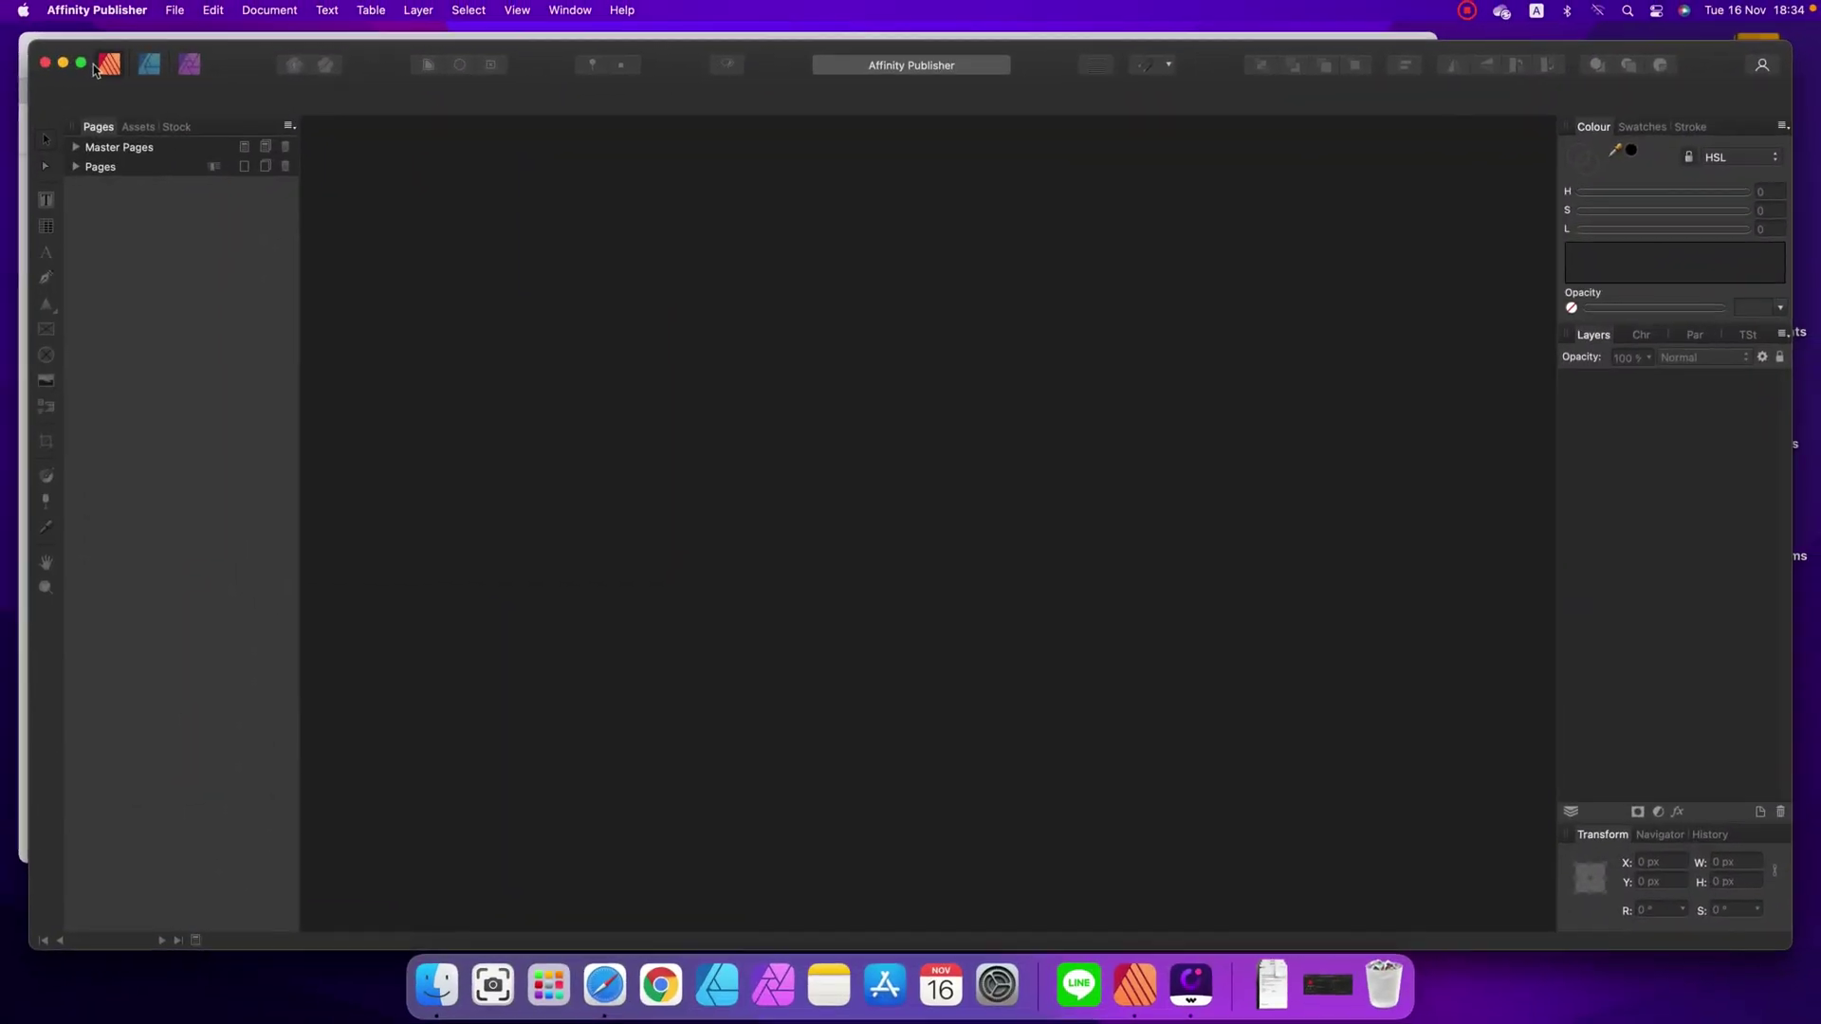
- Start a new document from the Business Card print preset
click(167, 6)
key(Return)
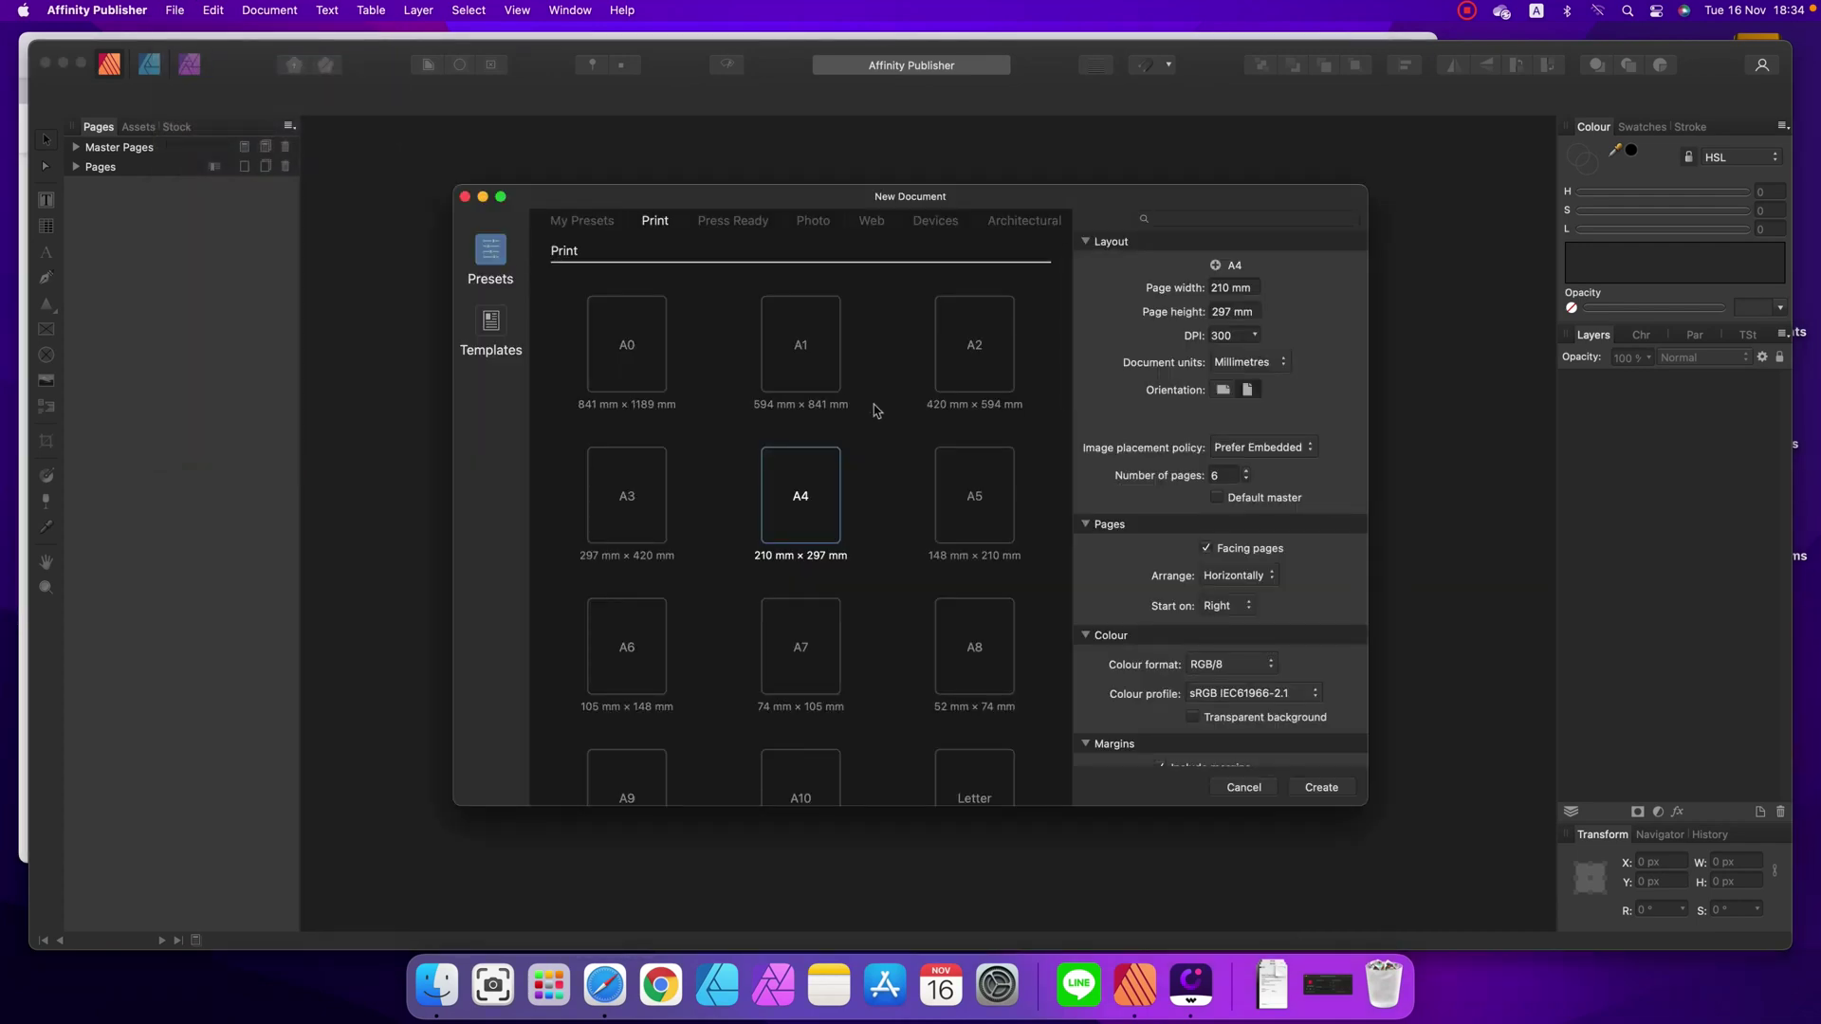
scroll(870, 452, down, 5)
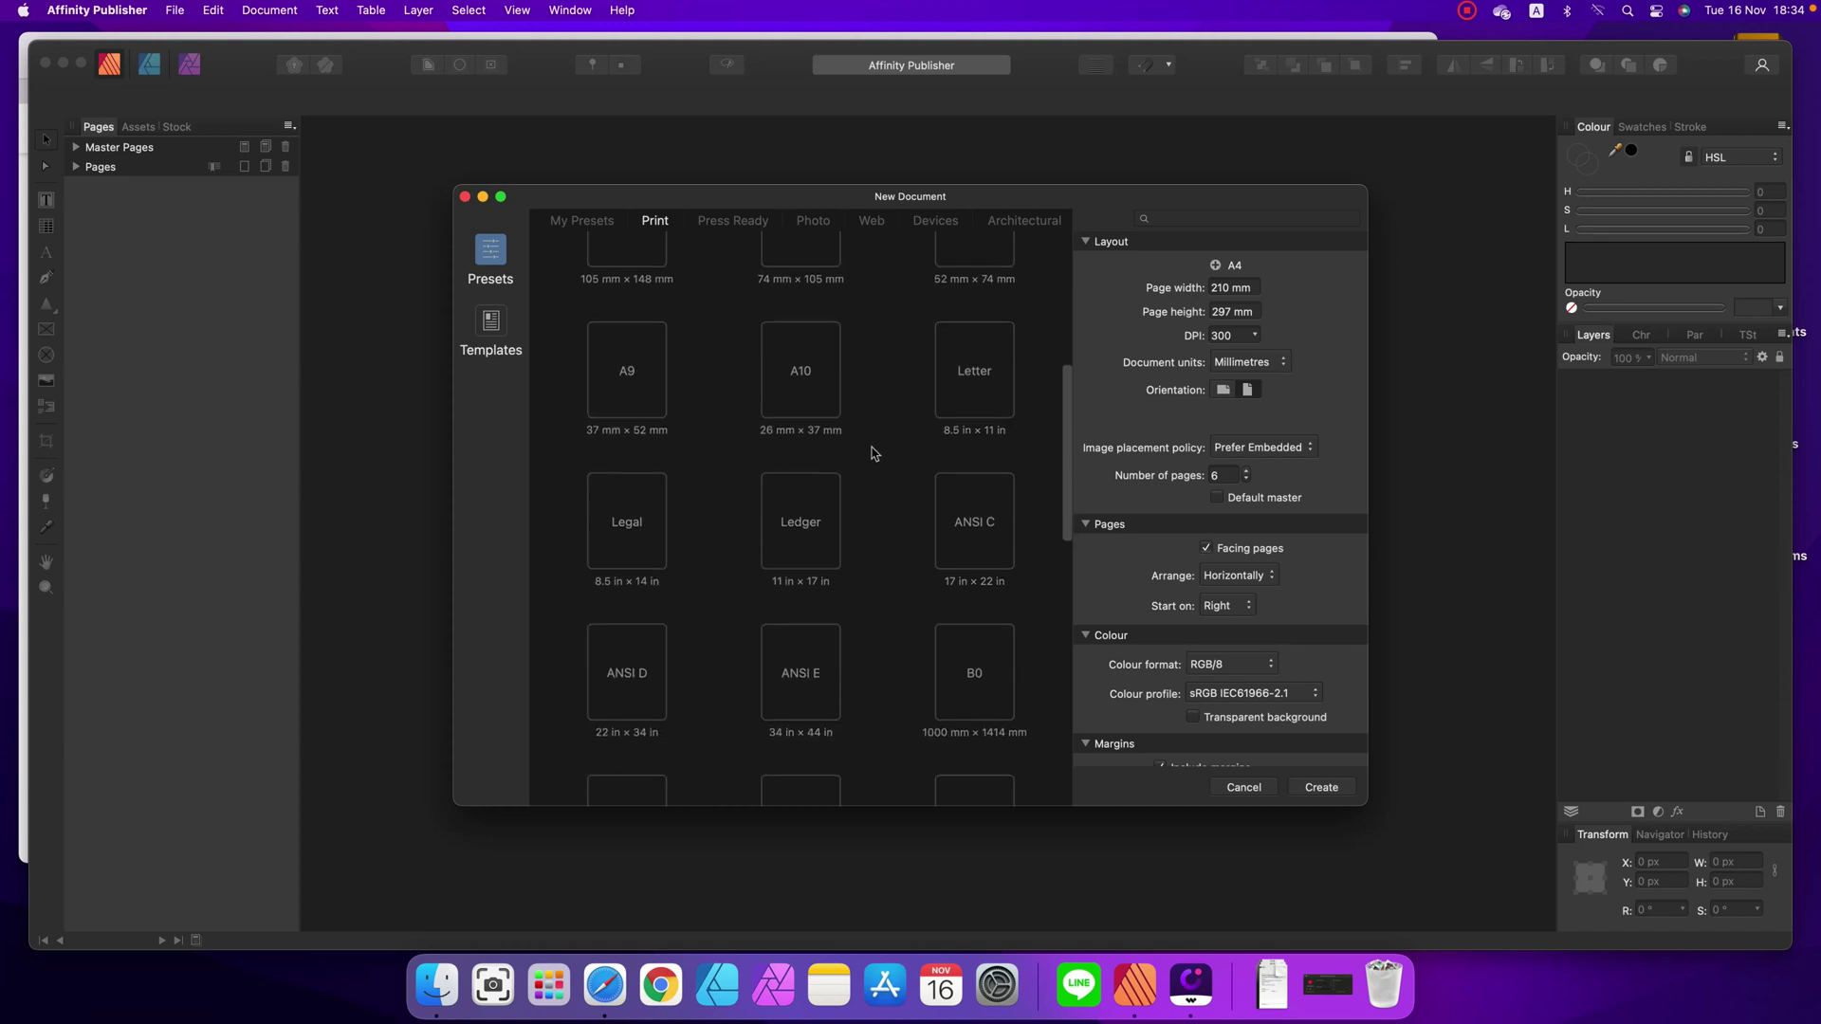
scroll(873, 453, down, 10)
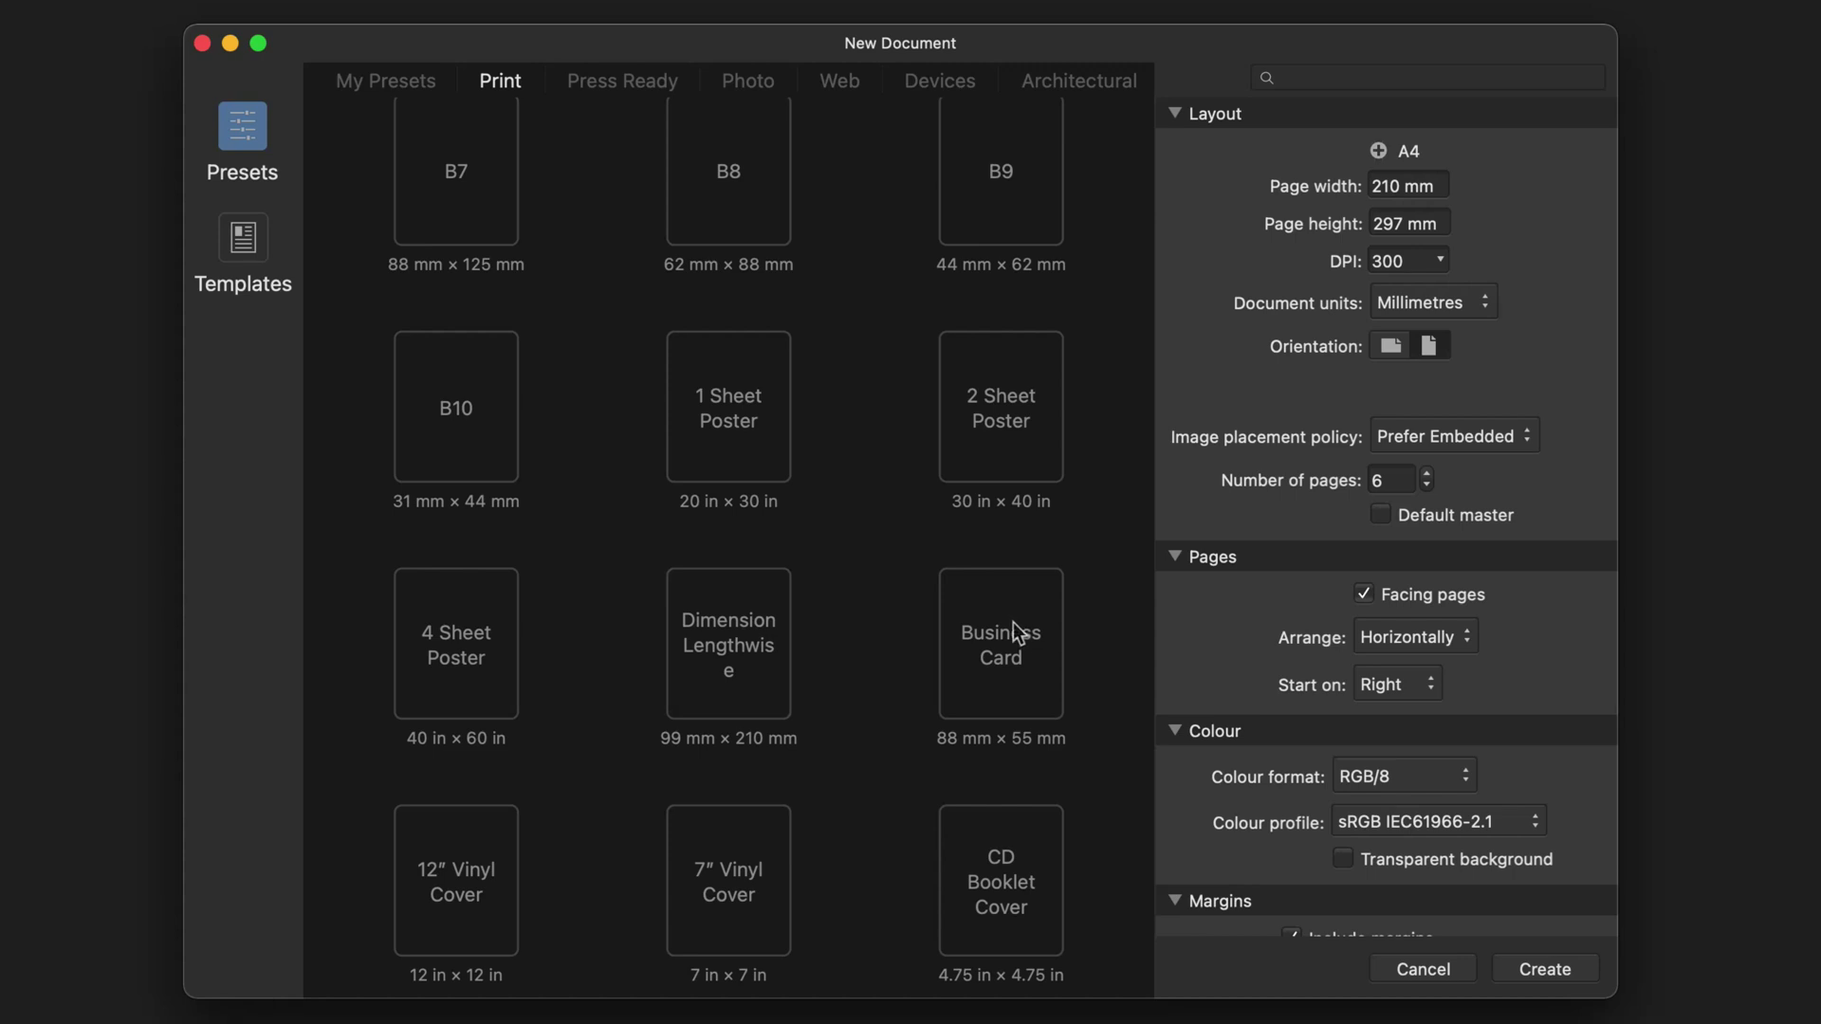
click(1013, 622)
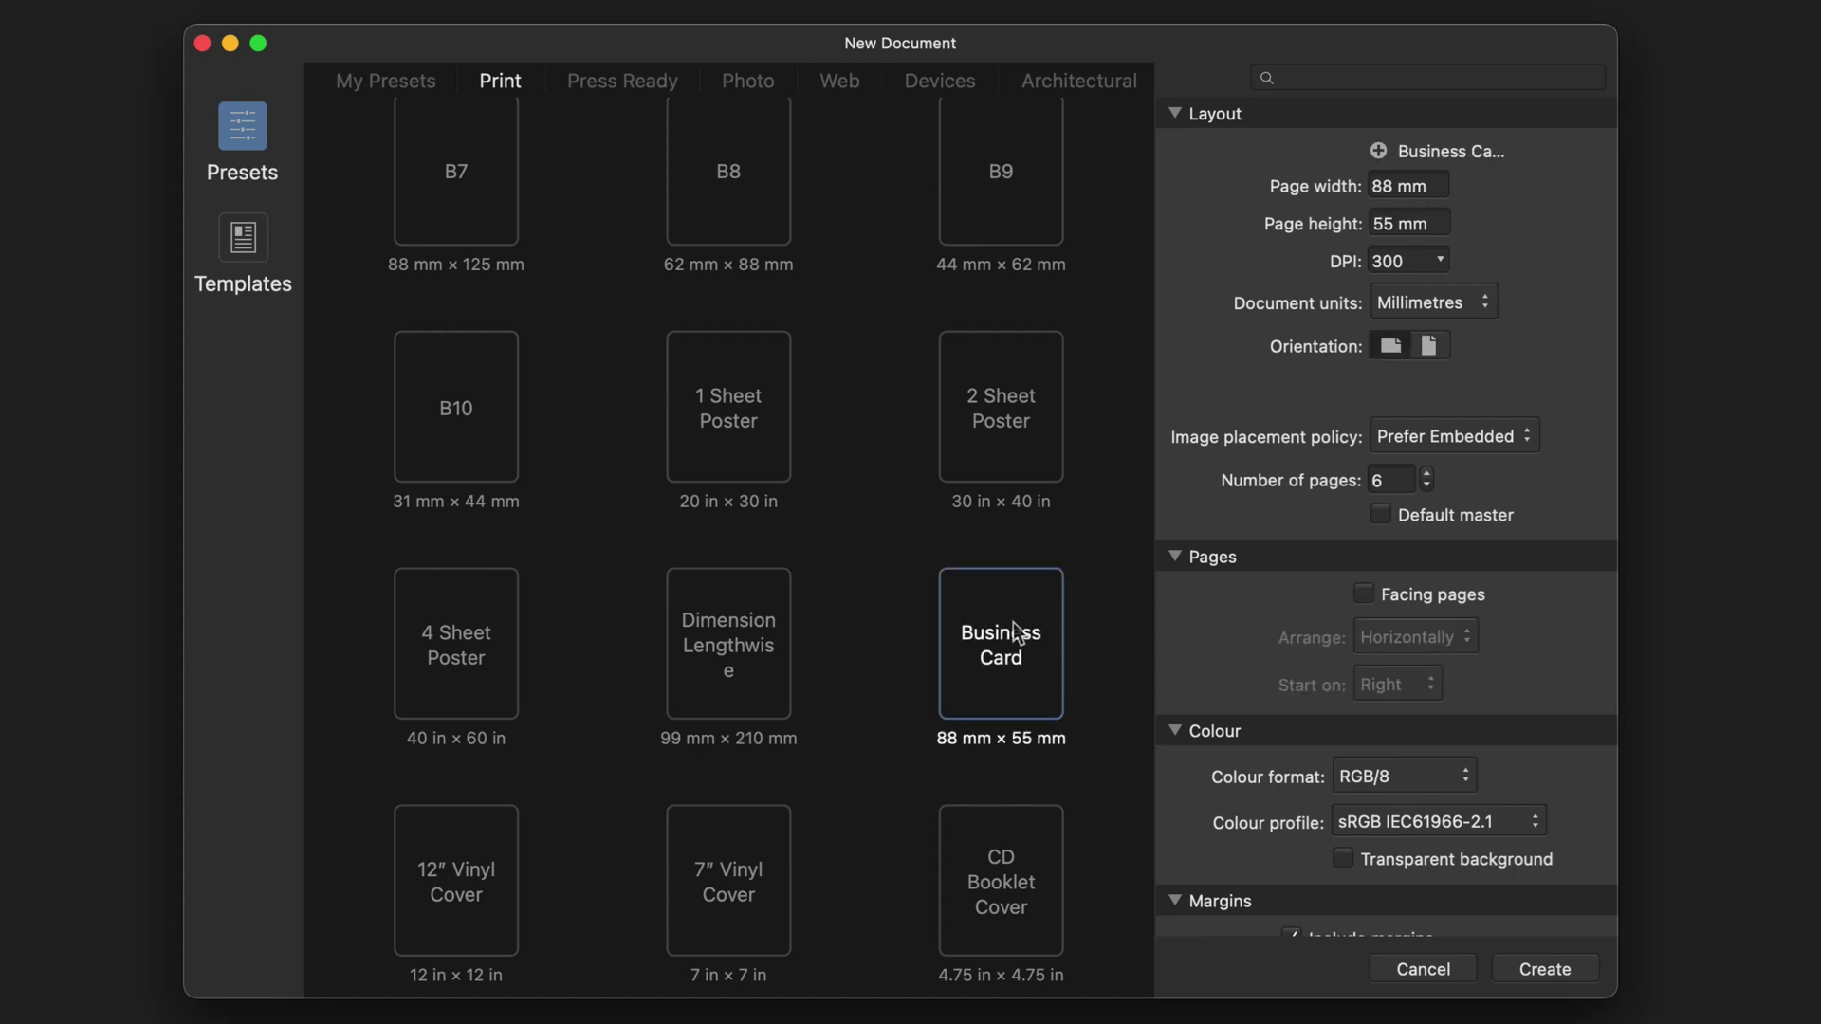
- Set units to inches, width 3.5 in, height 2 in, and 2 pages
click(1487, 304)
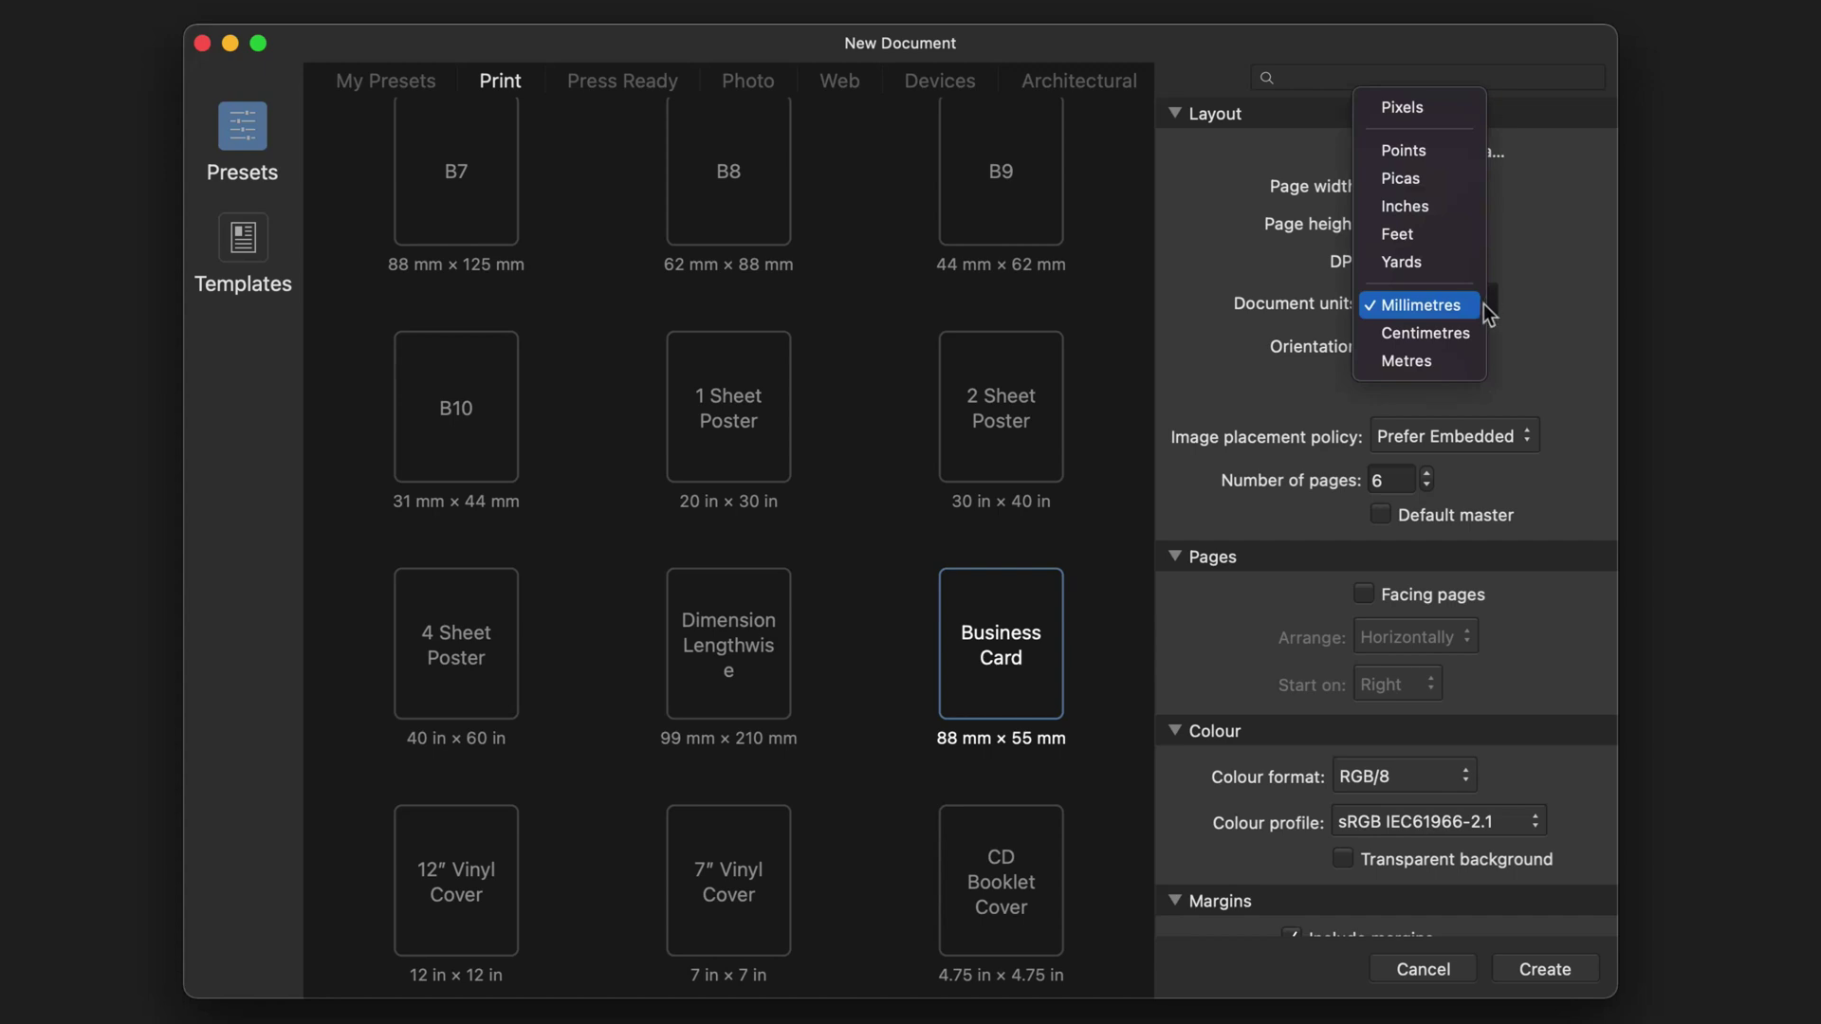
click(1468, 209)
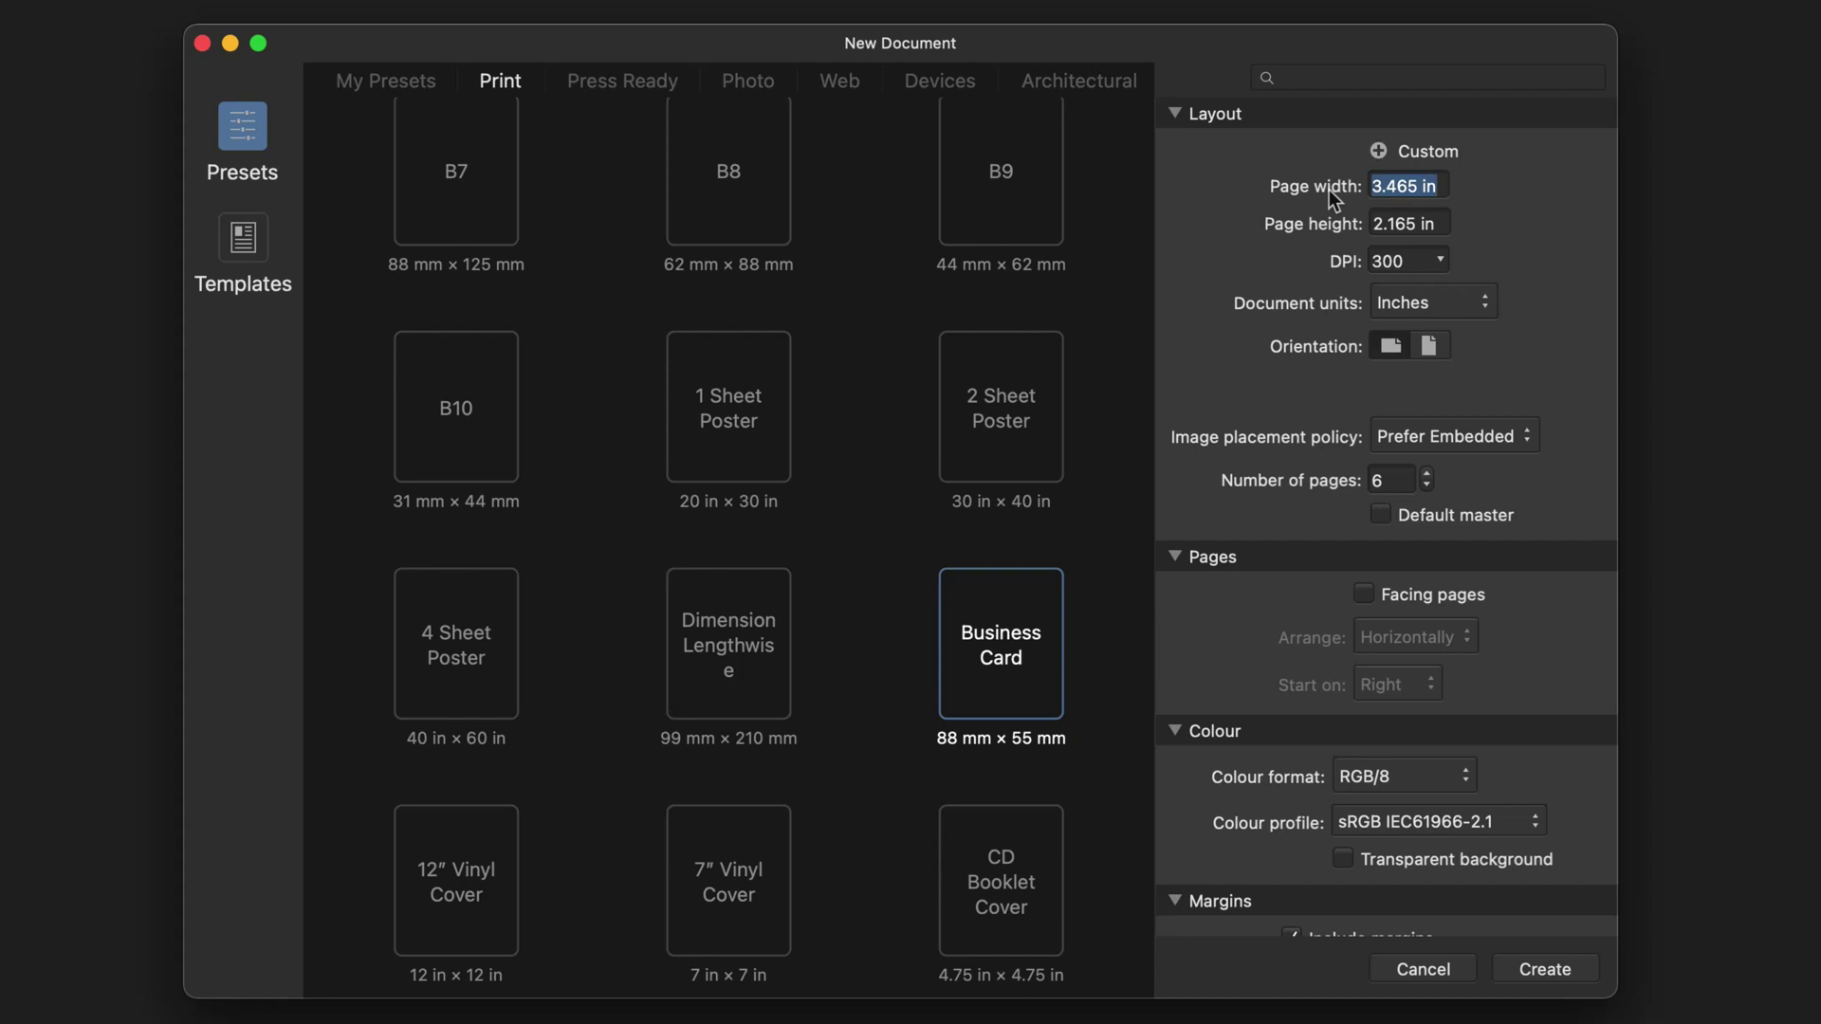
text(3.5)
key(Tab)
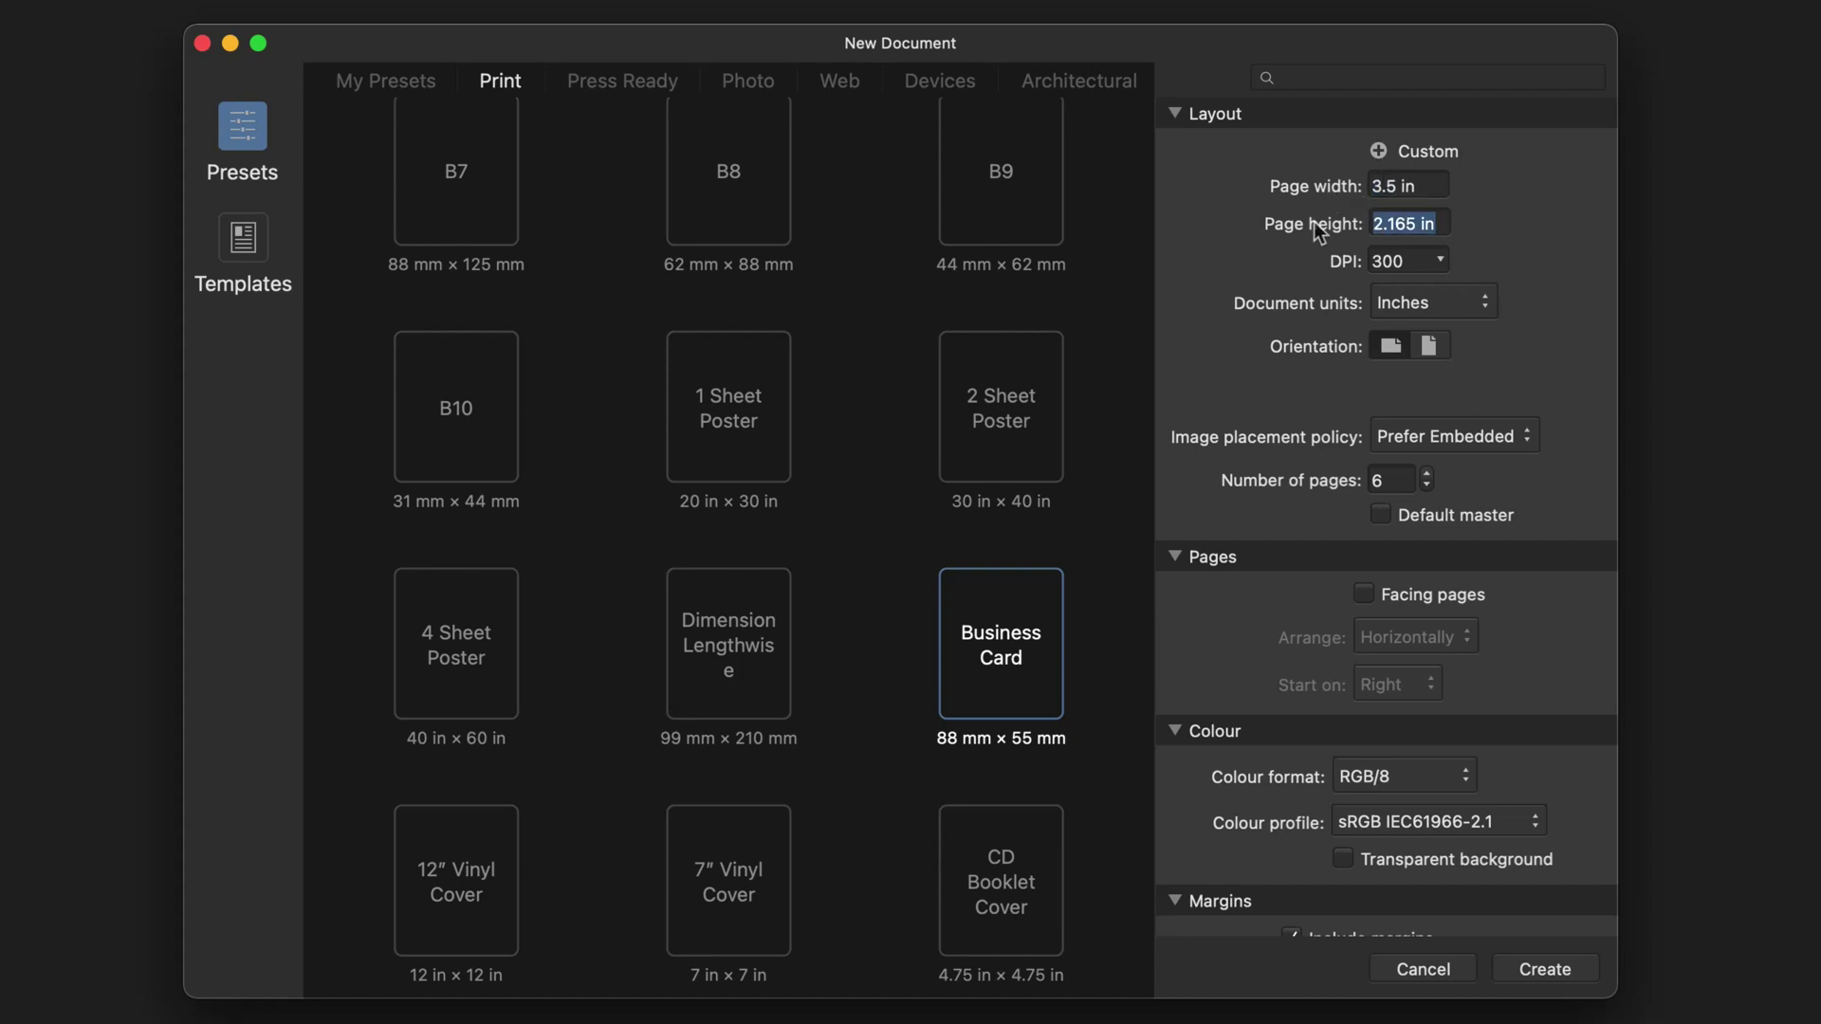
text(2)
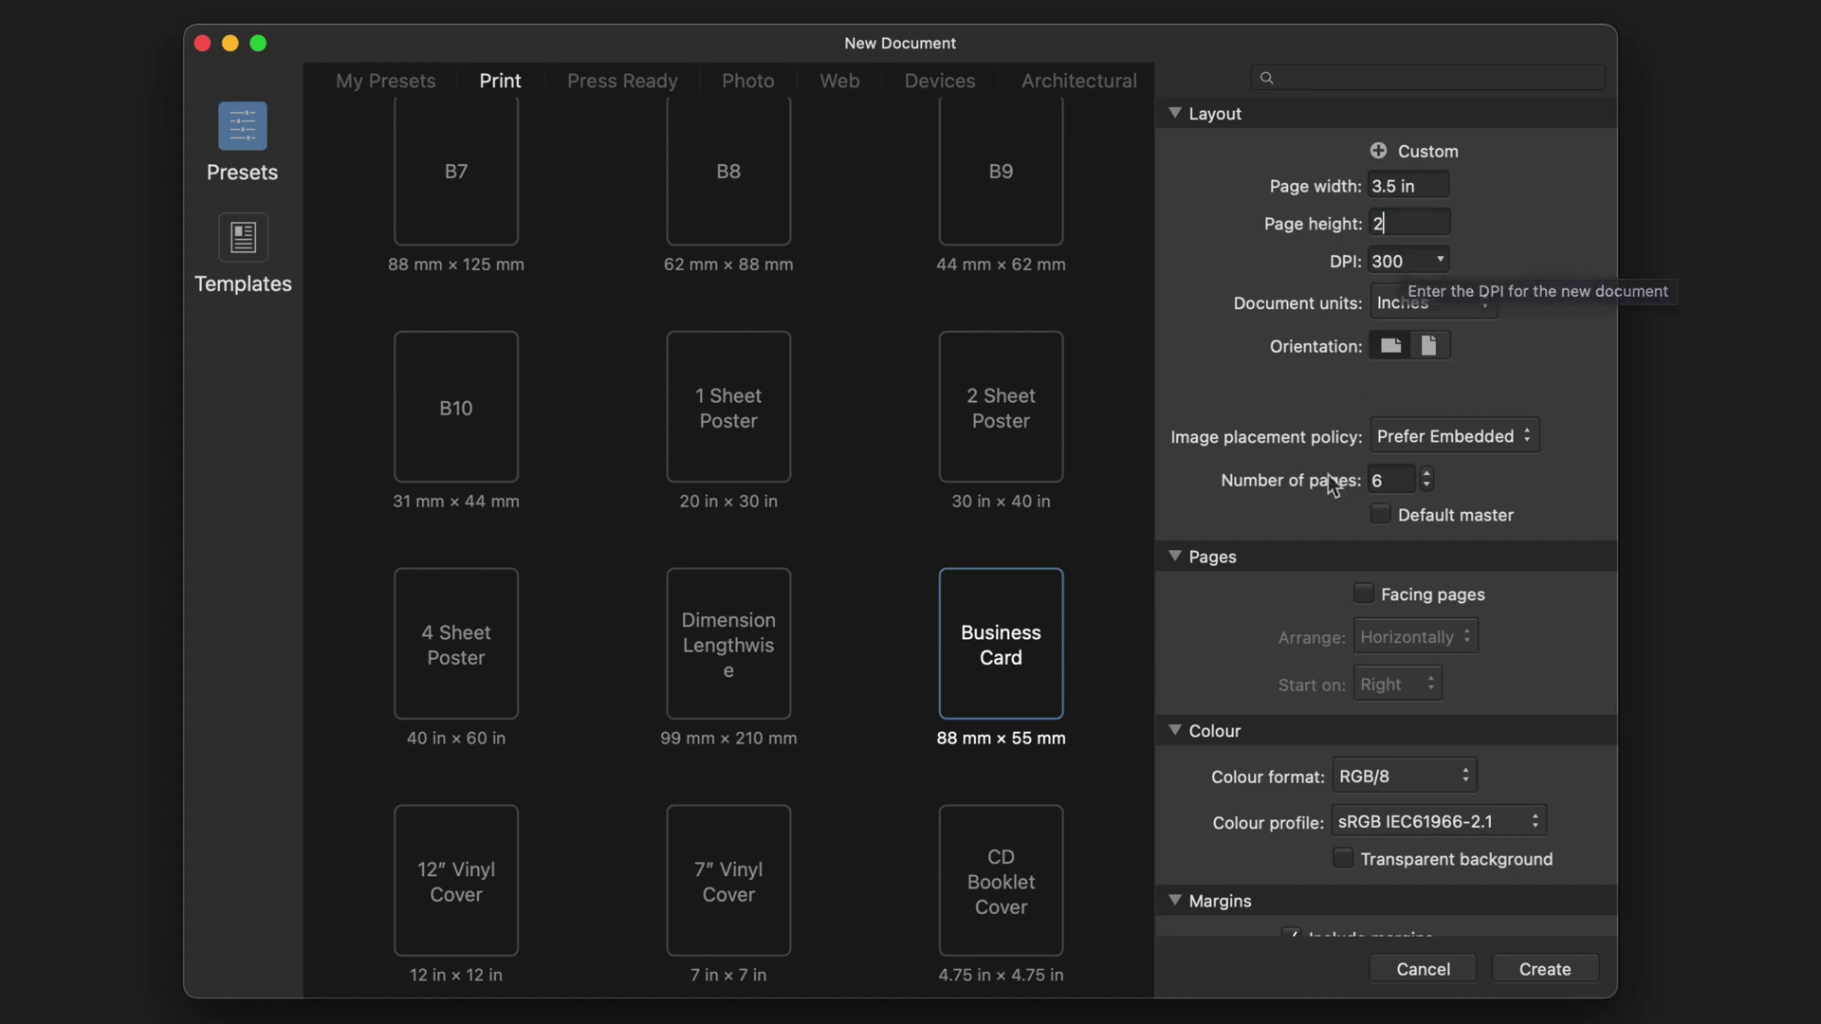
click(1427, 486)
click(1427, 485)
click(1428, 485)
click(1427, 485)
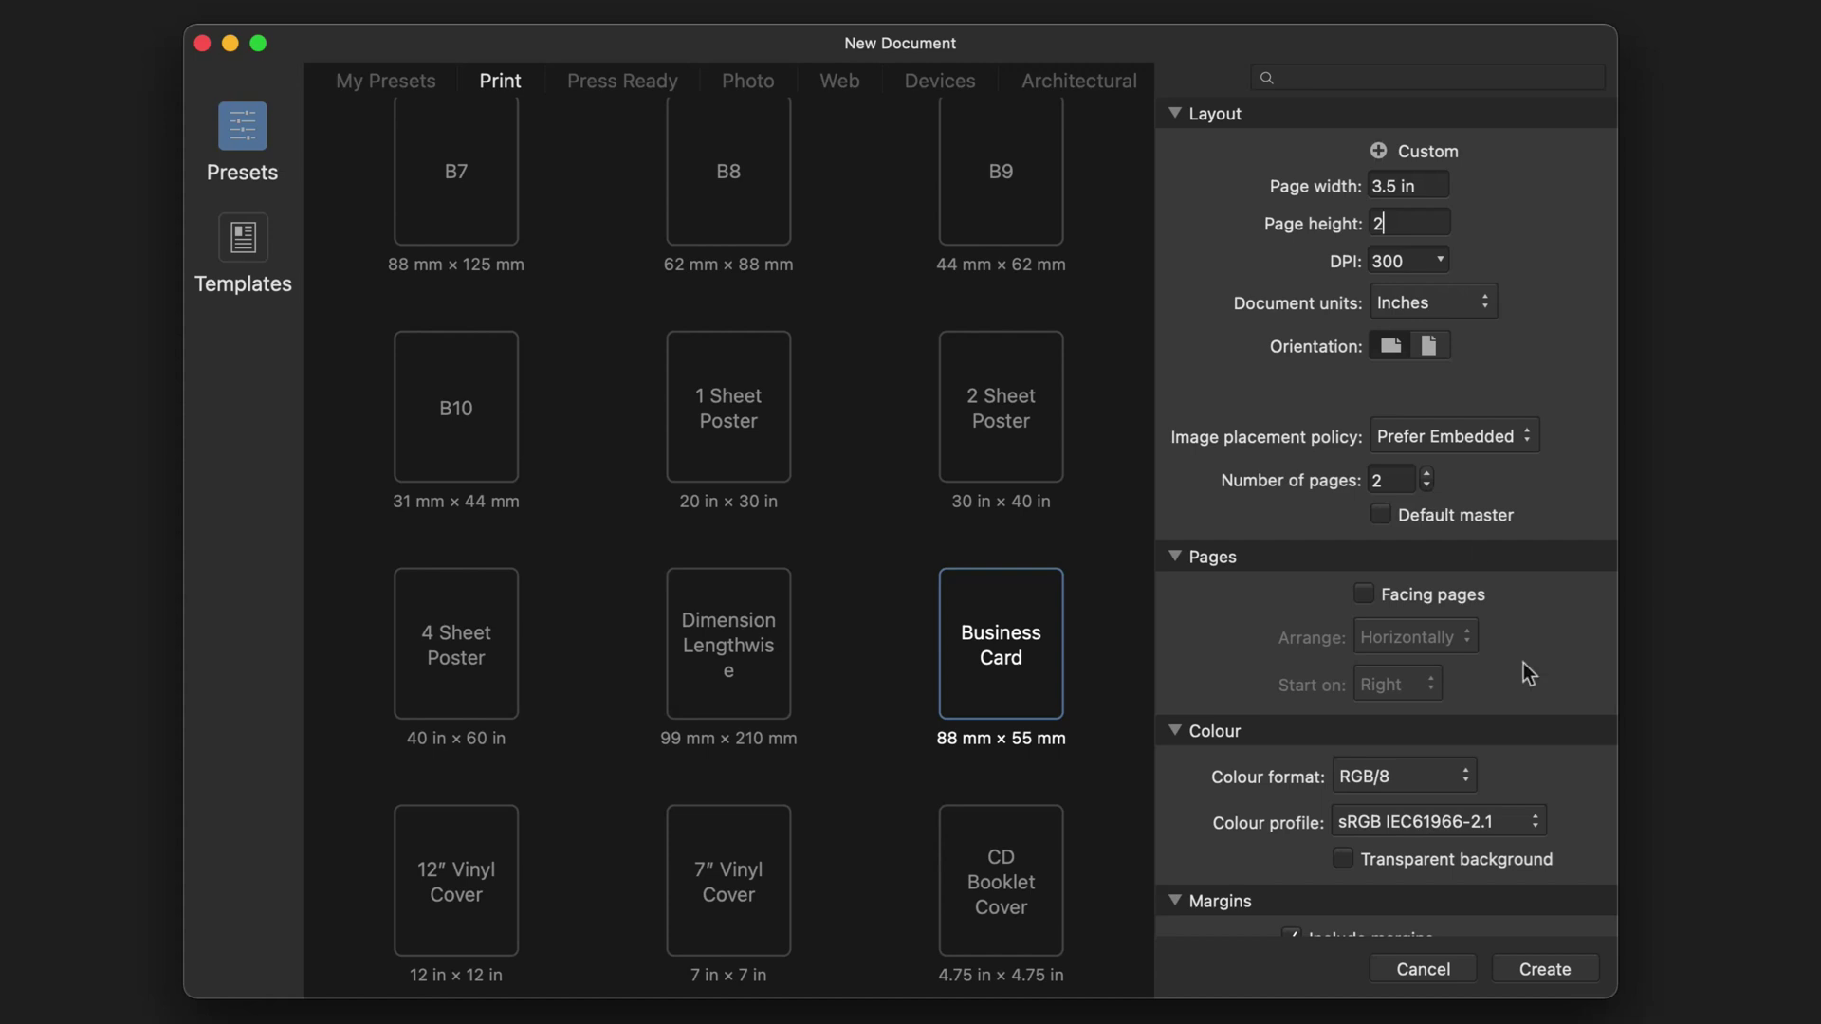
- Set the document colour format to CMYK/8
scroll(1521, 662, down, 5)
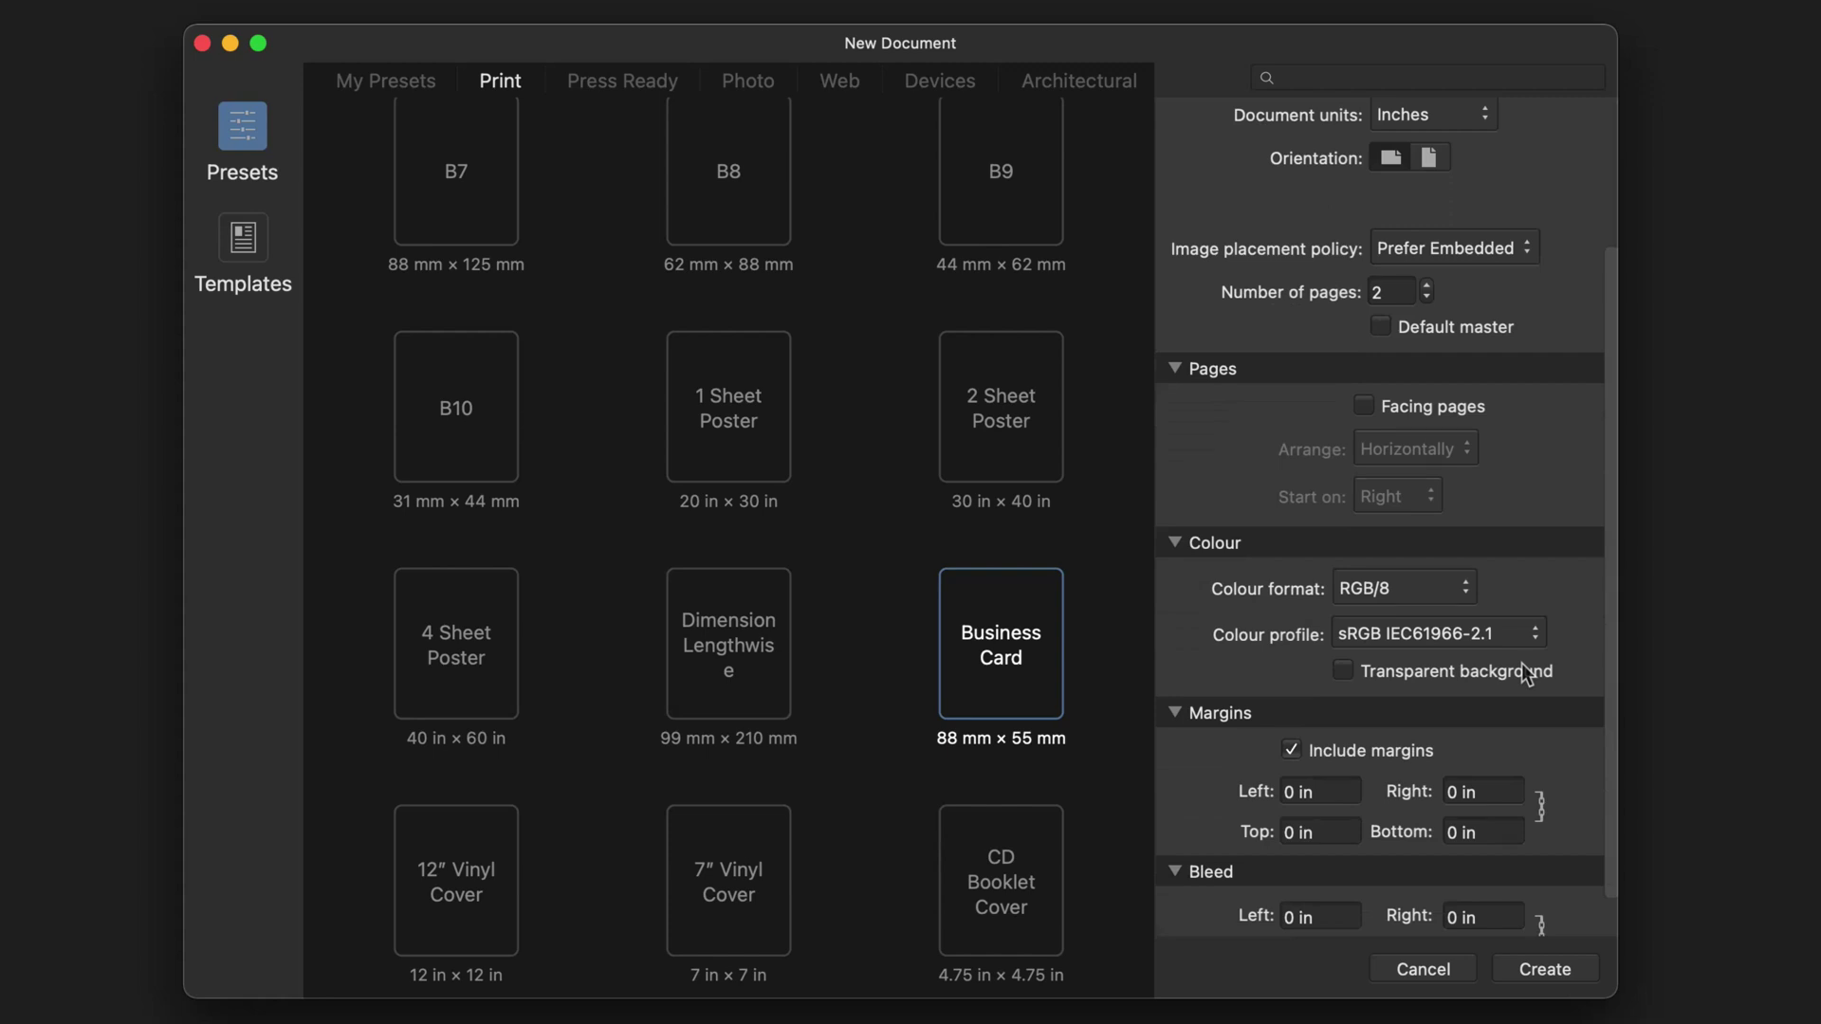
click(1465, 590)
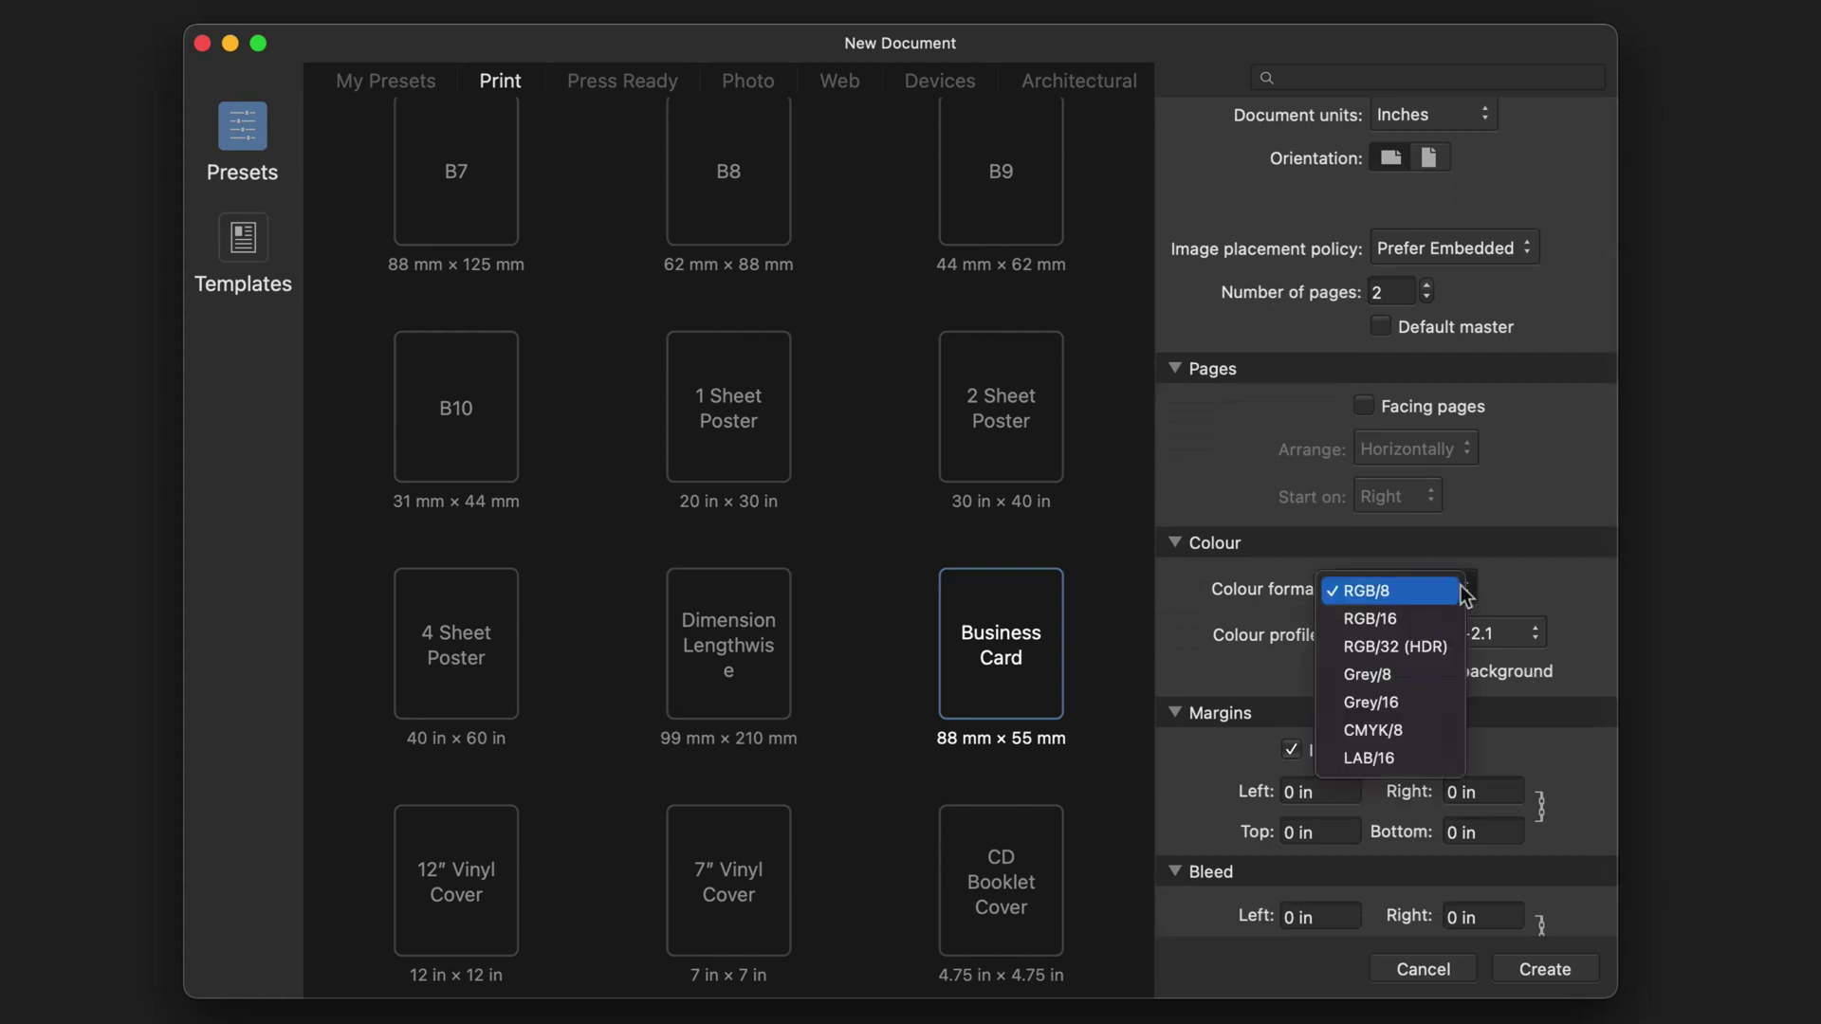
click(1384, 729)
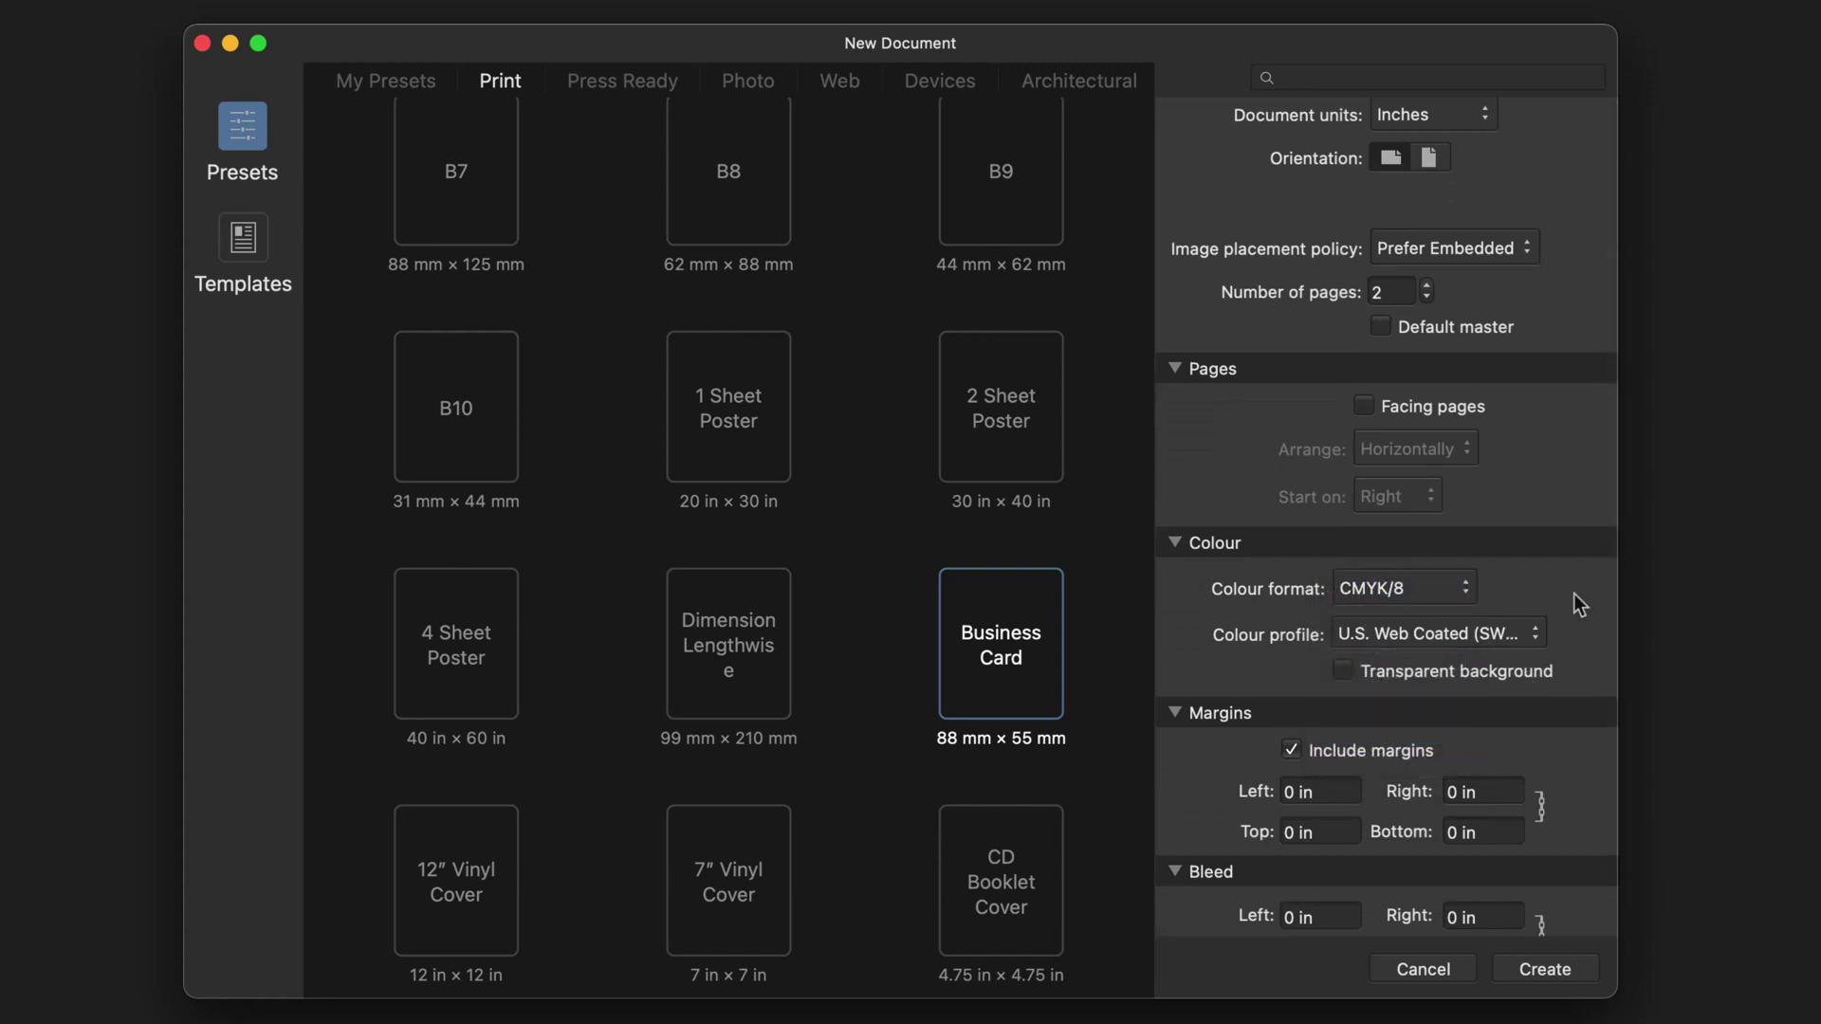
- Apply 0.125 in bleed and 0.125 in margins to all sides
scroll(1514, 590, down, 2)
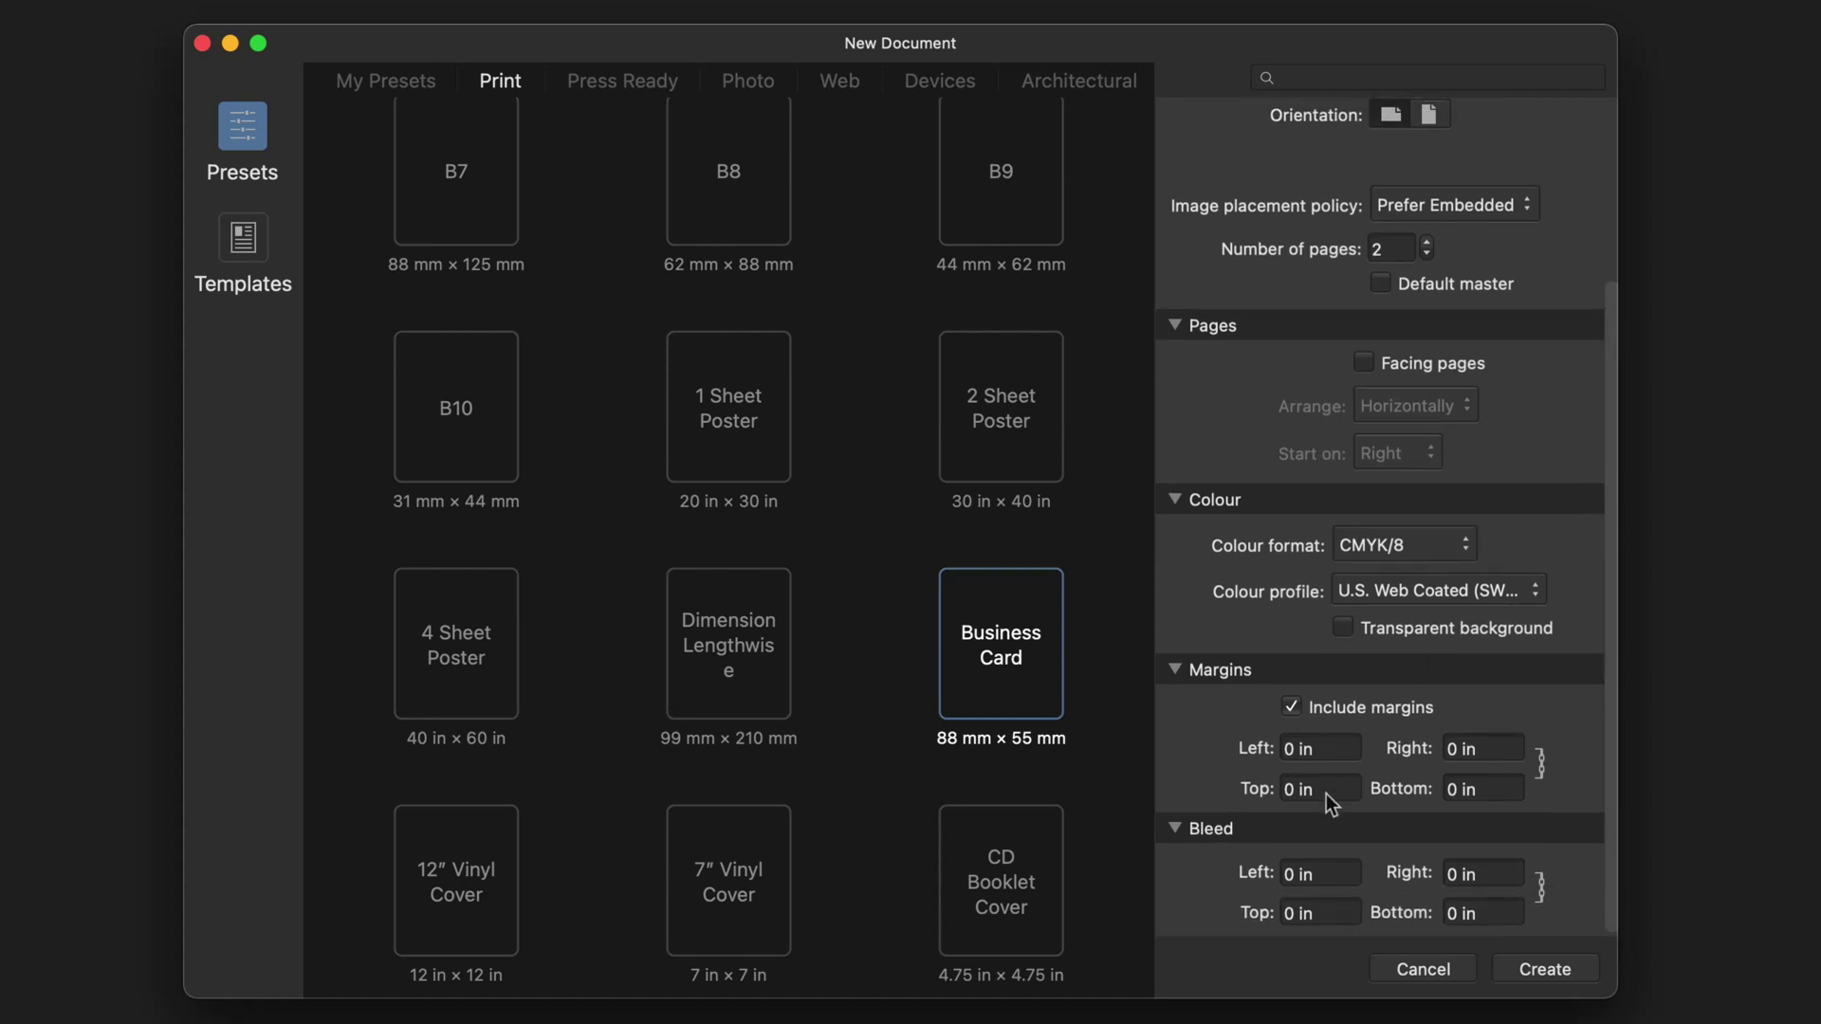
click(1348, 873)
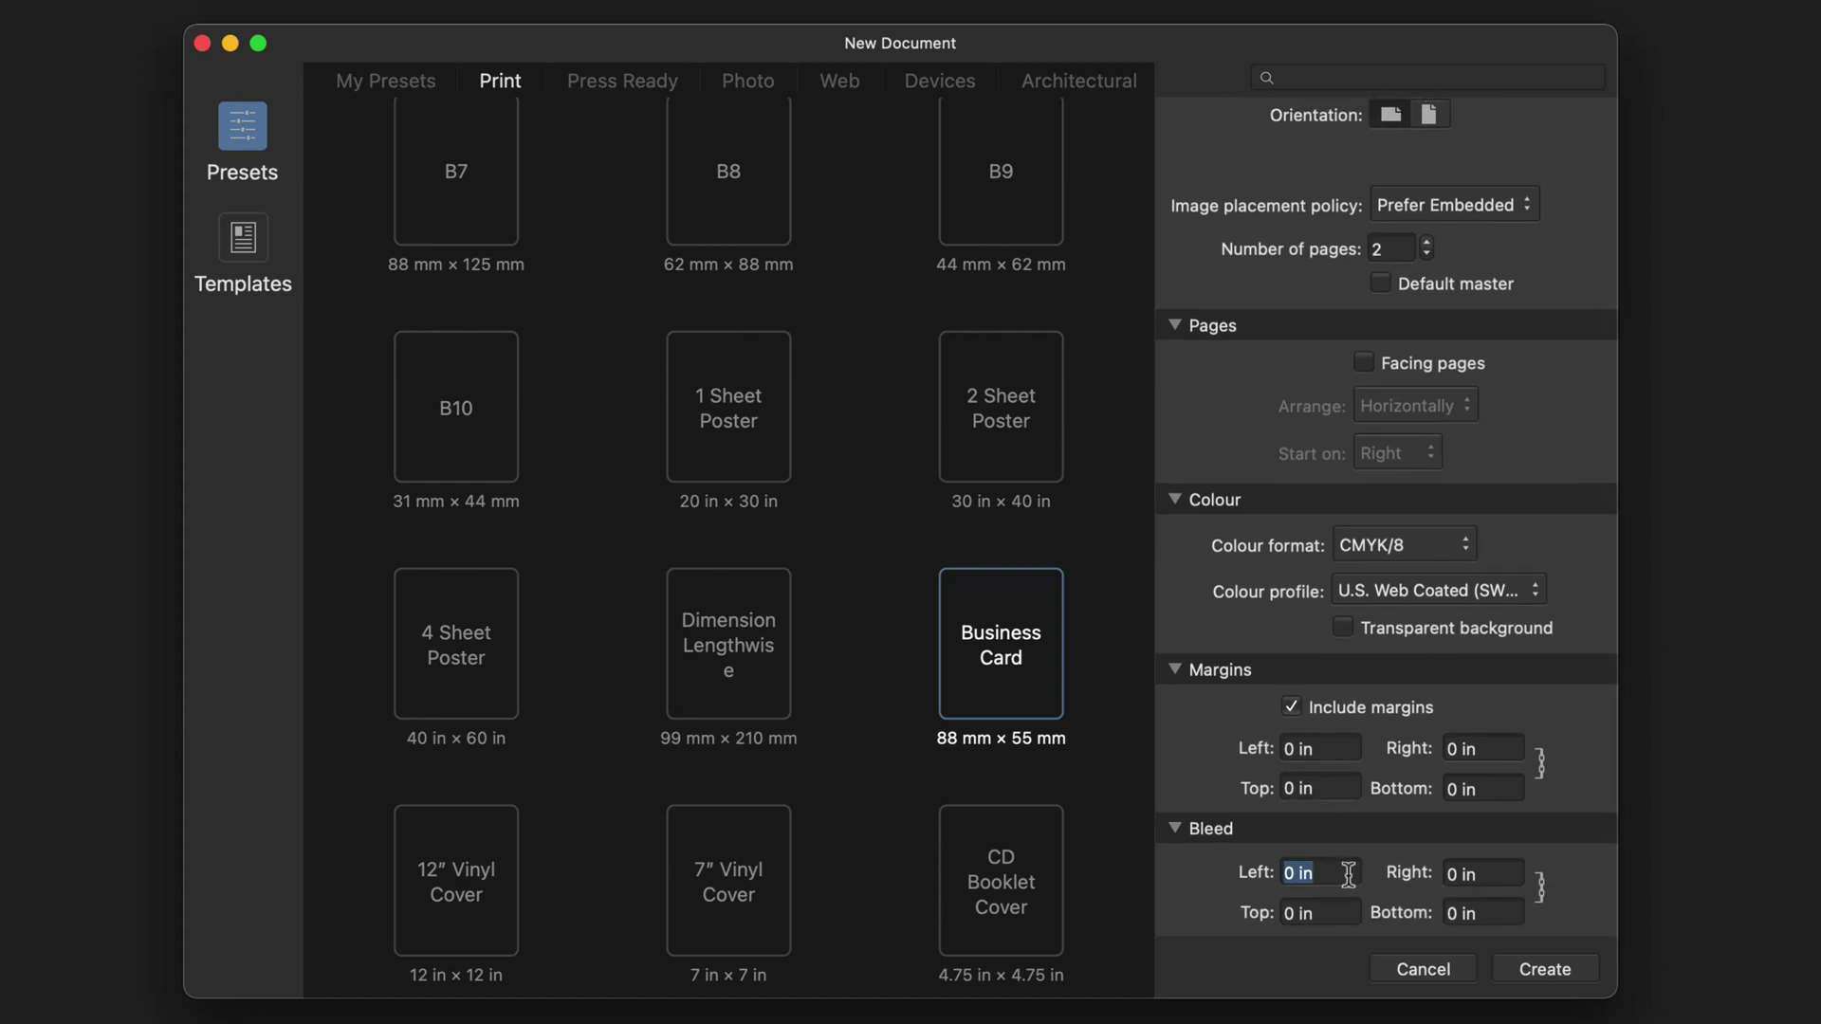
text(0.125)
click(1305, 913)
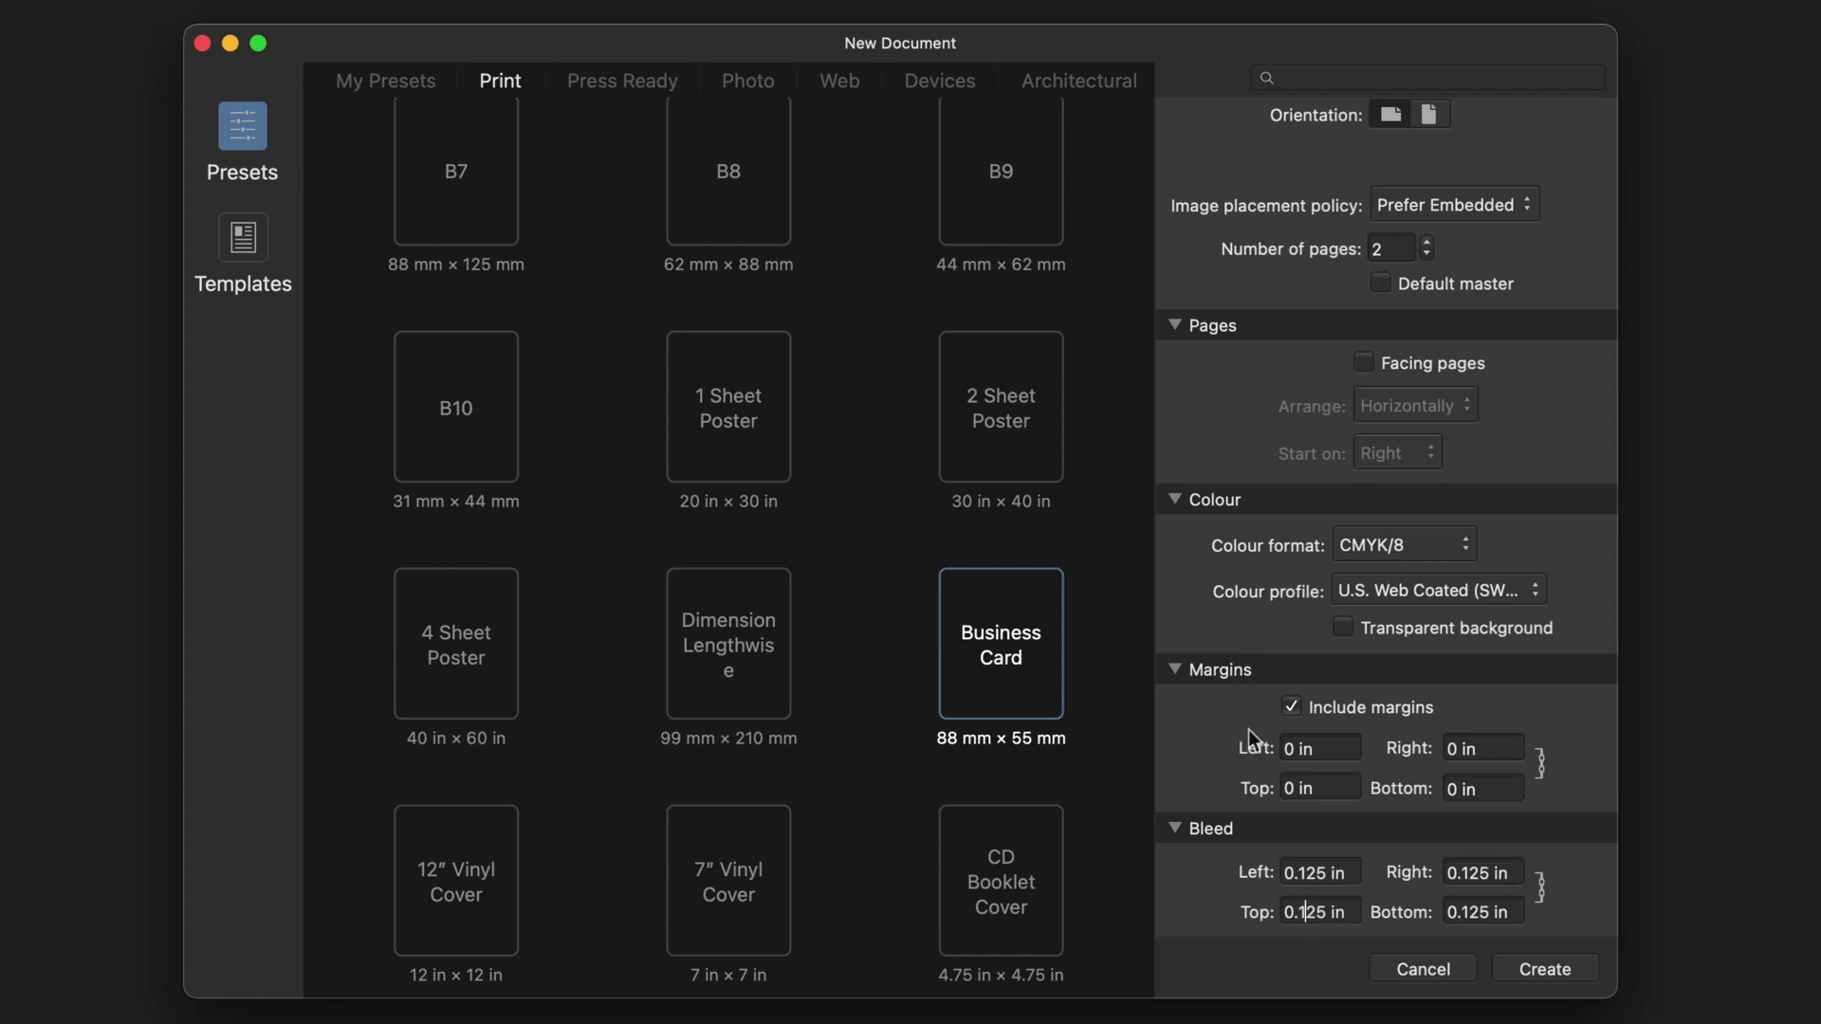
click(1325, 753)
text(0.125)
click(1325, 788)
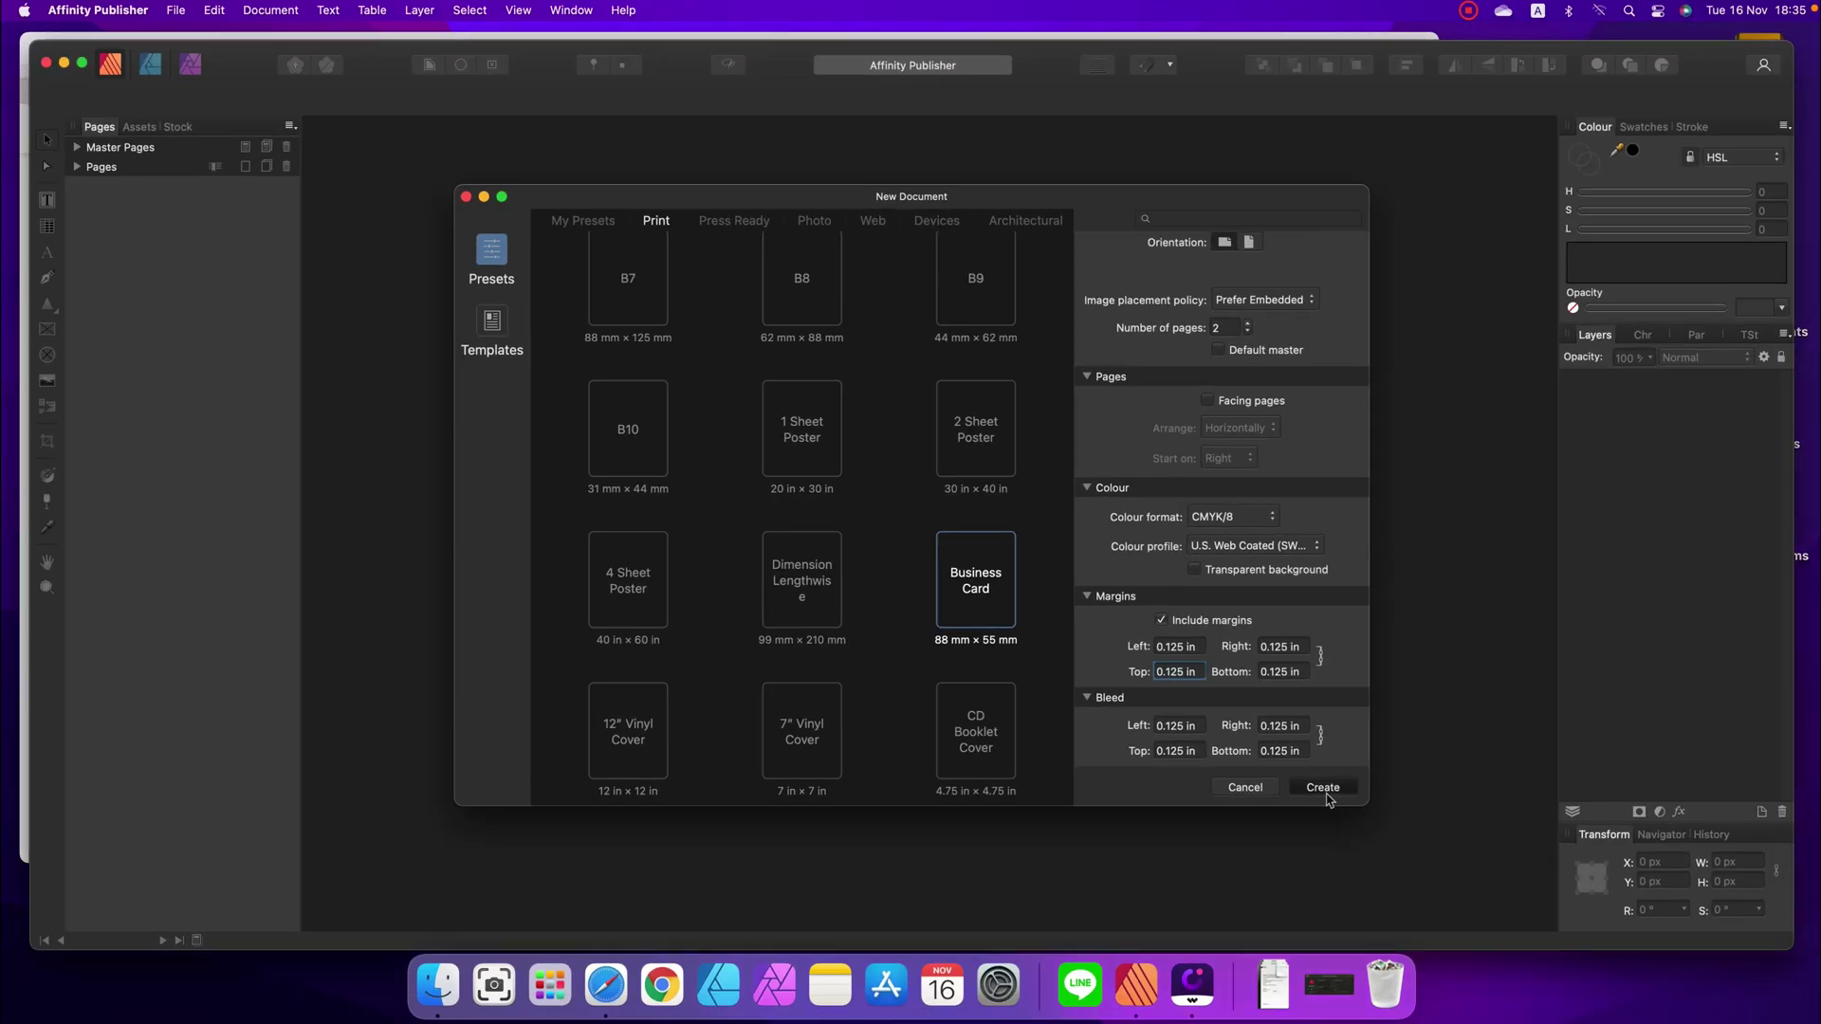
- Create the document, make the window full screen, and expand the Pages panel
click(1401, 854)
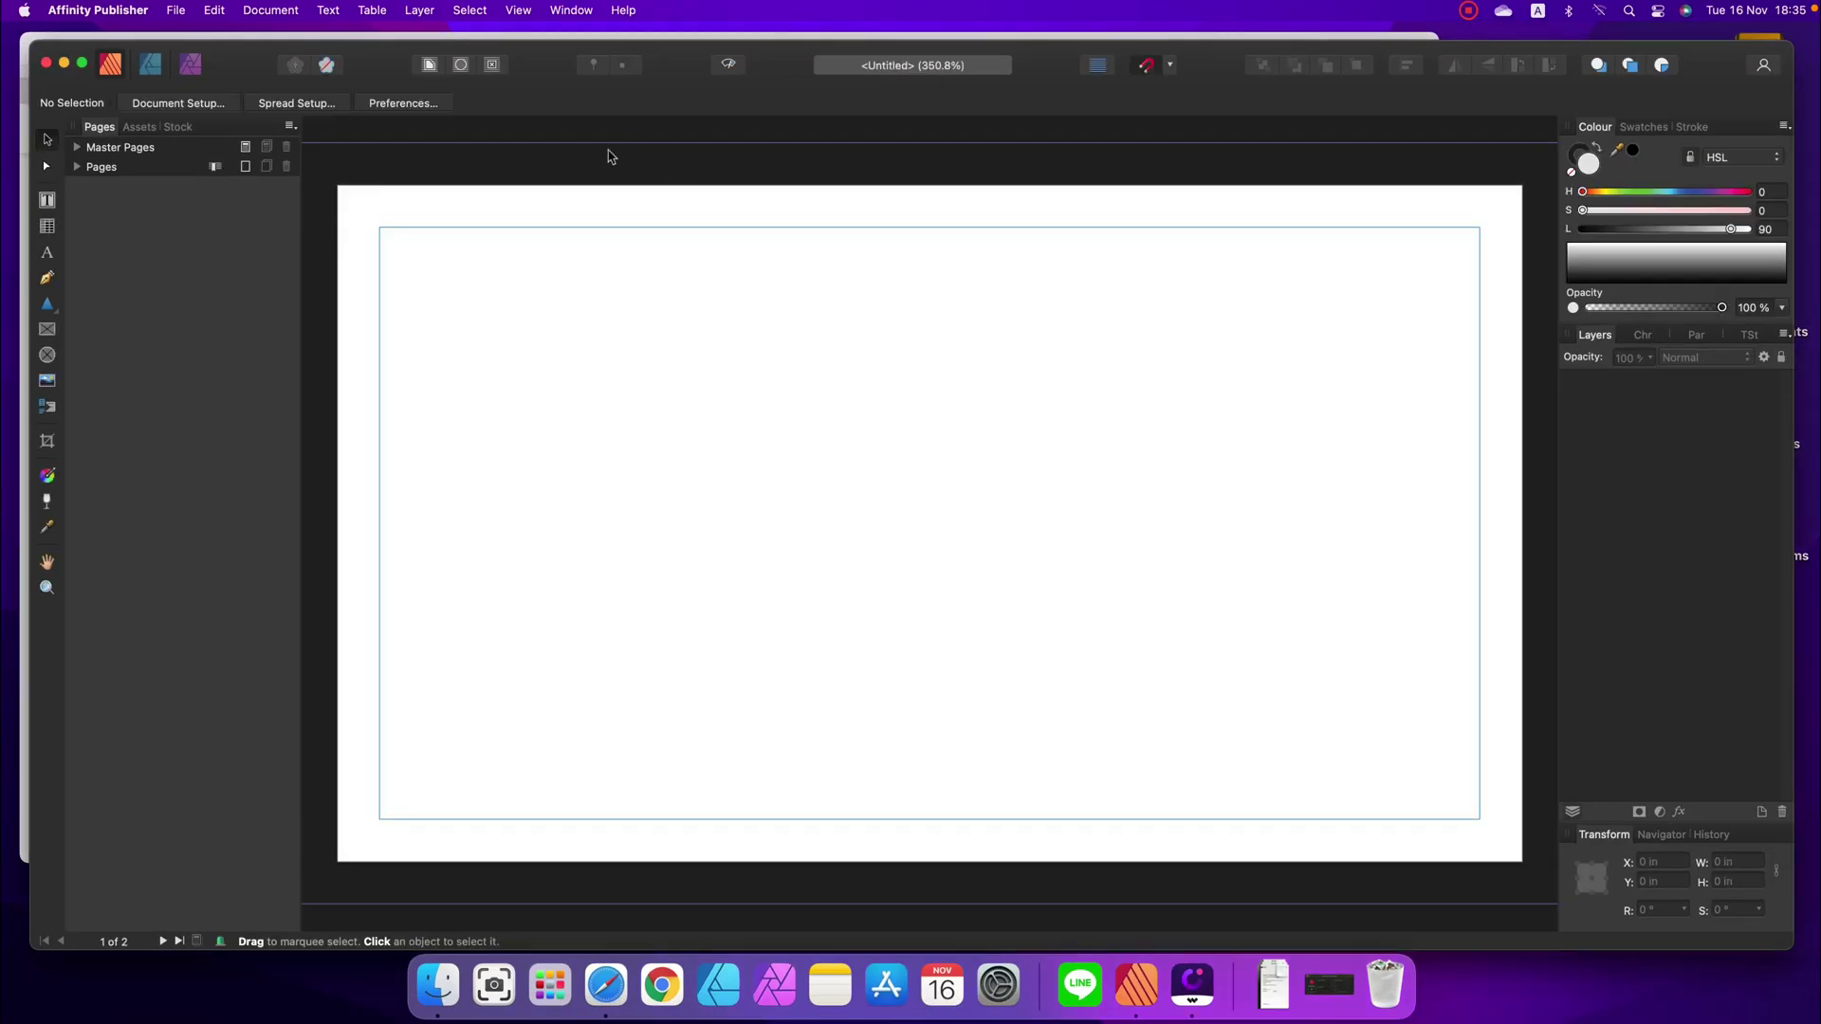
click(82, 63)
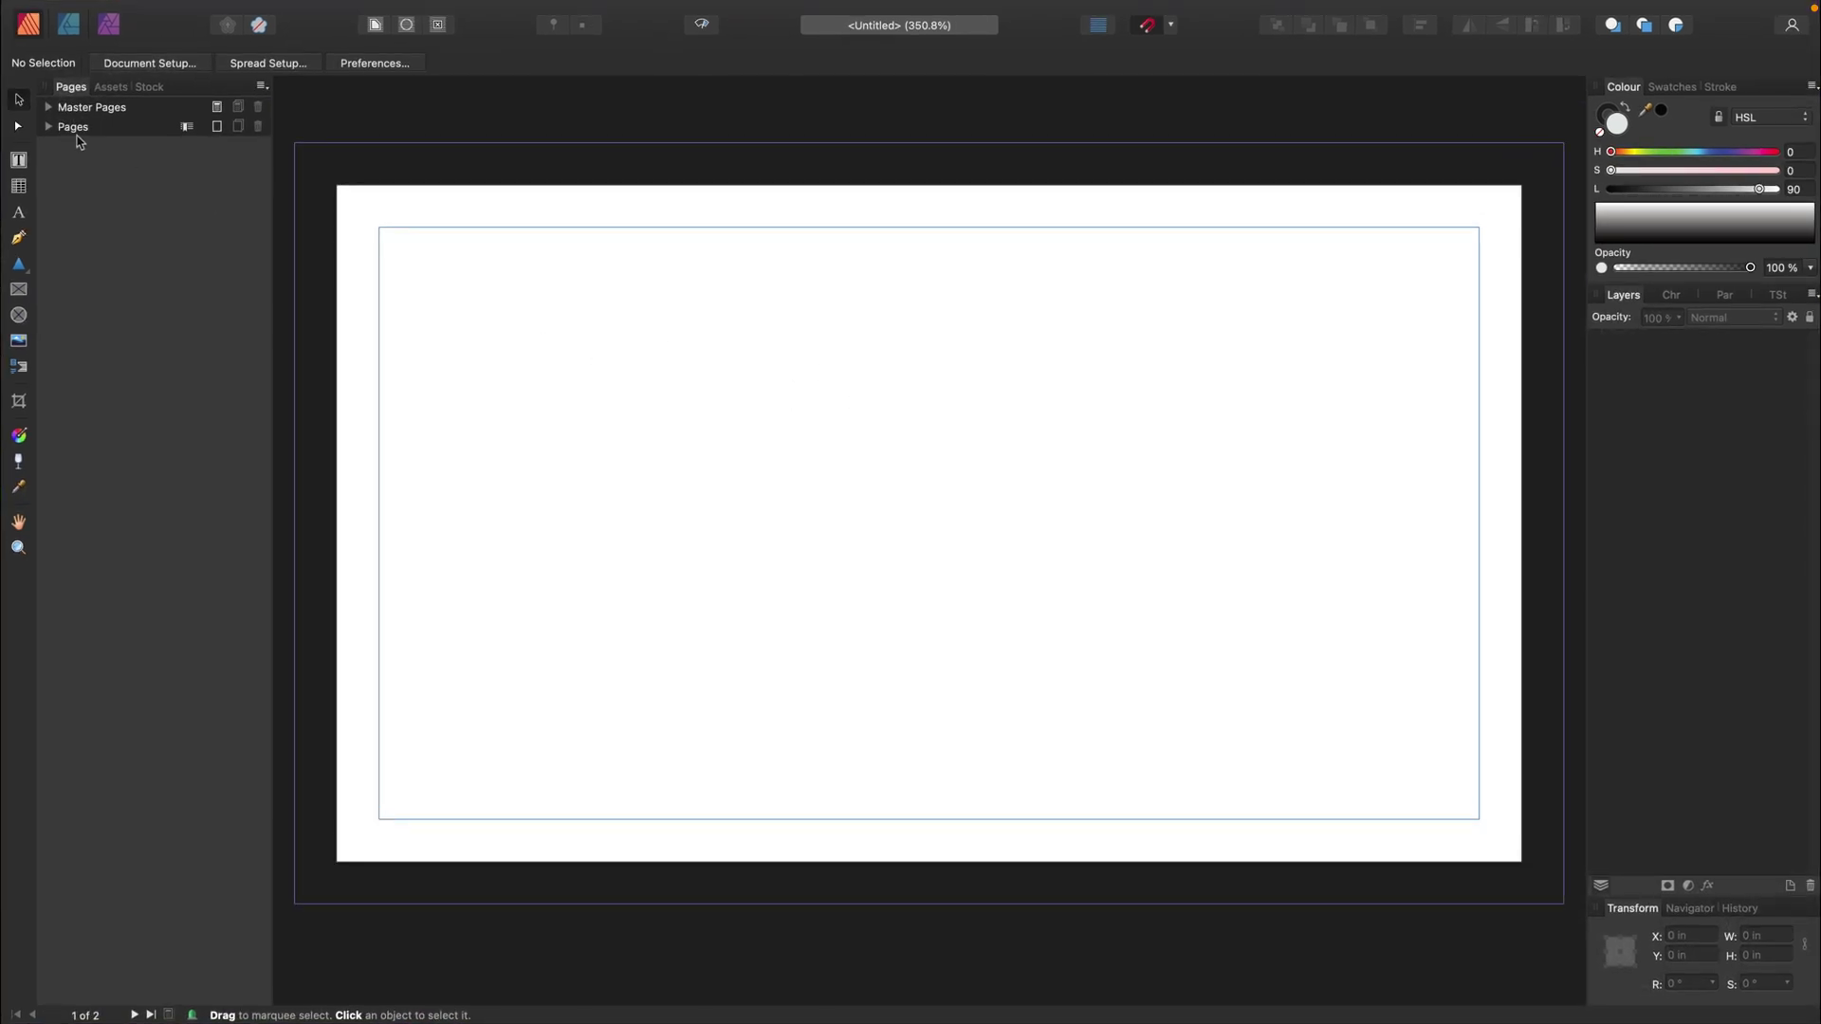
click(43, 128)
- Select Page 1 and zoom out to see both pages
click(178, 339)
click(175, 215)
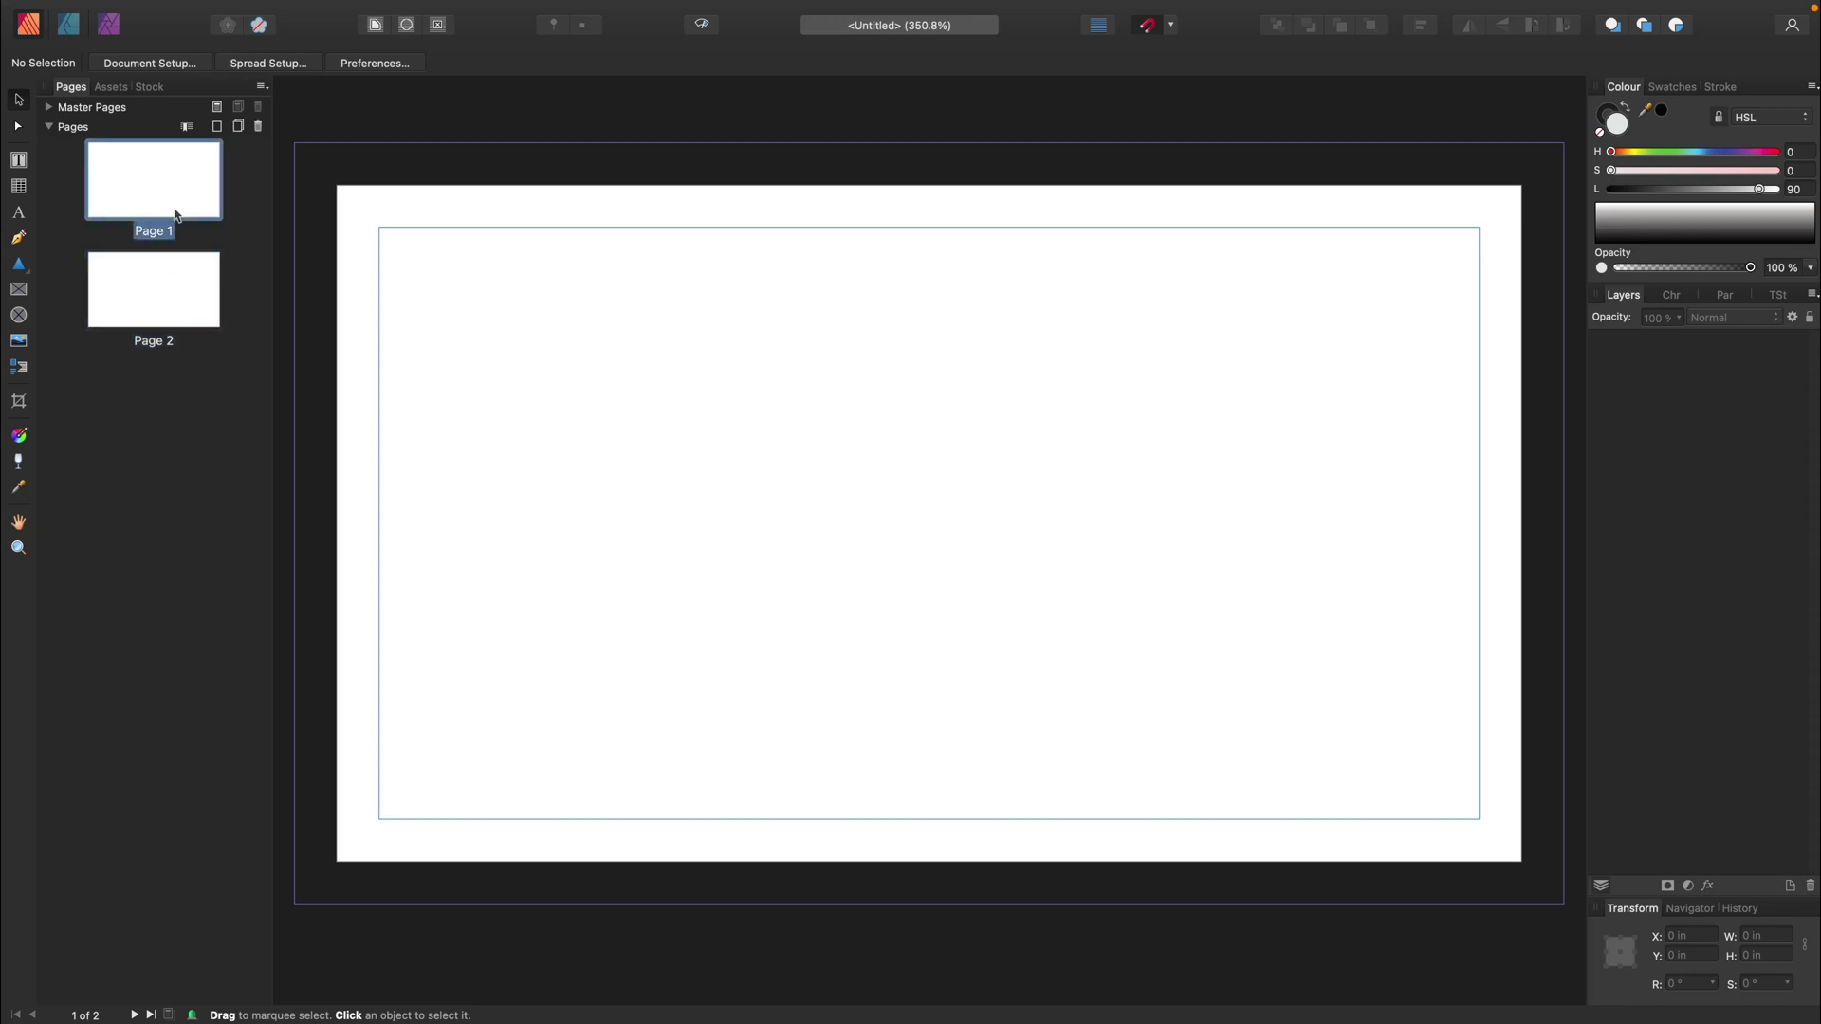
key(super+minus)
key(super+minus)
key(super+minus)
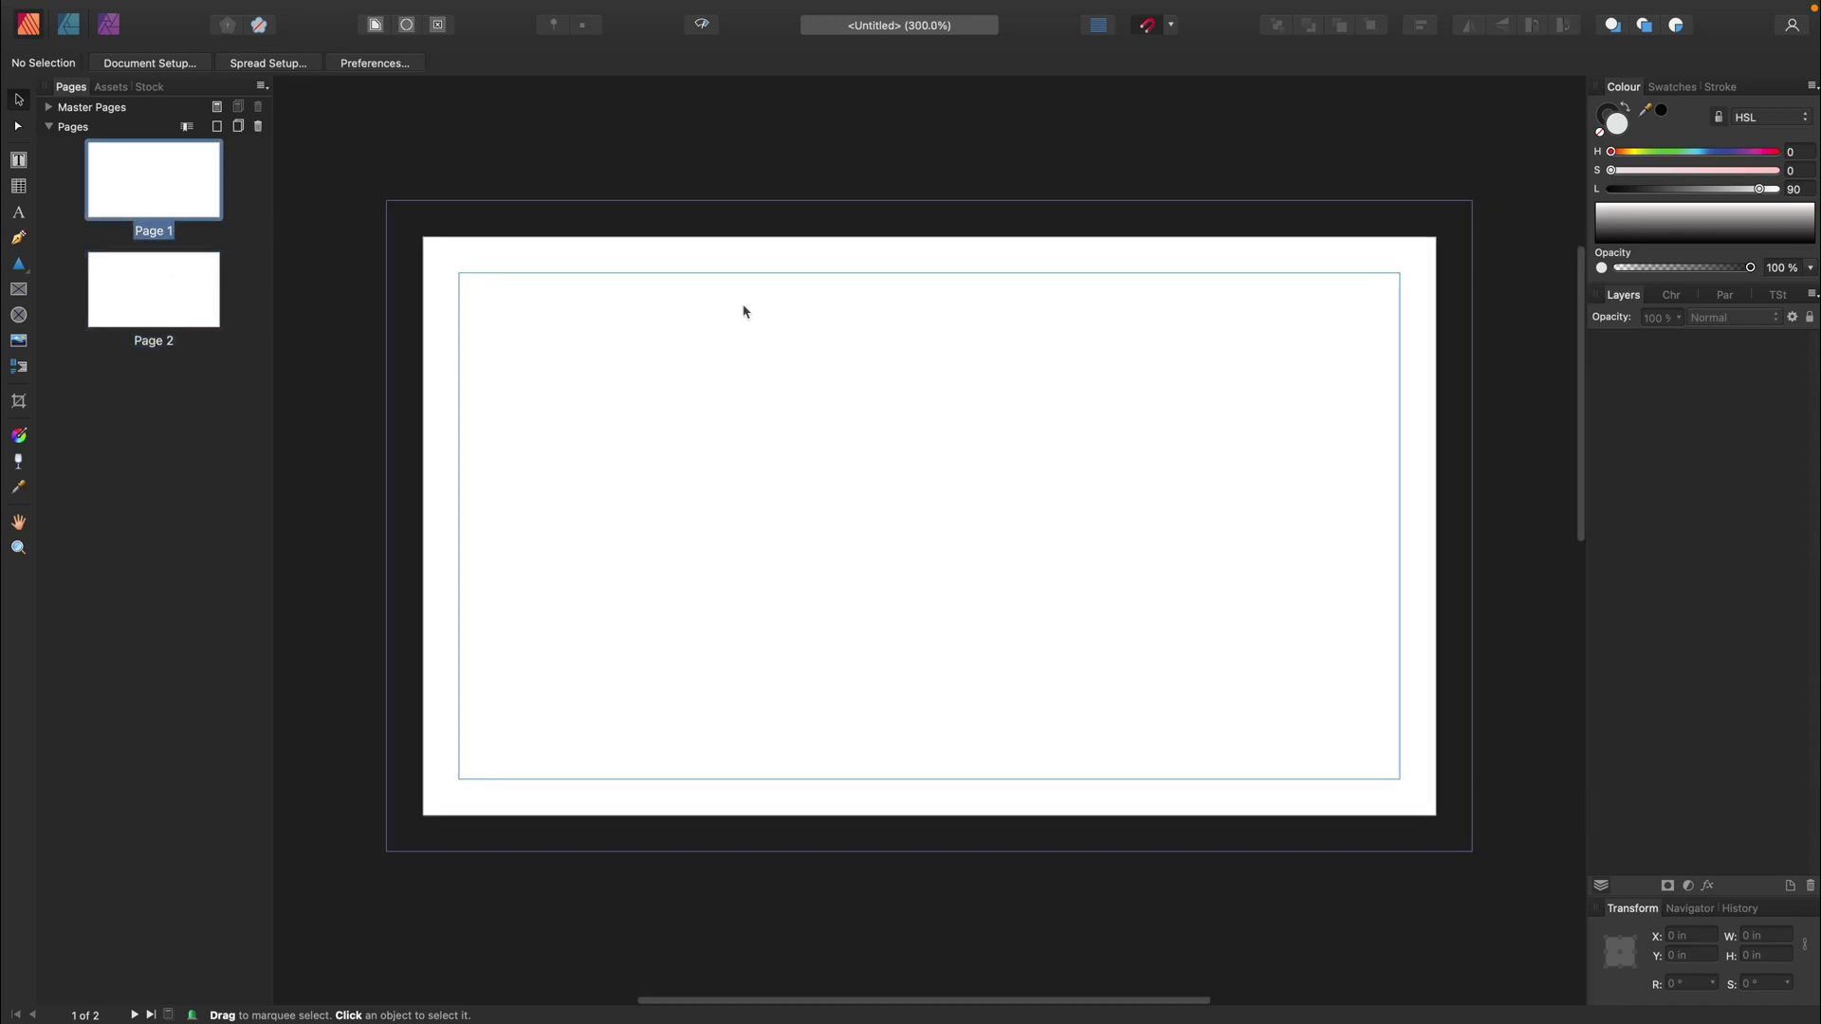
scroll(994, 586, down, 4)
scroll(994, 585, down, 1)
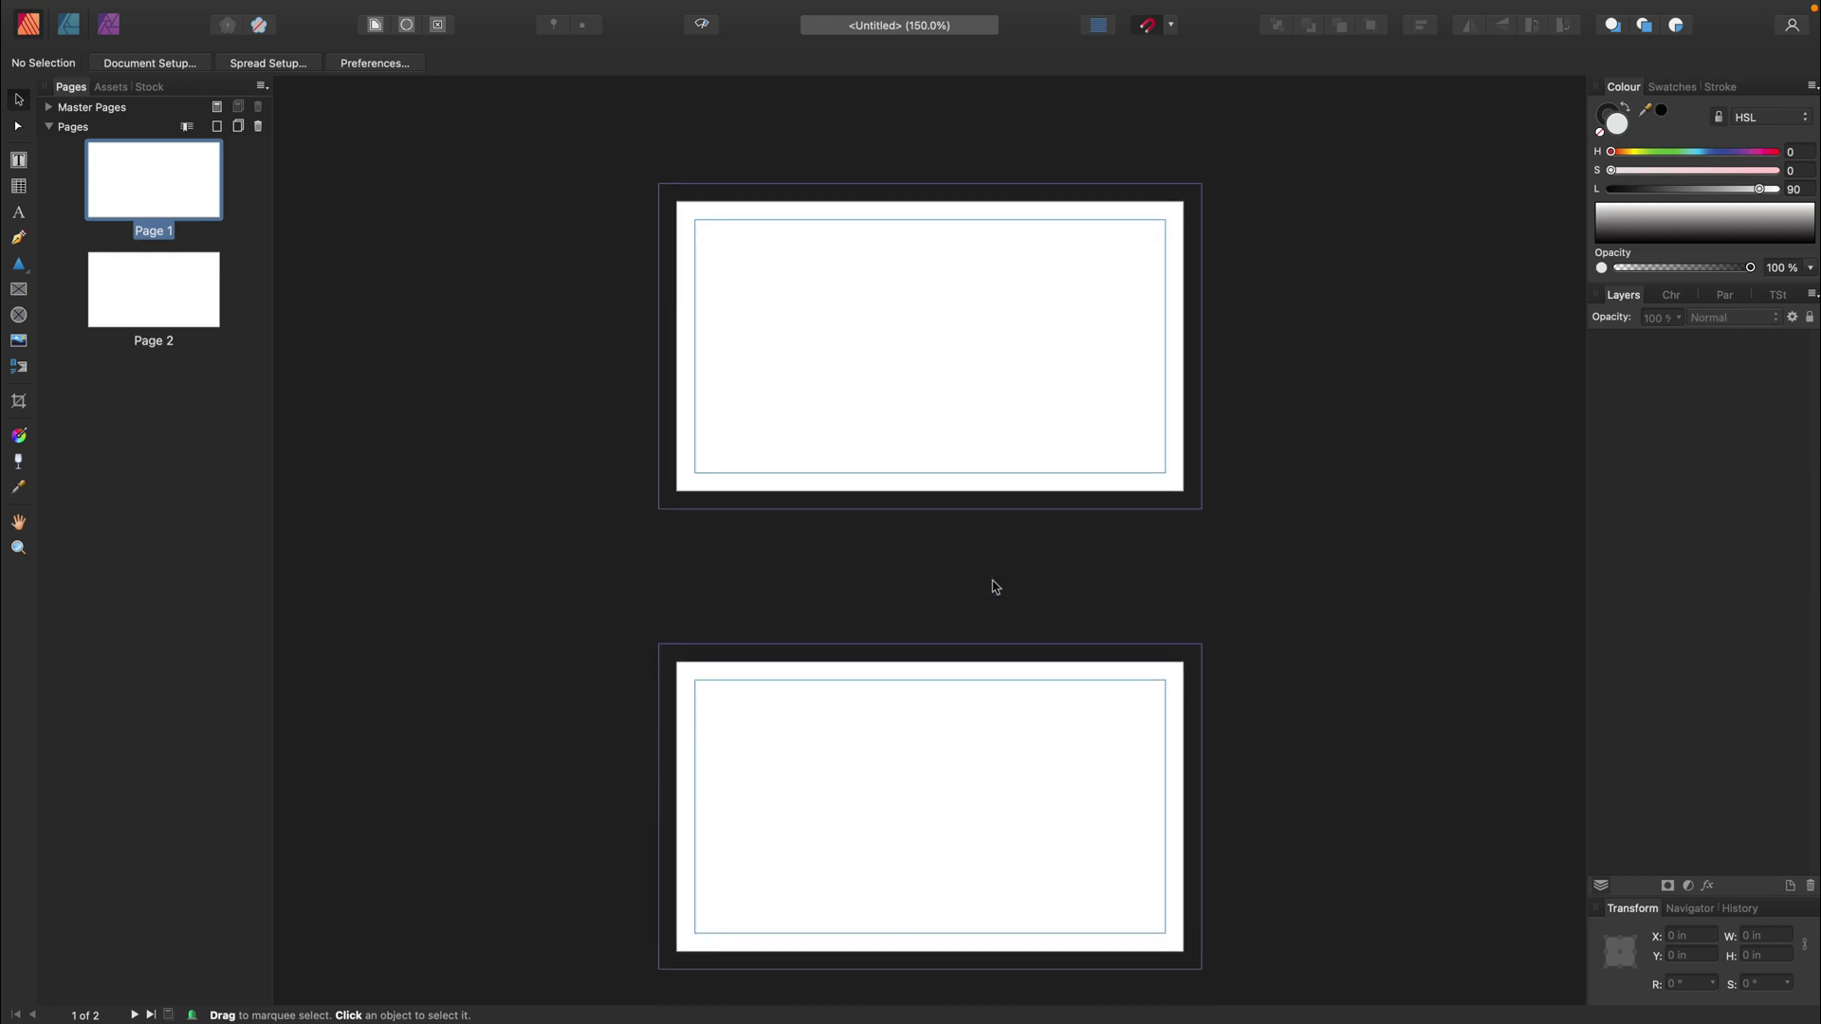
scroll(996, 587, up, 4)
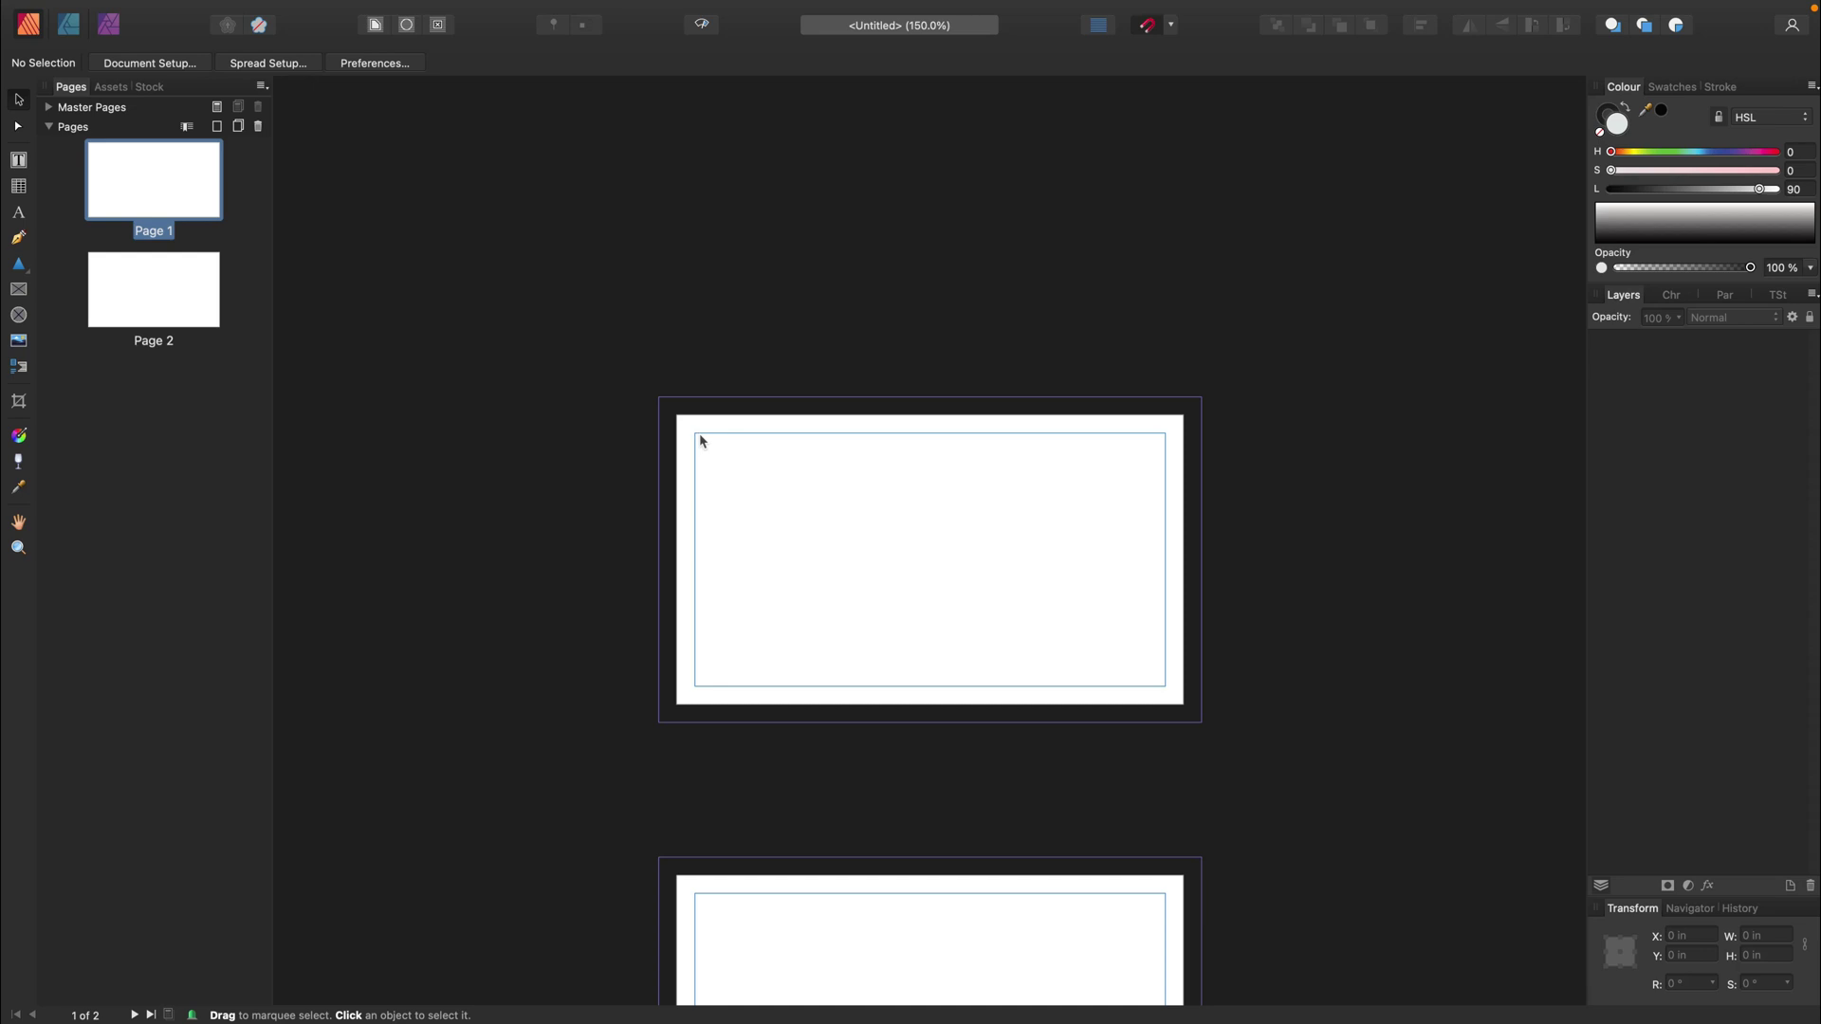
- Draw a tall rectangle down page 1's left edge into the bleed
click(35, 281)
click(53, 274)
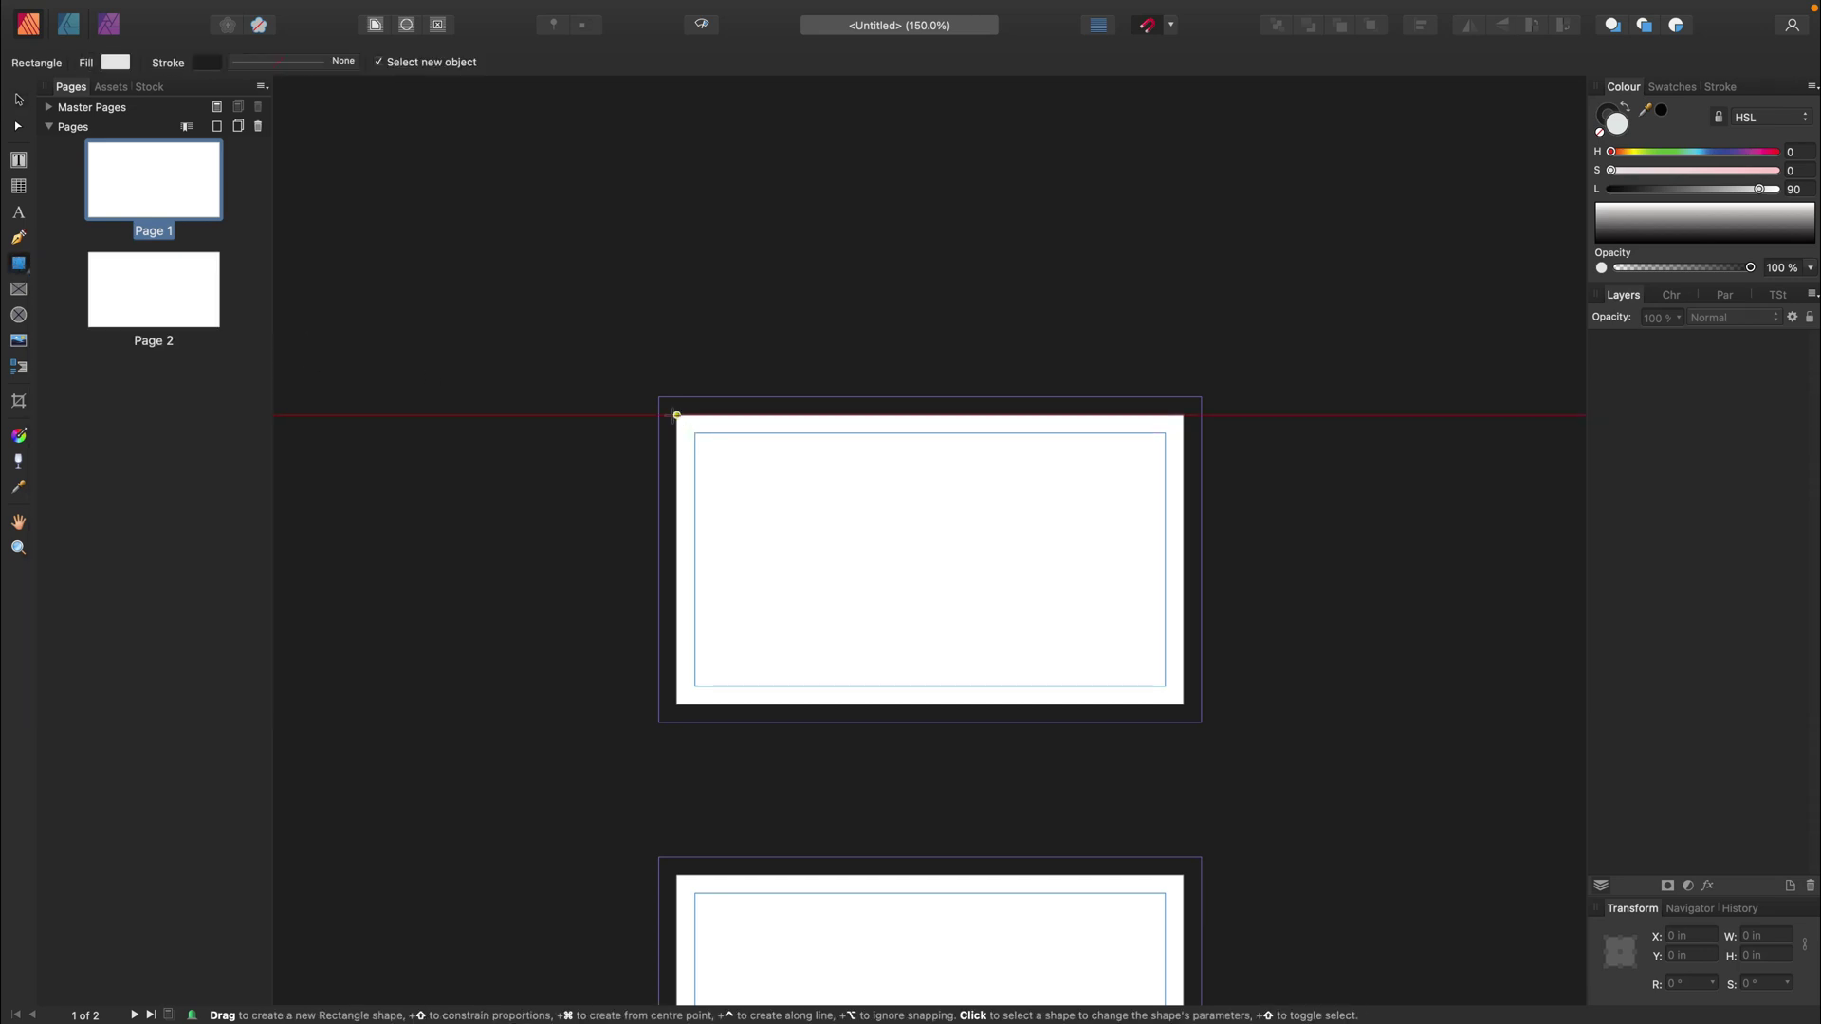
drag(659, 402, 762, 722)
scroll(1486, 162, left, 1)
- Remove the rectangle's stroke and give it a saturated medium blue fill
click(1597, 115)
click(1601, 132)
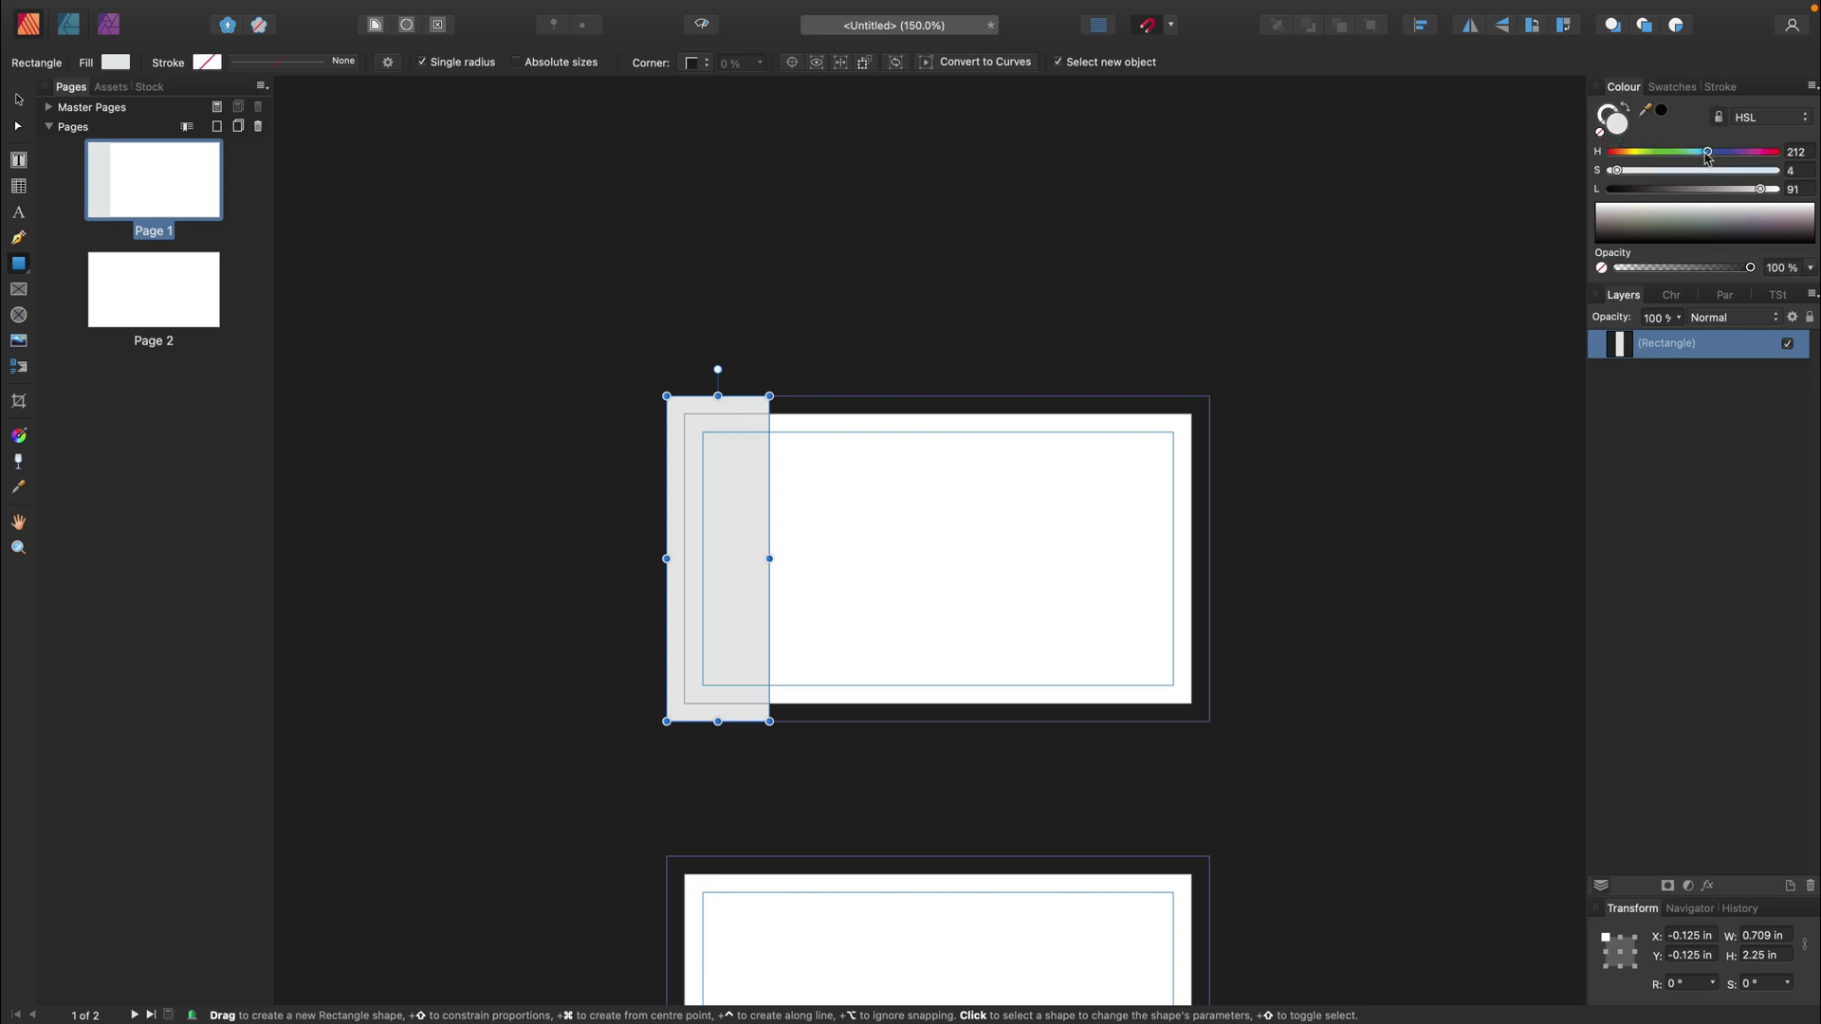
click(1772, 170)
drag(1747, 190, 1679, 190)
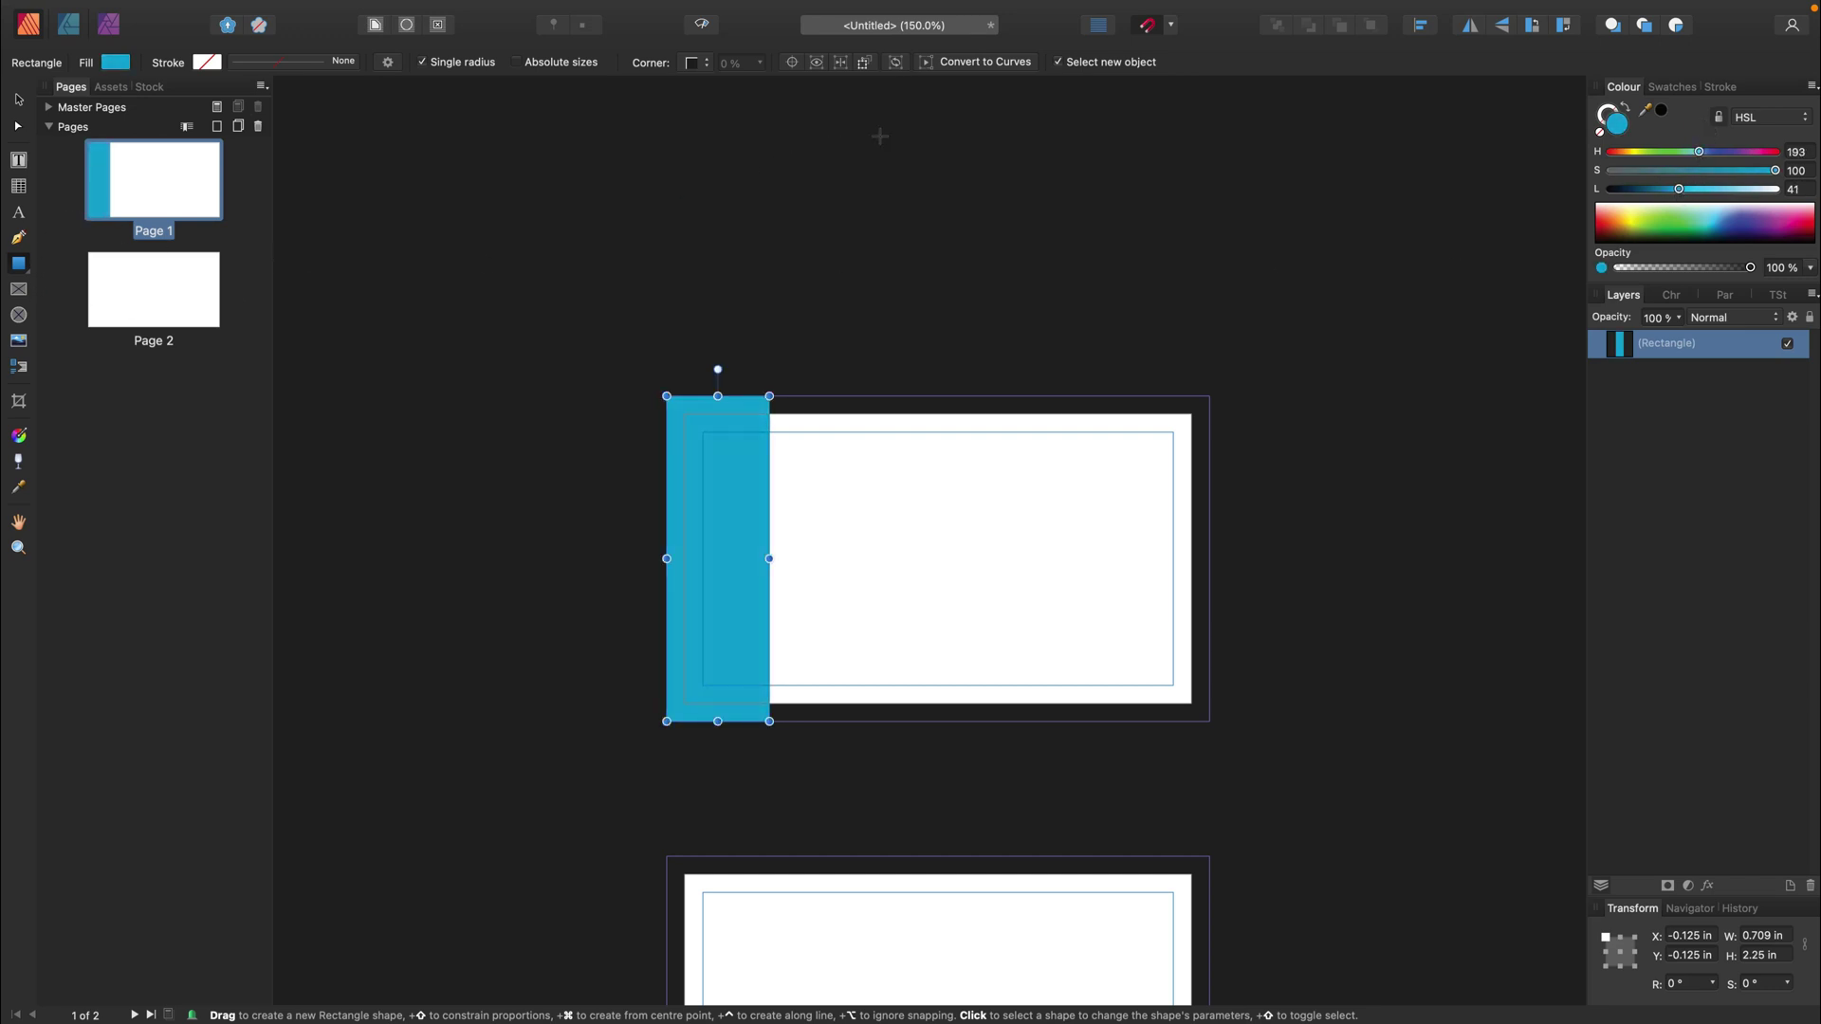
- Convert the rectangle to curves and bend its right edge into a concave wave
click(981, 62)
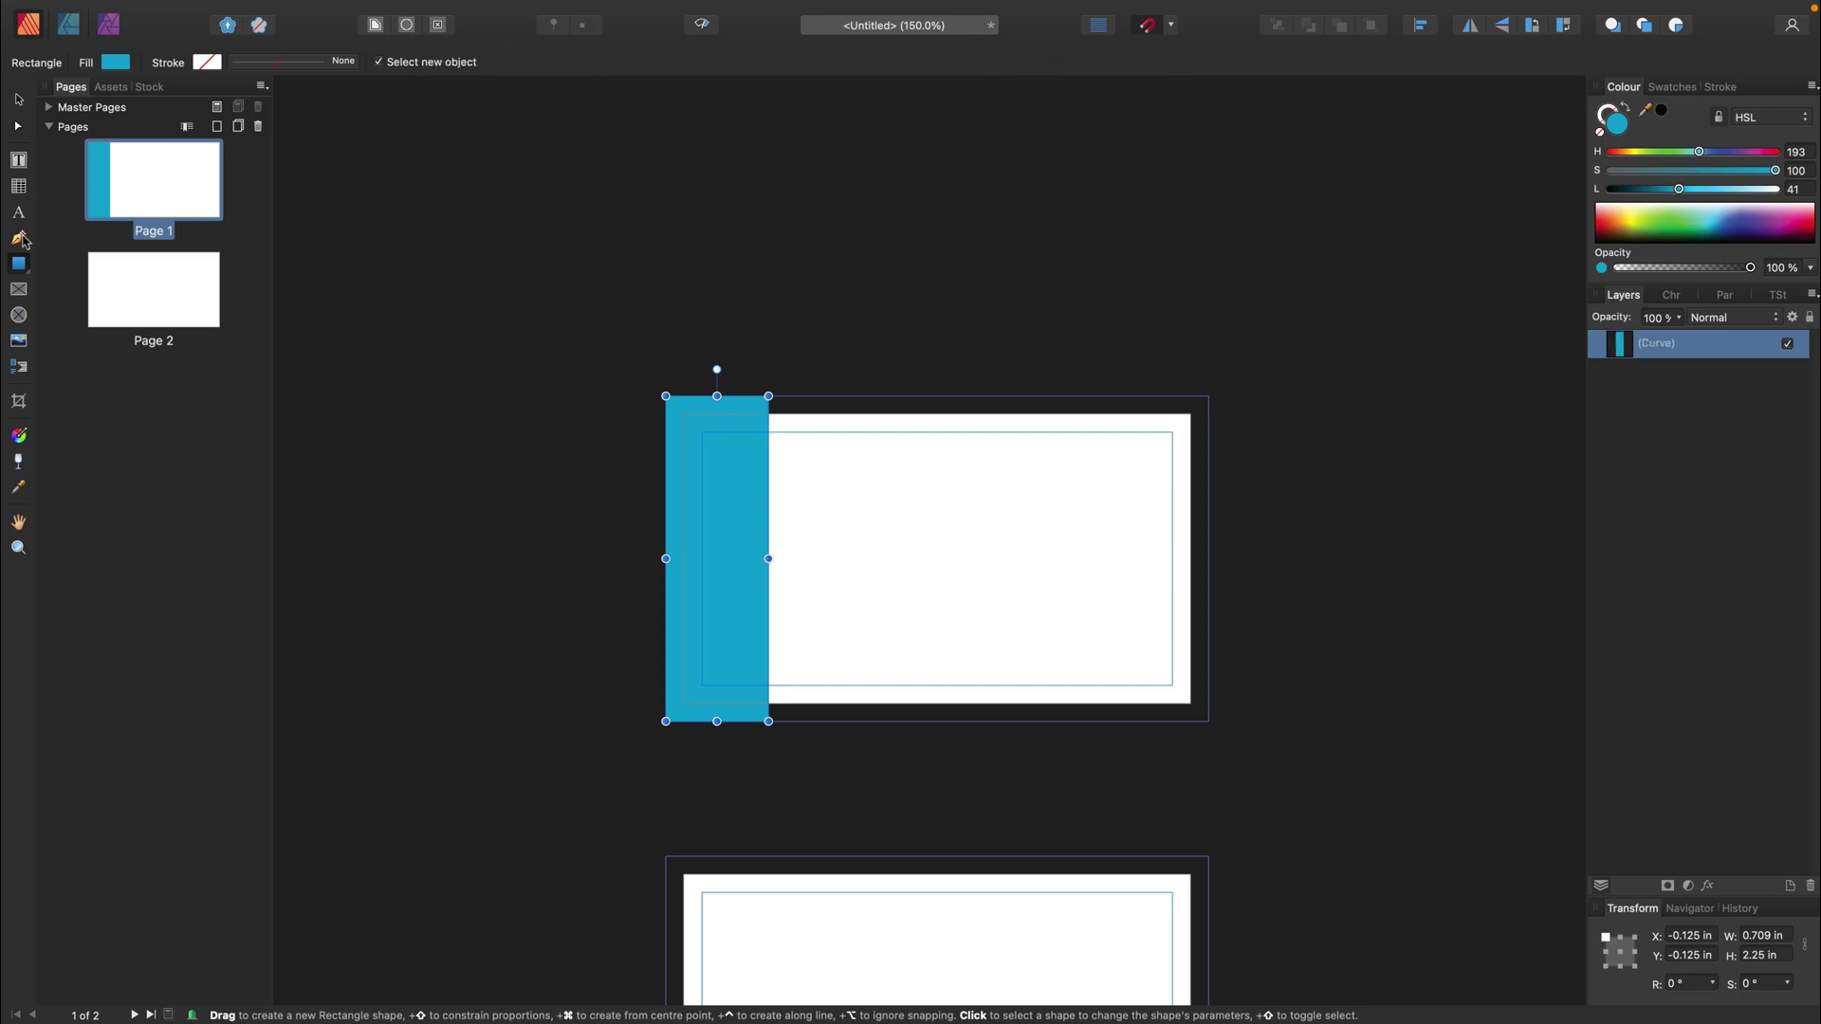
click(17, 126)
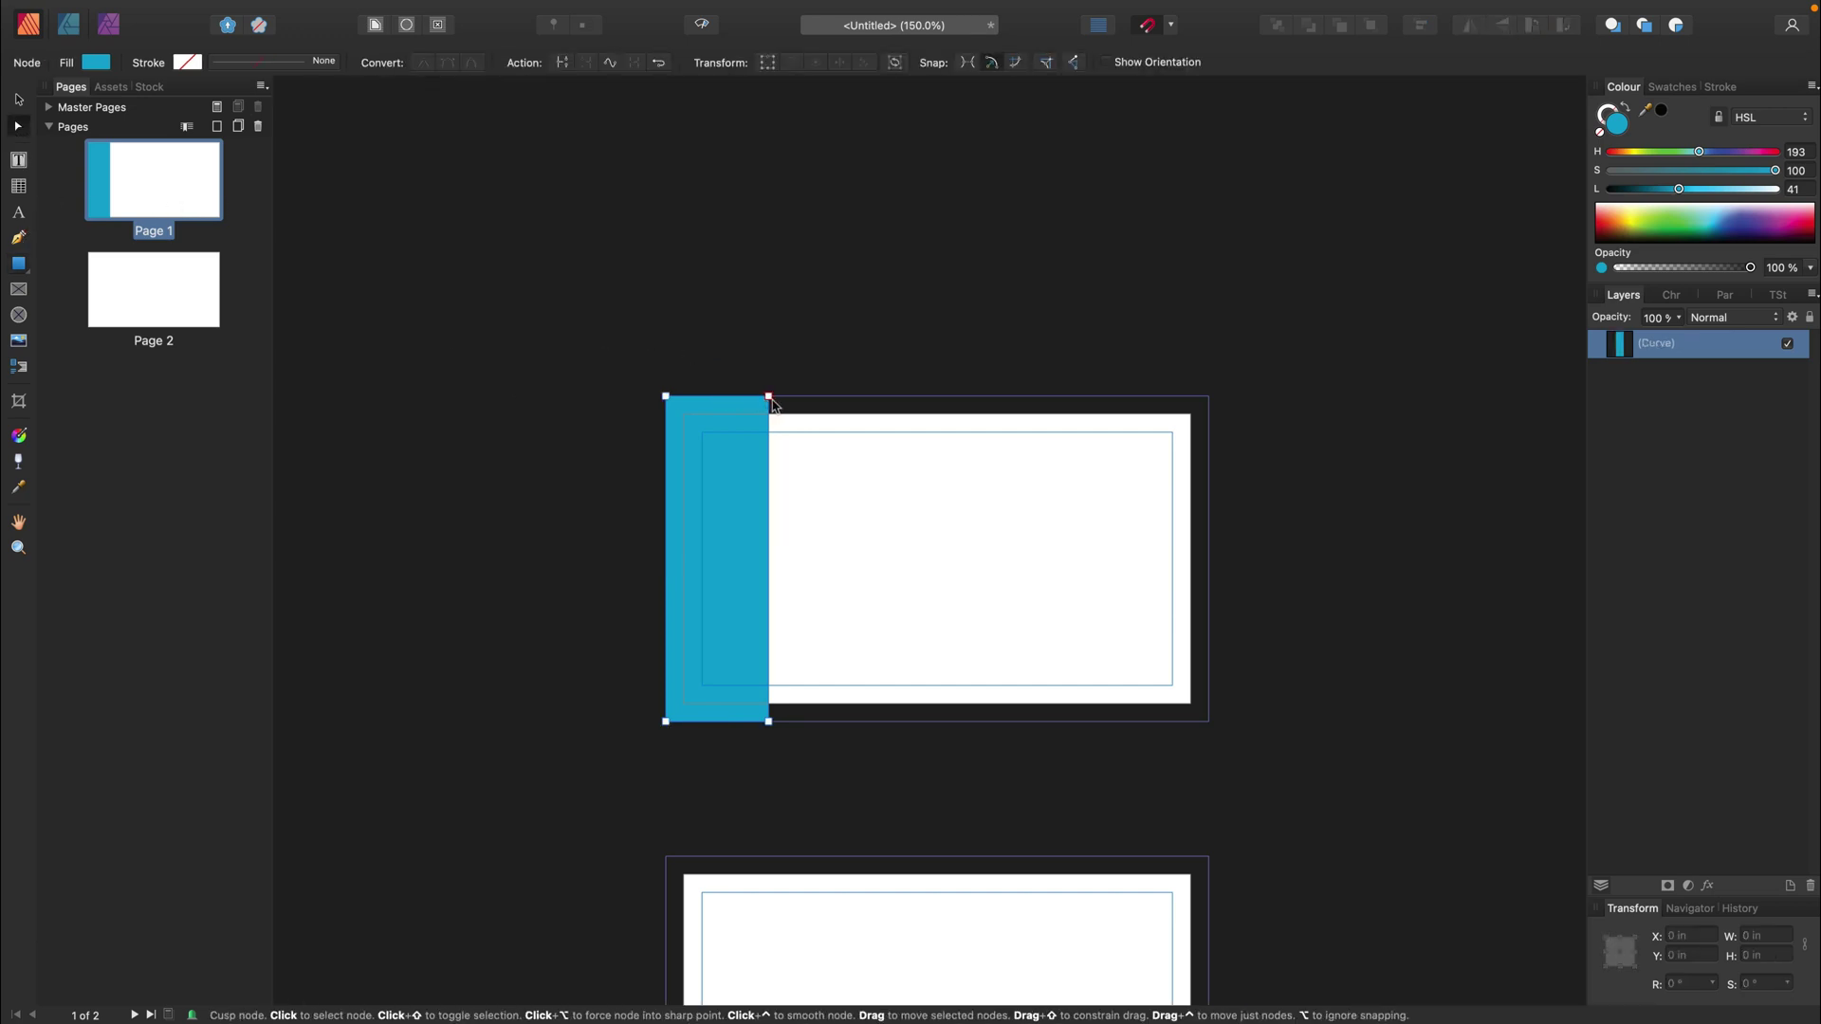
drag(773, 405, 854, 405)
drag(814, 548, 770, 517)
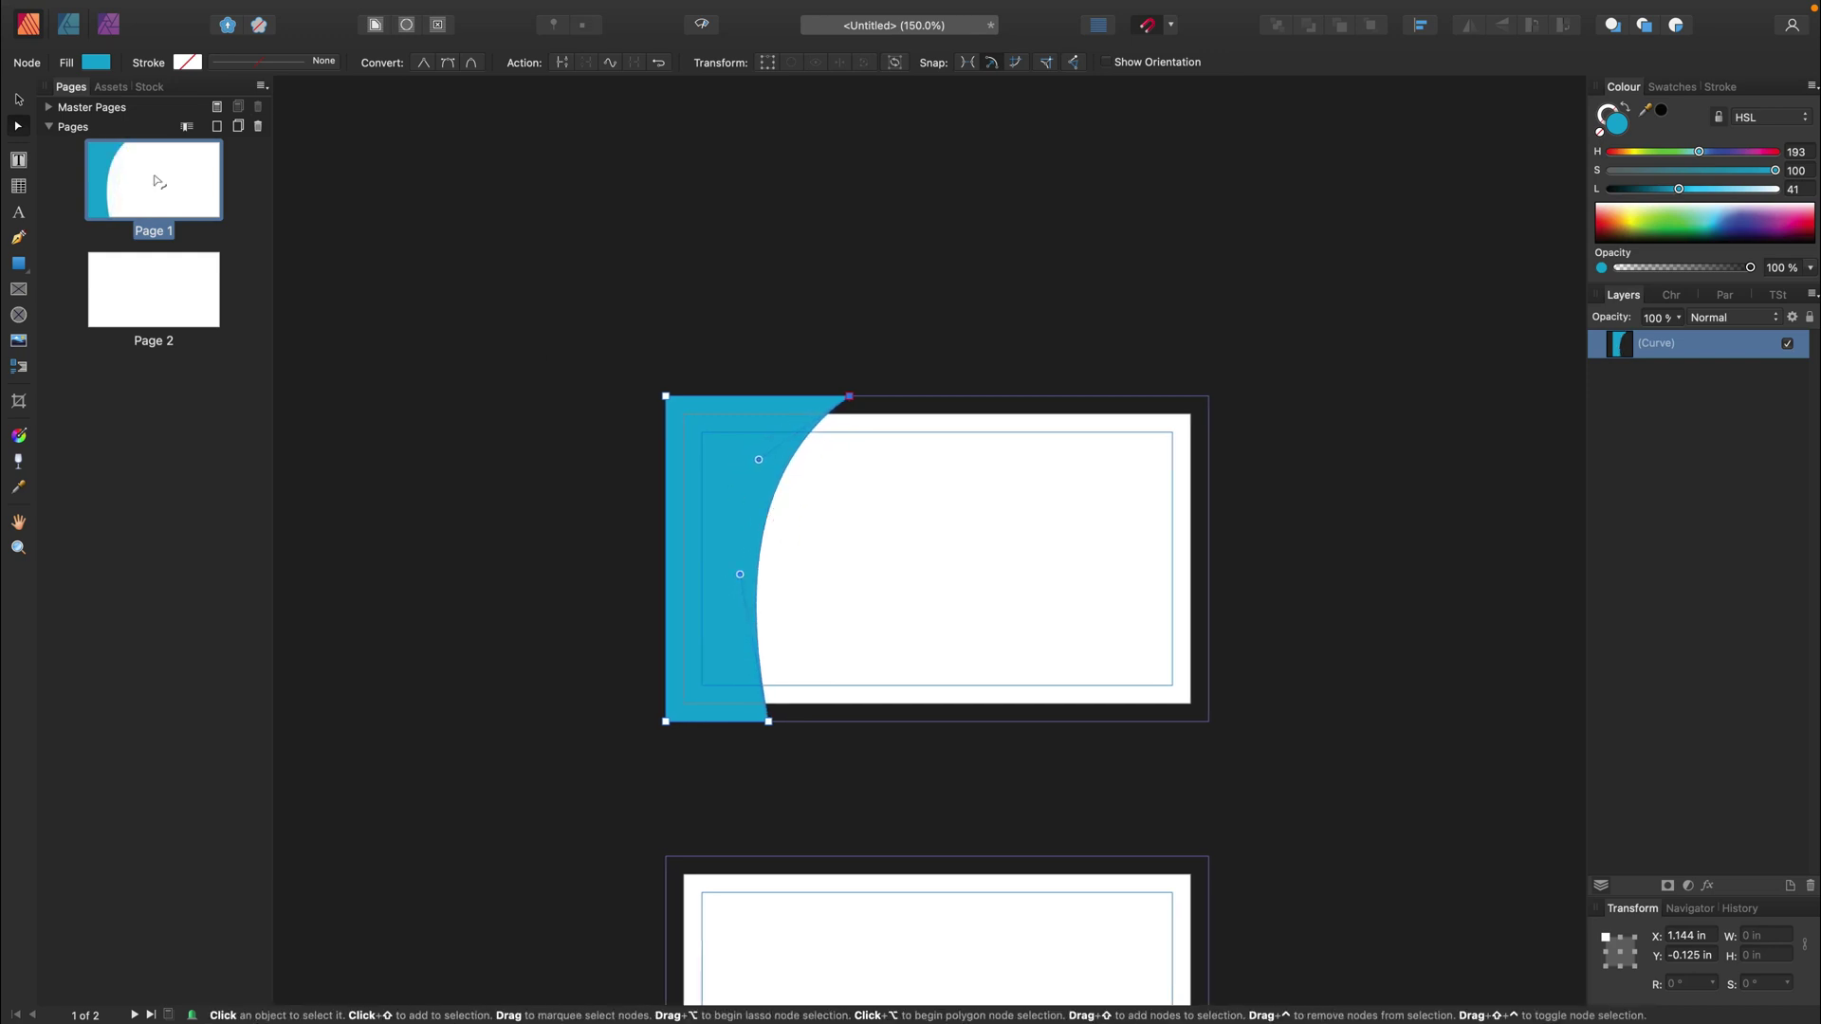
- Duplicate the wave with Cmd+J and lighten the copy to HSL 202/100/54
click(20, 100)
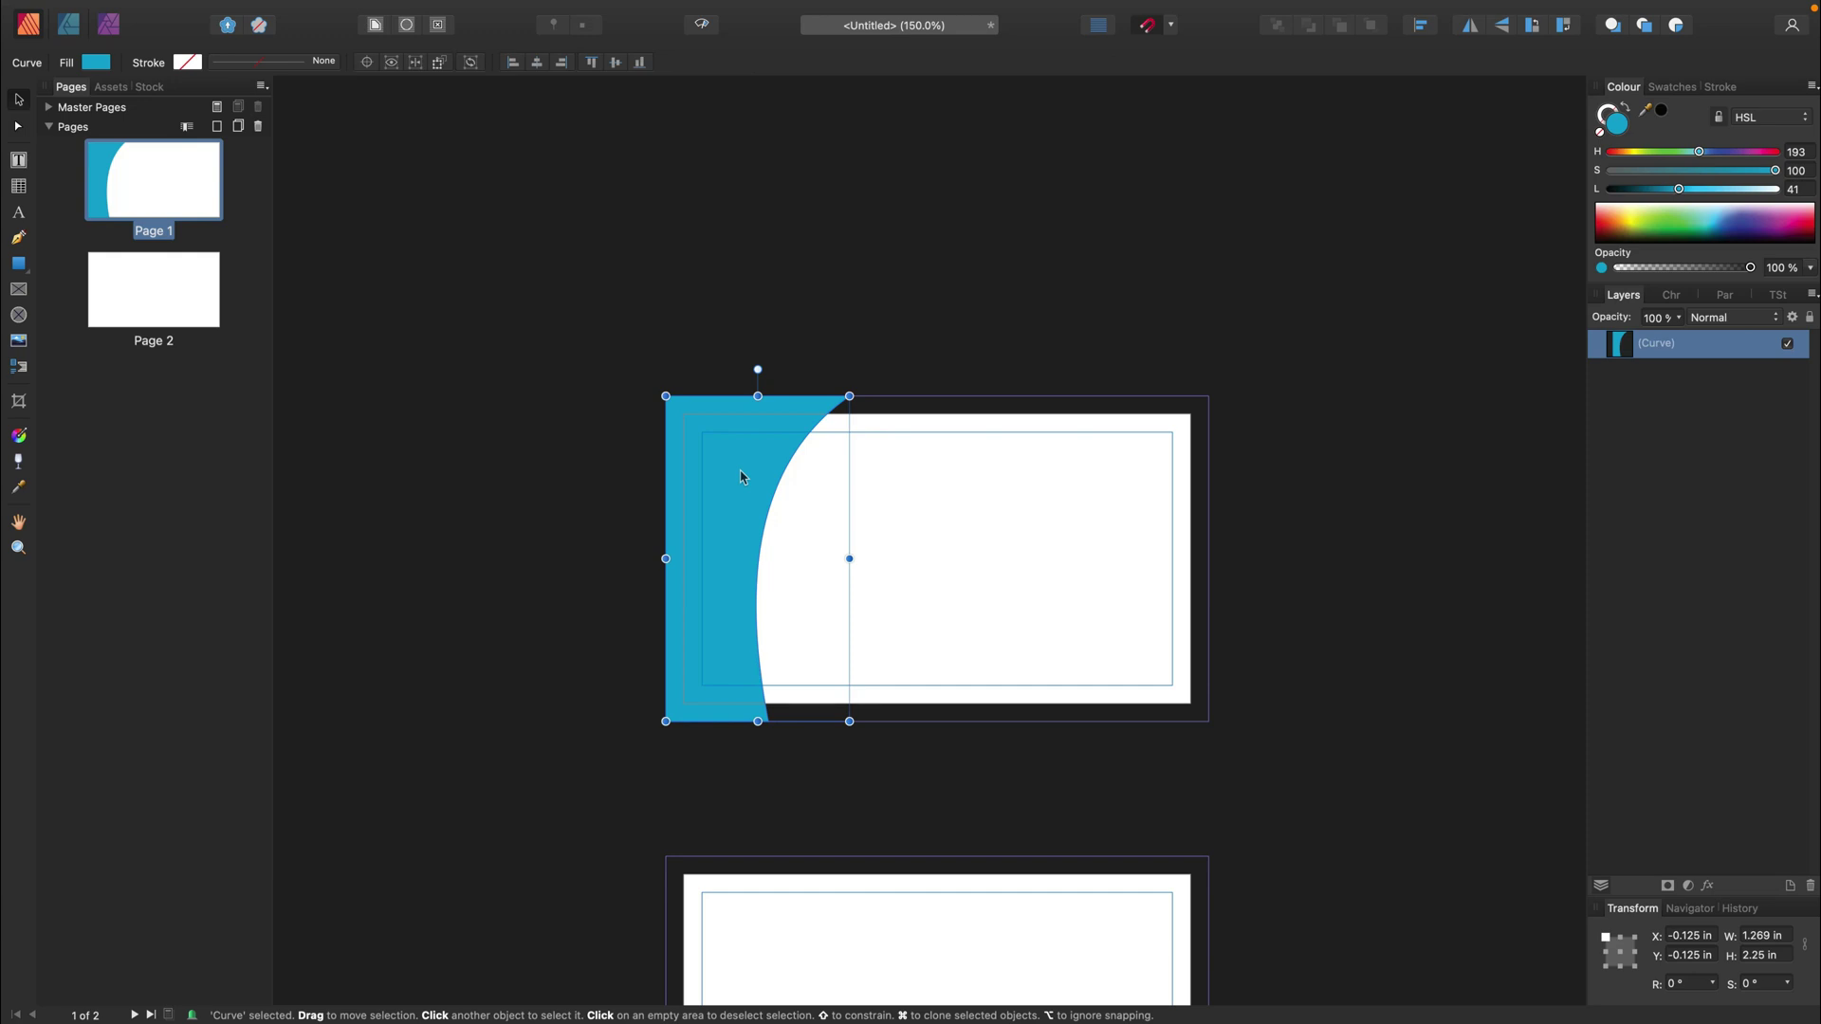
key(super+j)
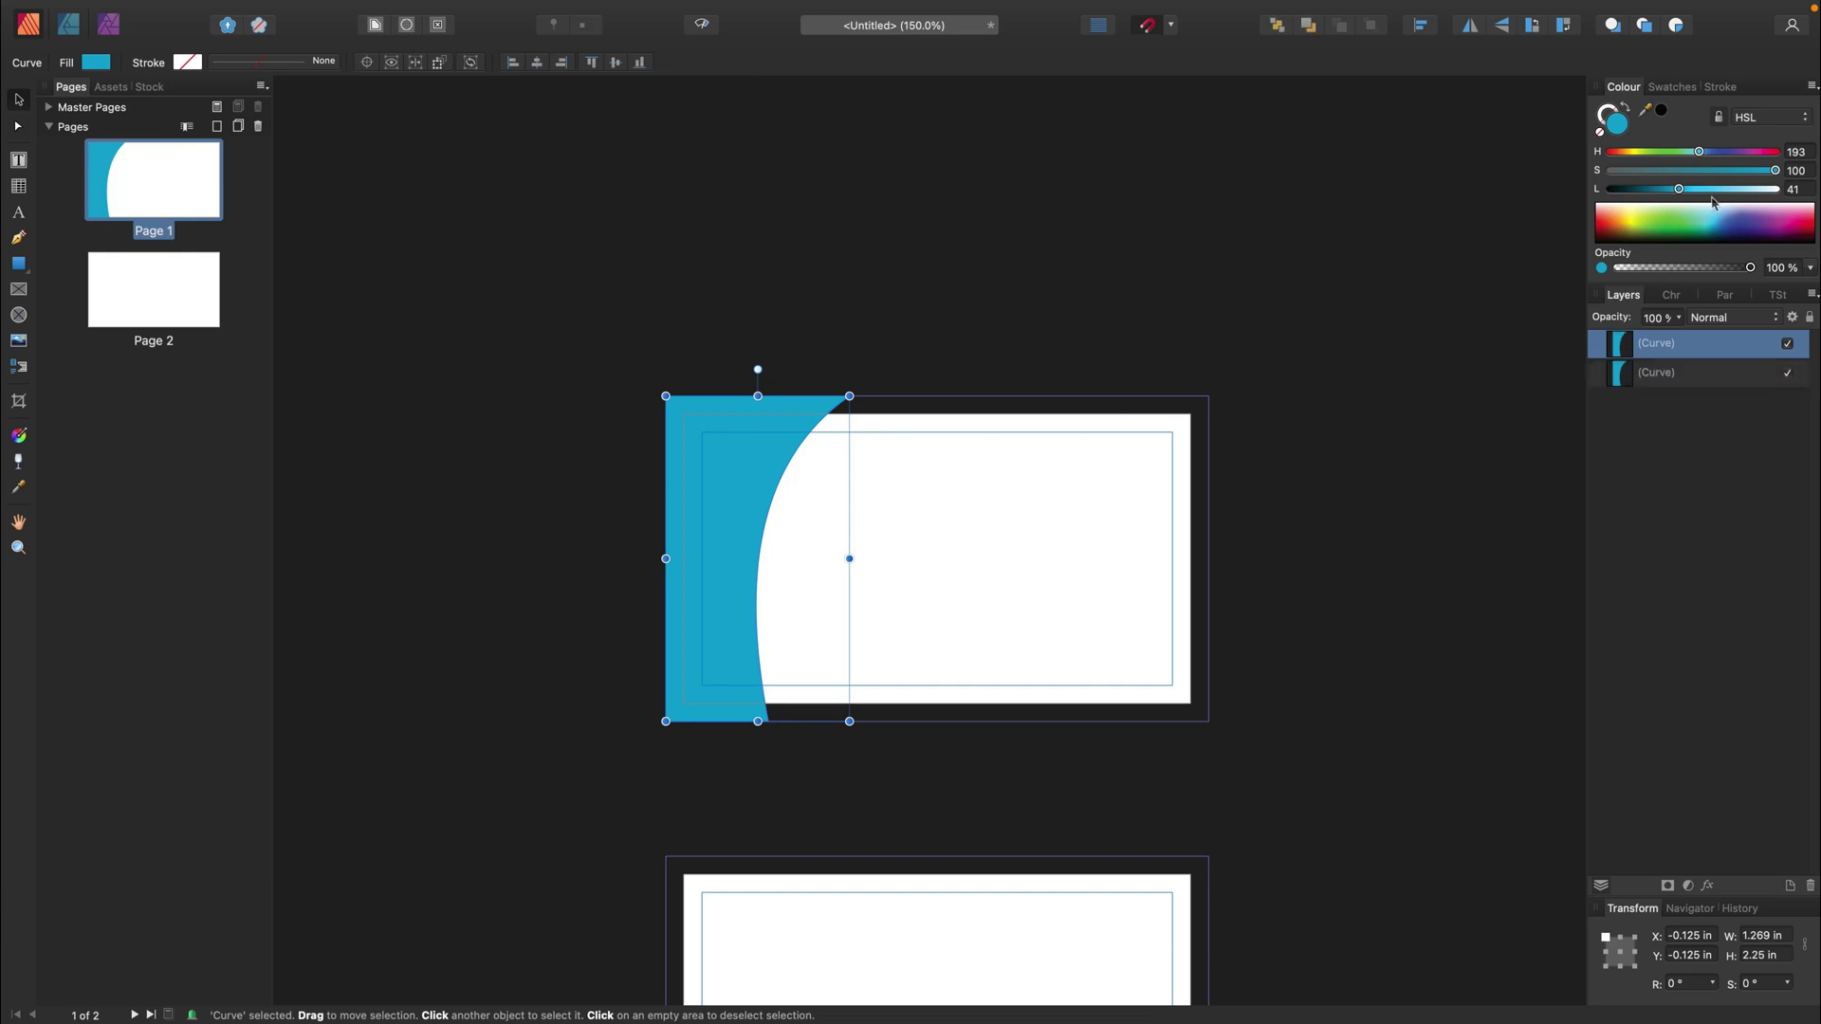
drag(1679, 187, 1703, 153)
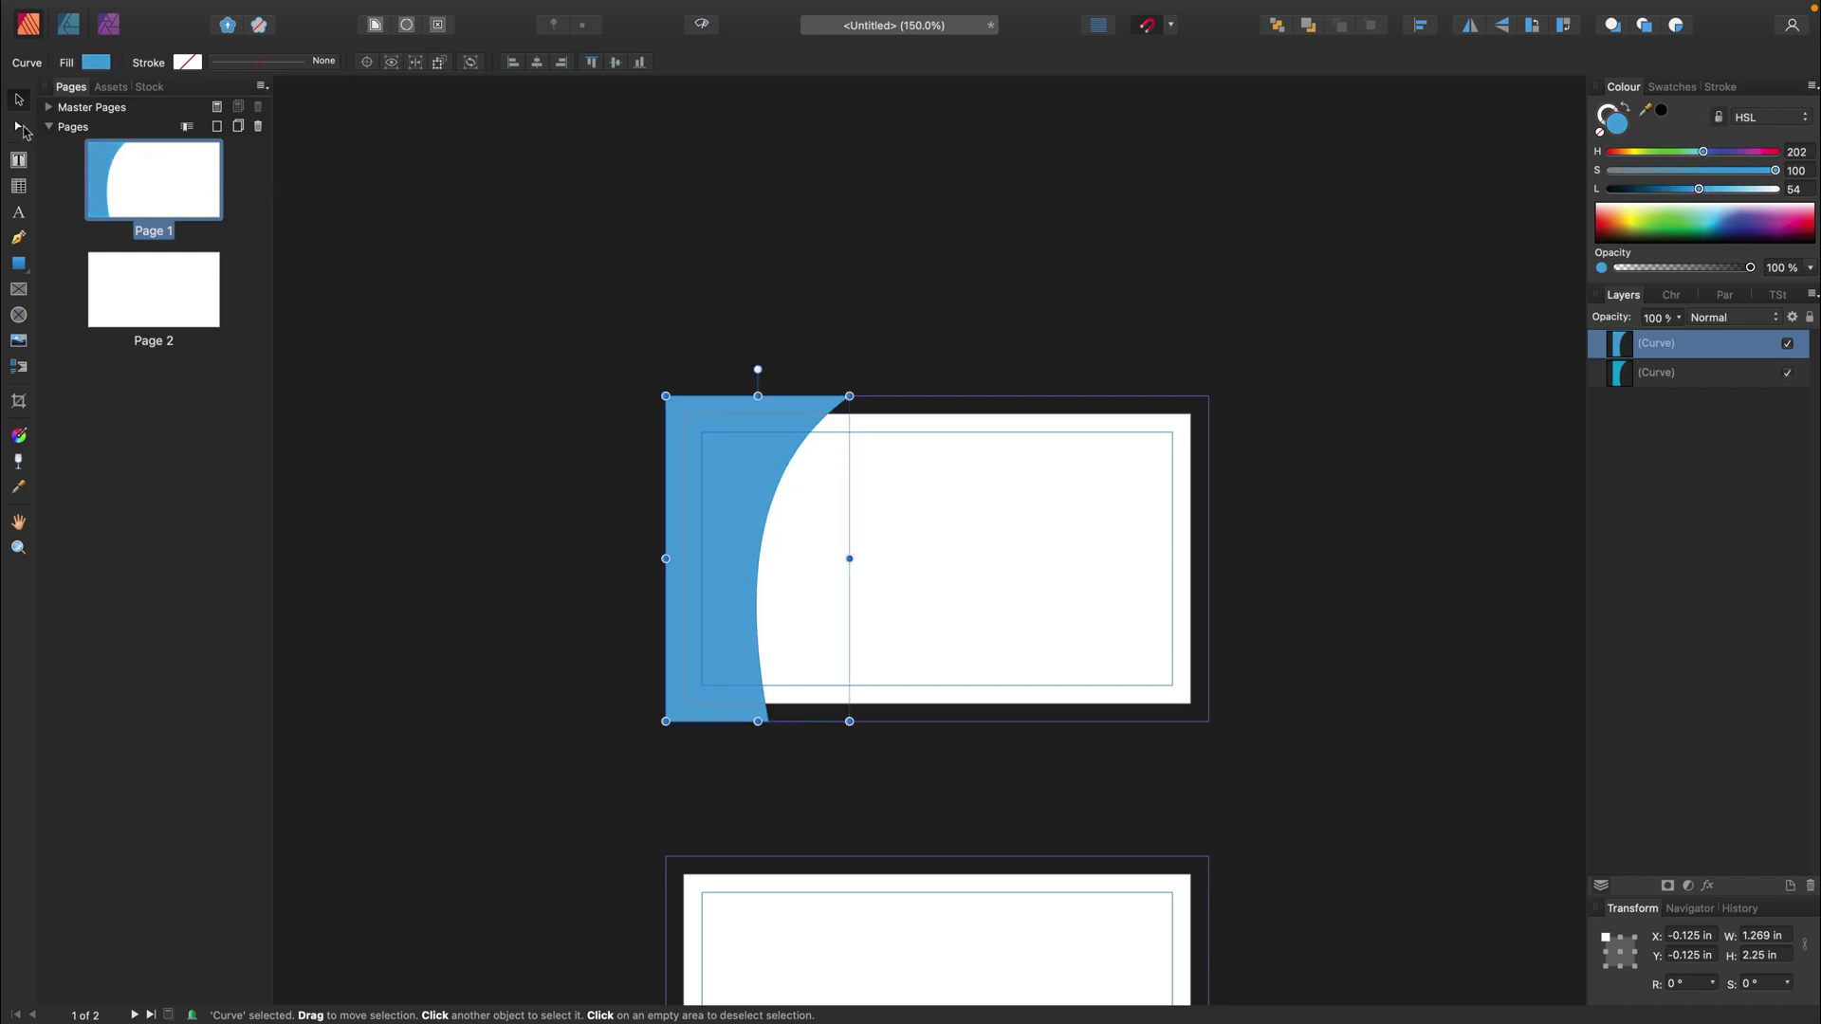
- Reshape the copy's right edge into an S-wave and lower its opacity to 81%
click(19, 127)
drag(849, 397, 825, 398)
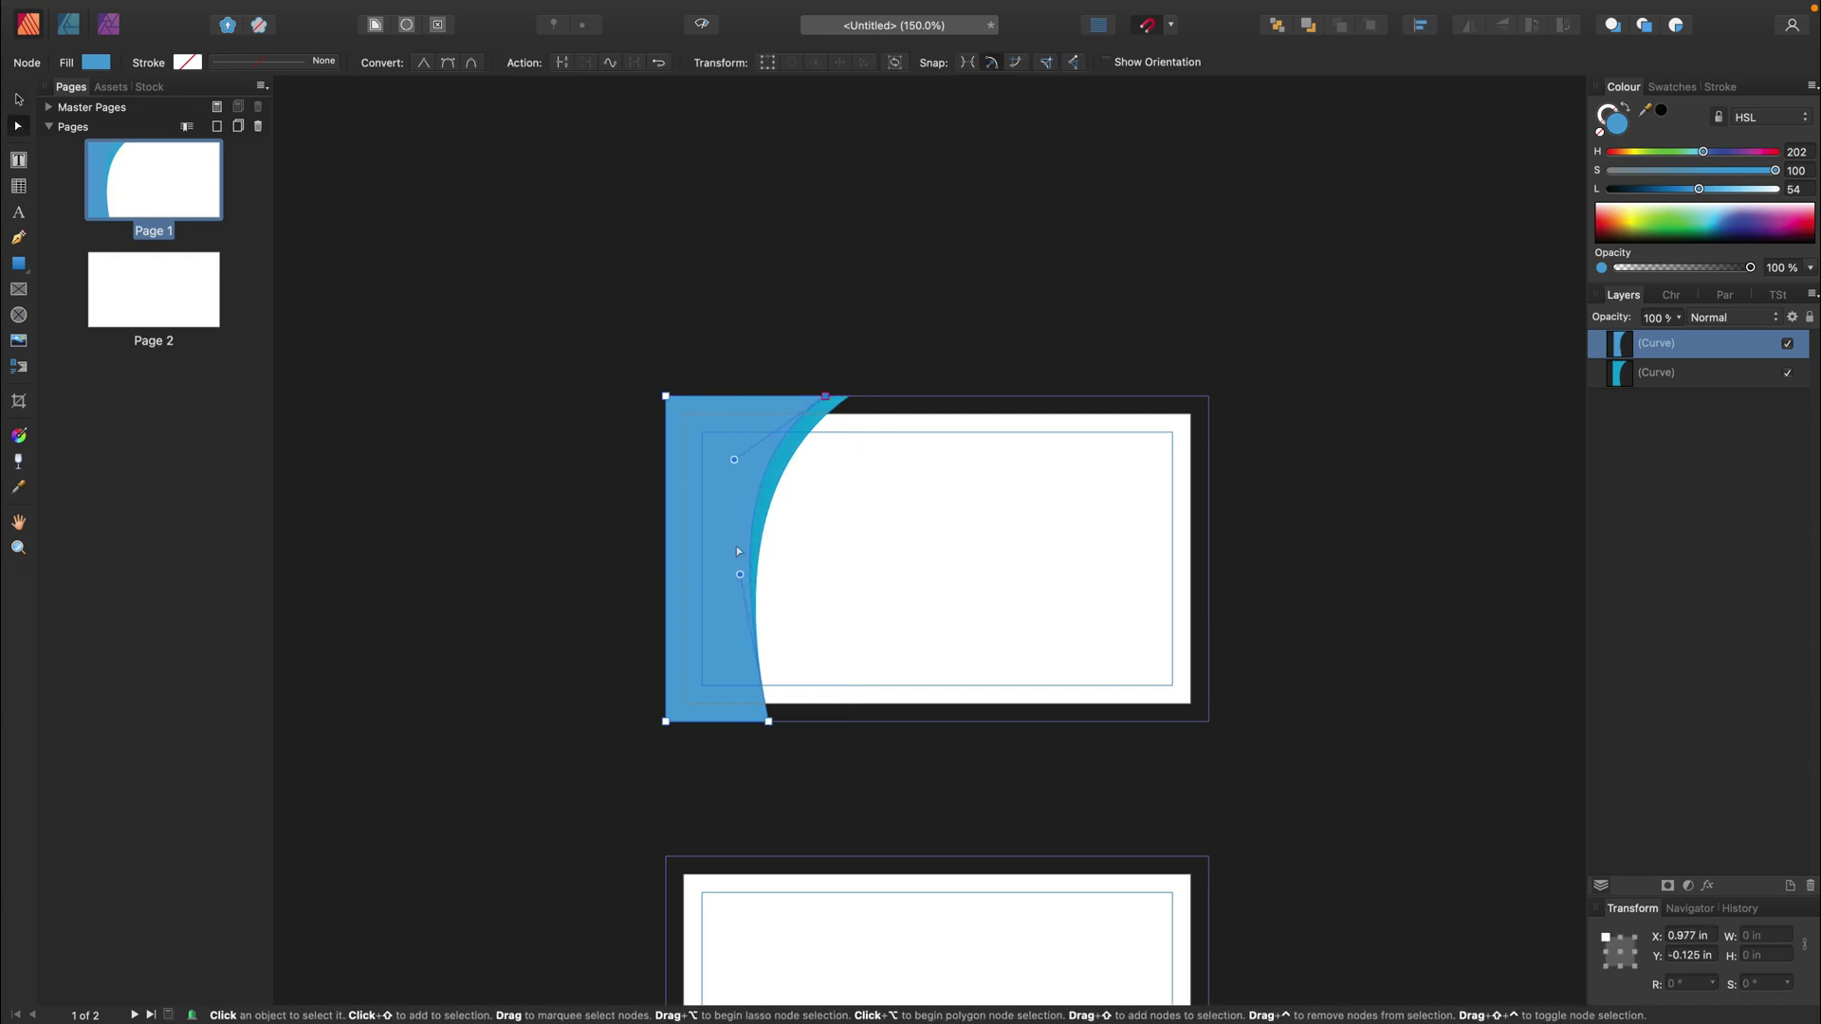
drag(740, 574, 836, 646)
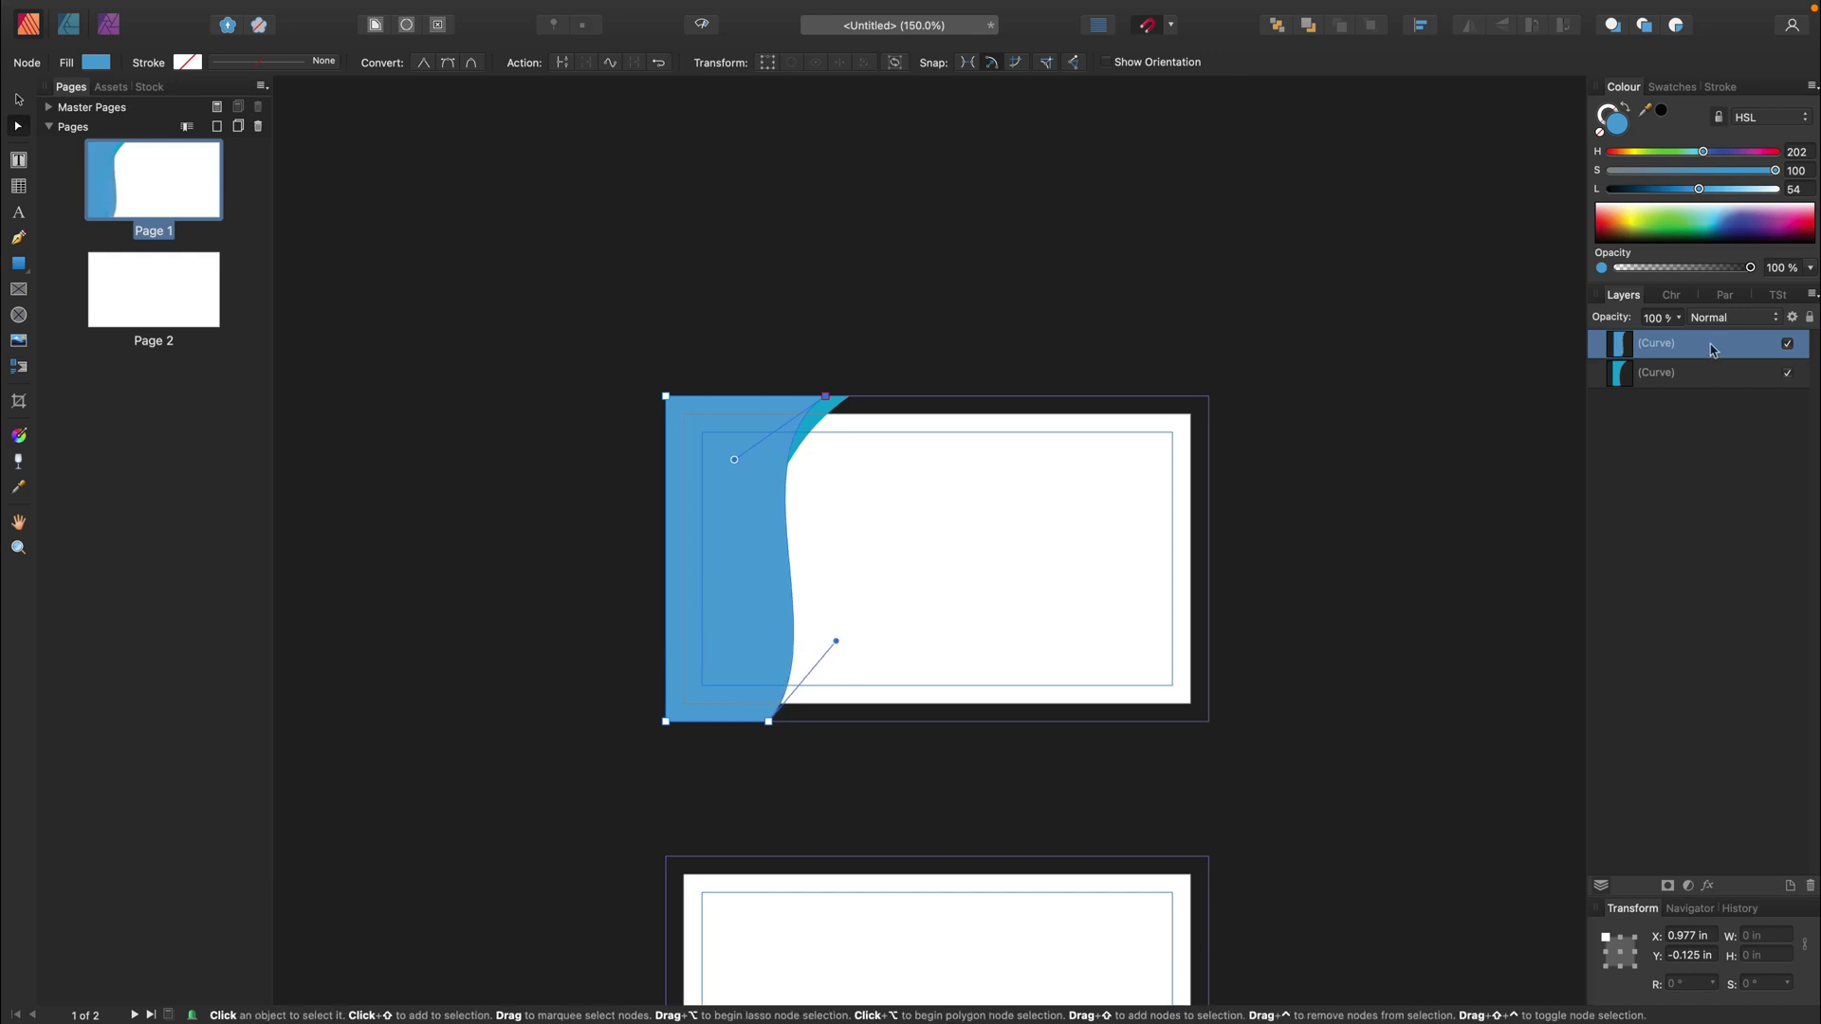
click(1681, 319)
drag(1678, 337, 1652, 348)
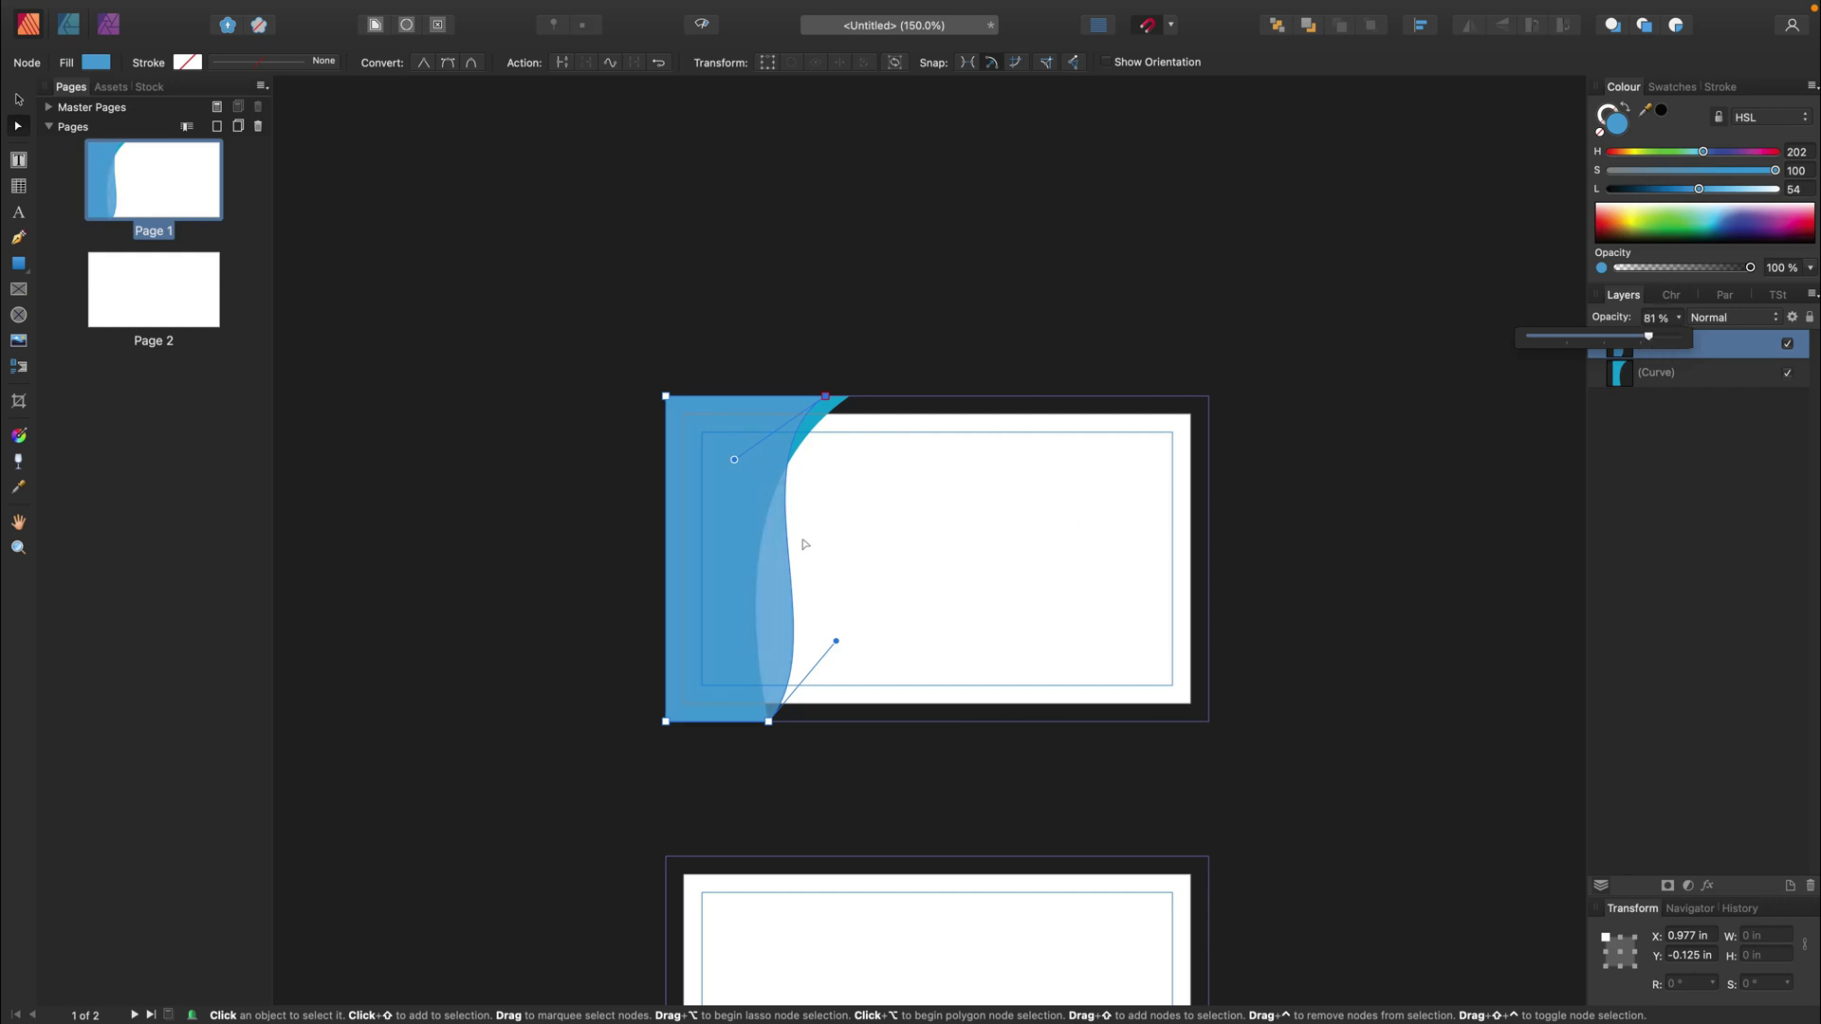
- Set both wave layers to 80% opacity
click(1721, 373)
click(1679, 327)
drag(1677, 338, 1648, 338)
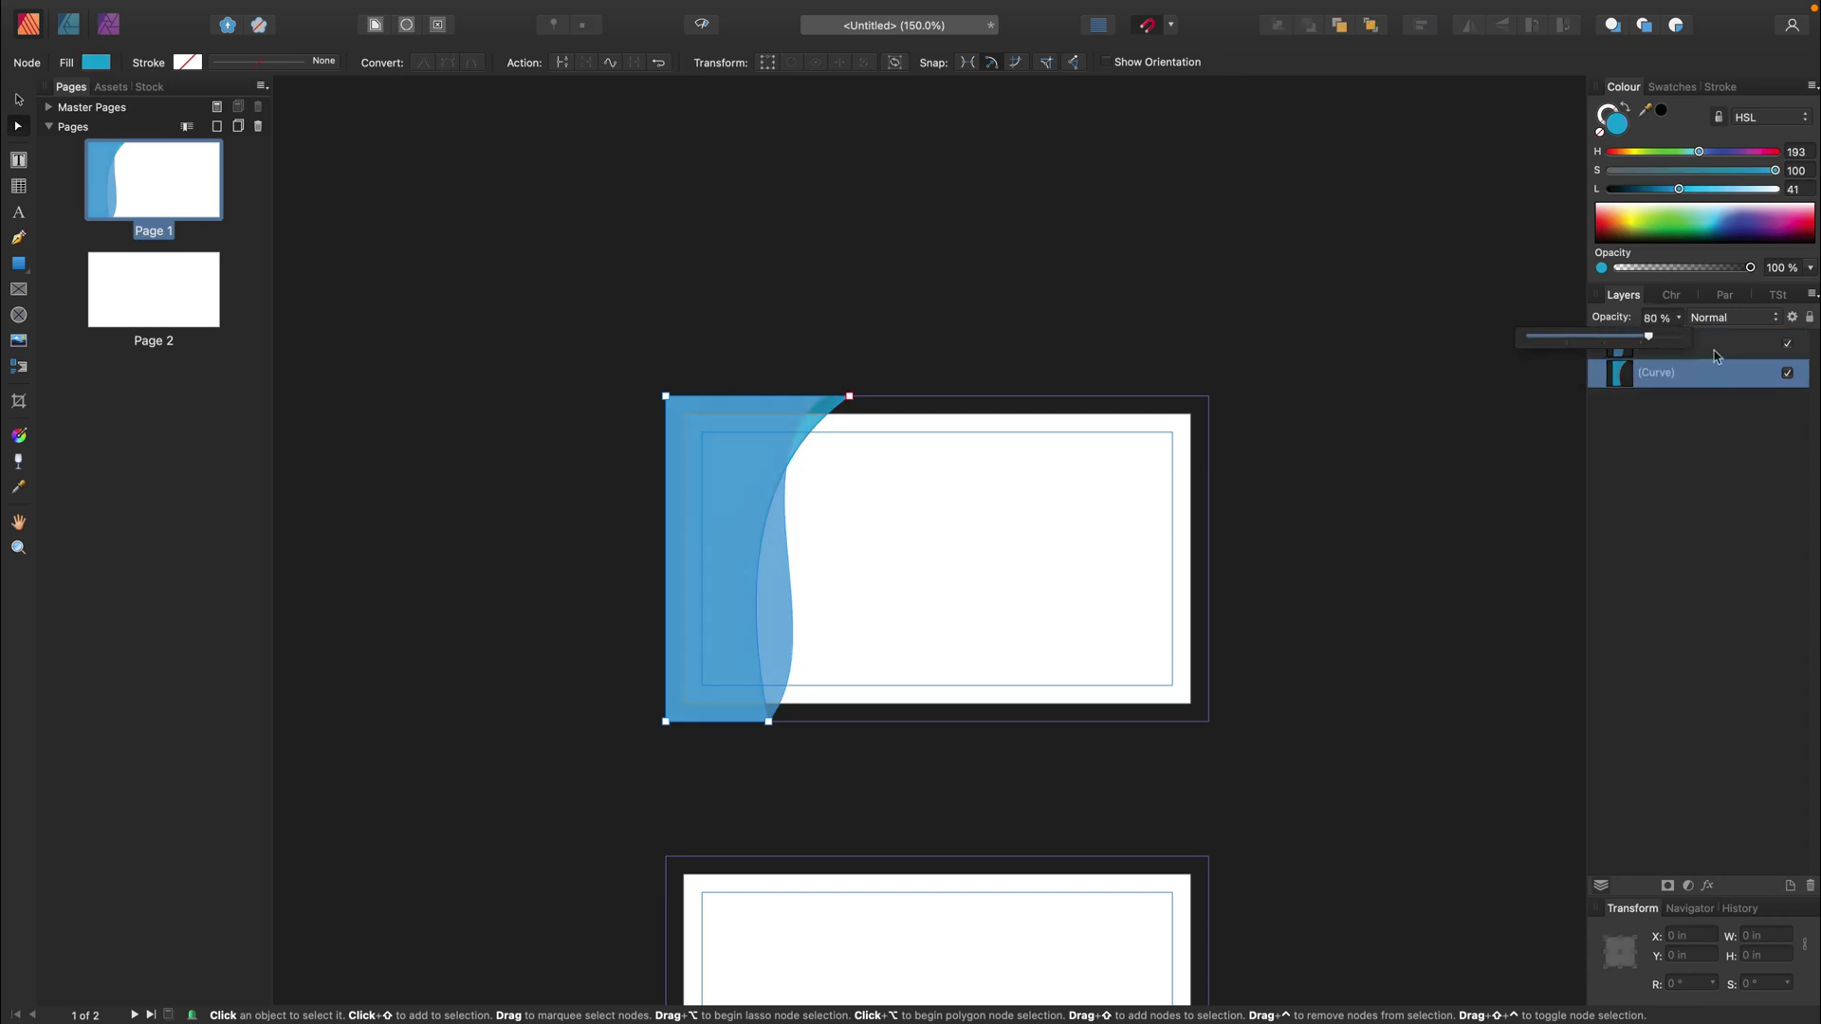
click(1698, 343)
click(1665, 319)
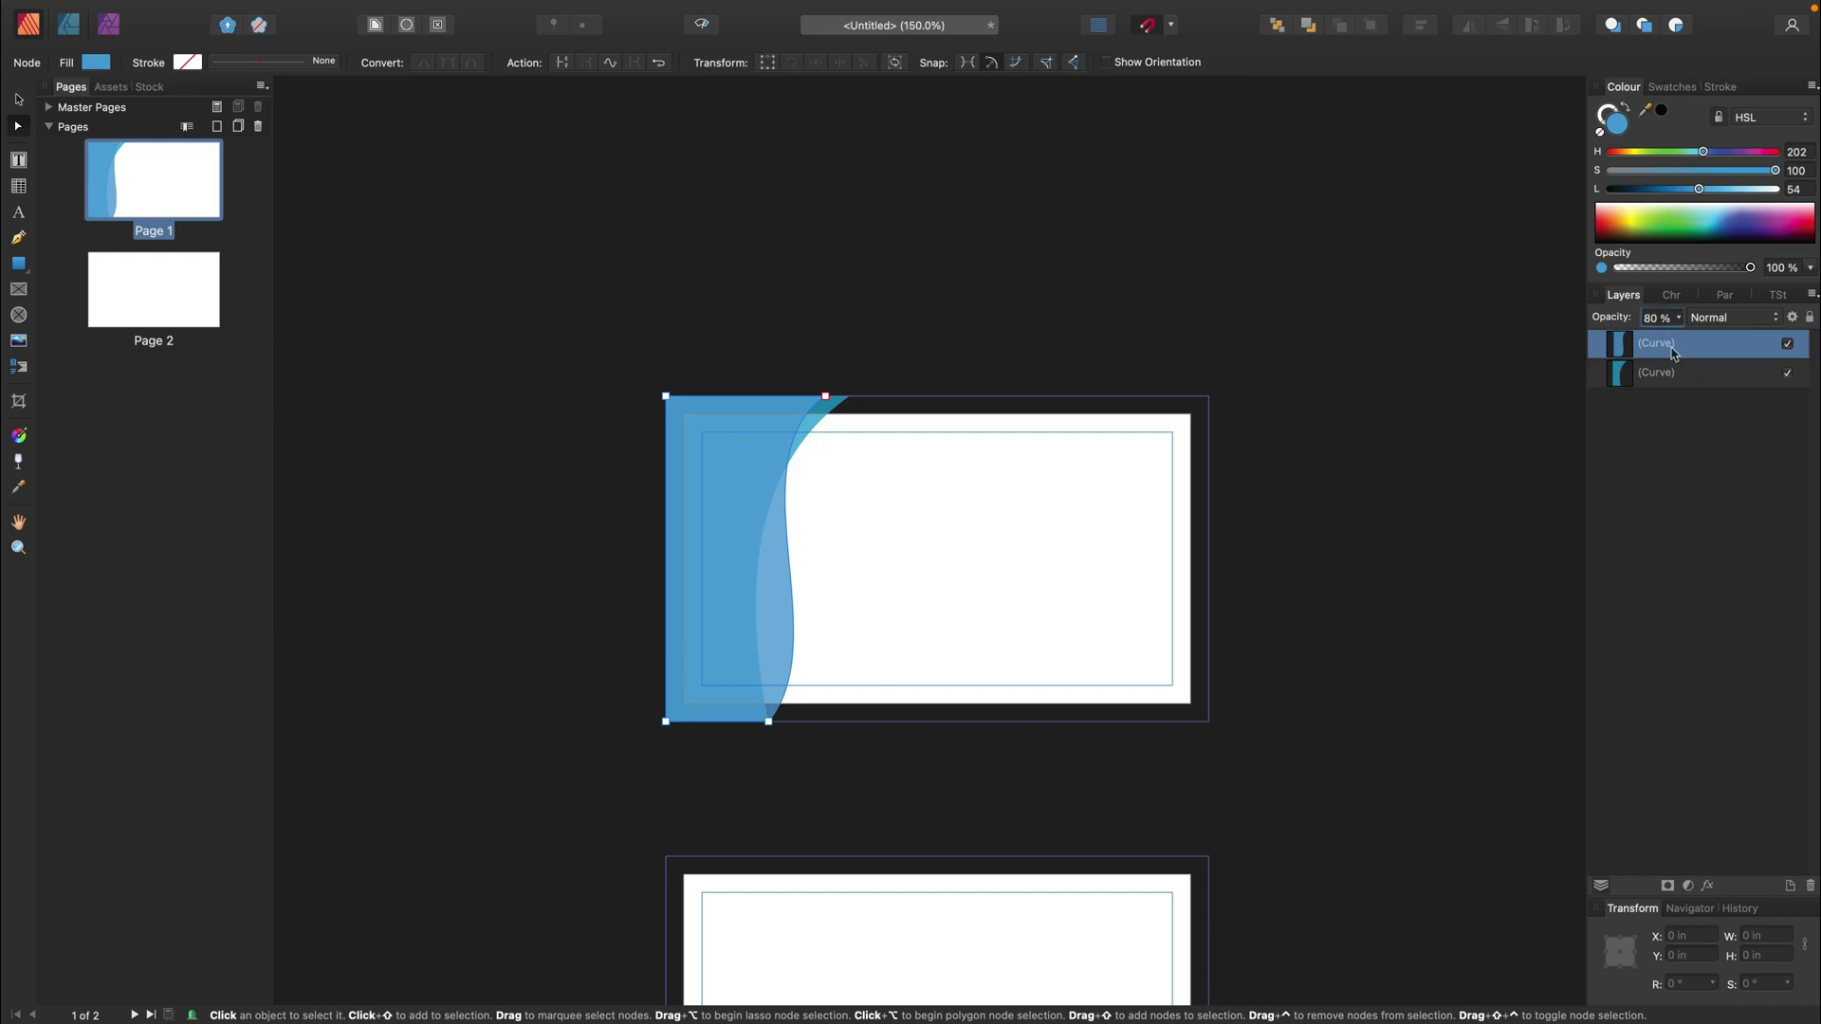
- Shift both waves' hue to a deep indigo, about 242
click(1717, 379)
shift+click(1716, 349)
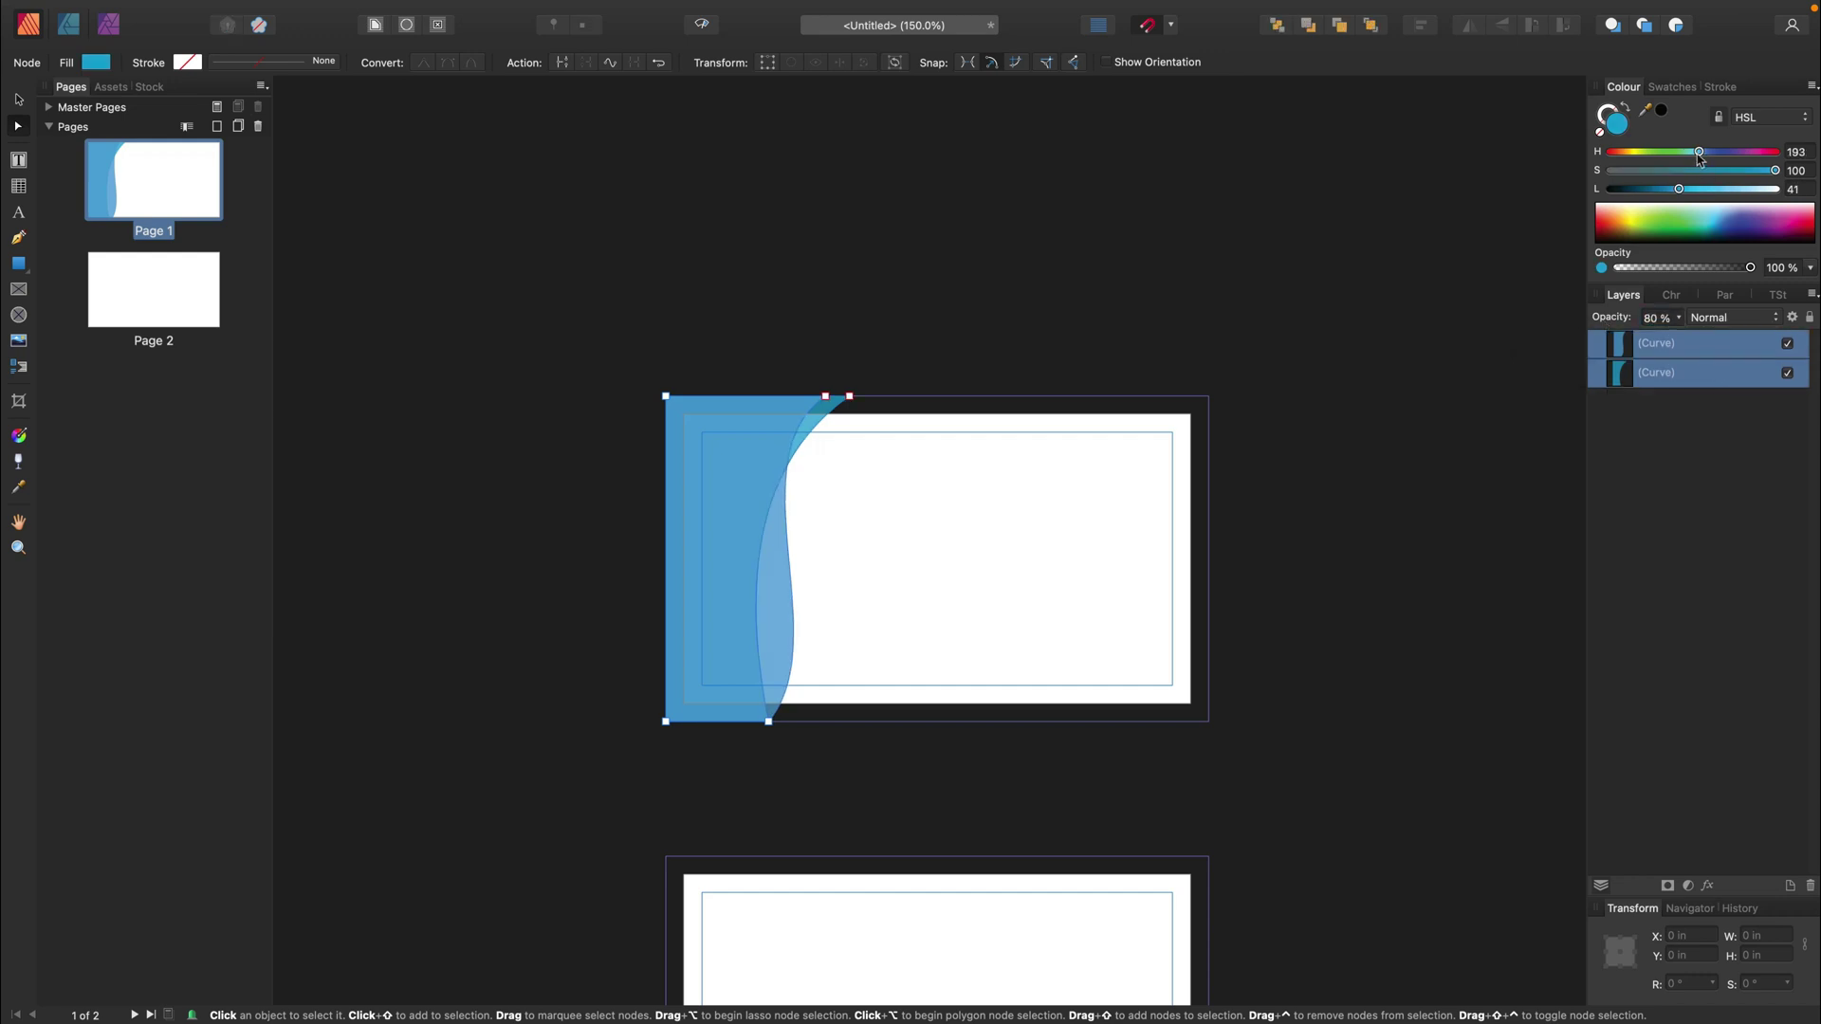
click(1713, 155)
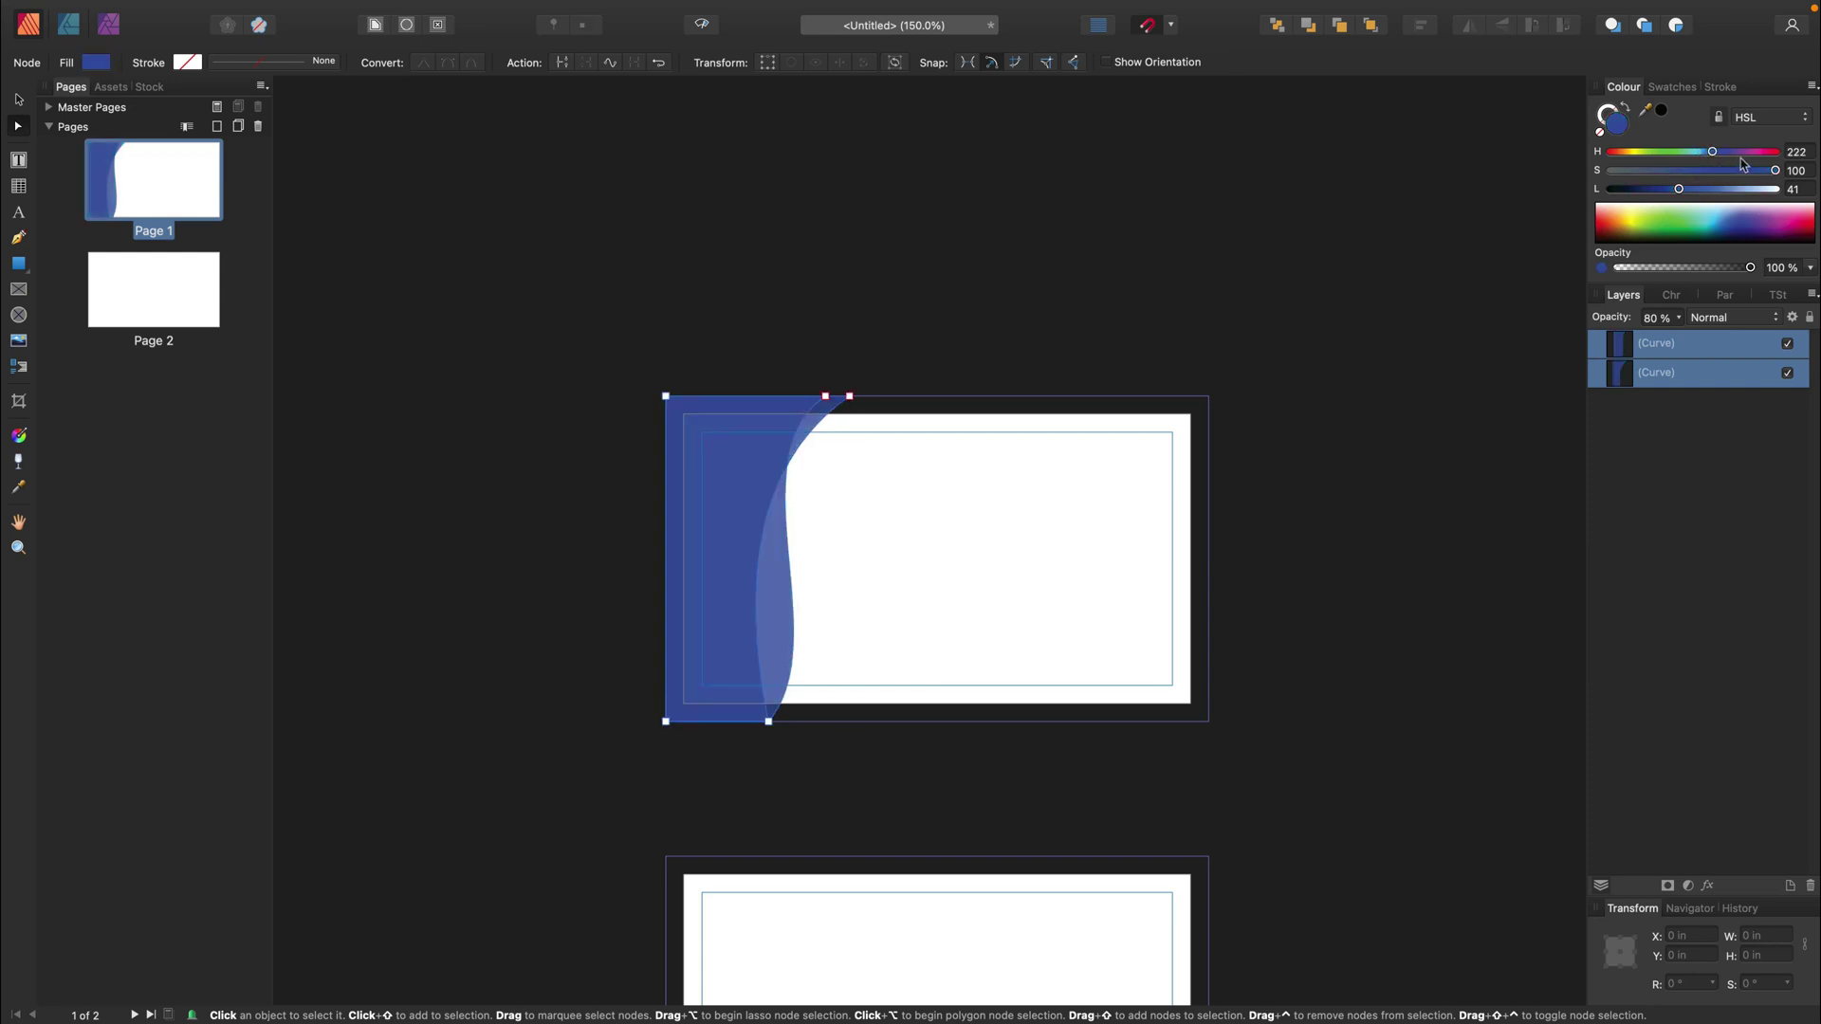
click(1721, 153)
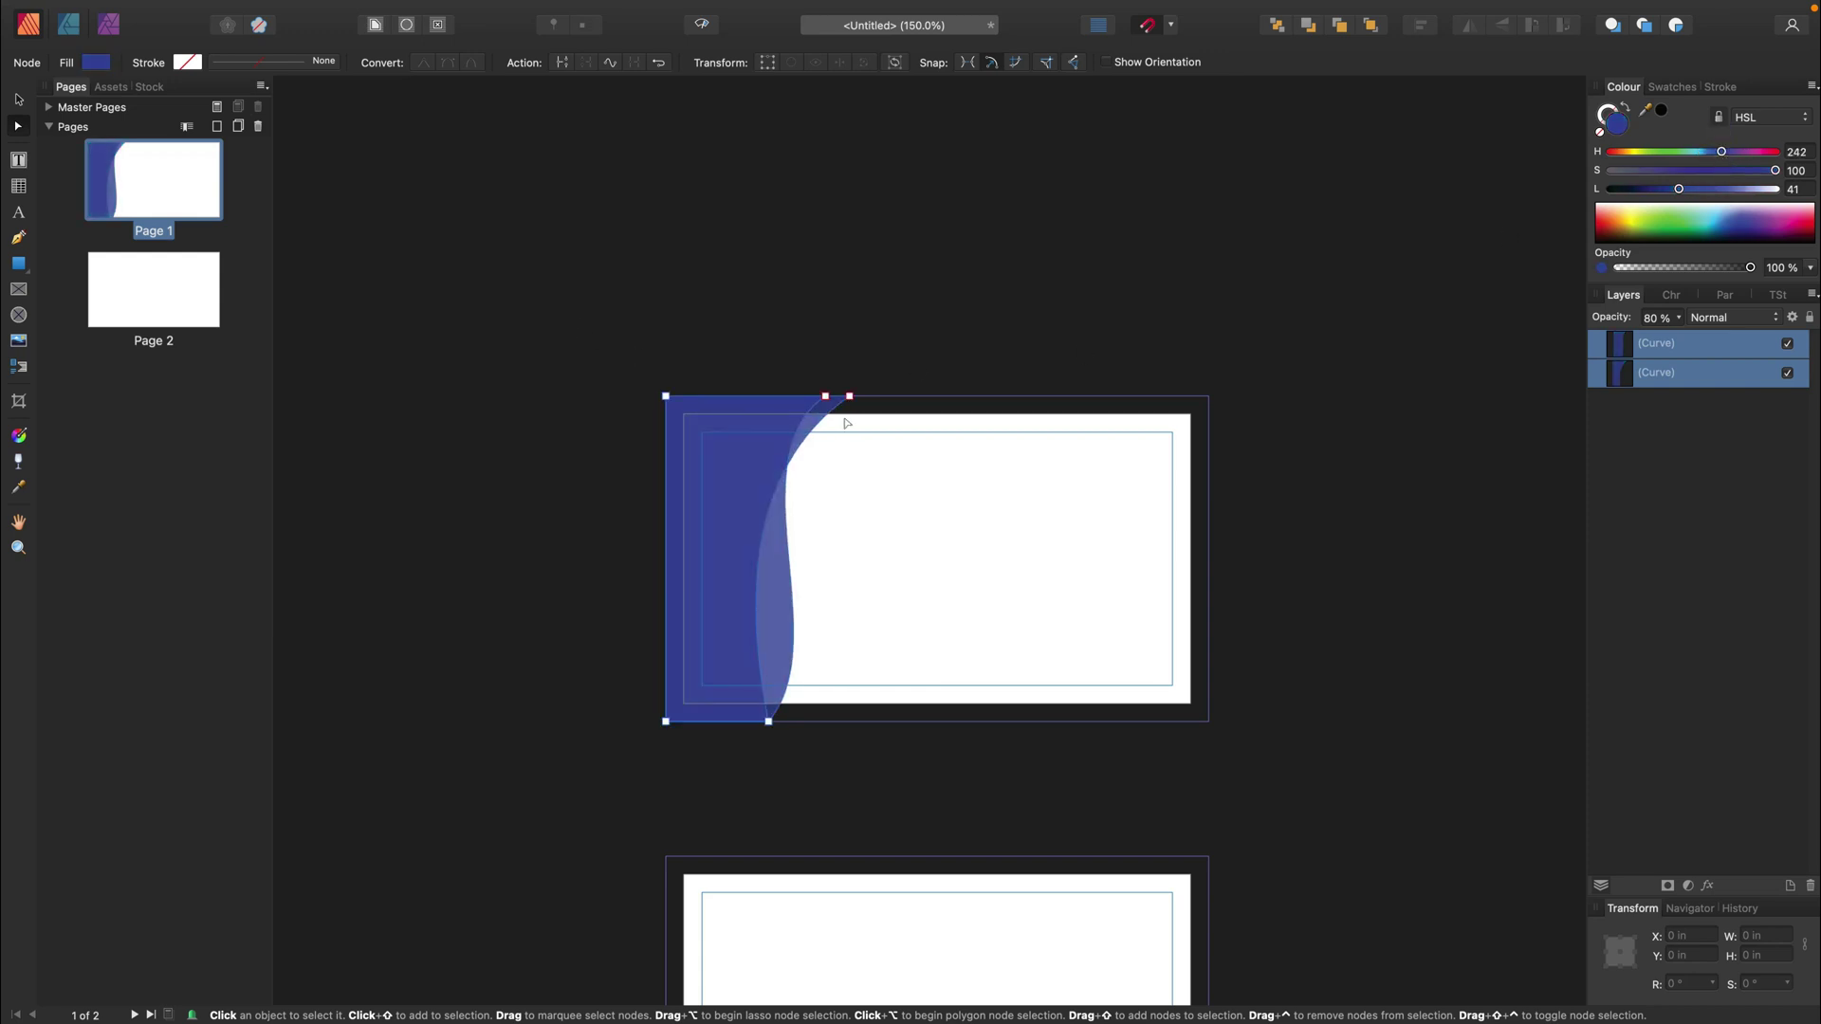
- Adjust the waves' top corner points so their upper edges meet differently
drag(828, 403, 799, 402)
click(541, 665)
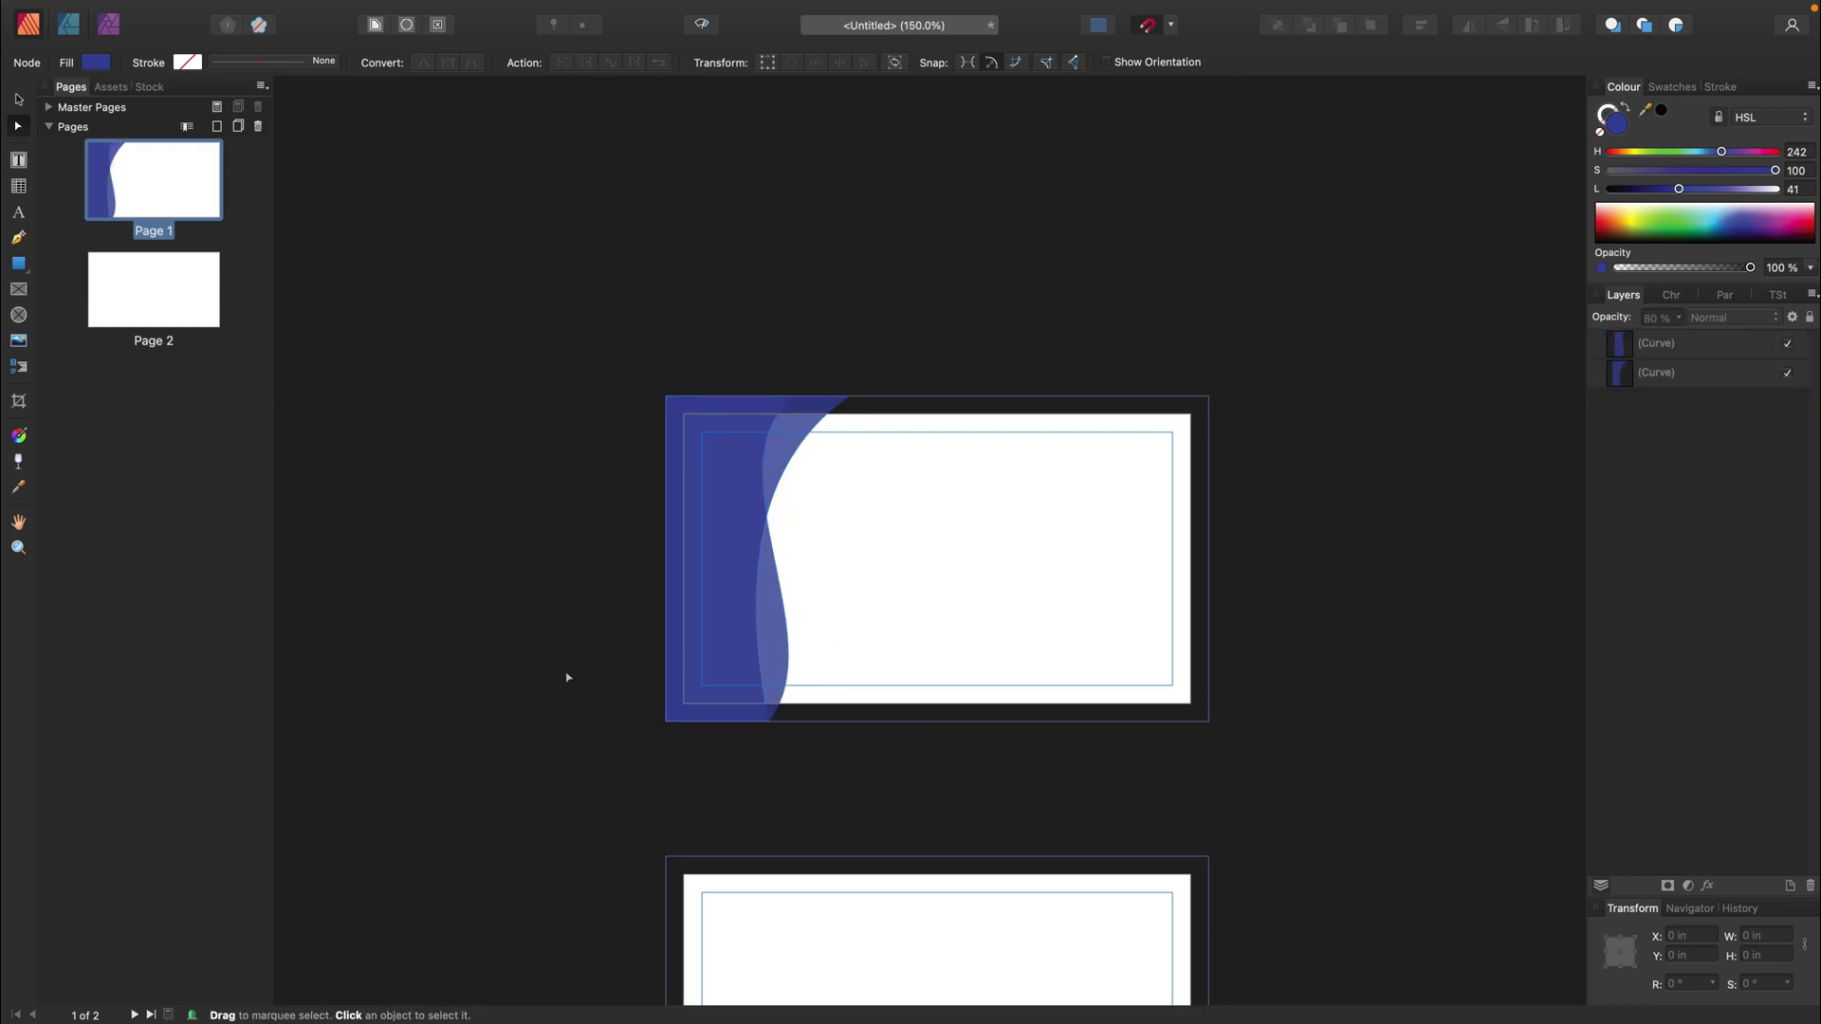
click(787, 442)
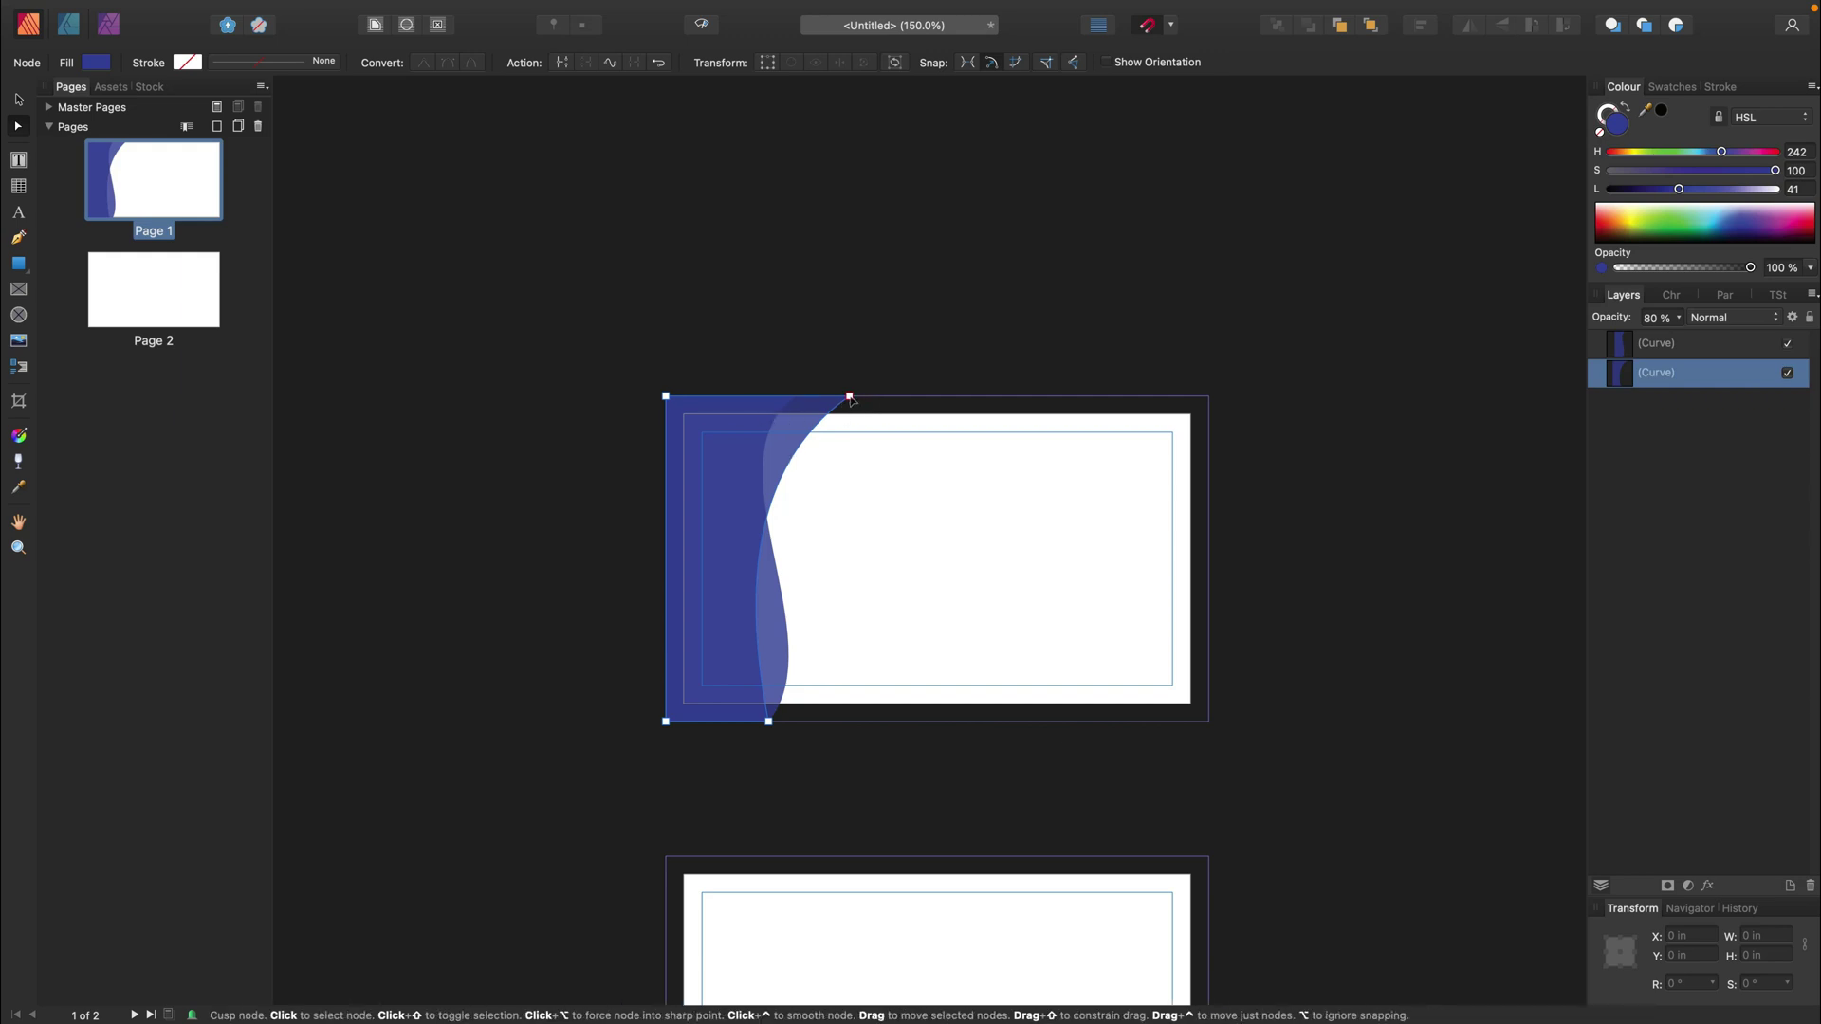
mouse_move(849, 395)
mouse_down()
mouse_move(880, 396)
mouse_move(827, 404)
mouse_up()
click(795, 399)
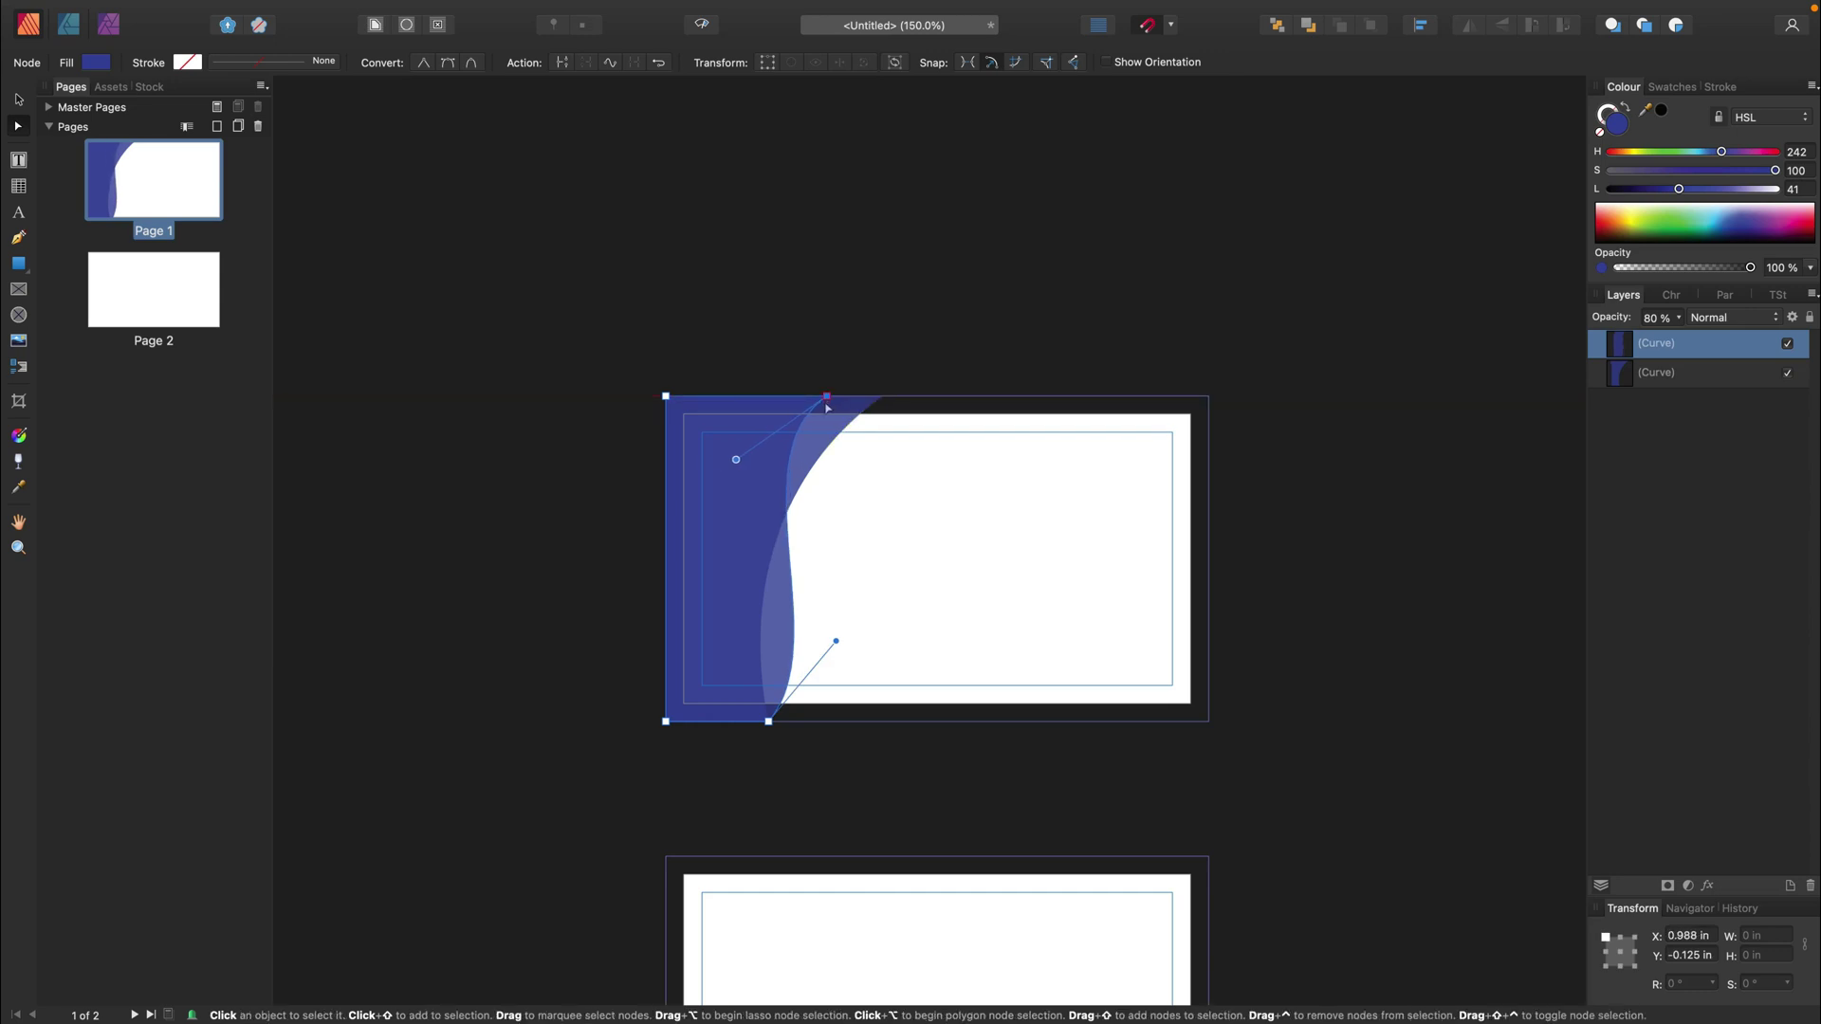
- Give both waves an Inner Glow: 100 px radius, Hard Light blend, 44% opacity
shift+click(1792, 376)
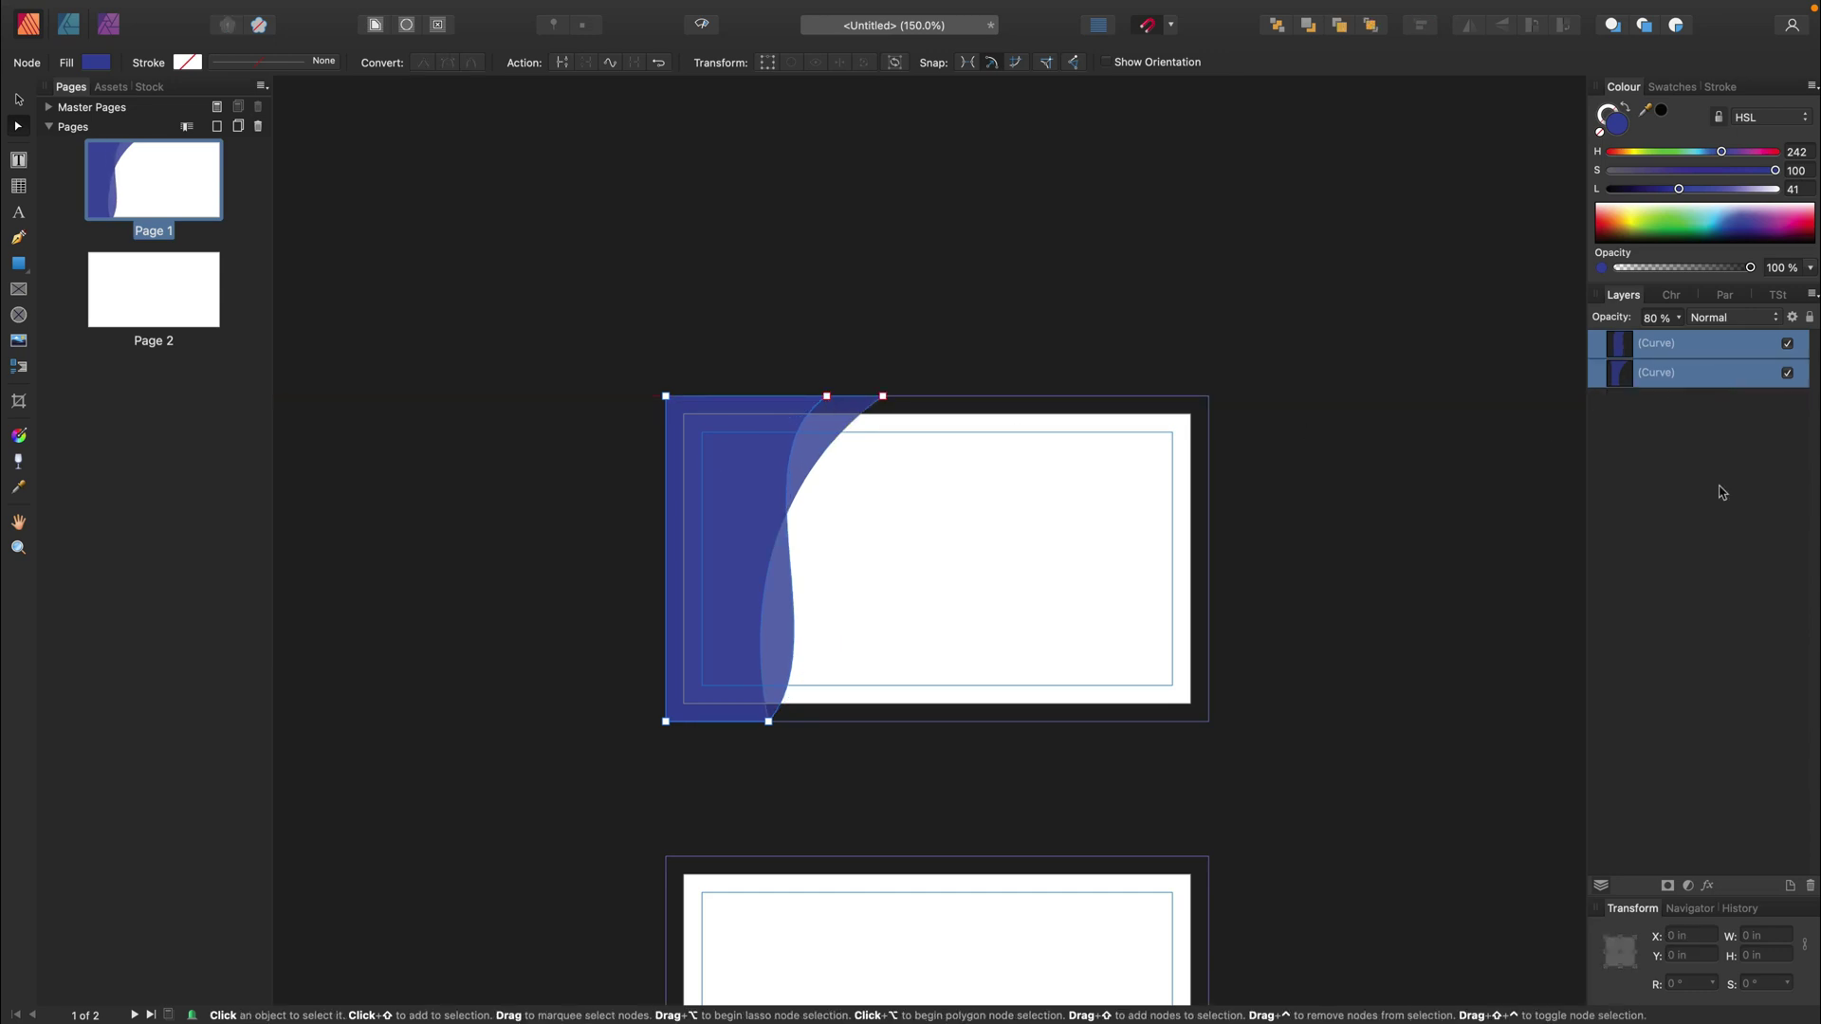
click(1709, 886)
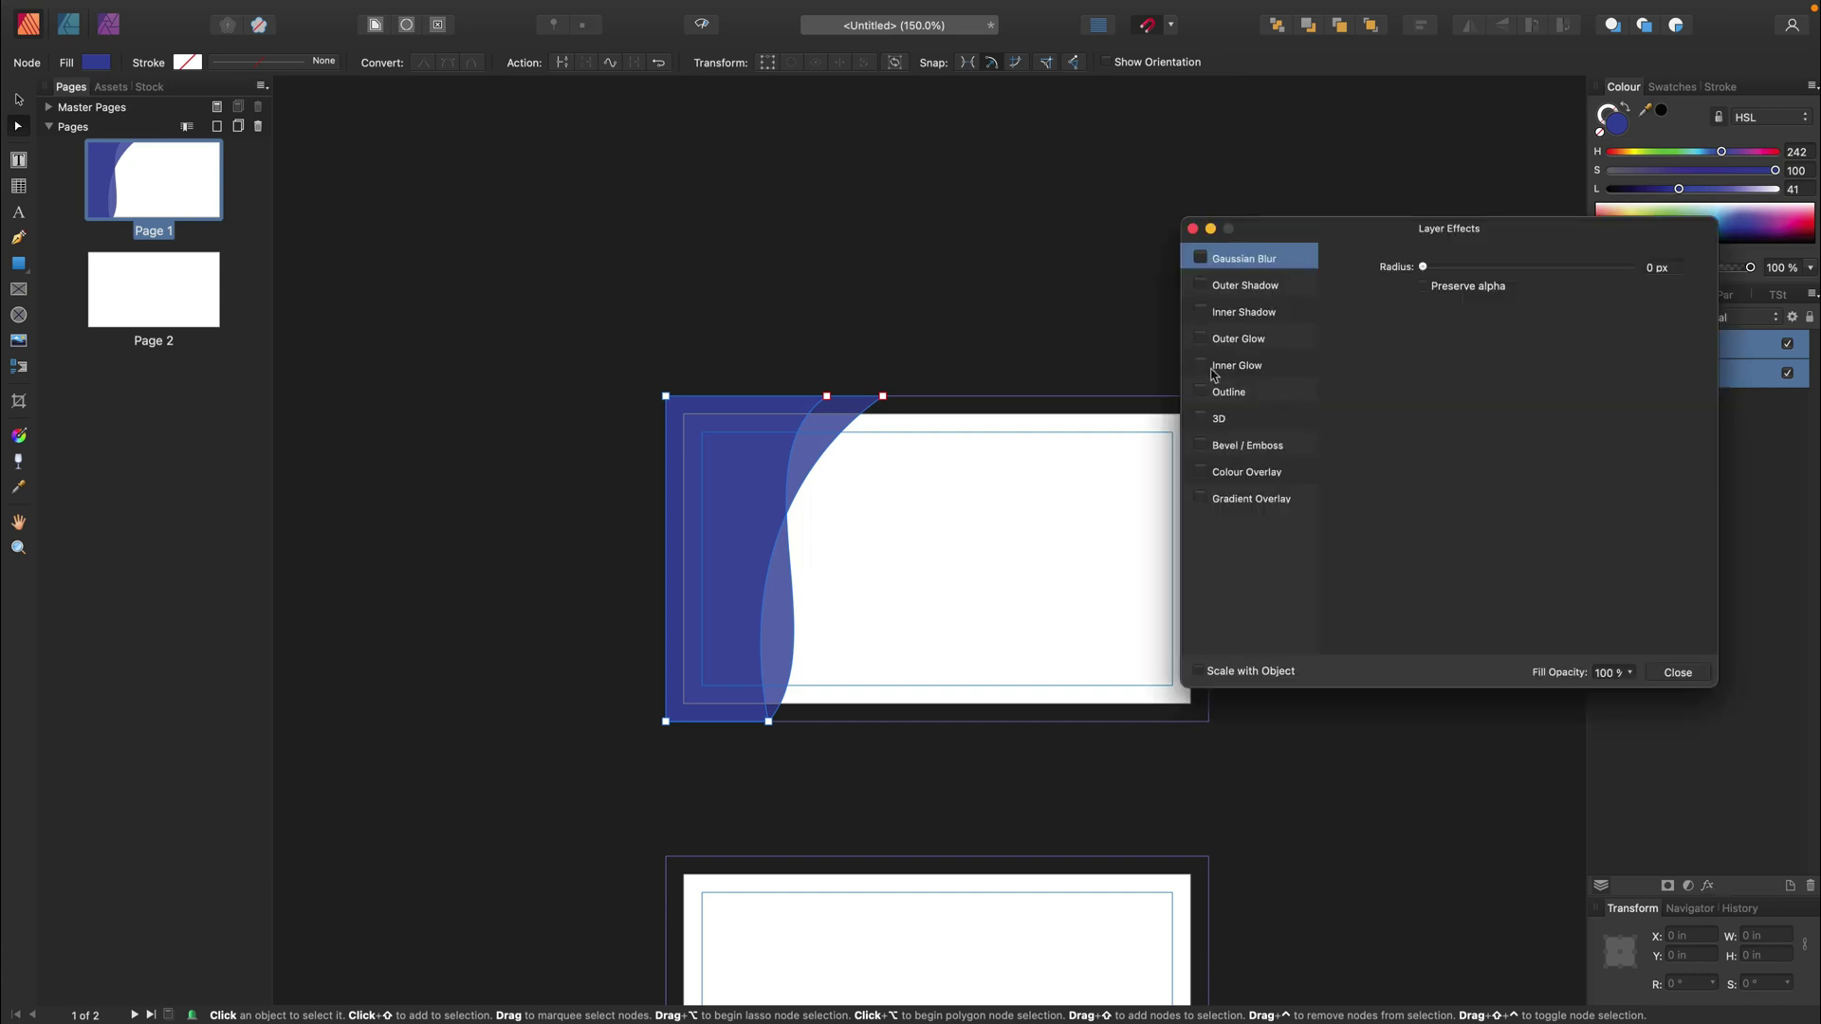
click(1281, 369)
drag(1441, 311, 1639, 313)
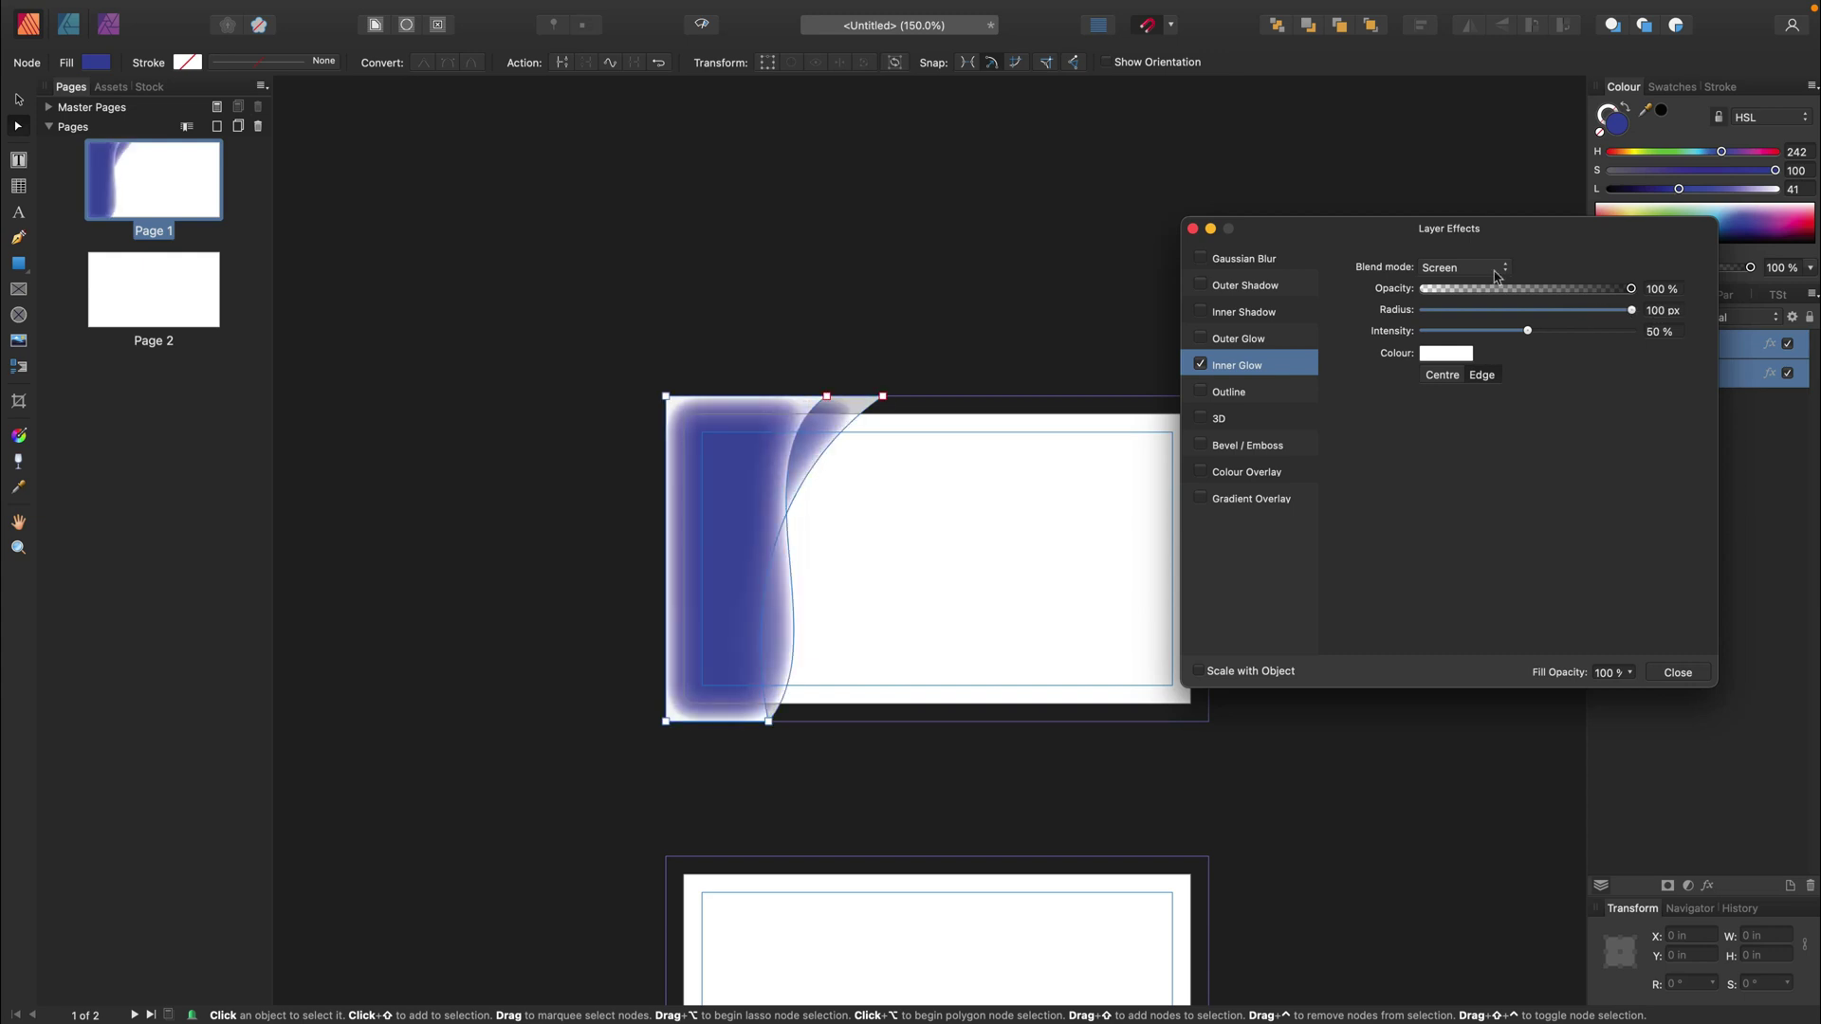
click(1465, 268)
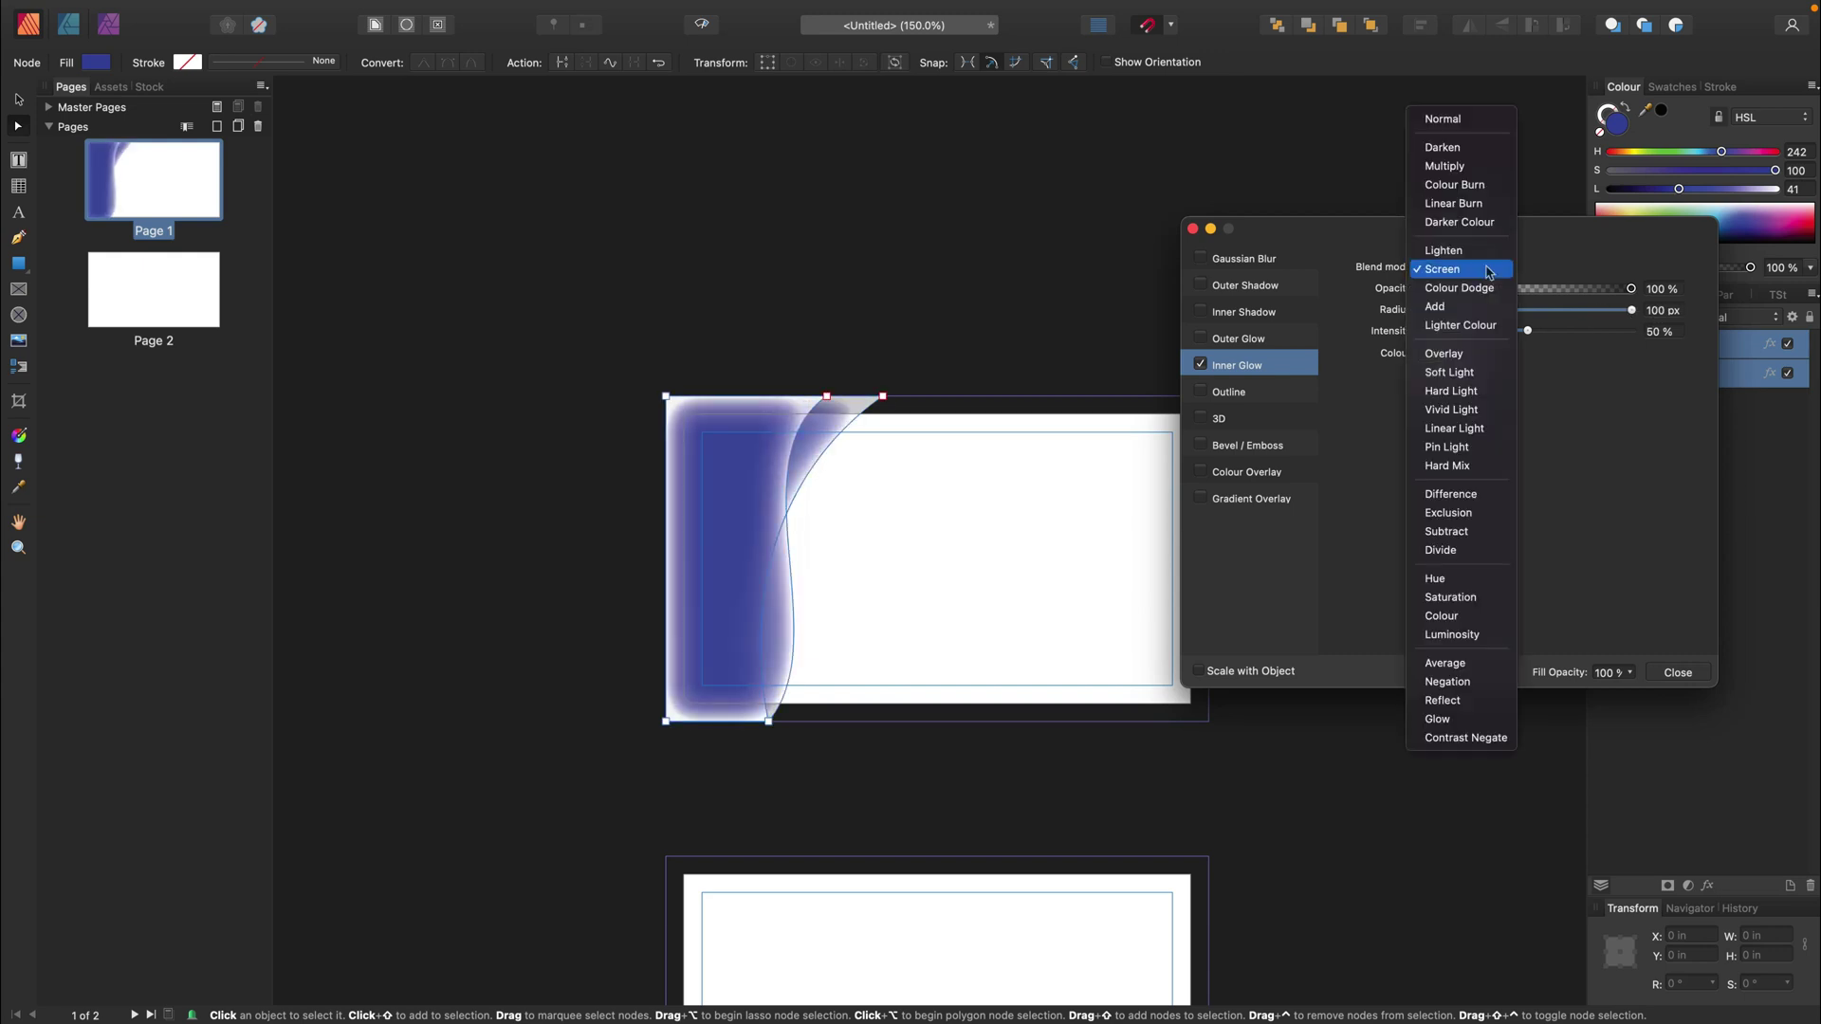
click(1462, 353)
drag(1526, 329, 1556, 334)
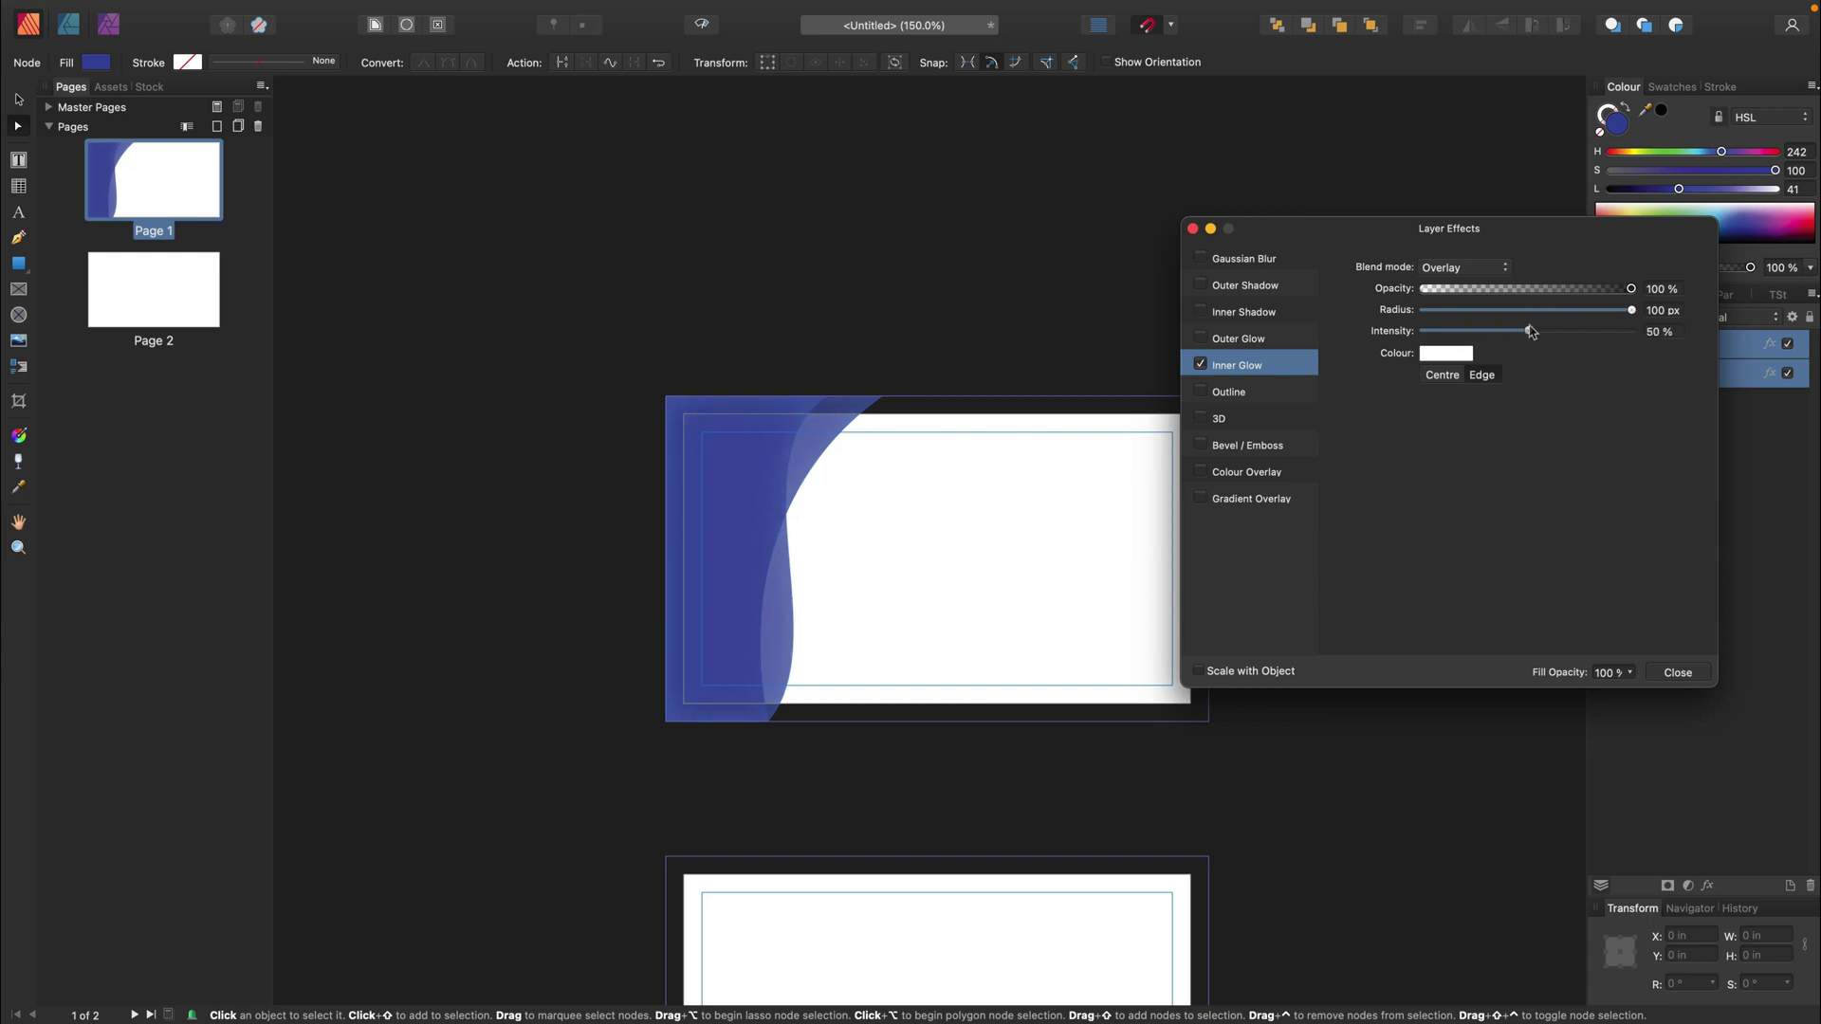
click(1502, 269)
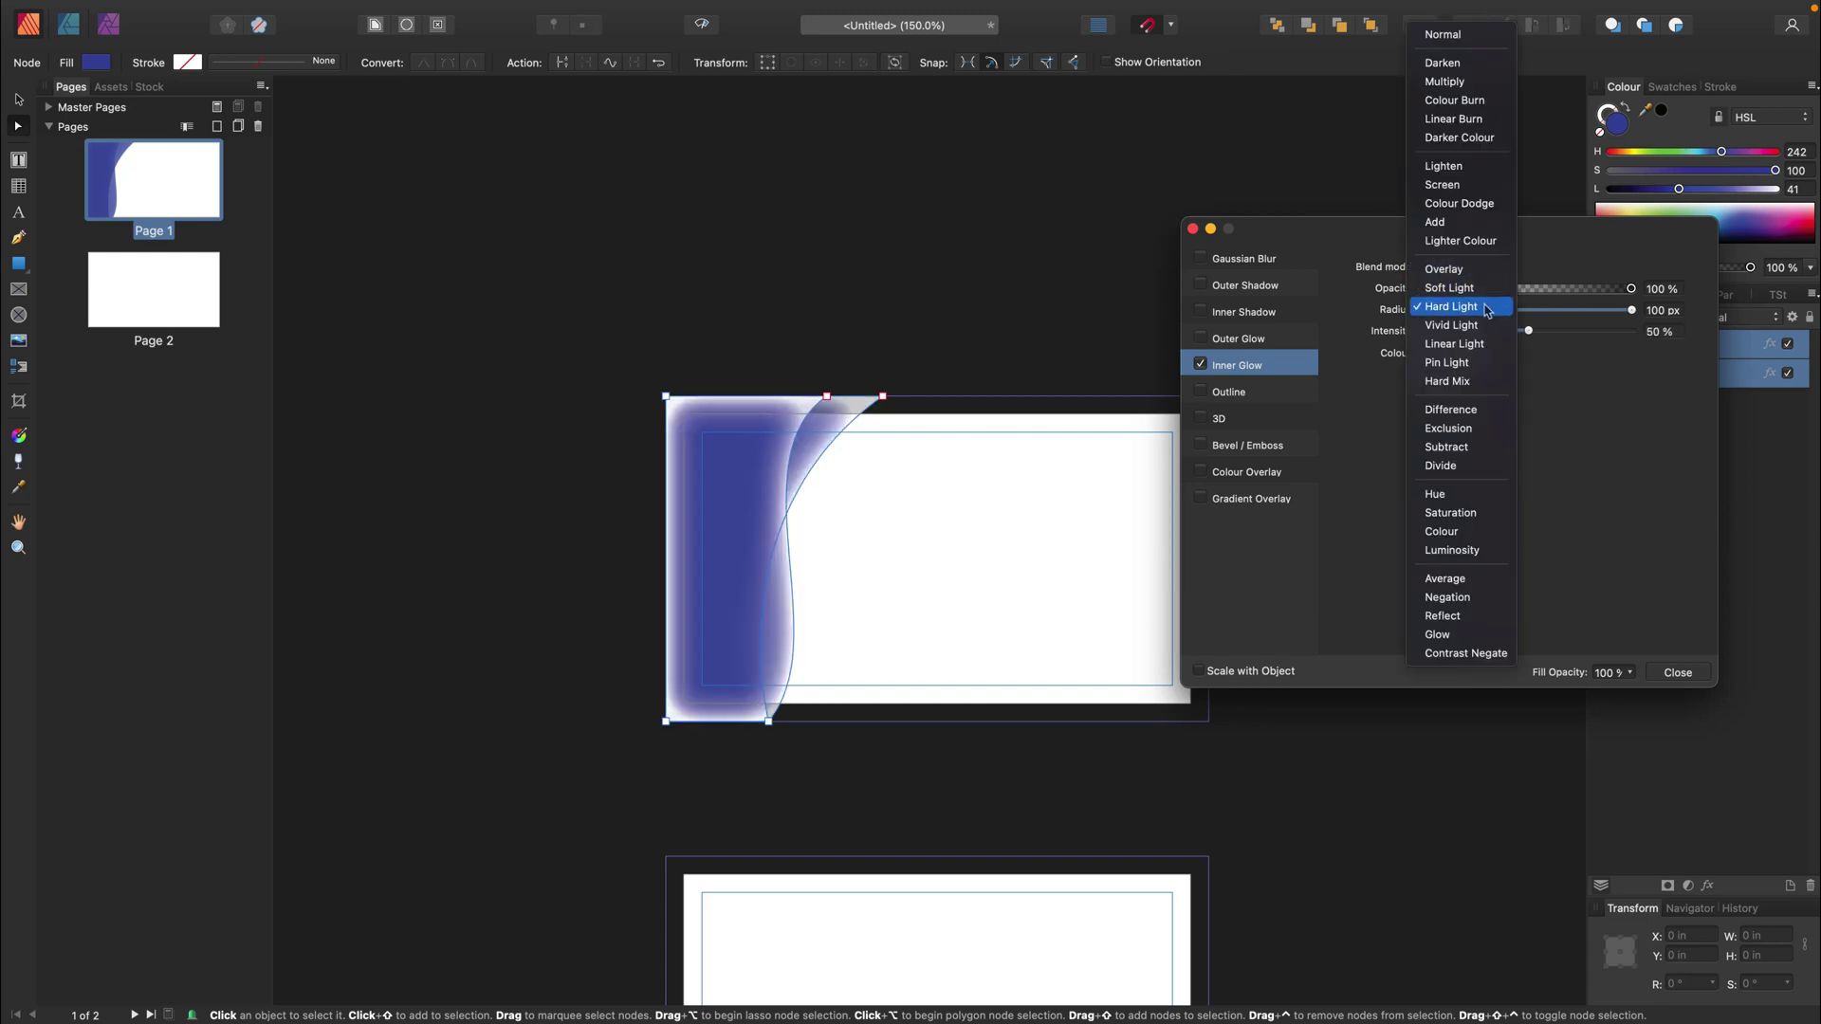
click(1488, 308)
mouse_move(1525, 290)
mouse_down()
mouse_move(1465, 290)
mouse_move(1517, 294)
mouse_up()
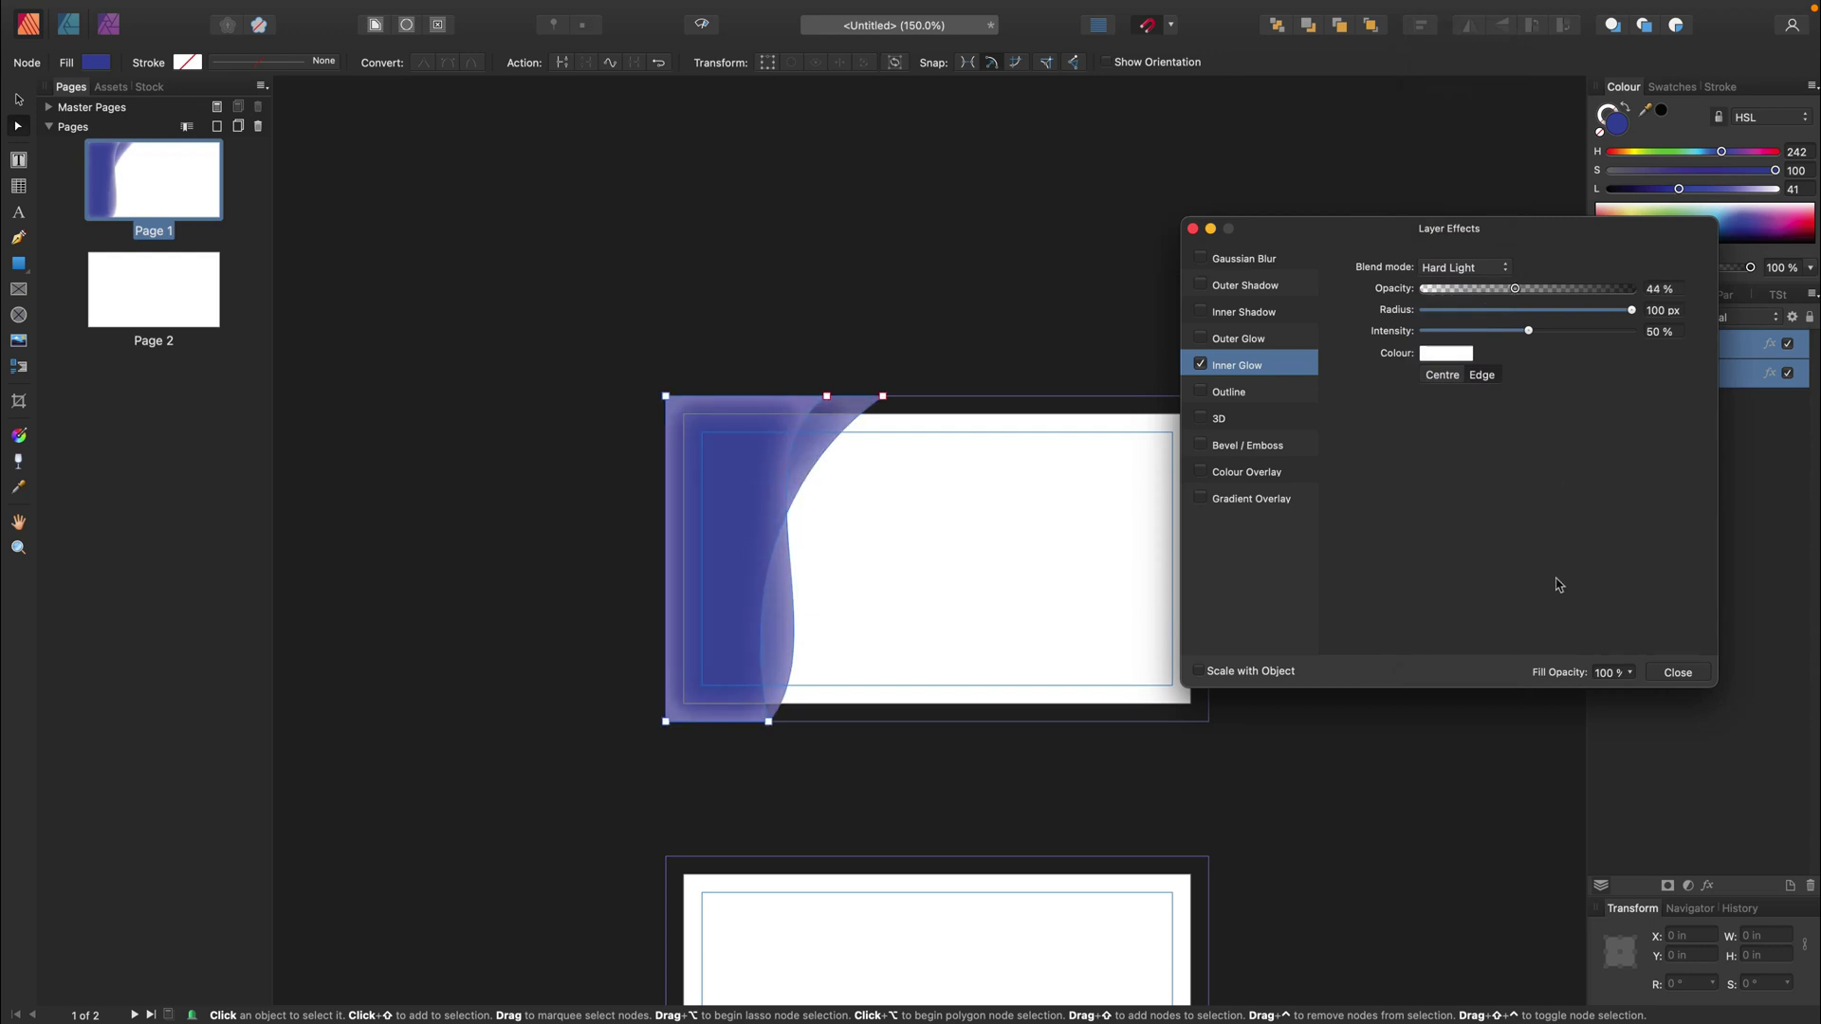
click(1678, 673)
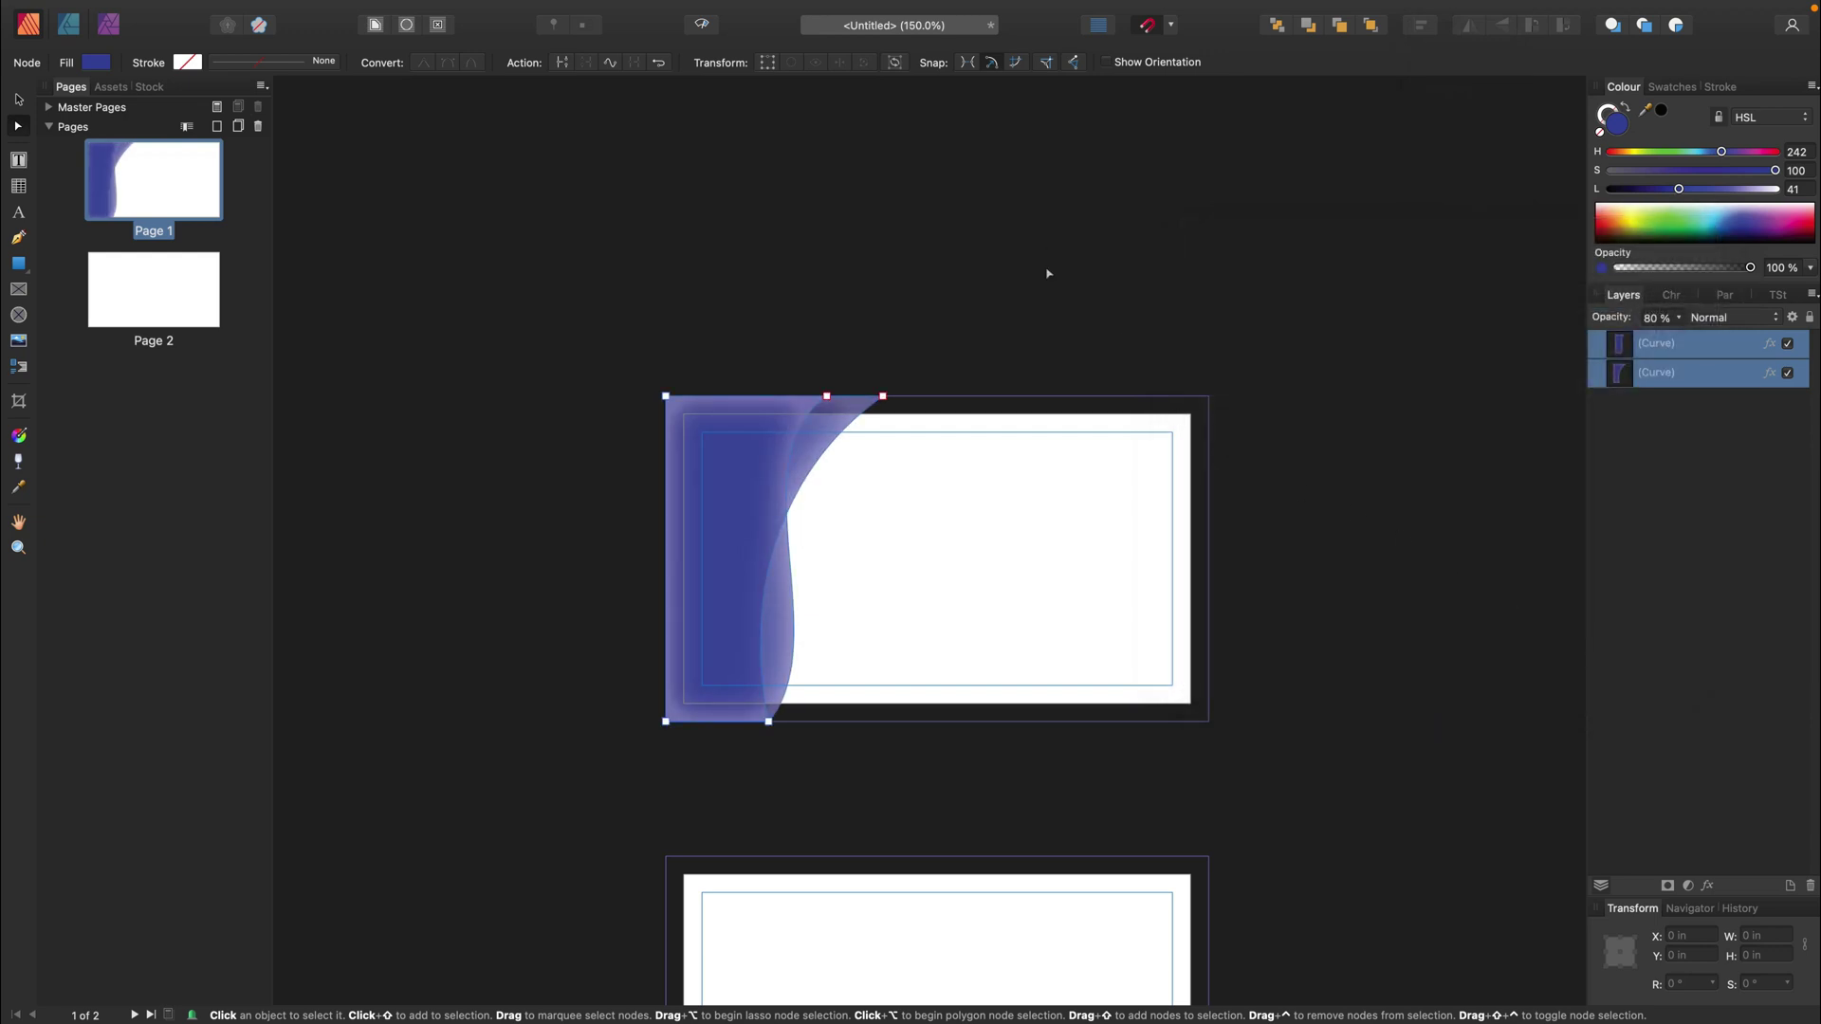
- Add 'your Logo' artistic text in the centre of the front card
click(1048, 273)
scroll(1013, 341, down, 3)
scroll(1001, 338, up, 1)
click(17, 214)
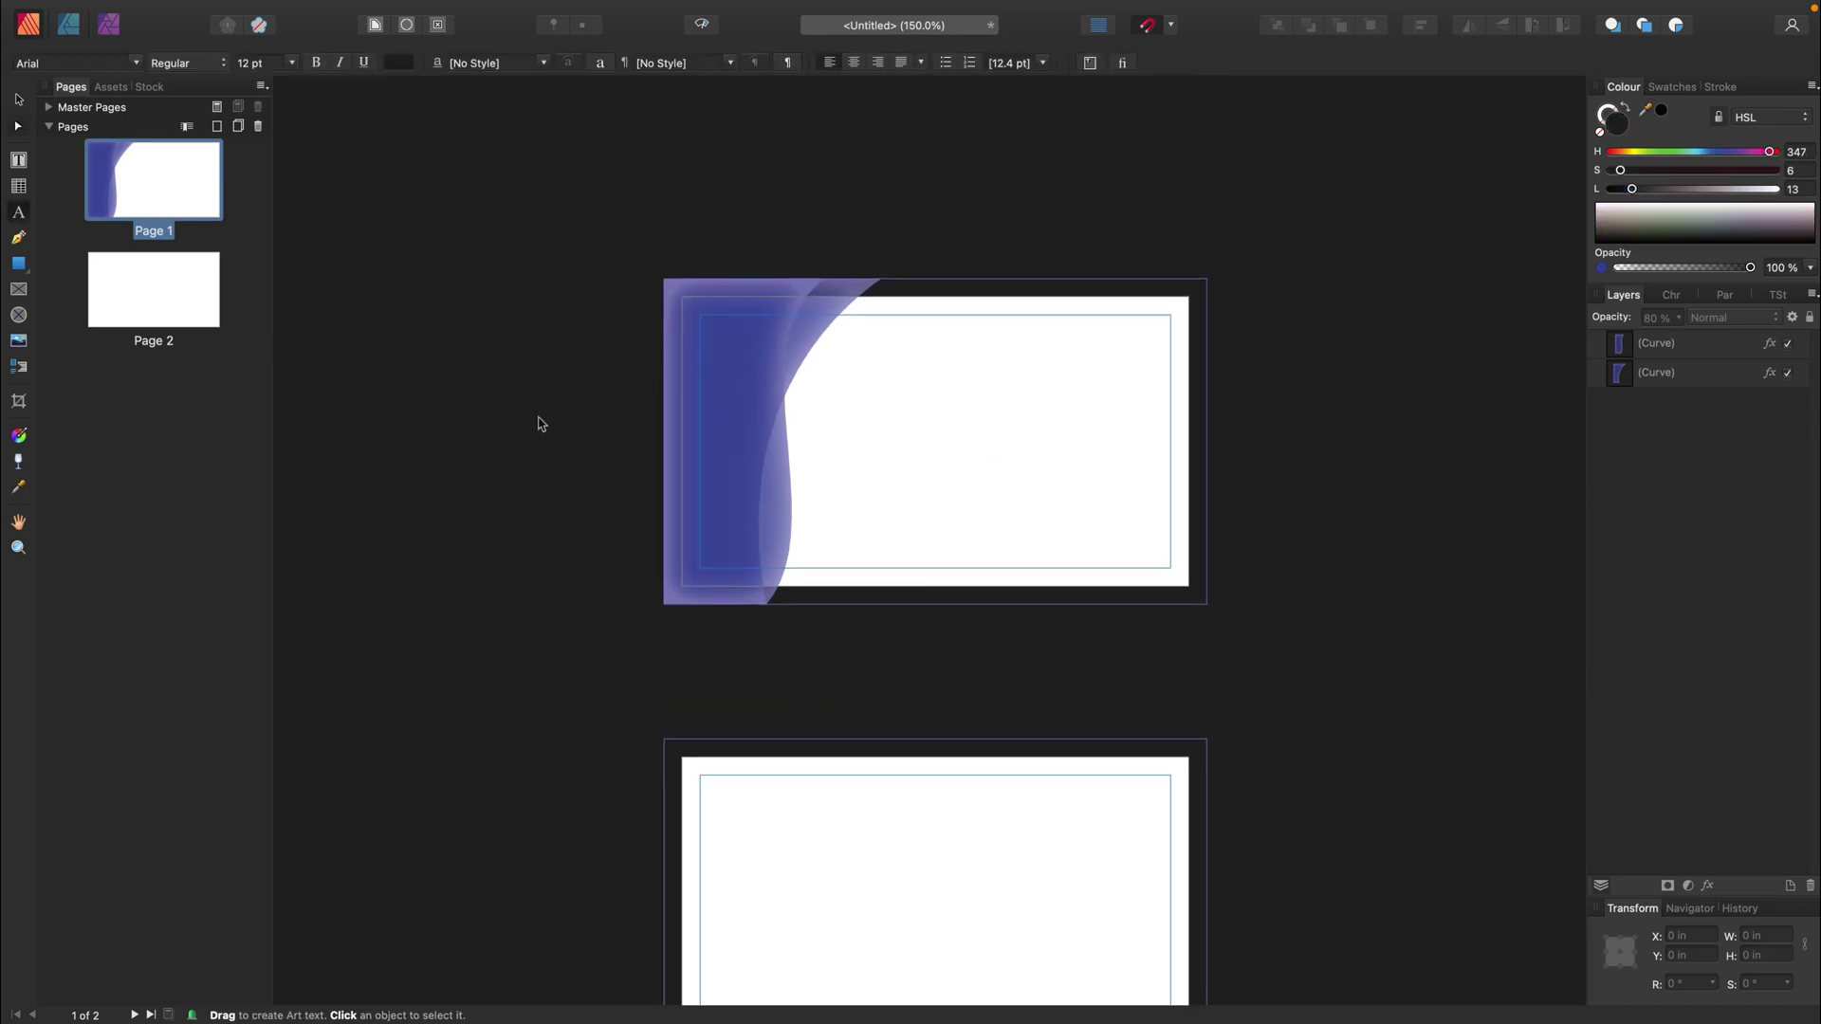
click(916, 494)
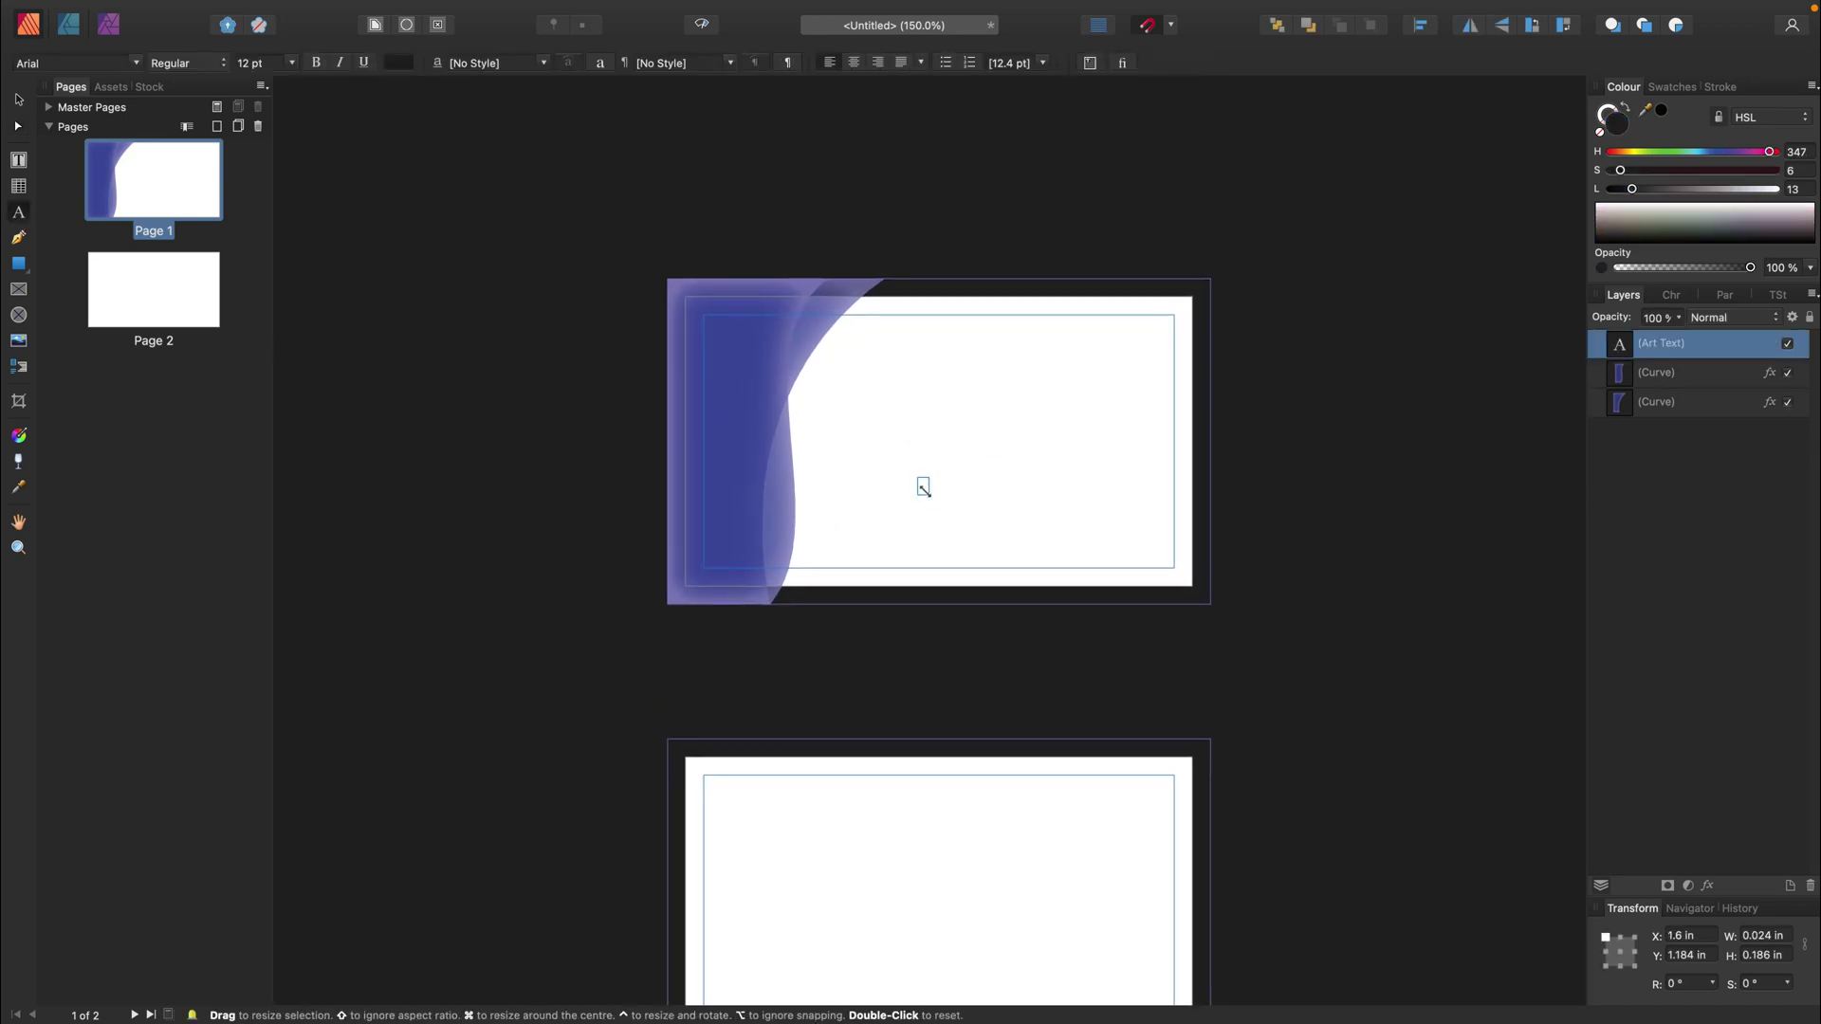
text(your Logo)
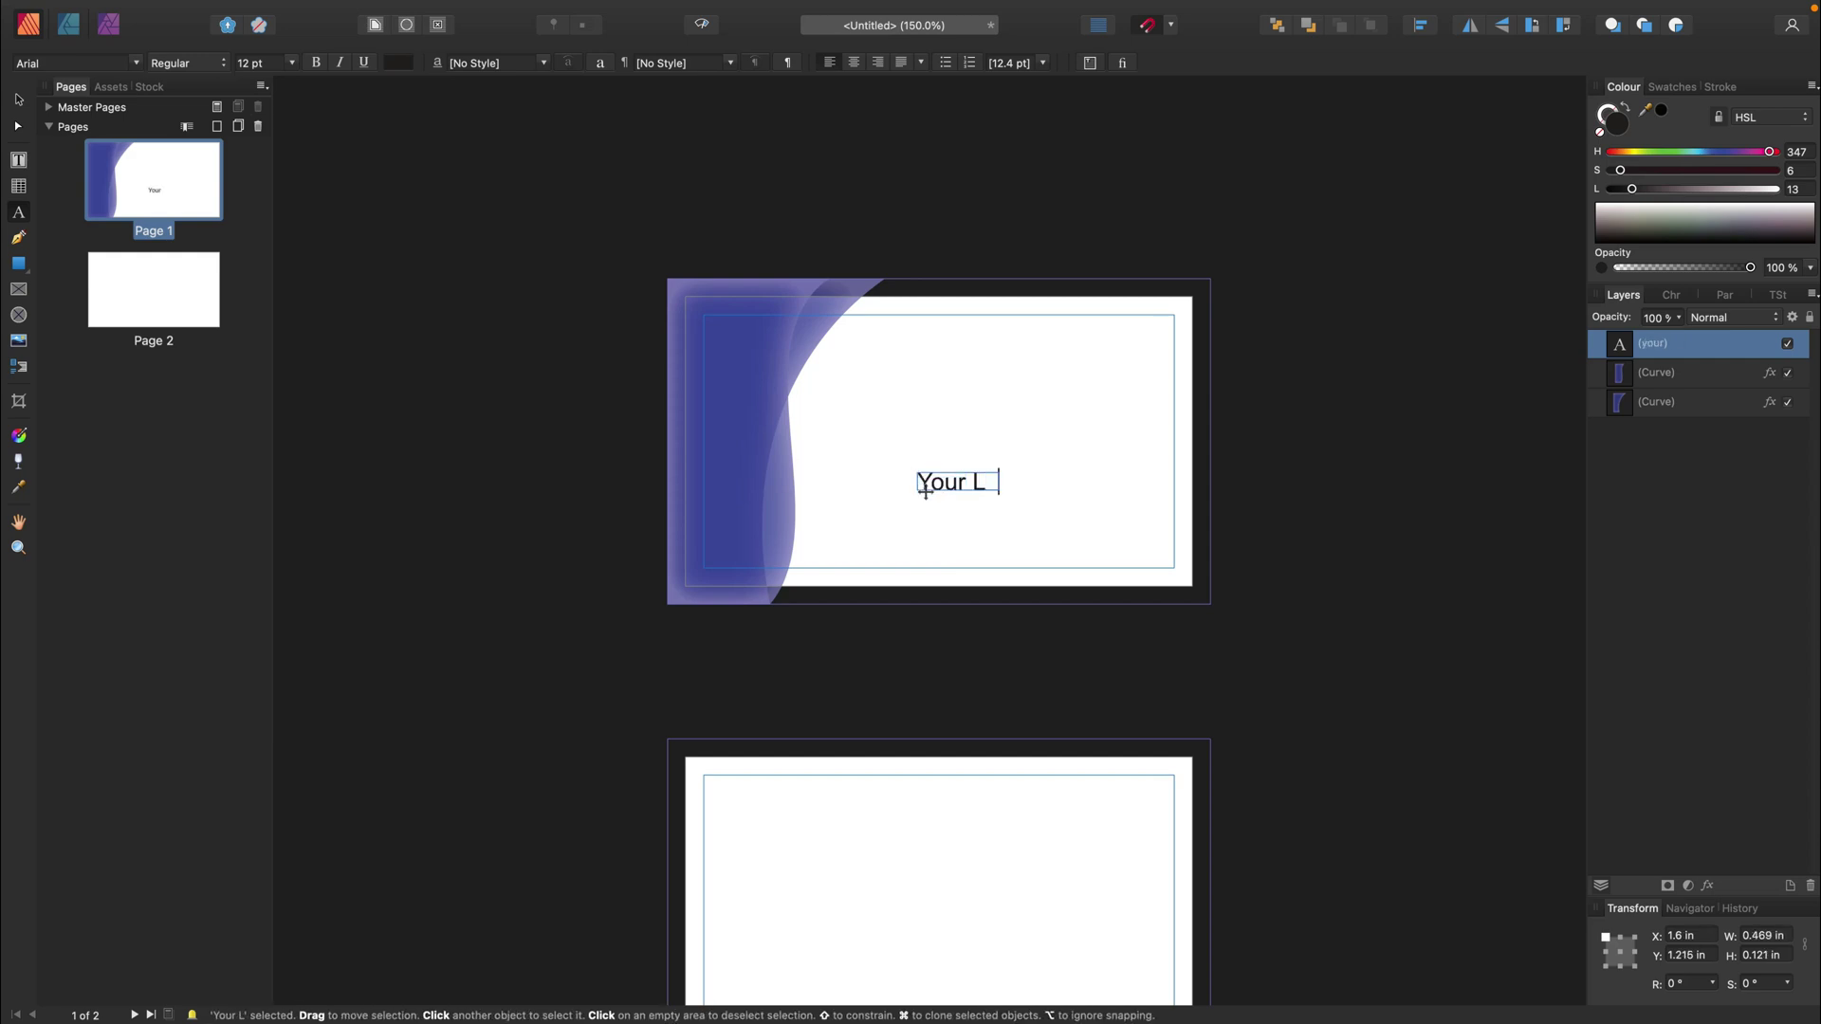
key(Escape)
- Draw a circle above the text, clone a smaller overlapping copy, and make them semi-transparent
mouse_move(23, 275)
mouse_down()
mouse_move(57, 285)
mouse_move(57, 309)
mouse_move(57, 284)
mouse_up()
mouse_move(885, 346)
mouse_down()
mouse_move(990, 450)
mouse_move(1010, 411)
mouse_move(1038, 411)
mouse_up()
key(v)
drag(1077, 346, 1007, 406)
shift+click(920, 398)
click(1678, 318)
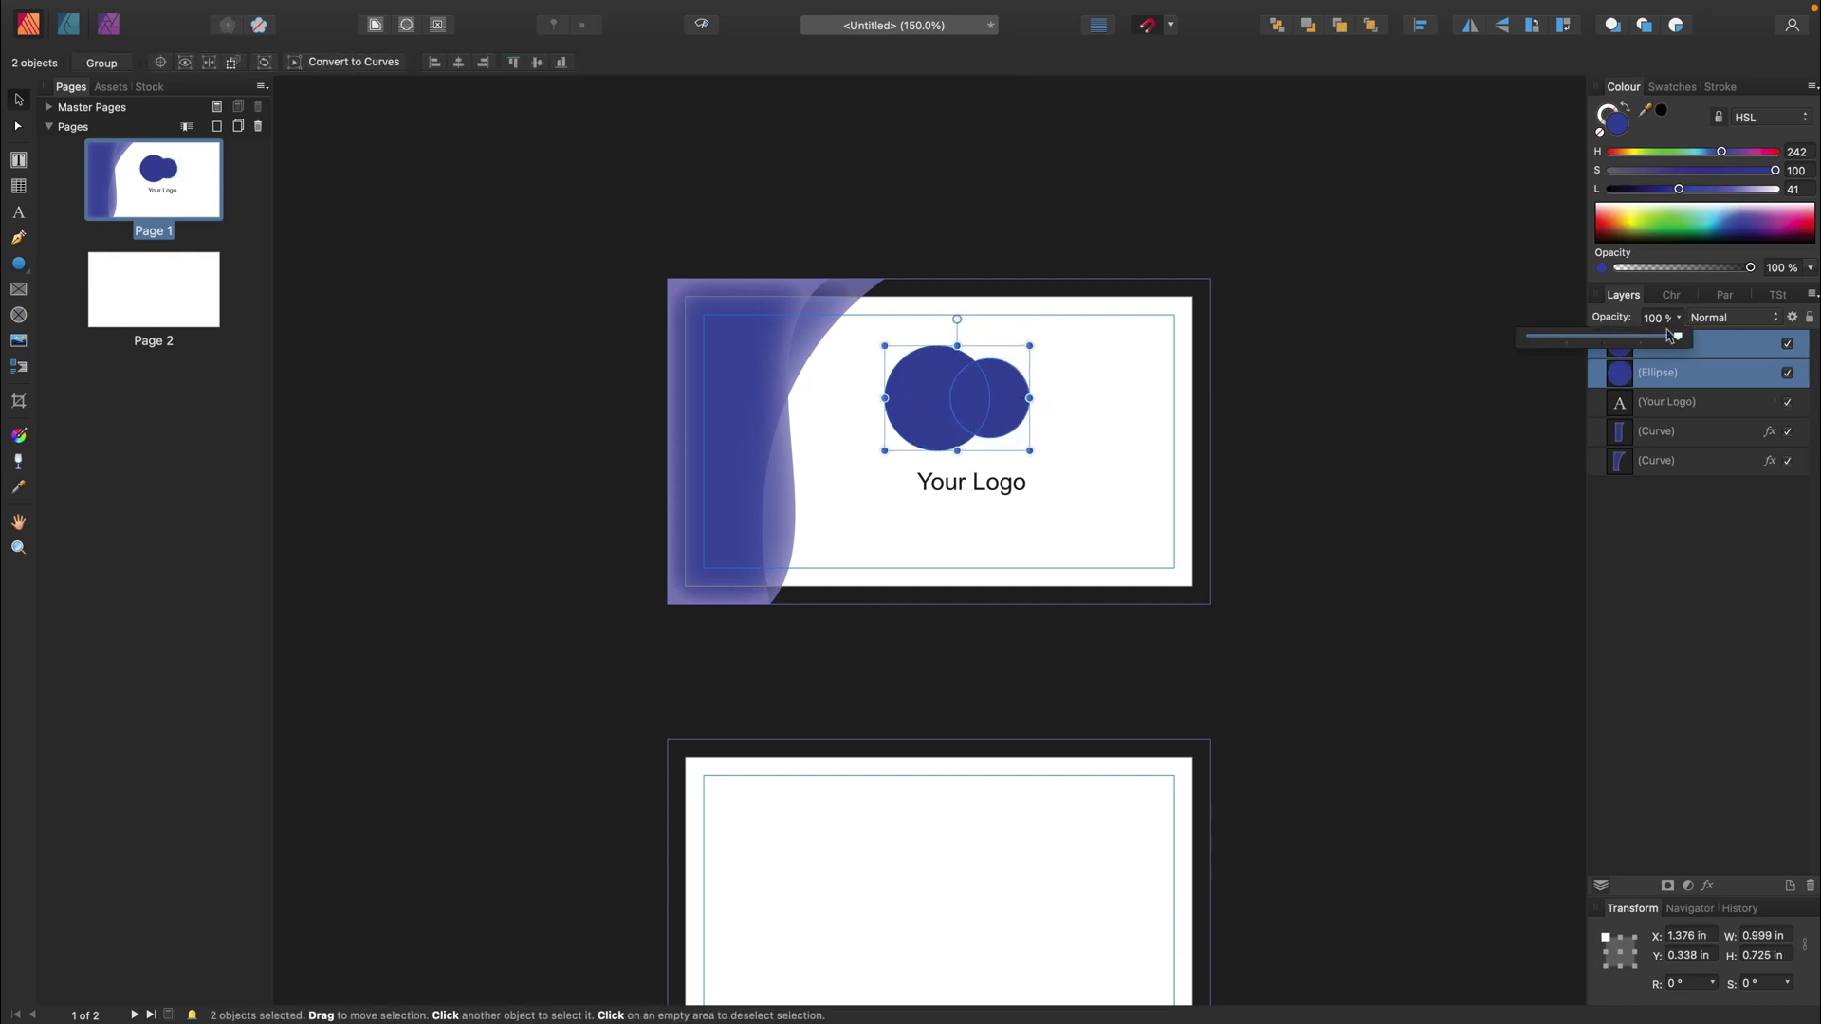
click(1658, 337)
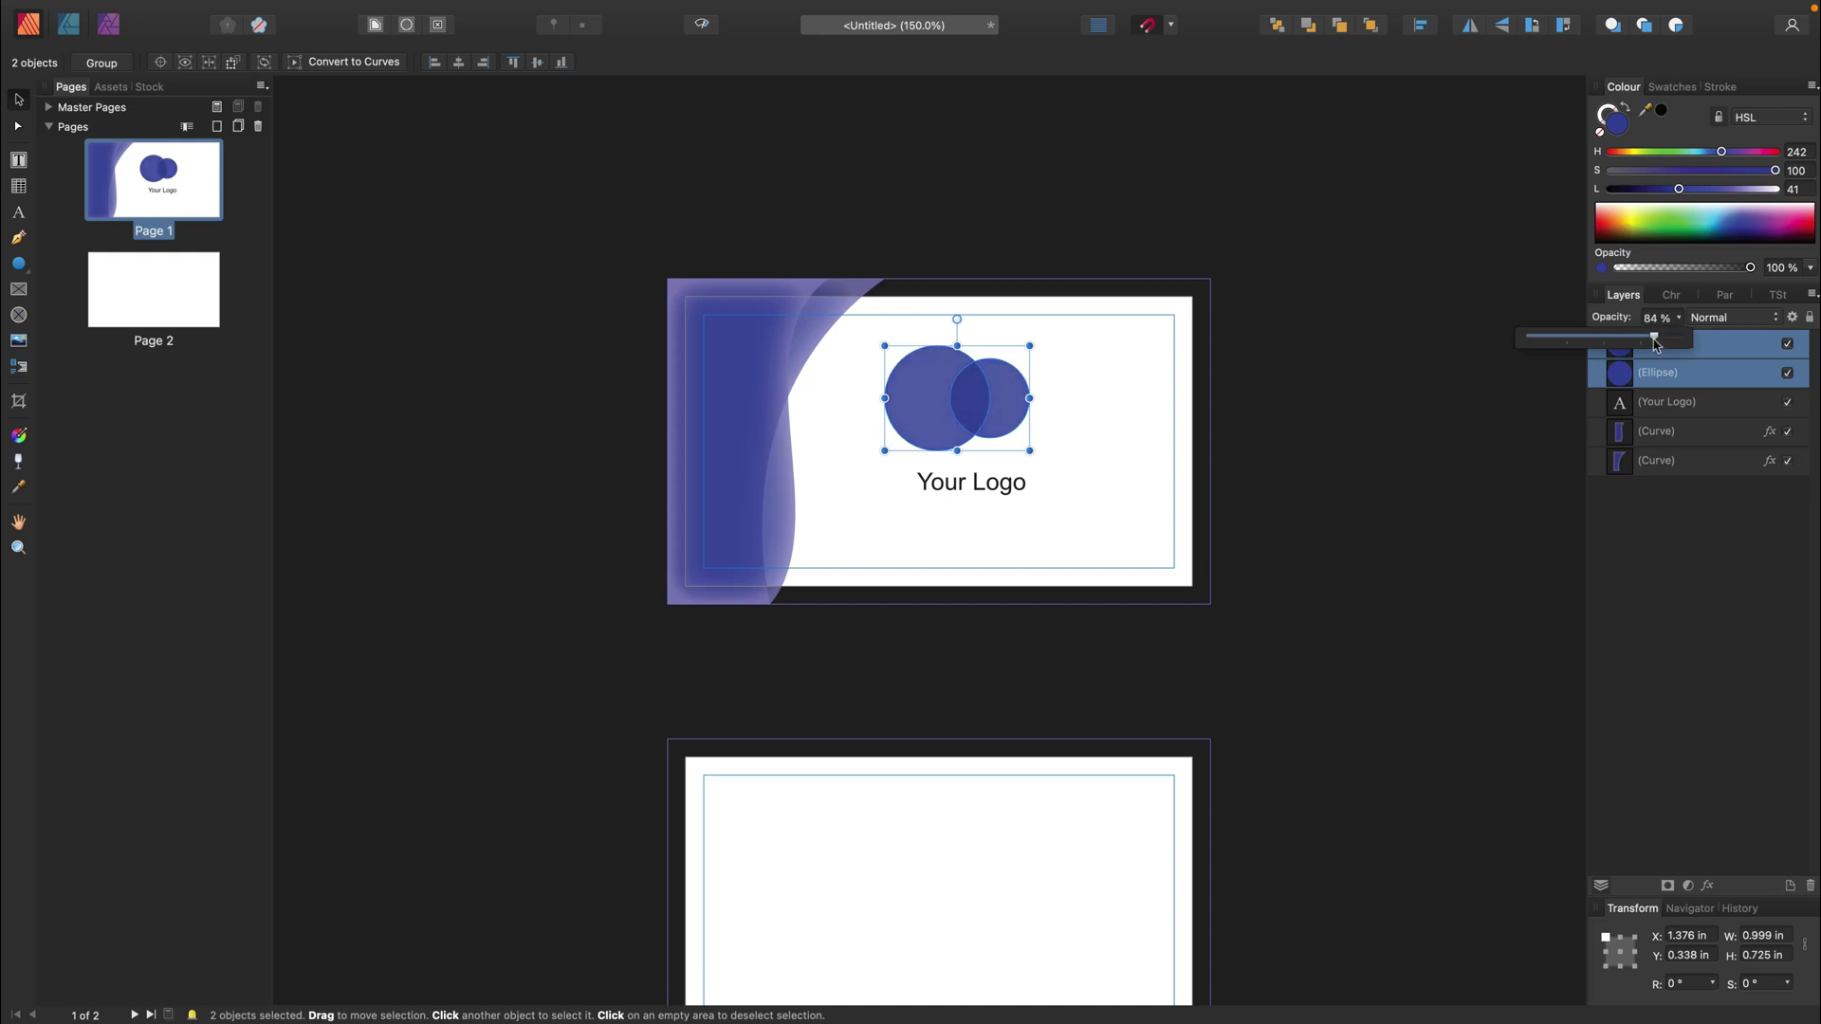
click(992, 399)
drag(991, 398, 972, 398)
shift+click(910, 399)
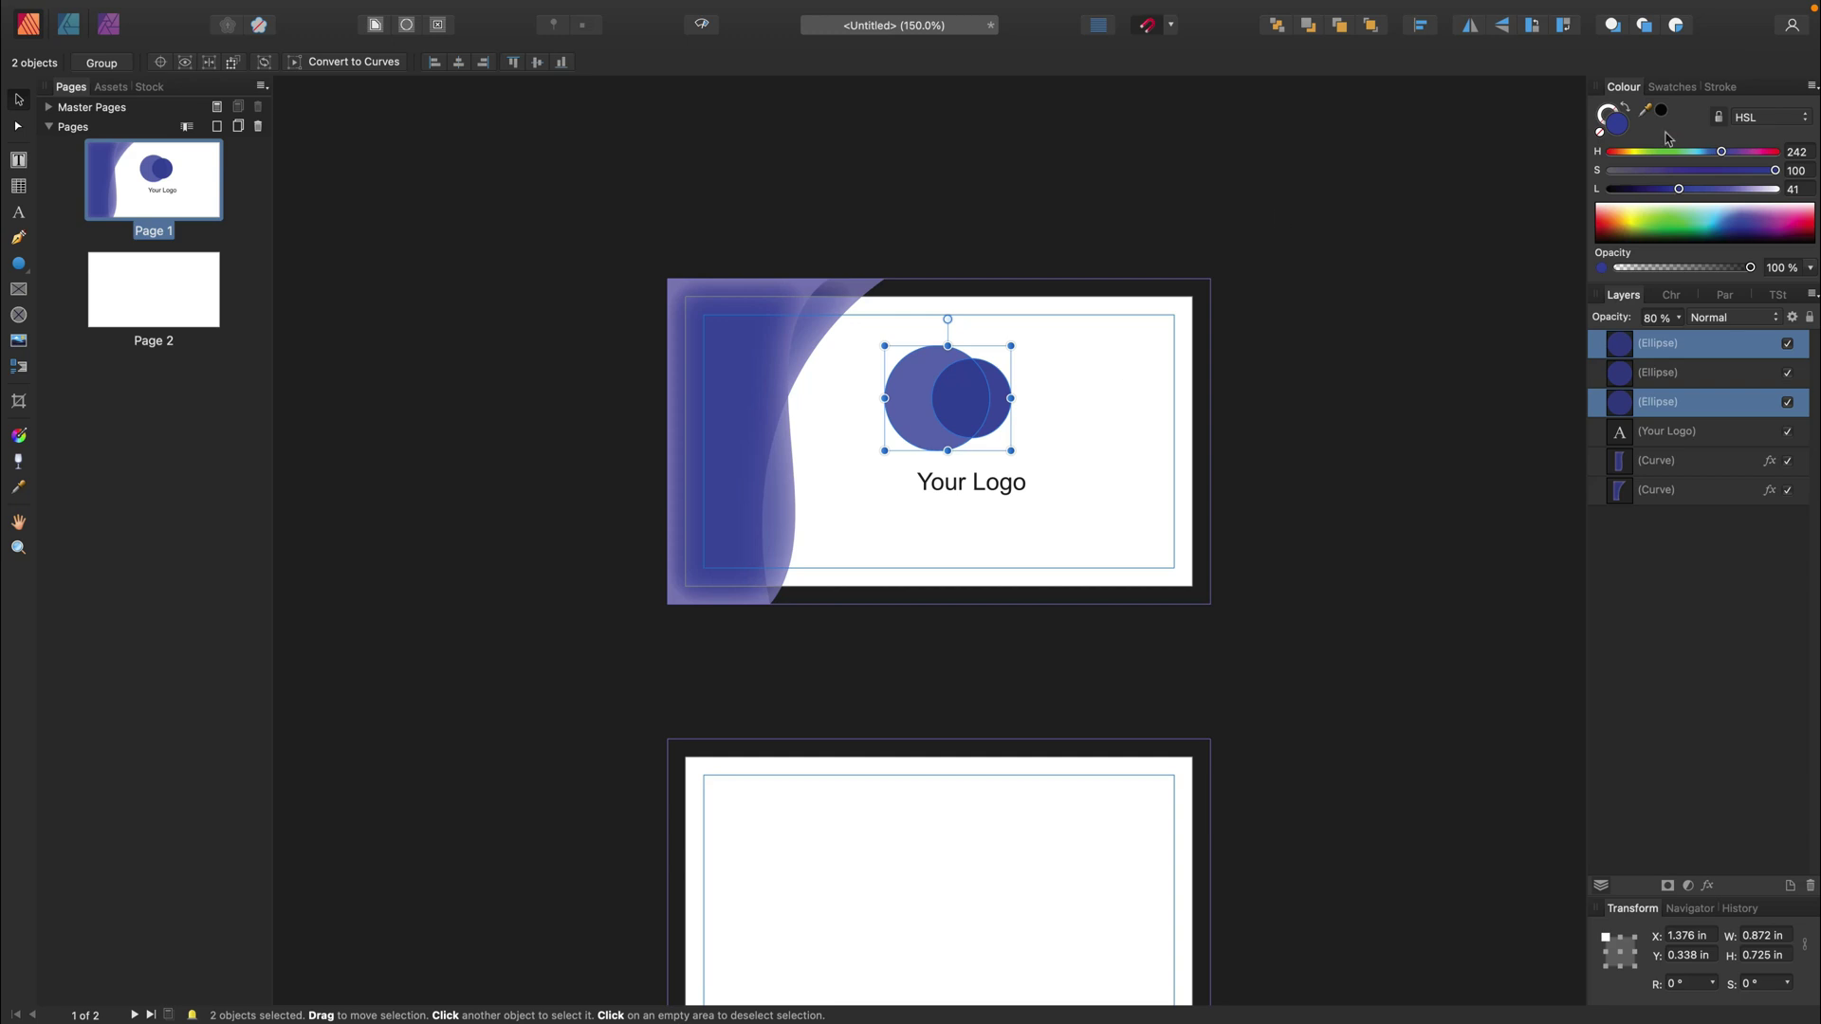
click(1717, 346)
mouse_move(1707, 344)
mouse_down()
mouse_move(1712, 372)
mouse_move(1707, 351)
mouse_up()
- Change the logo text's font and position the circles and text together
click(1698, 403)
click(75, 62)
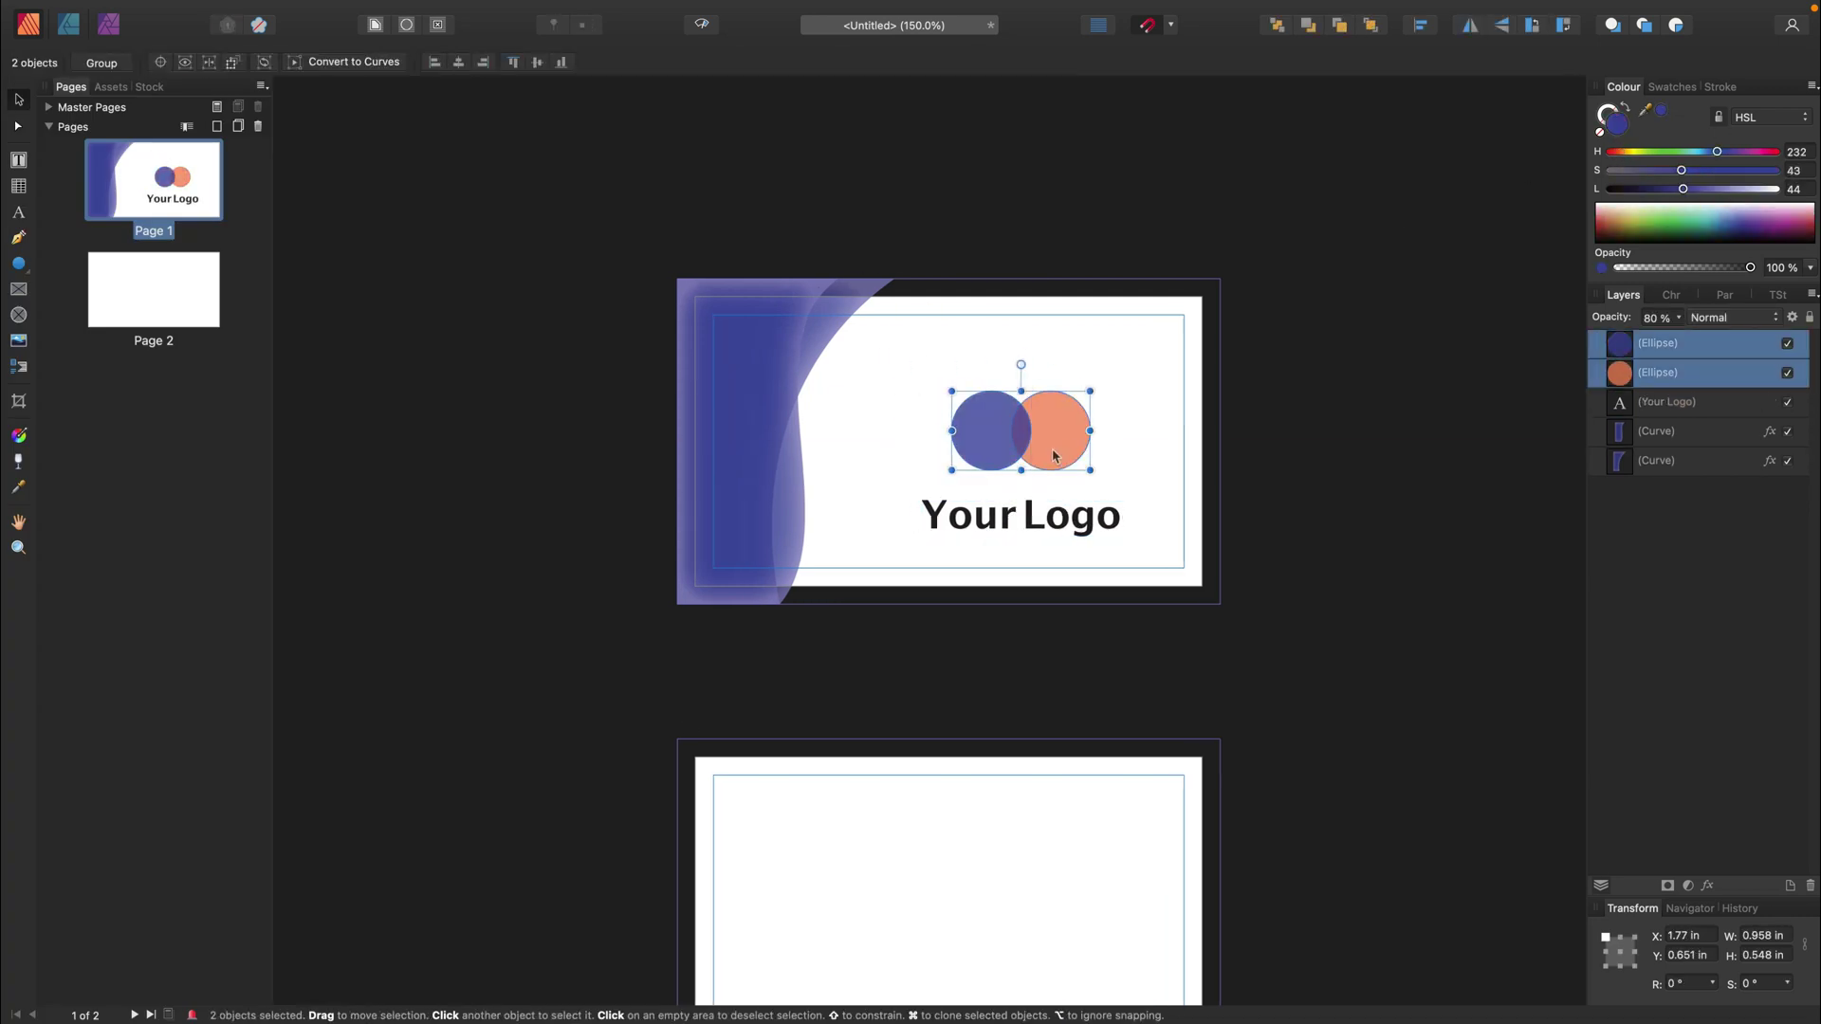
drag(1075, 515, 1044, 509)
drag(1142, 342, 868, 548)
mouse_move(1058, 494)
mouse_down()
mouse_move(1047, 465)
mouse_move(1067, 477)
mouse_move(1049, 494)
mouse_up()
click(1272, 485)
- Copy both waves onto page 2, flip them horizontally, and align them to its right edge
scroll(1267, 550, down, 4)
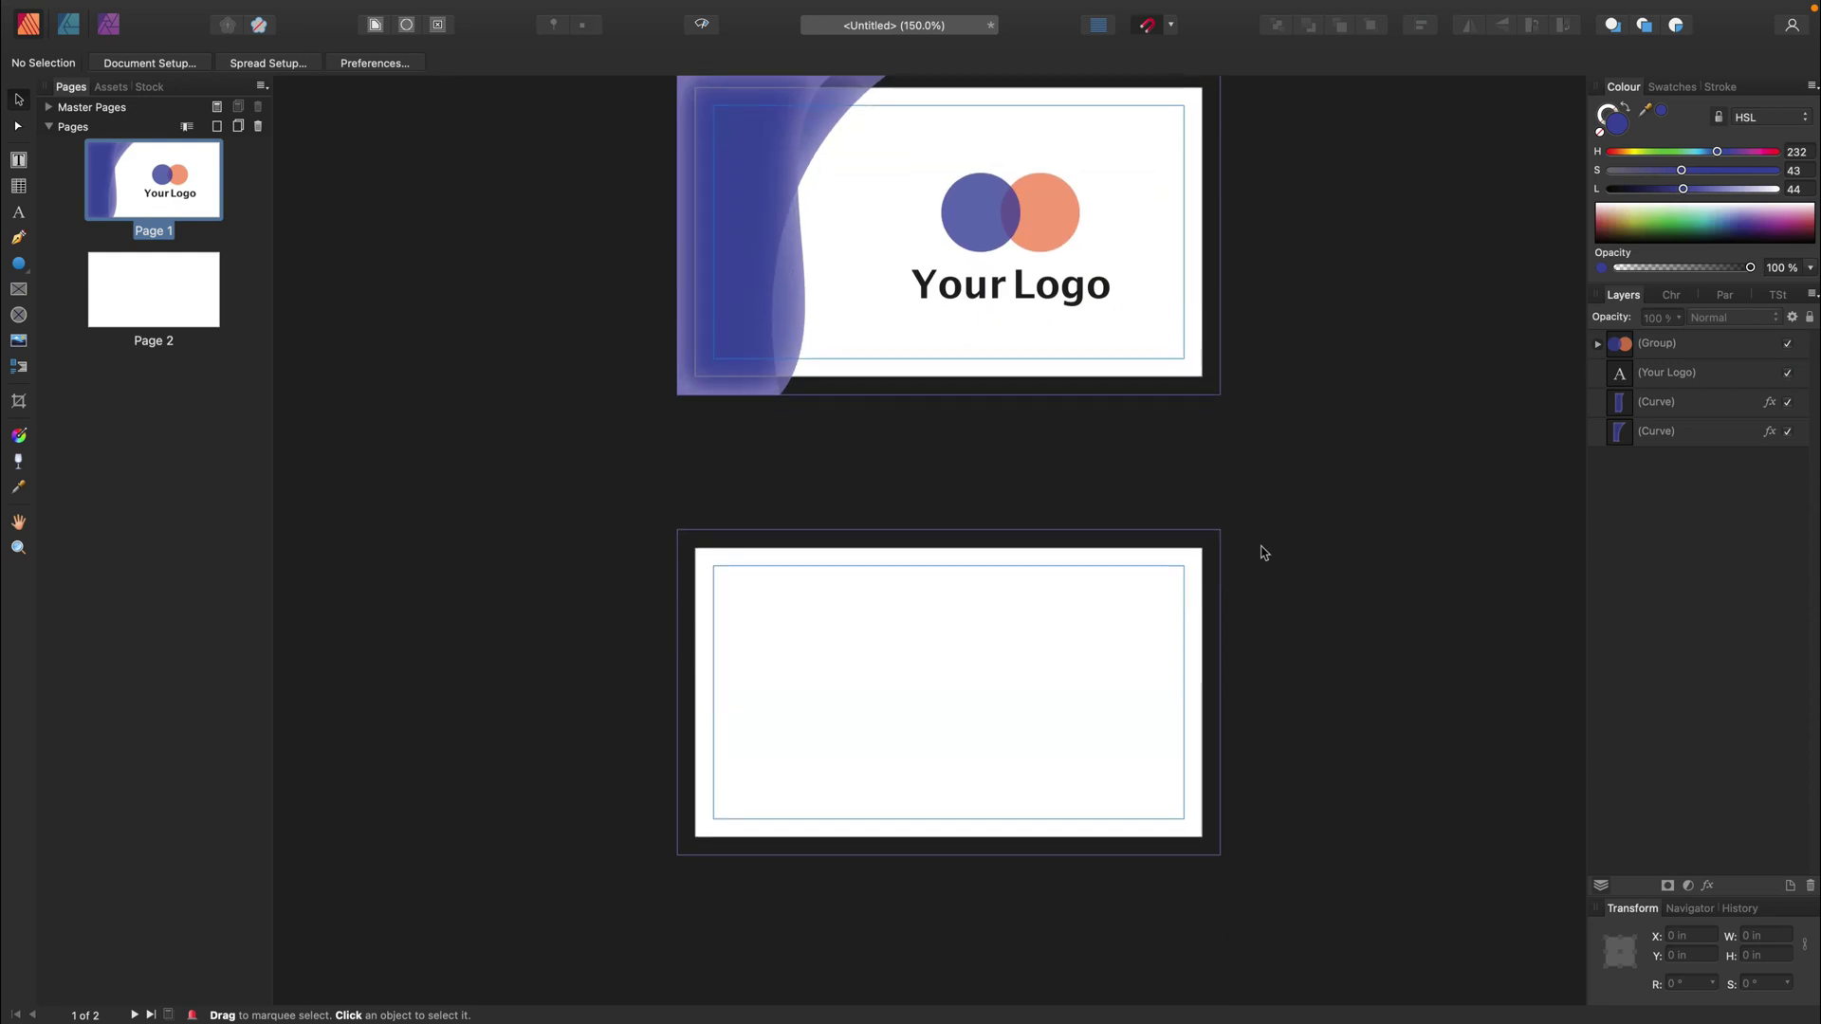
click(834, 119)
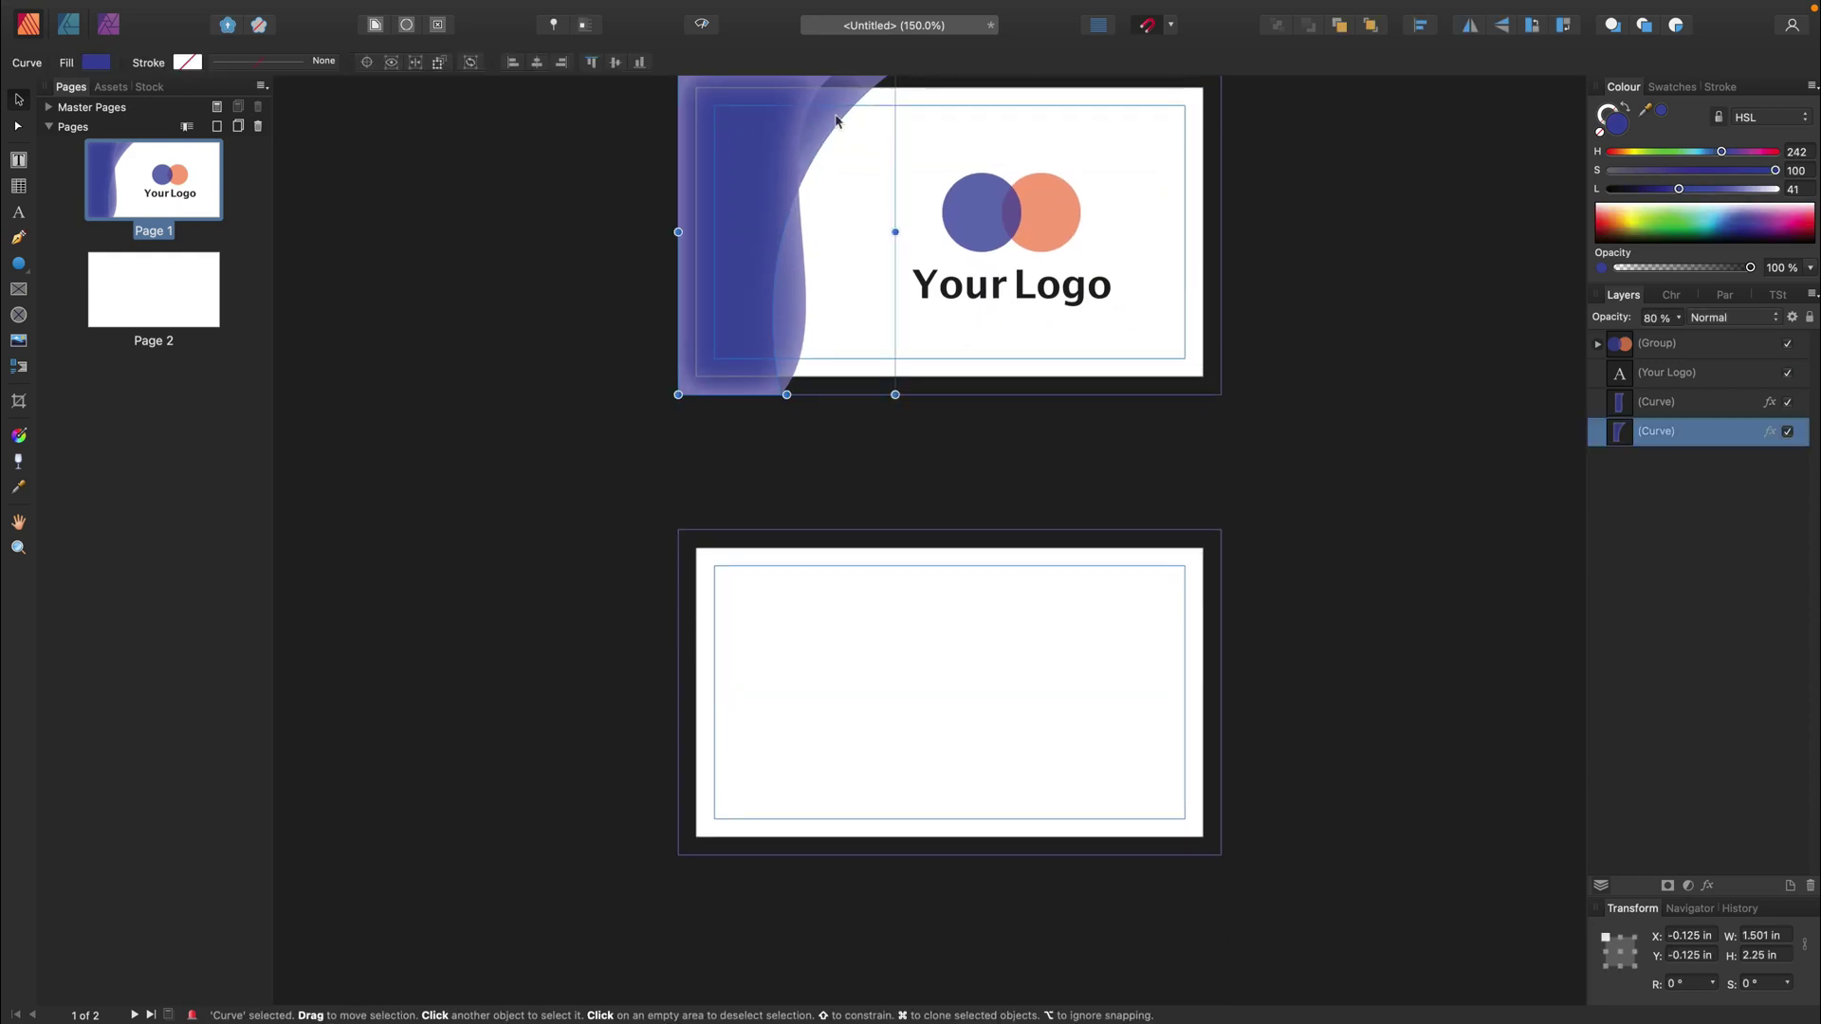
shift+click(774, 213)
drag(767, 205, 956, 684)
click(1469, 24)
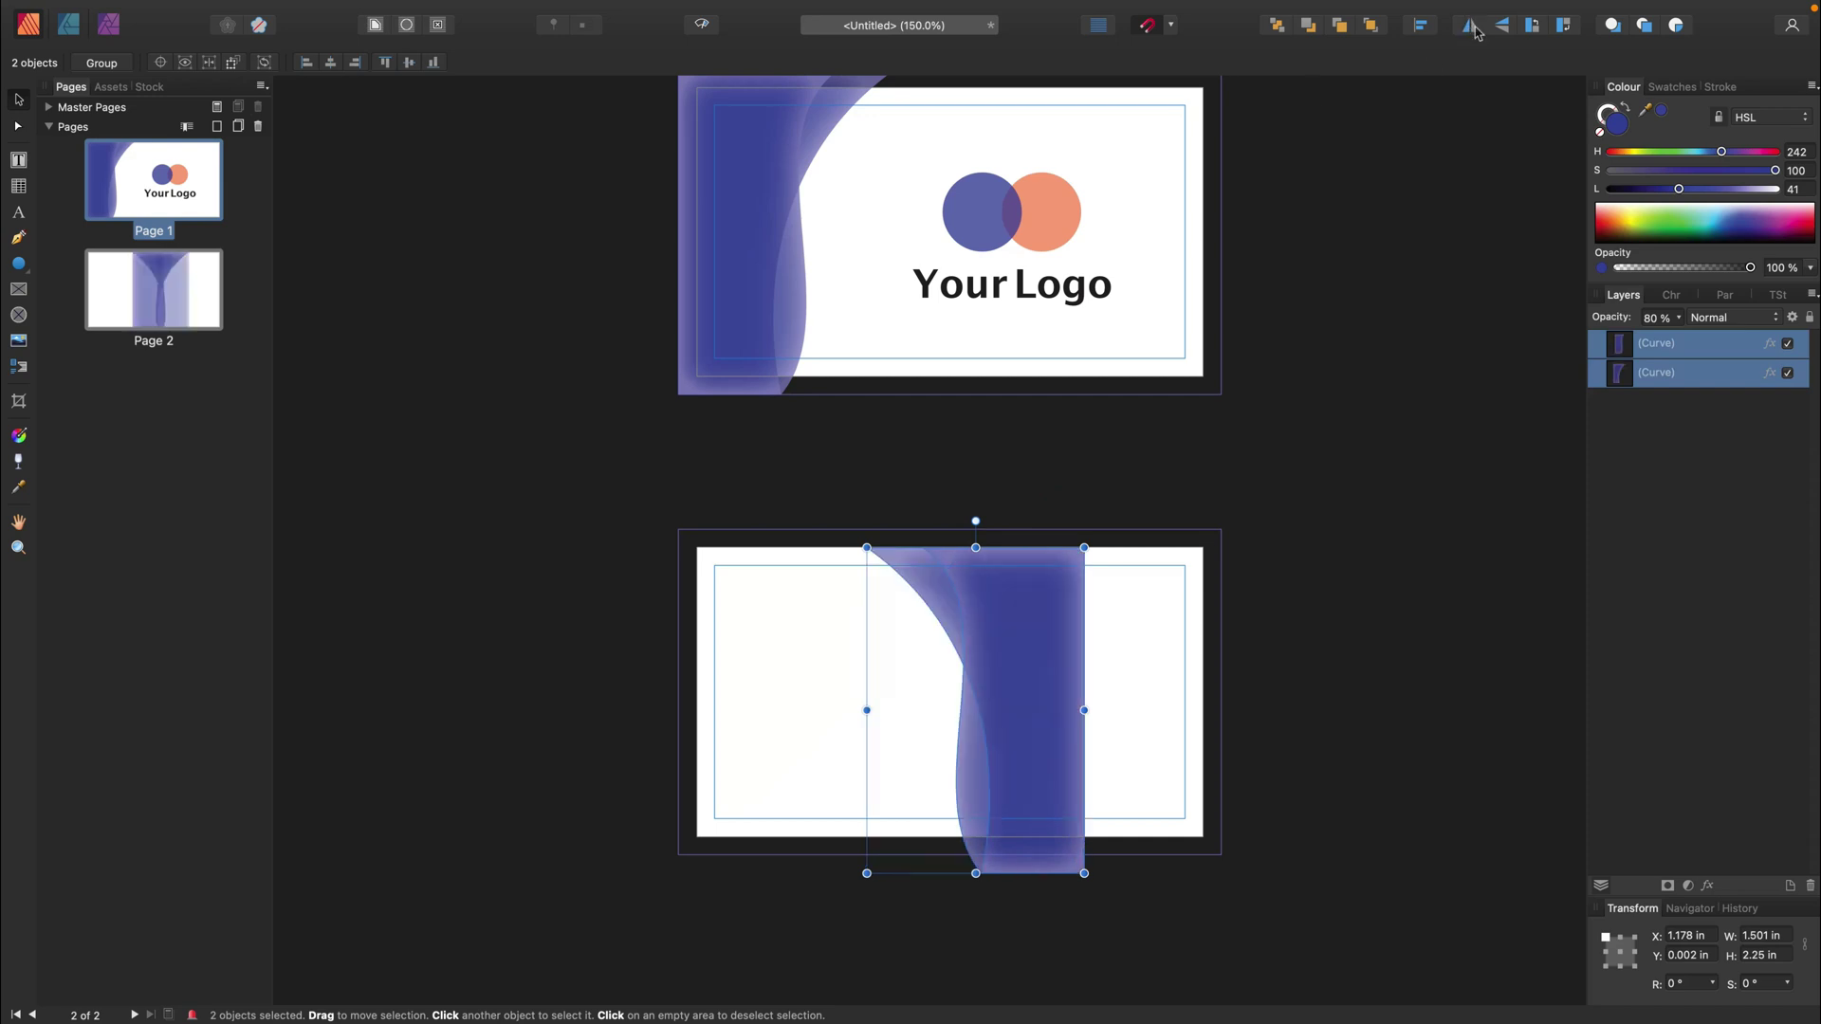
drag(1037, 655, 1165, 650)
- Reshape the front wave's points into a deeper S-curve
click(1305, 655)
click(1158, 639)
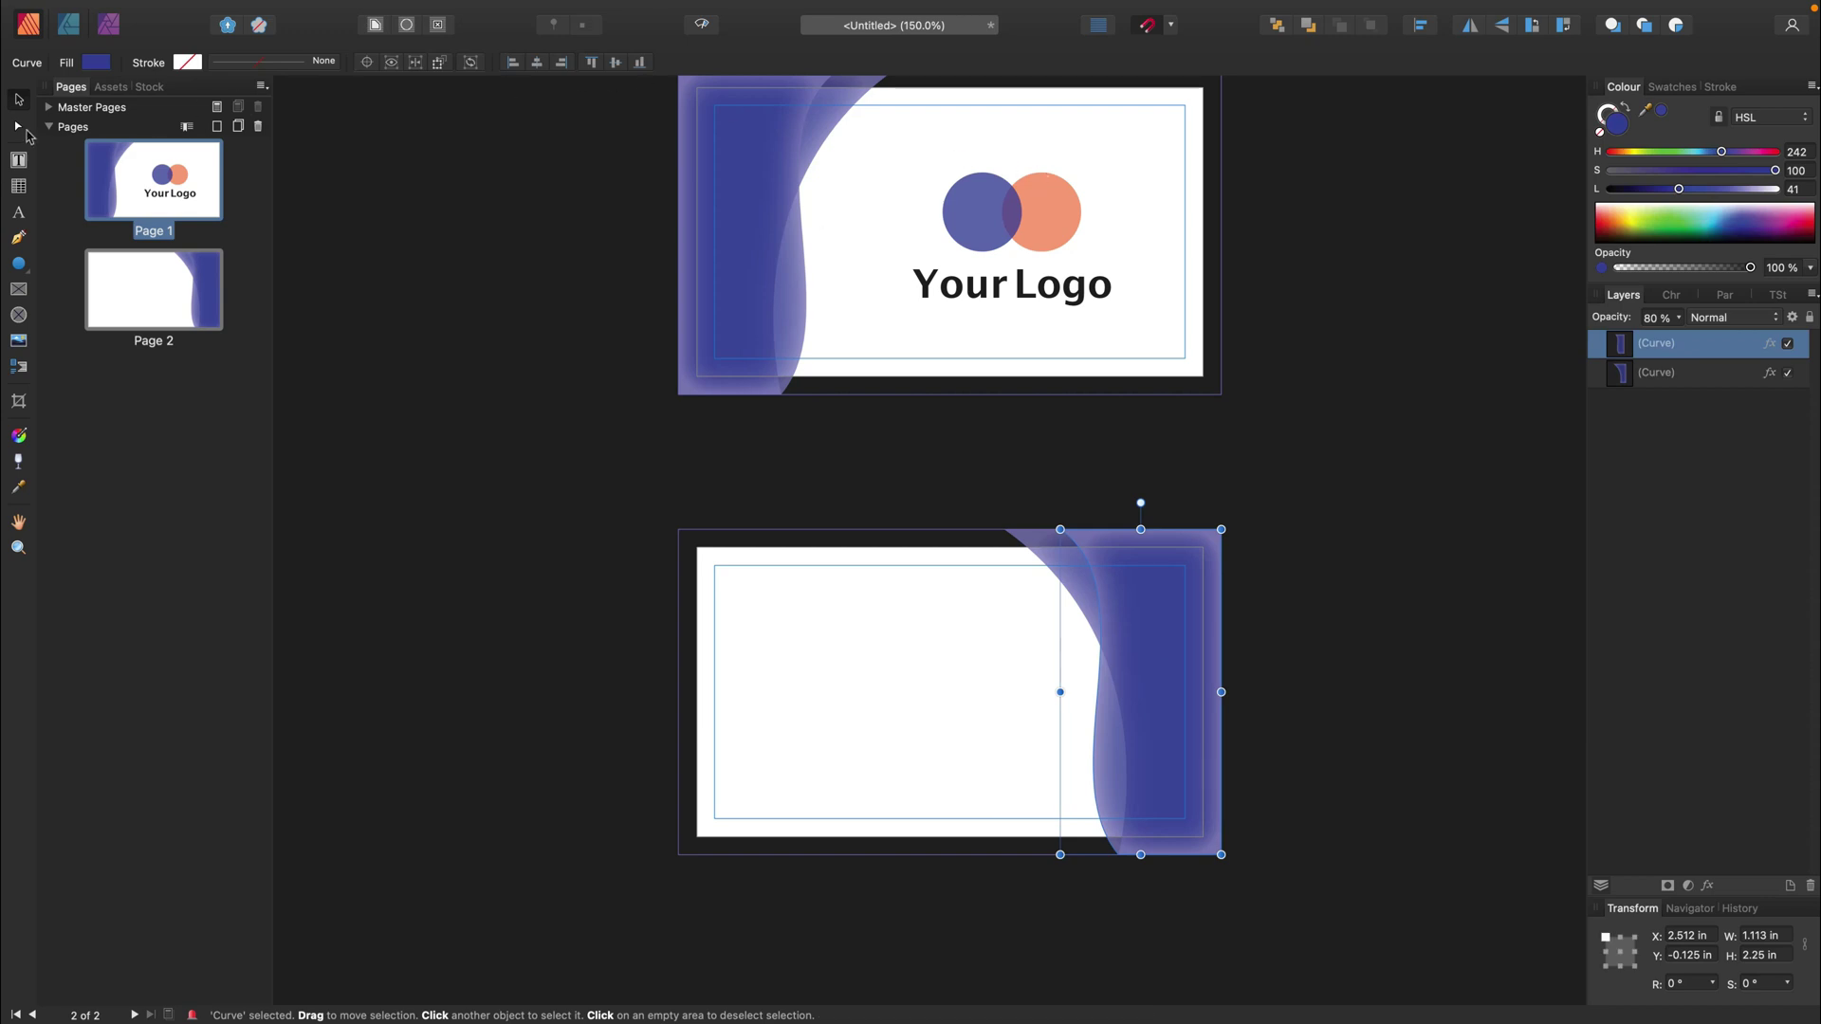
click(18, 126)
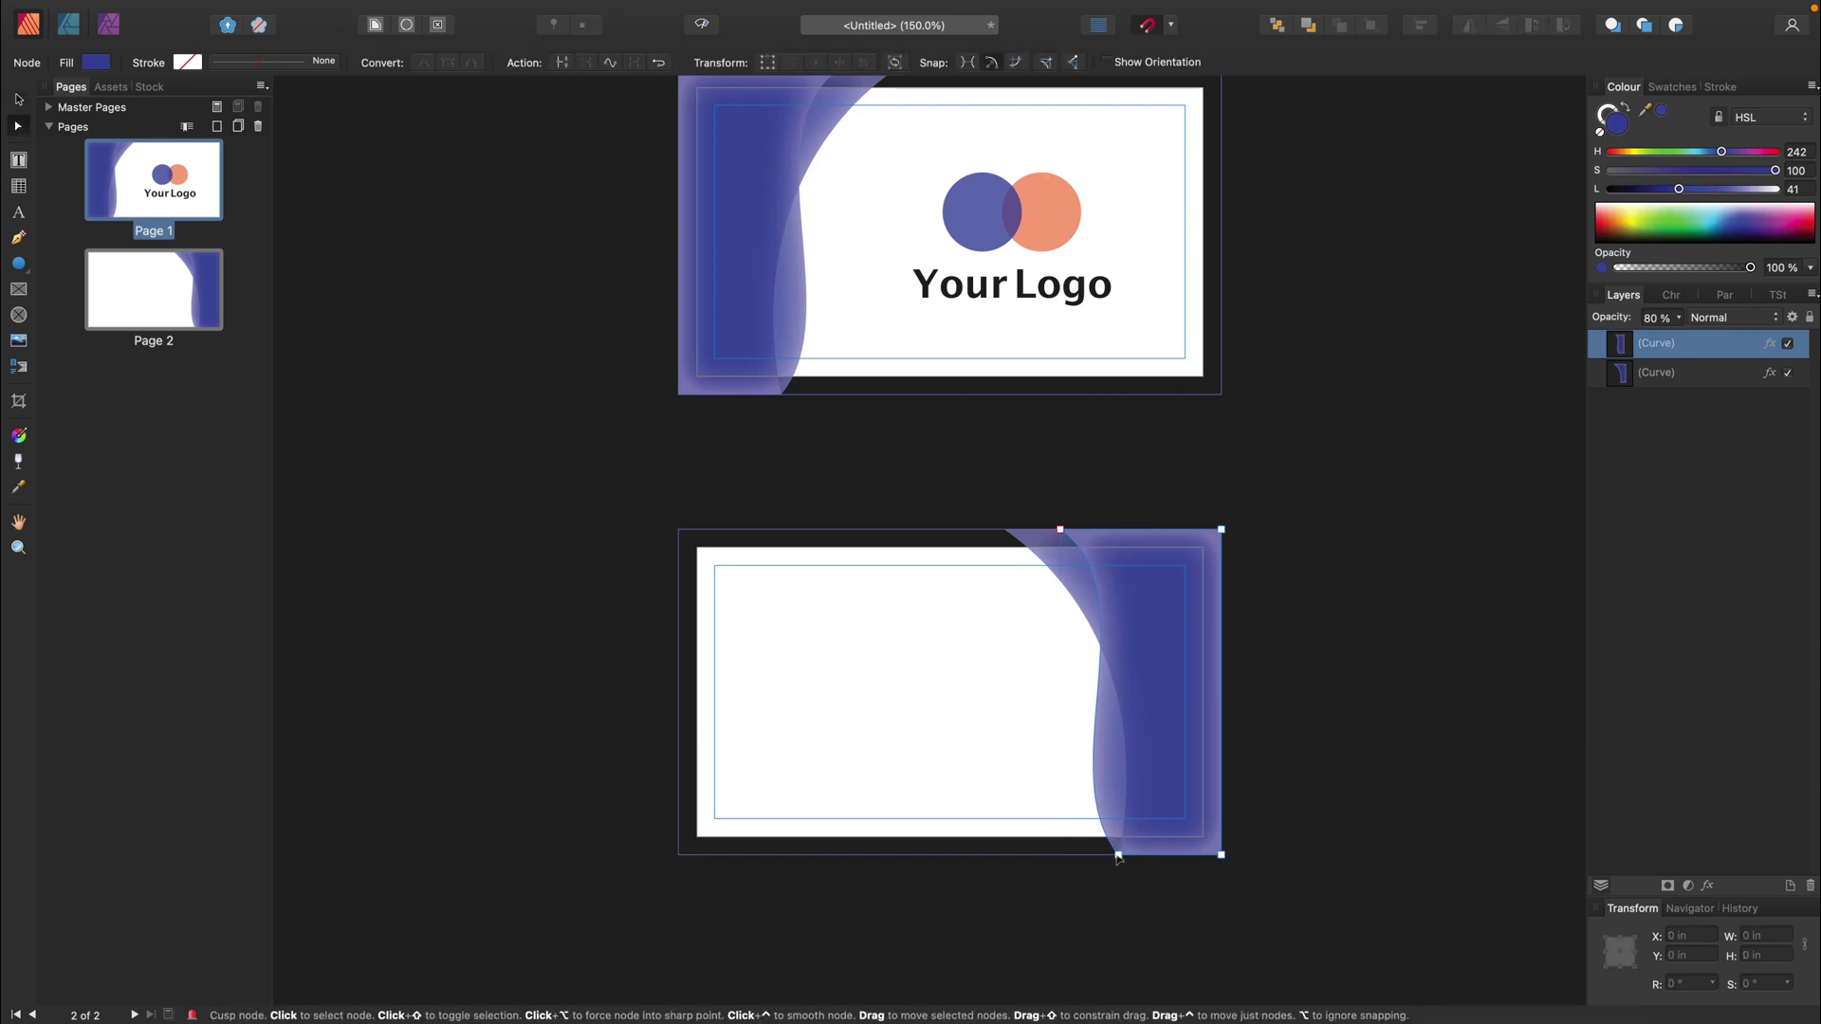
drag(1118, 854, 1063, 854)
drag(1153, 594, 1204, 775)
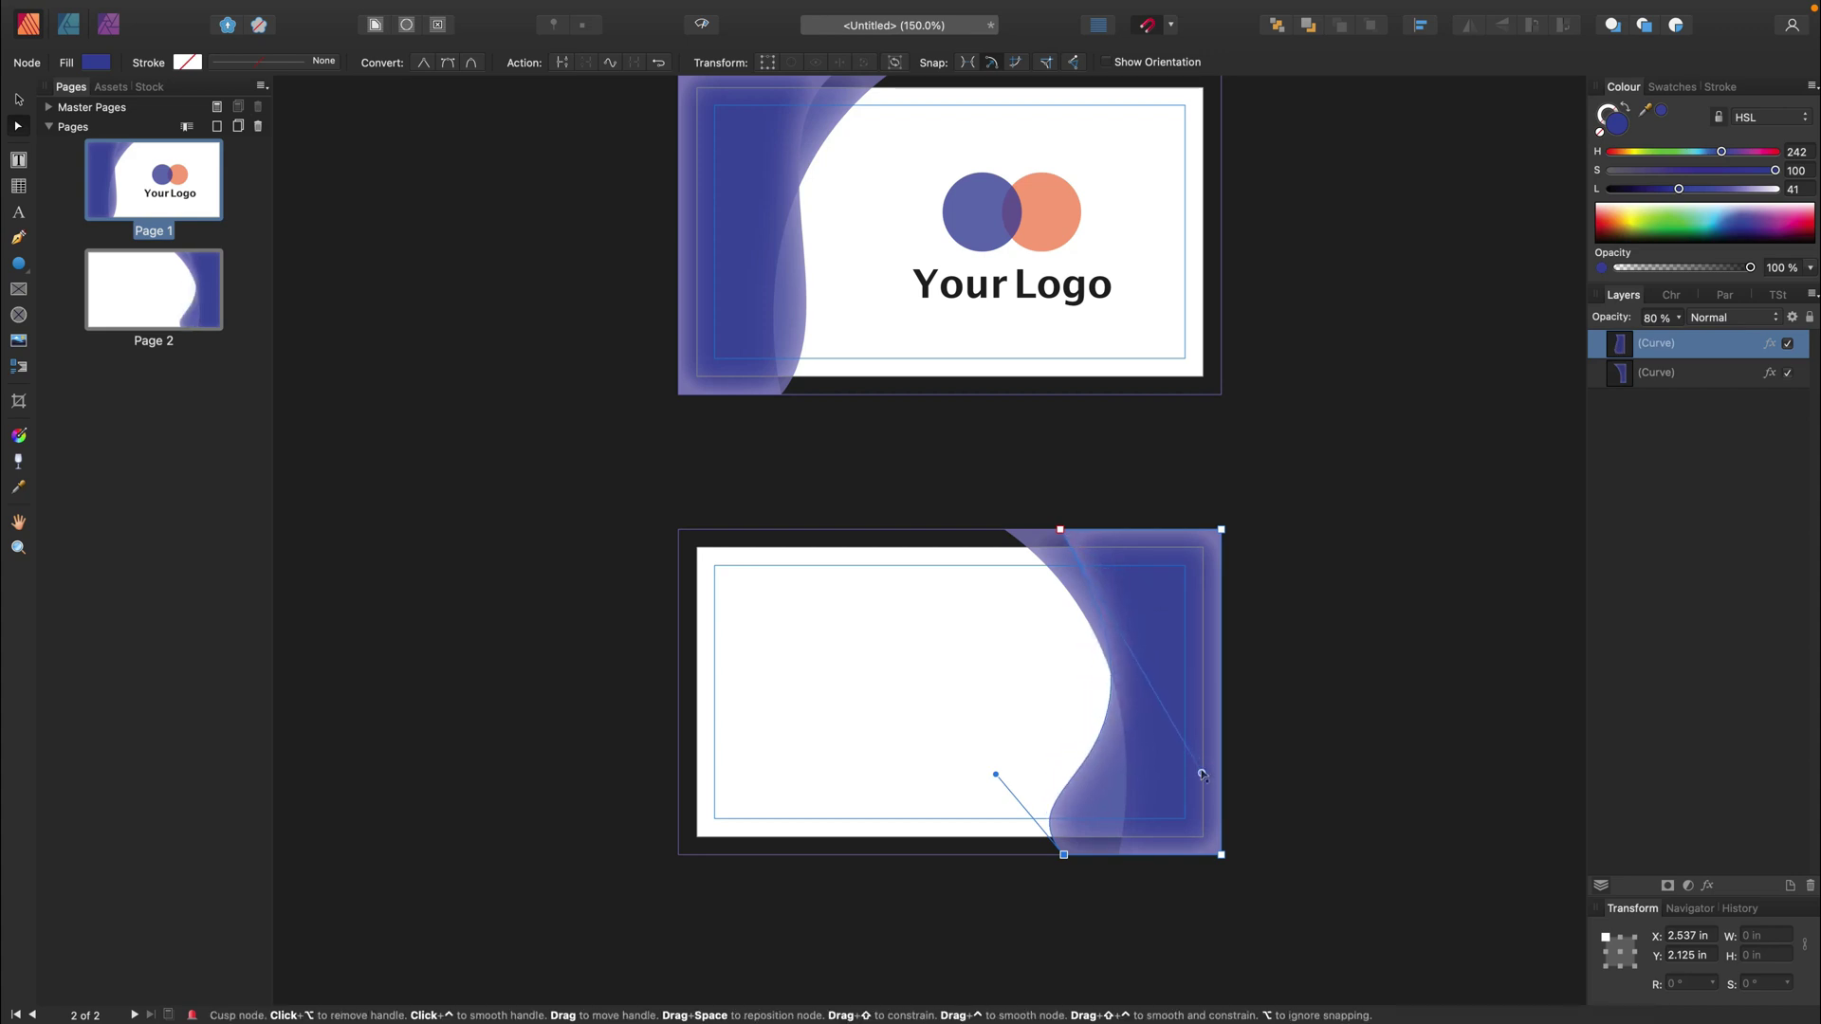
click(1260, 761)
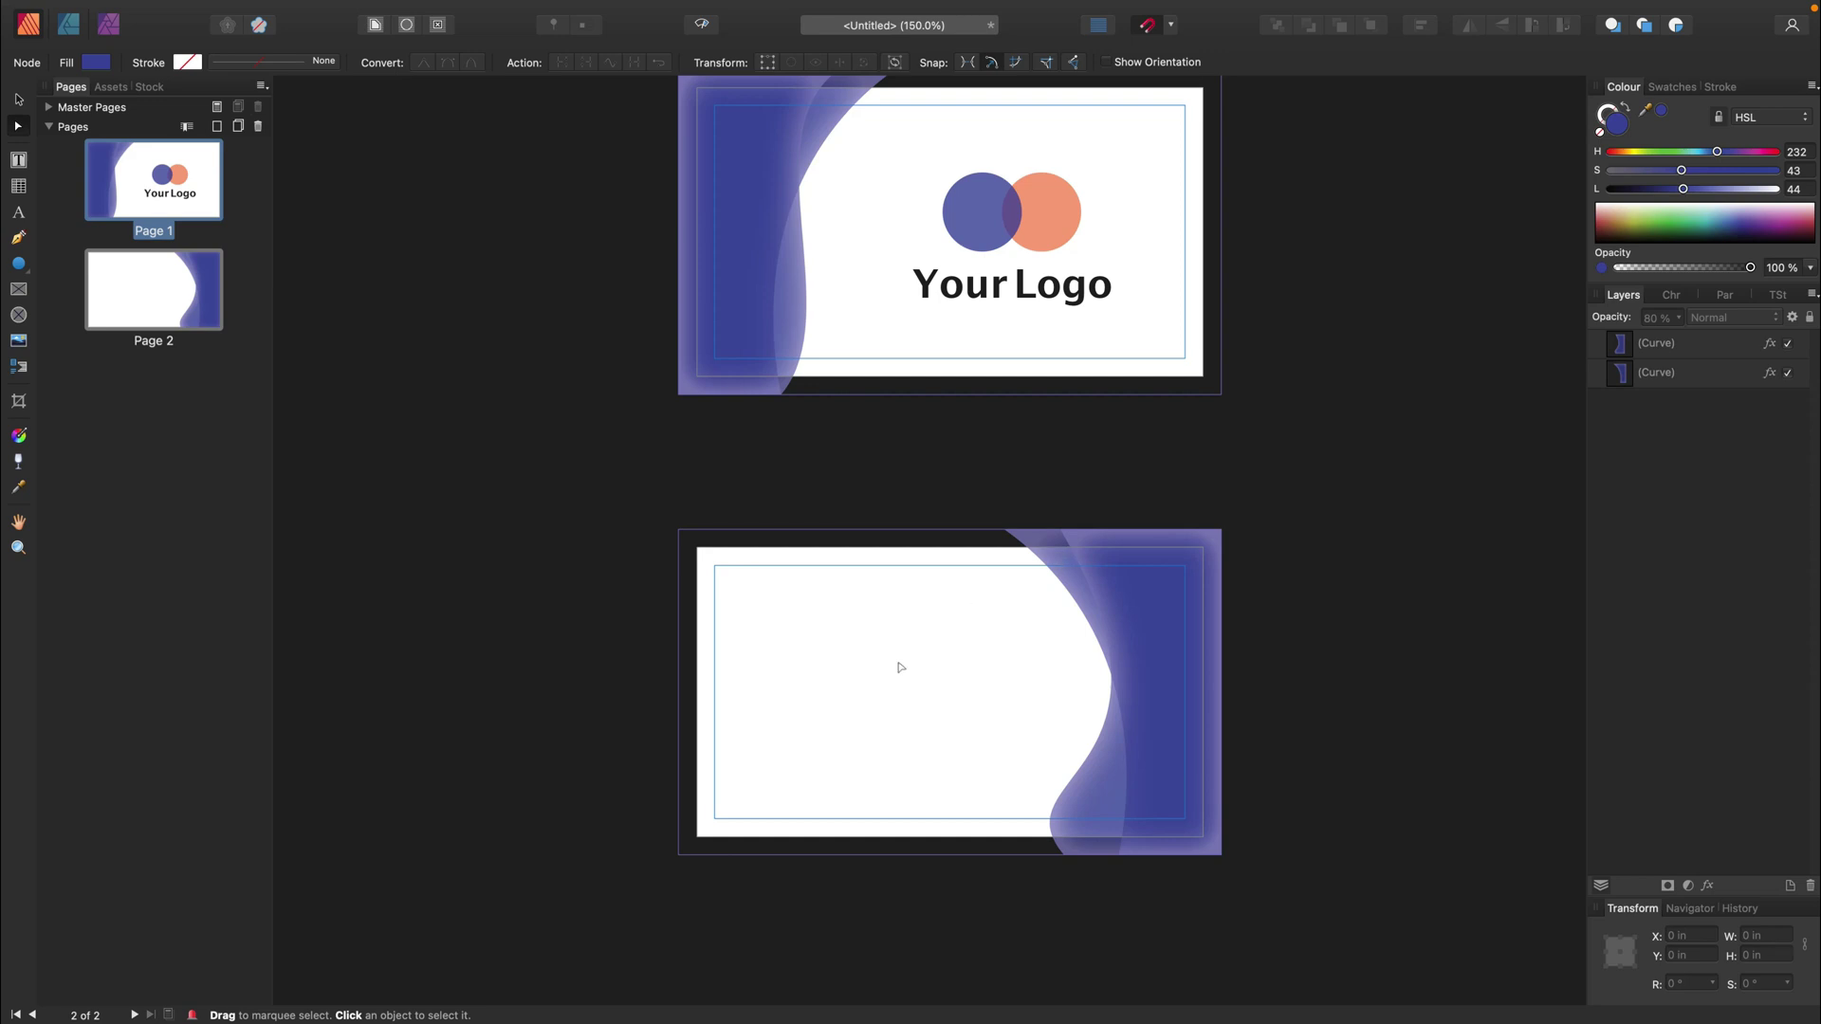
- Add 'Your Name' as artistic text at the back page's upper left and enlarge it to about 17.5 pt
click(19, 214)
click(772, 643)
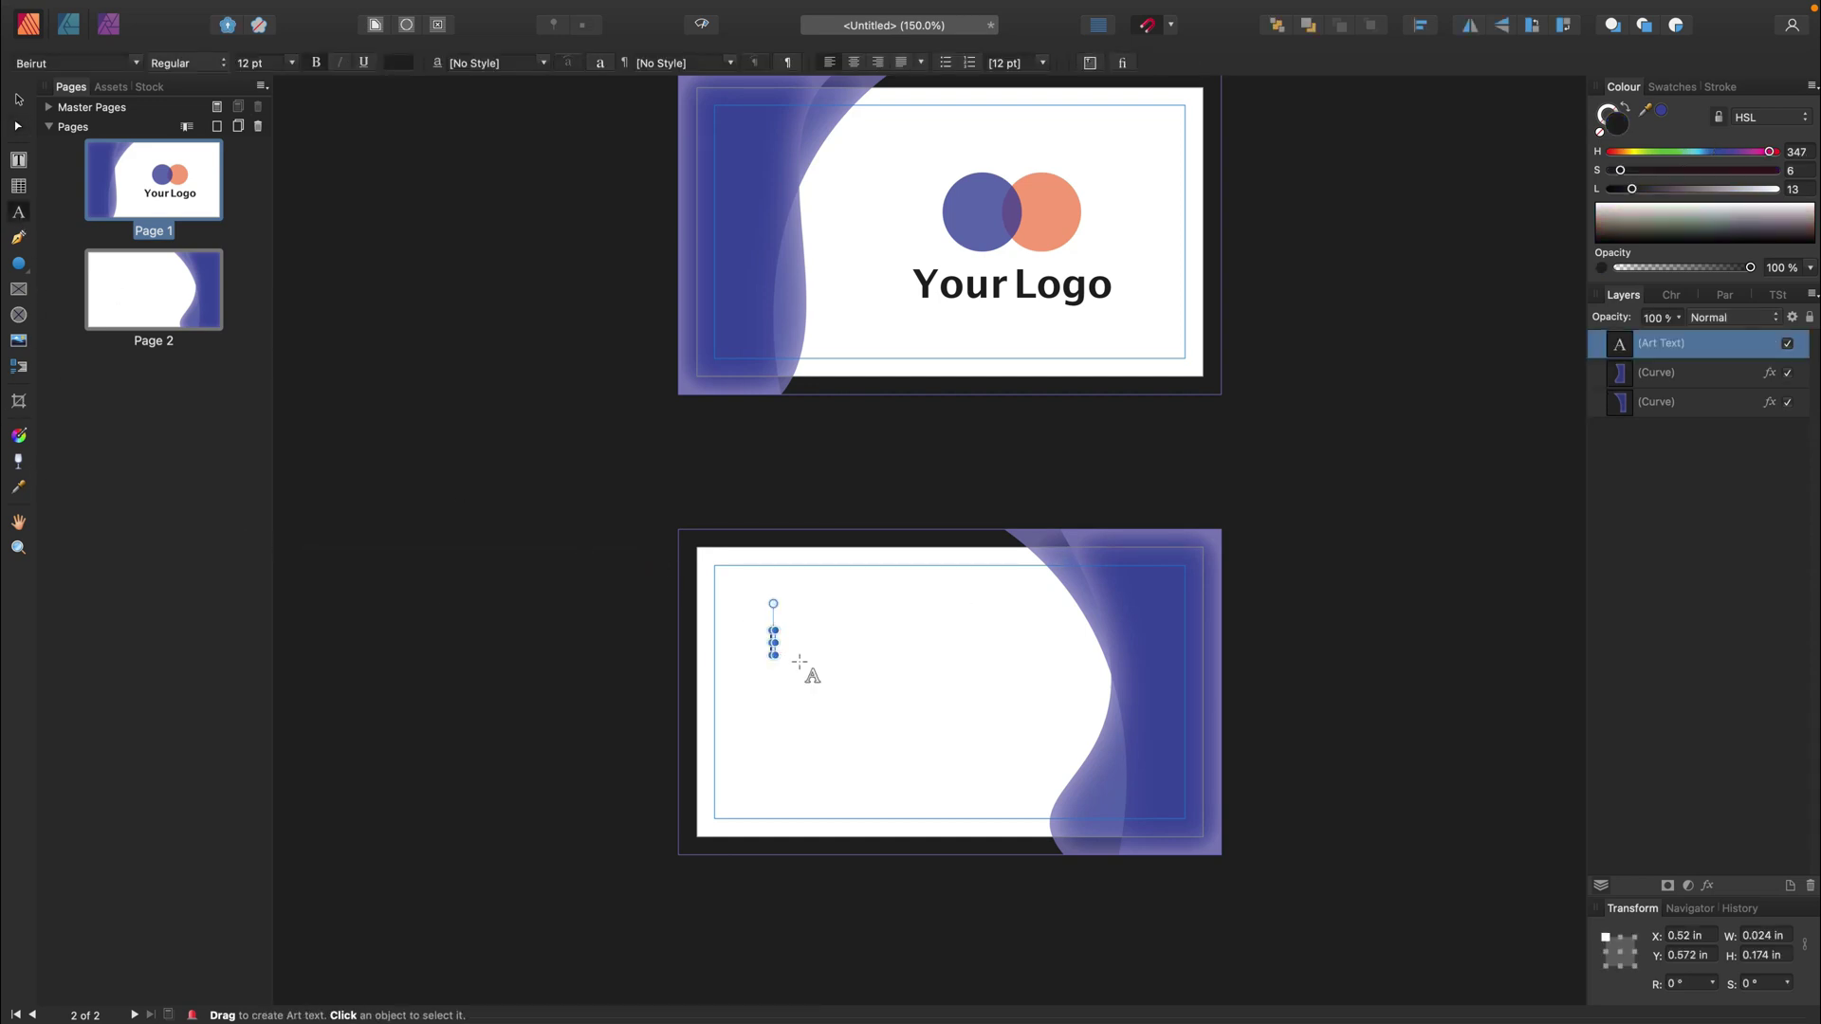
key(BackSpace)
text(Your Name)
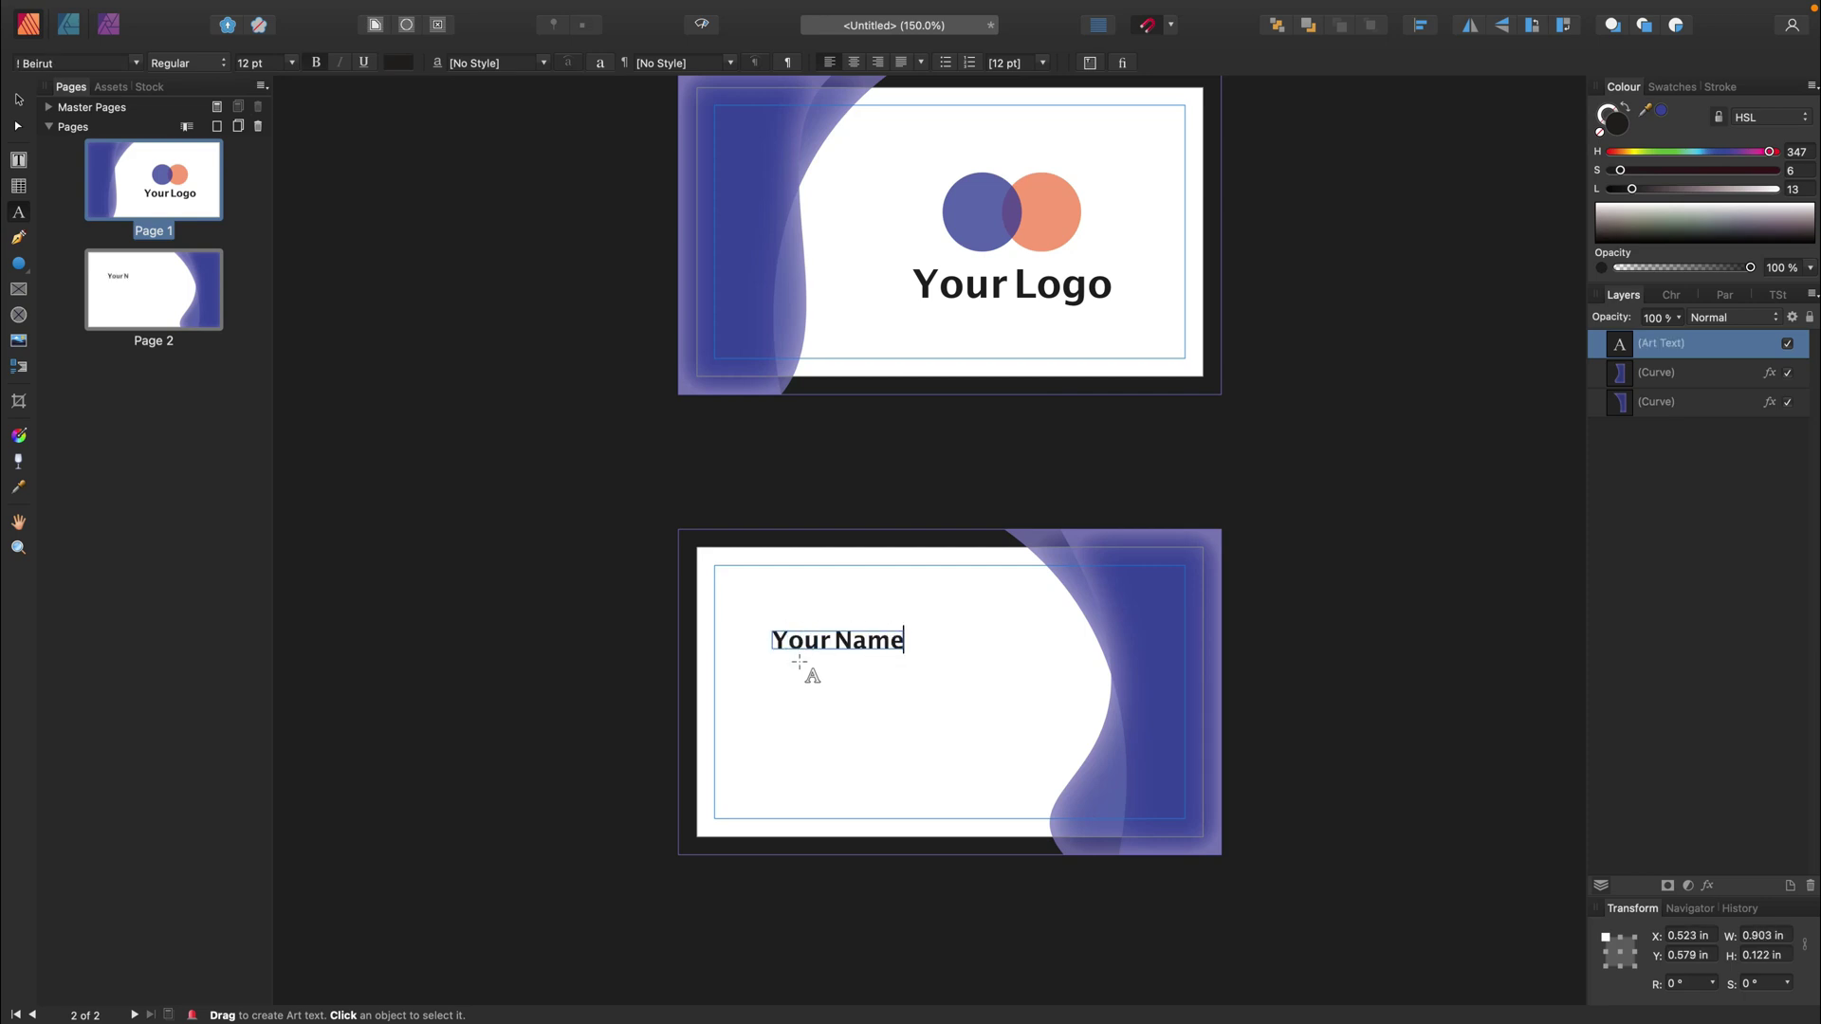
key(Escape)
key(v)
drag(903, 648, 866, 673)
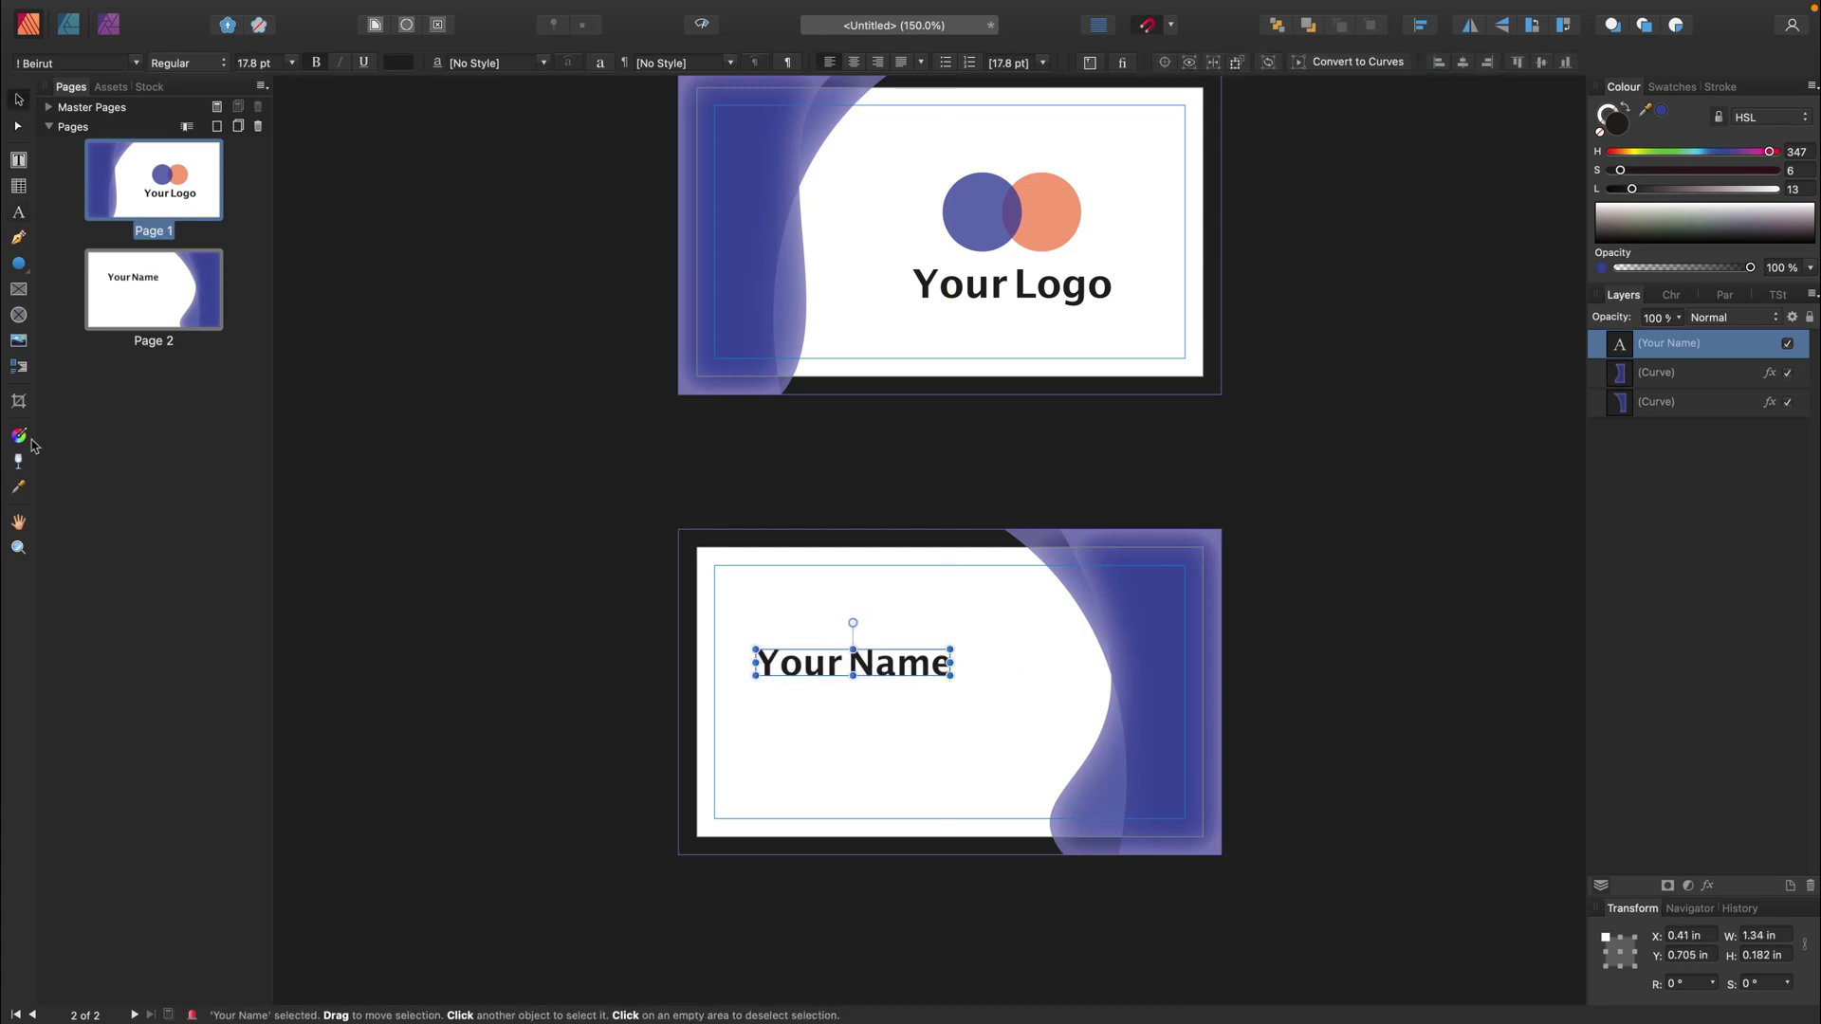
- Draw a thin blue rectangle bar directly beneath Your Name
click(19, 264)
click(114, 265)
drag(755, 695, 974, 700)
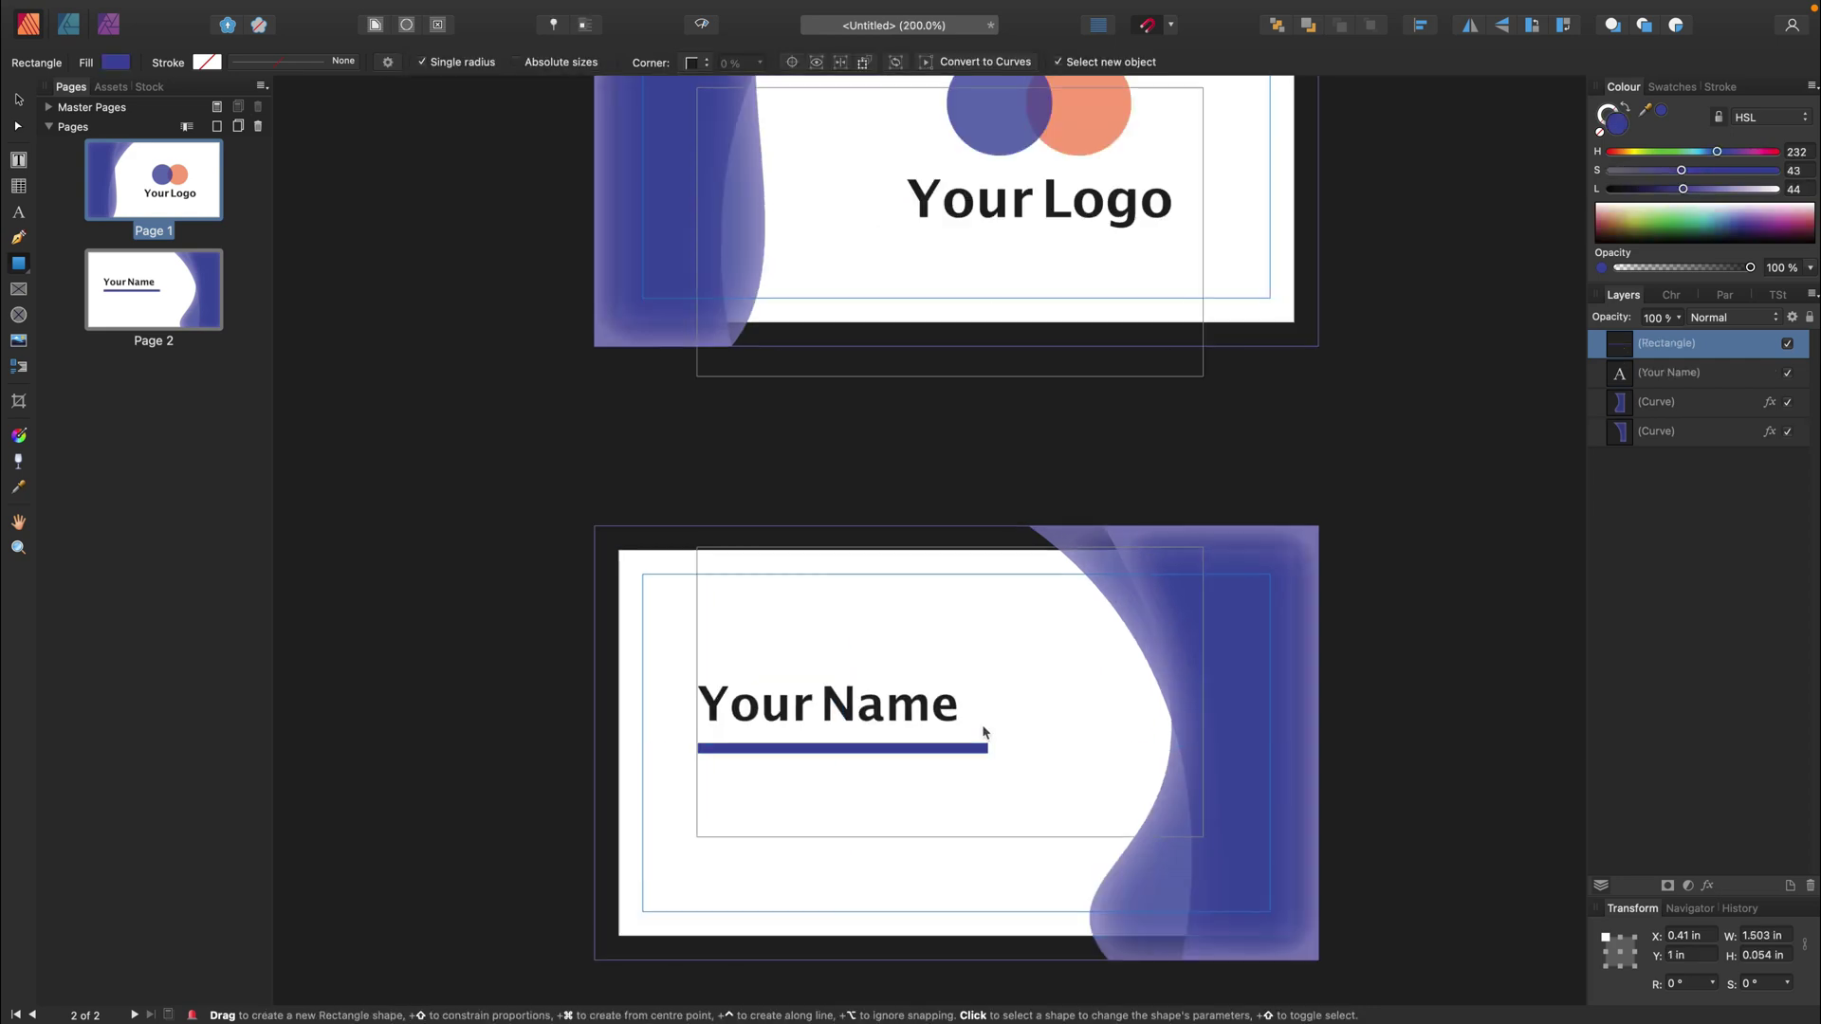
key(super+equal)
scroll(820, 664, down, 5)
drag(819, 676, 828, 617)
- Align Your Name with the bar, enlarge it and set it just above the bar
click(814, 617)
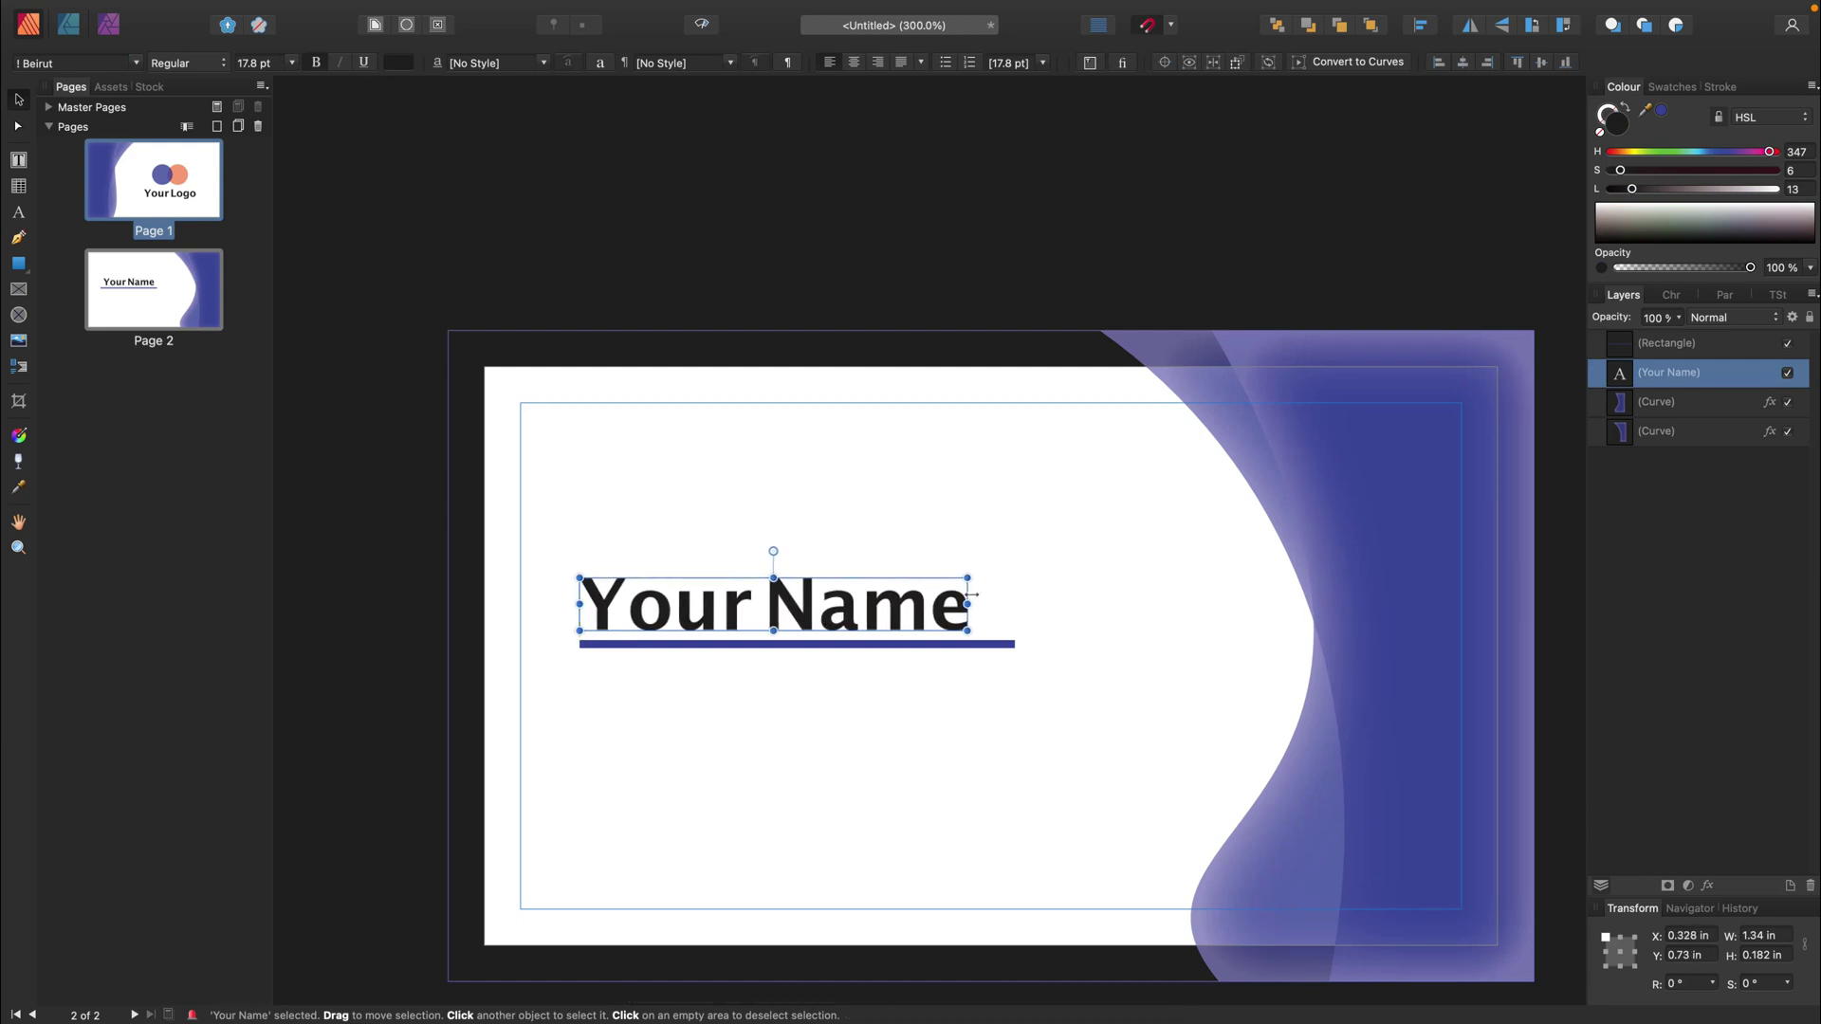
drag(967, 578, 1018, 567)
drag(914, 603, 912, 598)
click(829, 673)
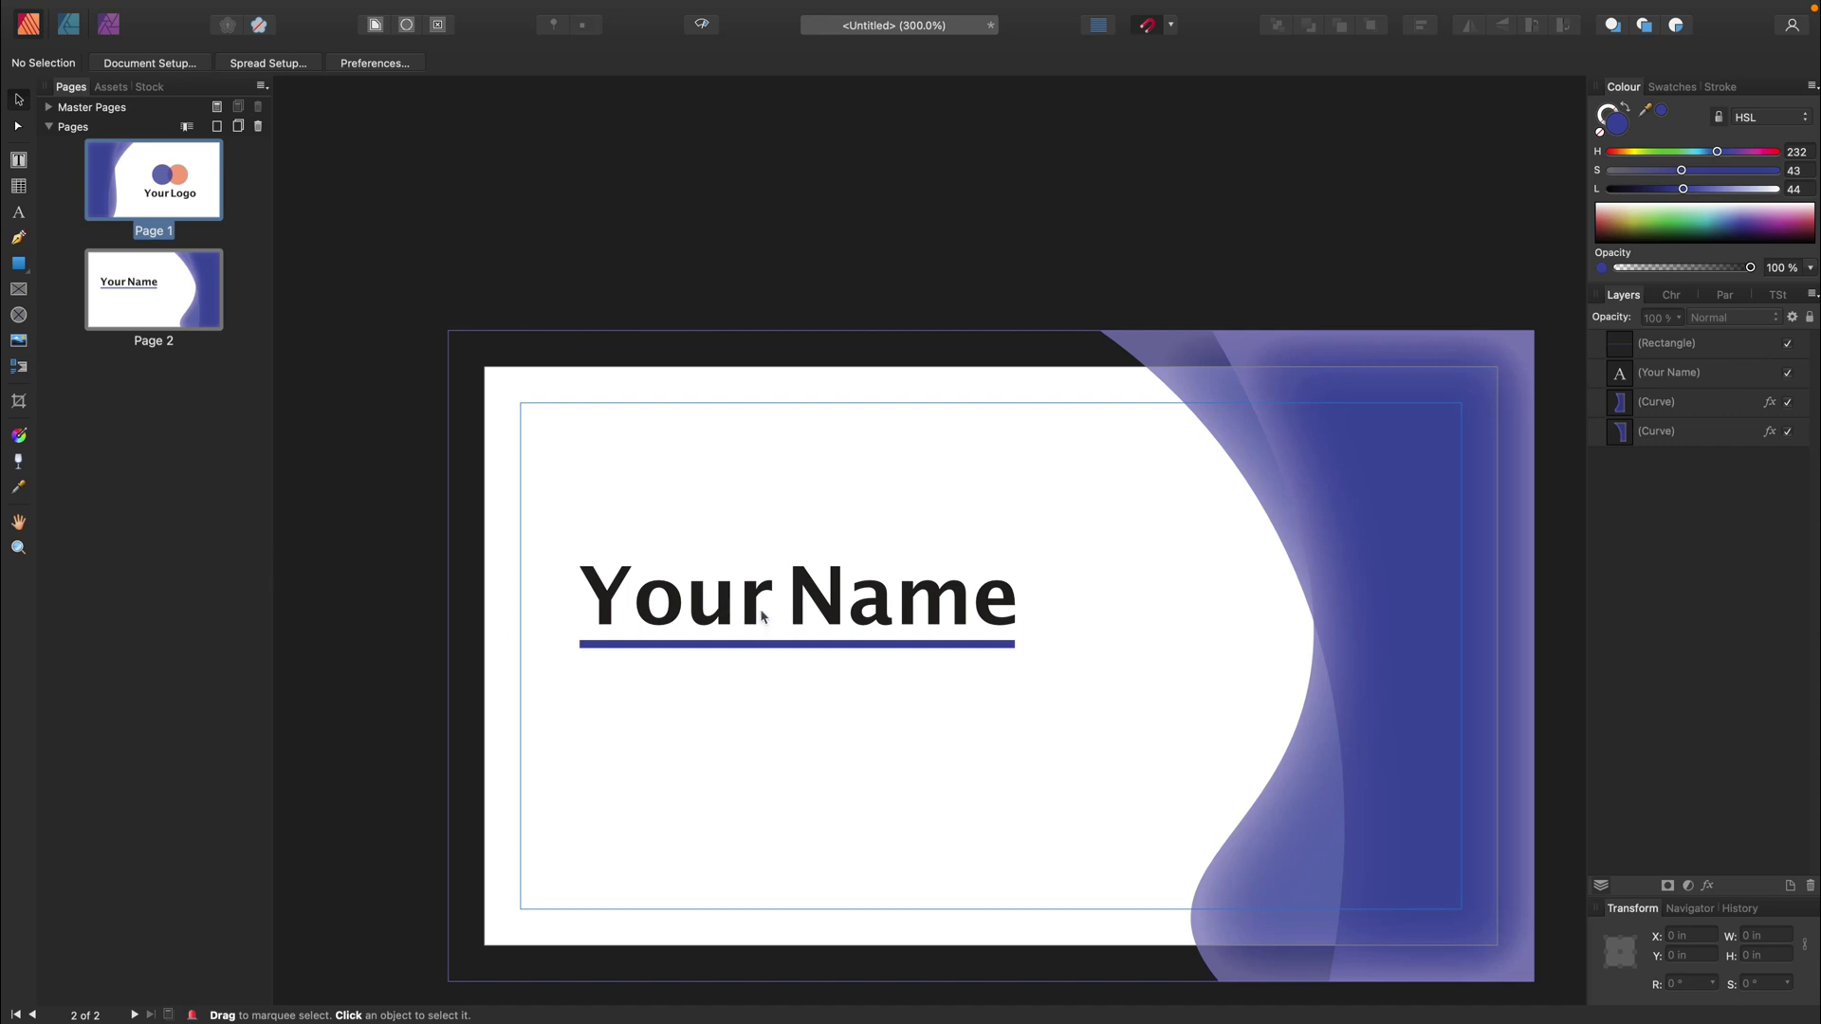
- Duplicate Your Name below itself and retype the copy as 'Graphic Designer'
click(728, 607)
drag(727, 609, 718, 713)
scroll(719, 683, down, 1)
double_click(735, 699)
key(super+a)
scroll(735, 699, left, 2)
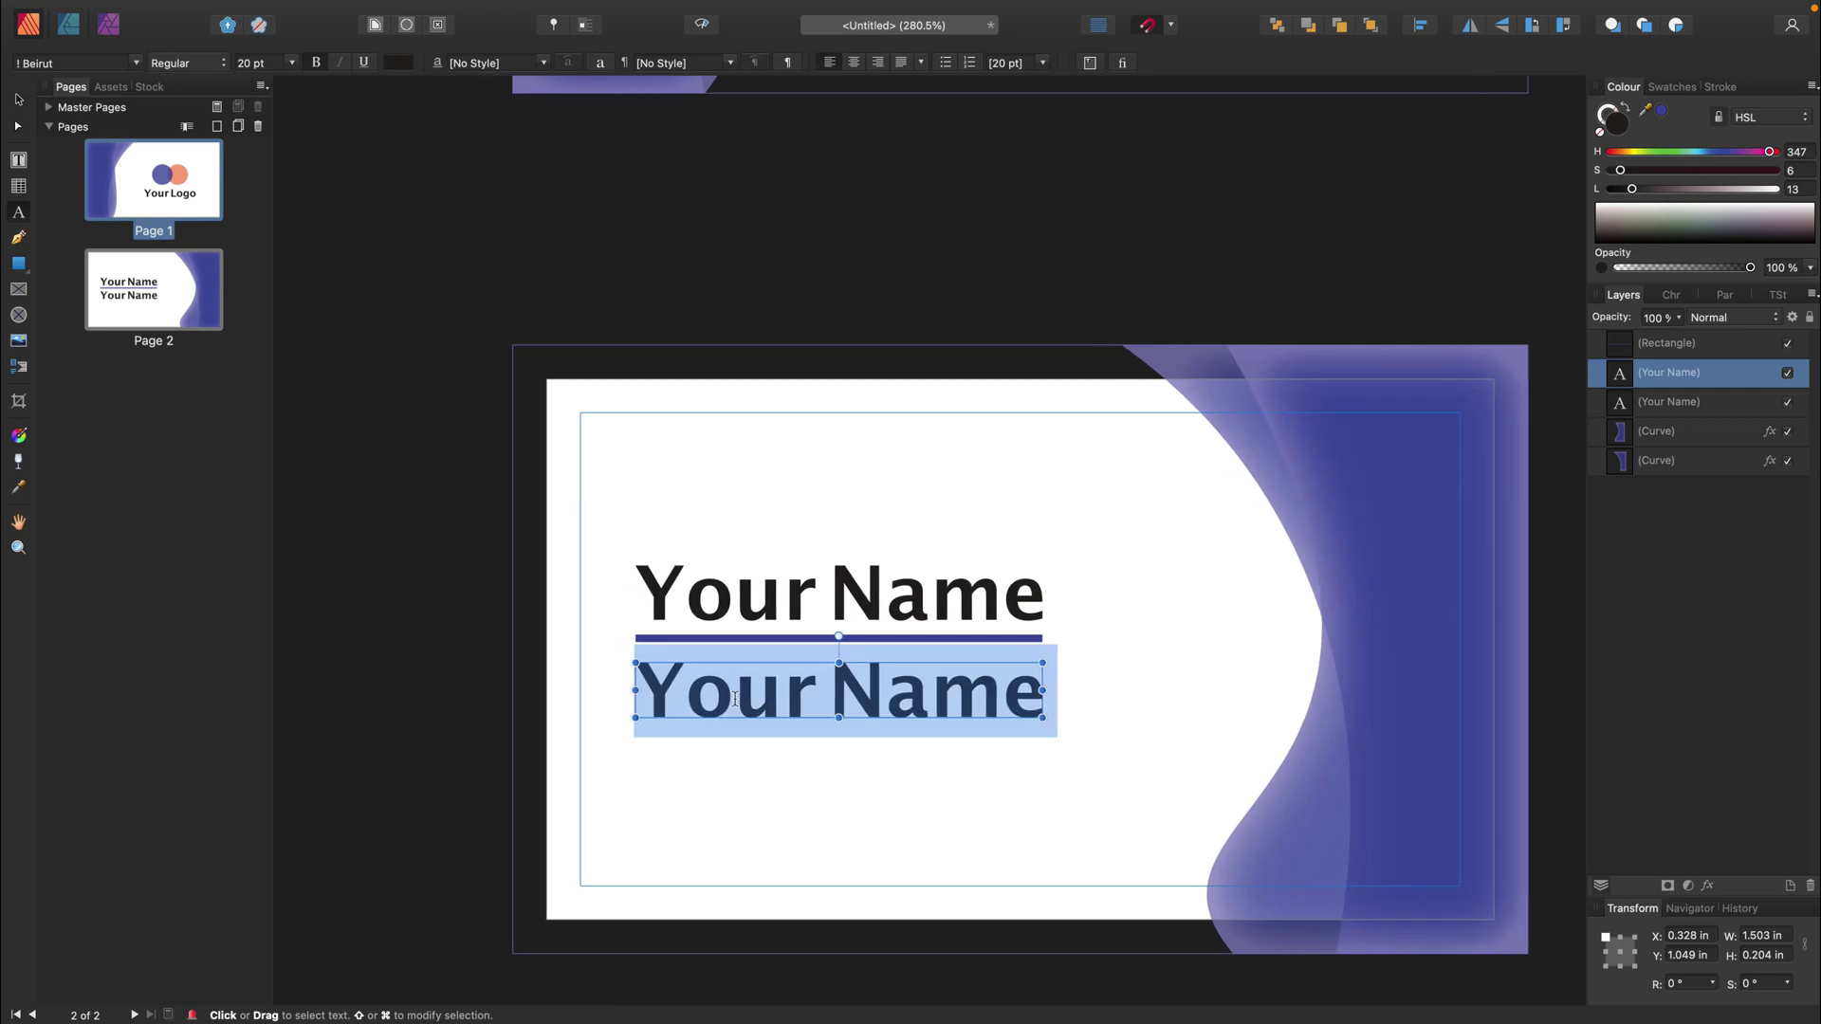
text(Graphi)
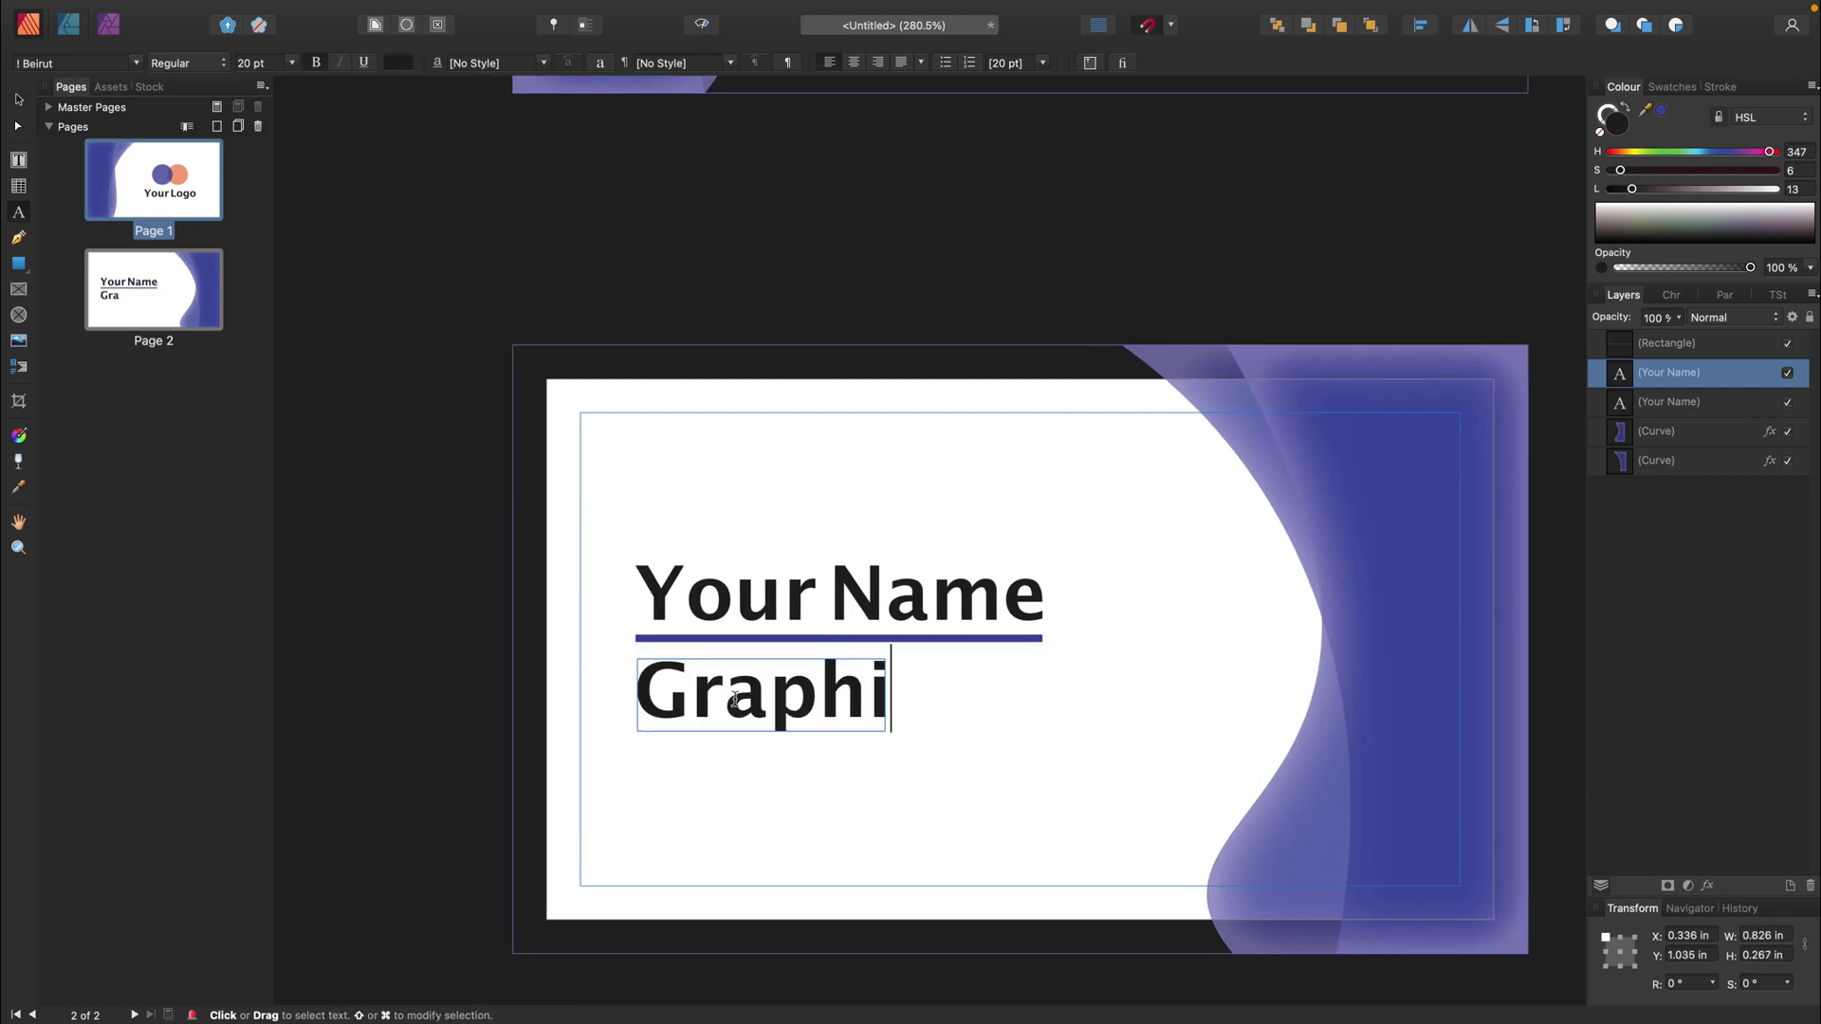
text(c Designer)
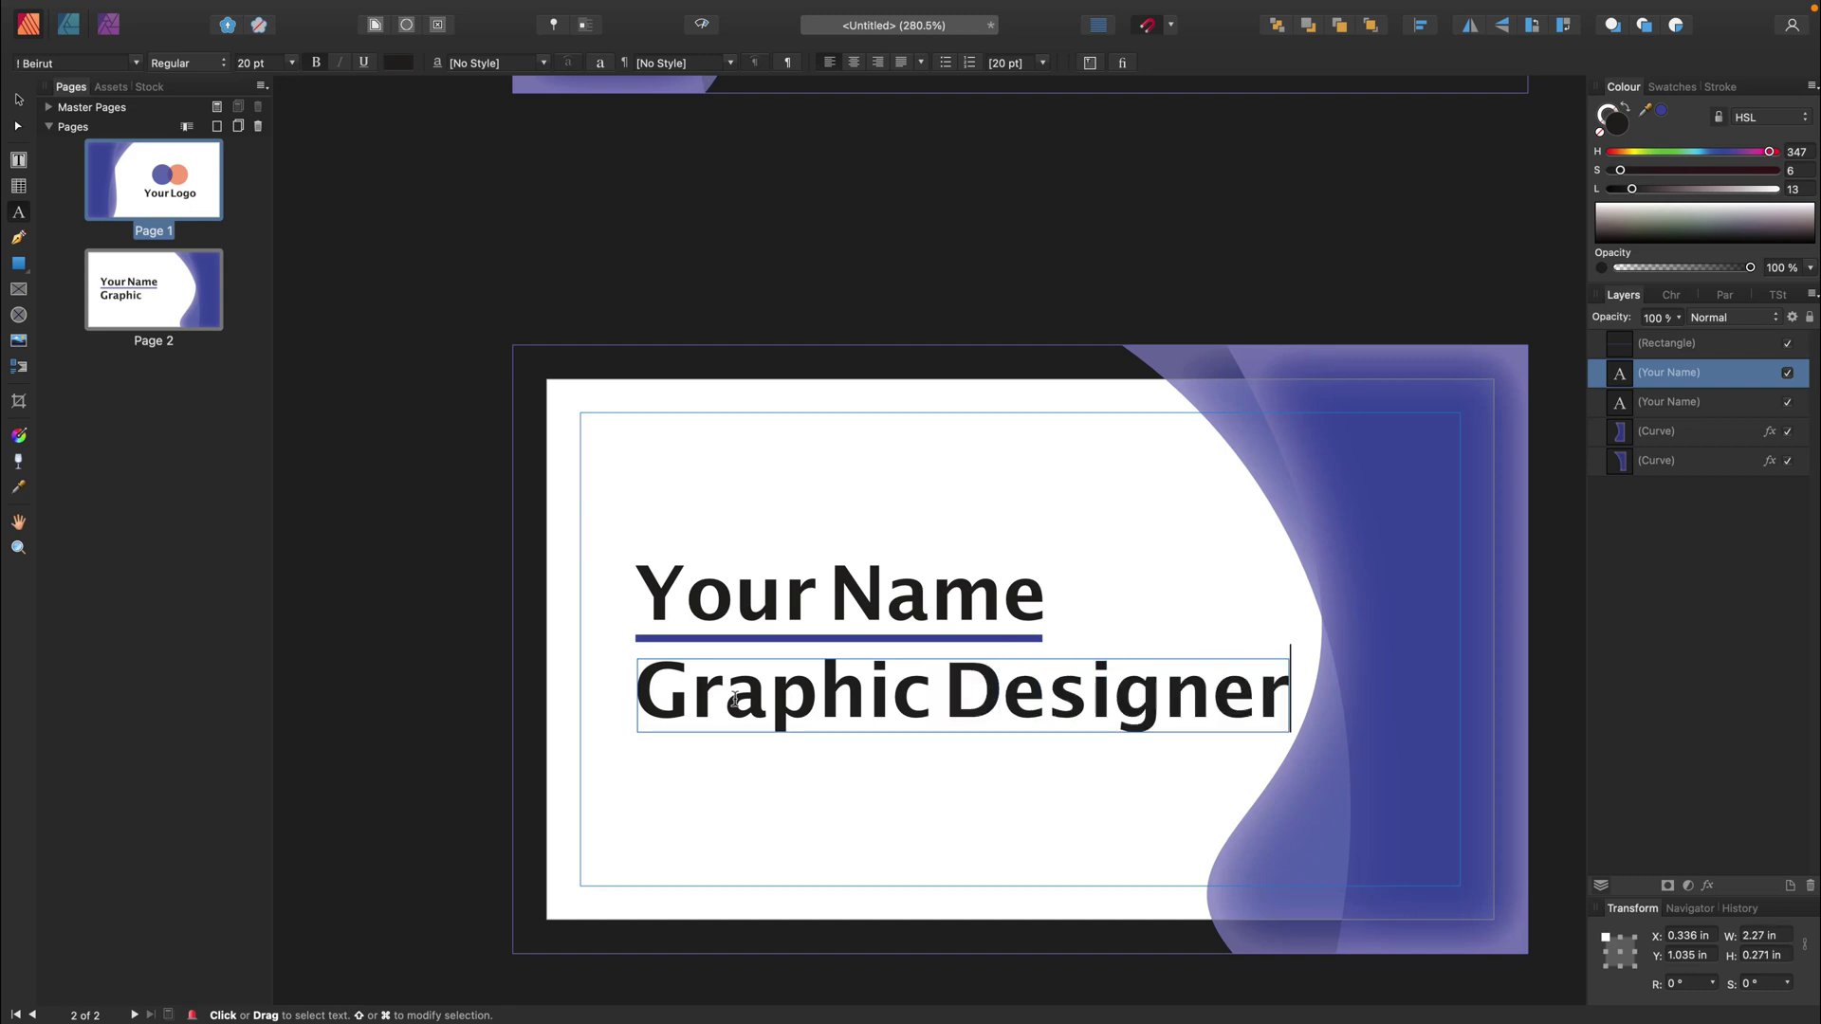
key(Escape)
- Set both Your Name and Graphic Designer in the Roboto font
click(19, 100)
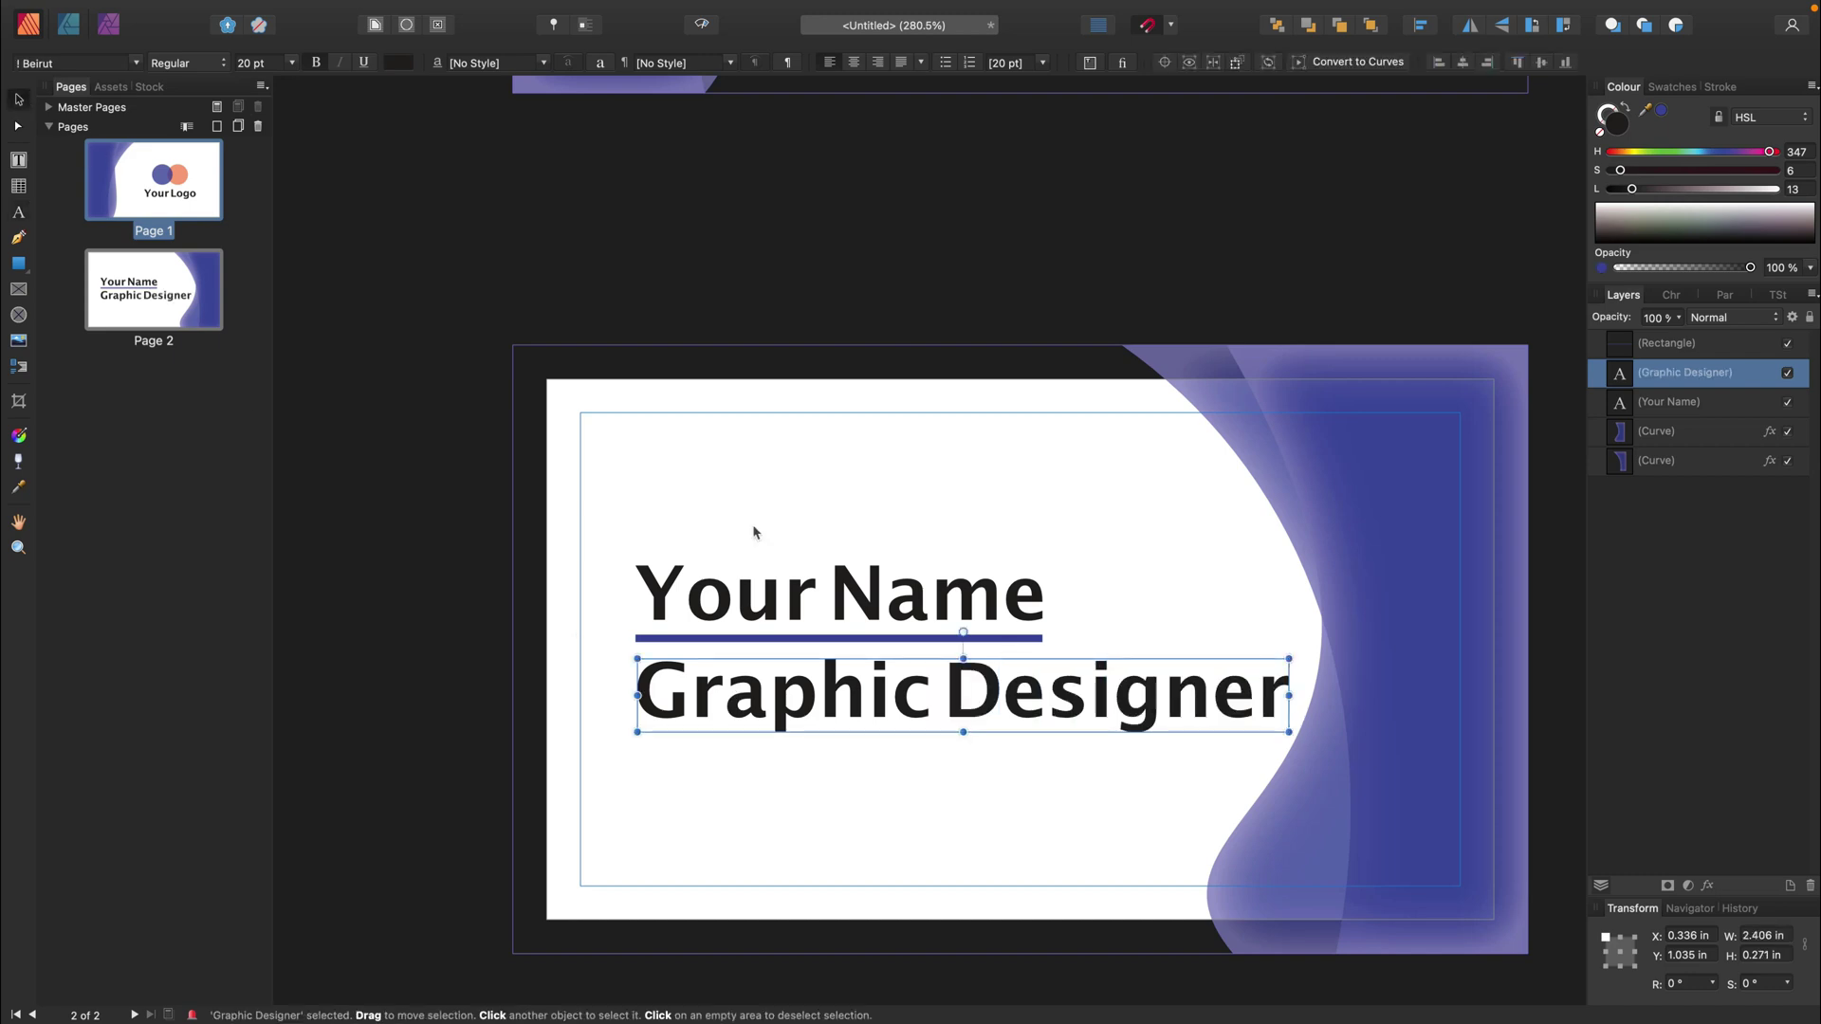
shift+click(723, 580)
click(88, 59)
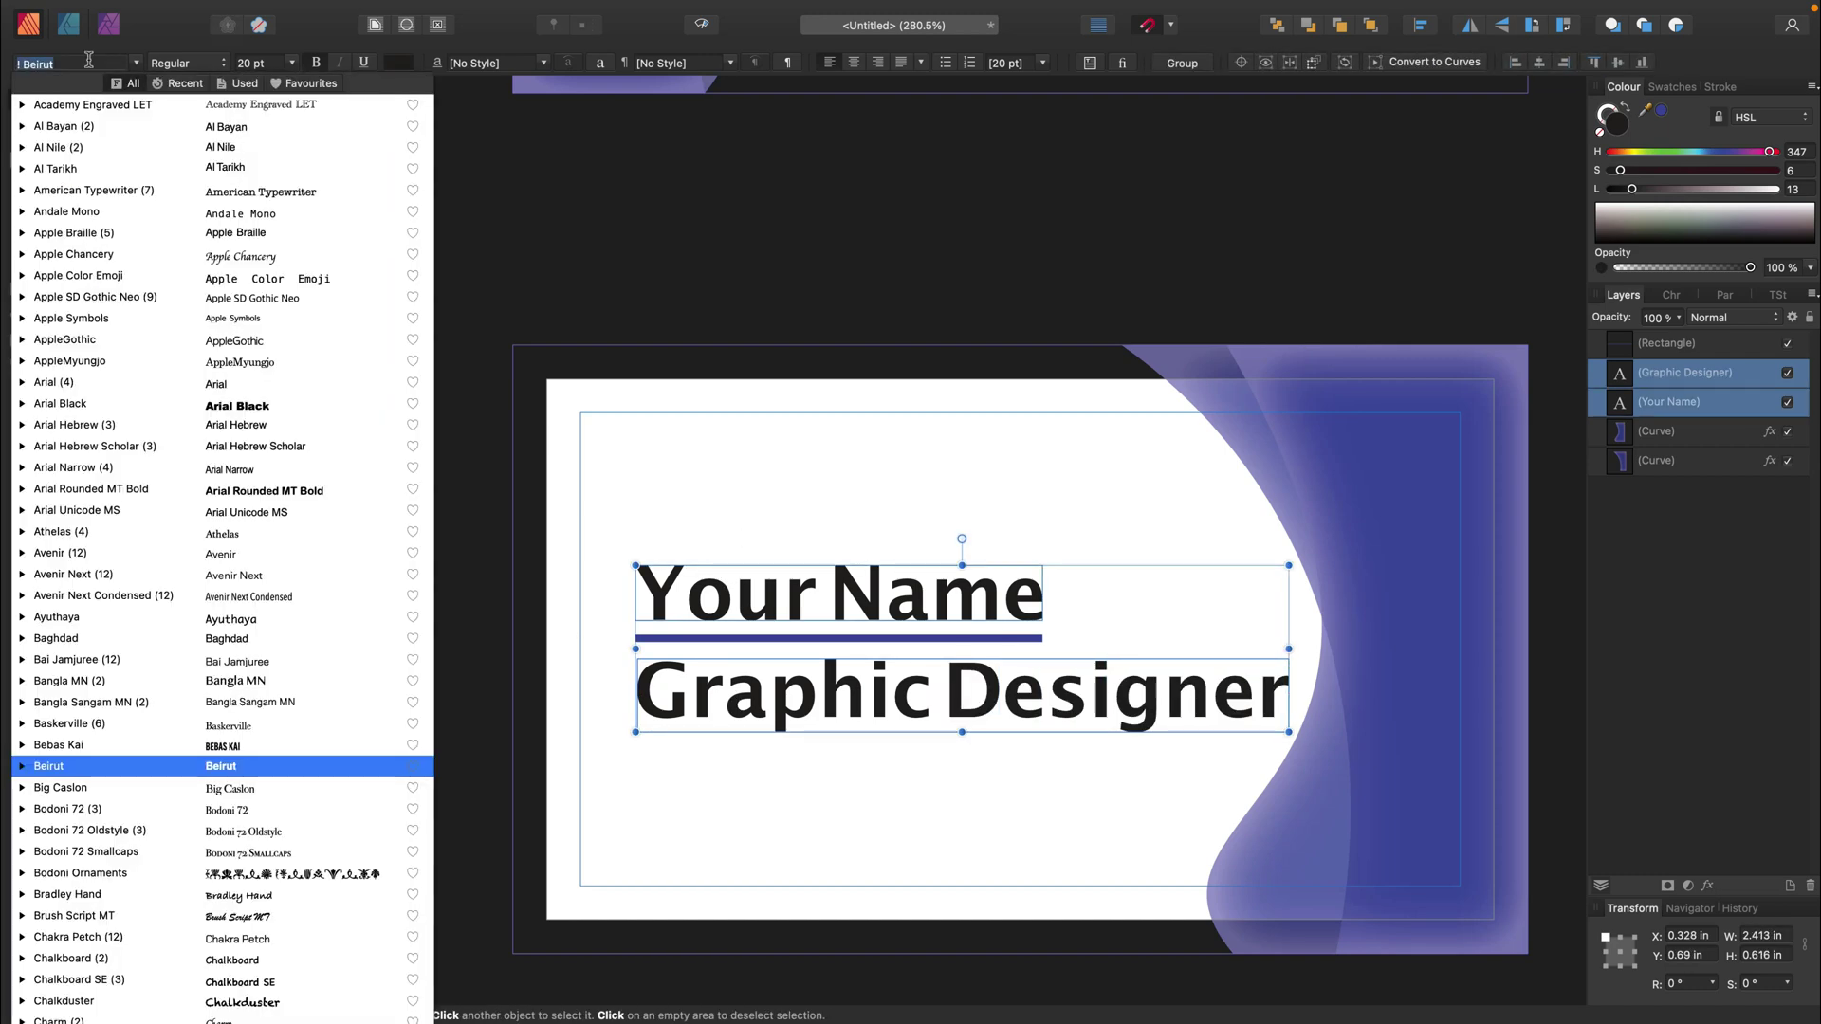
text(robo)
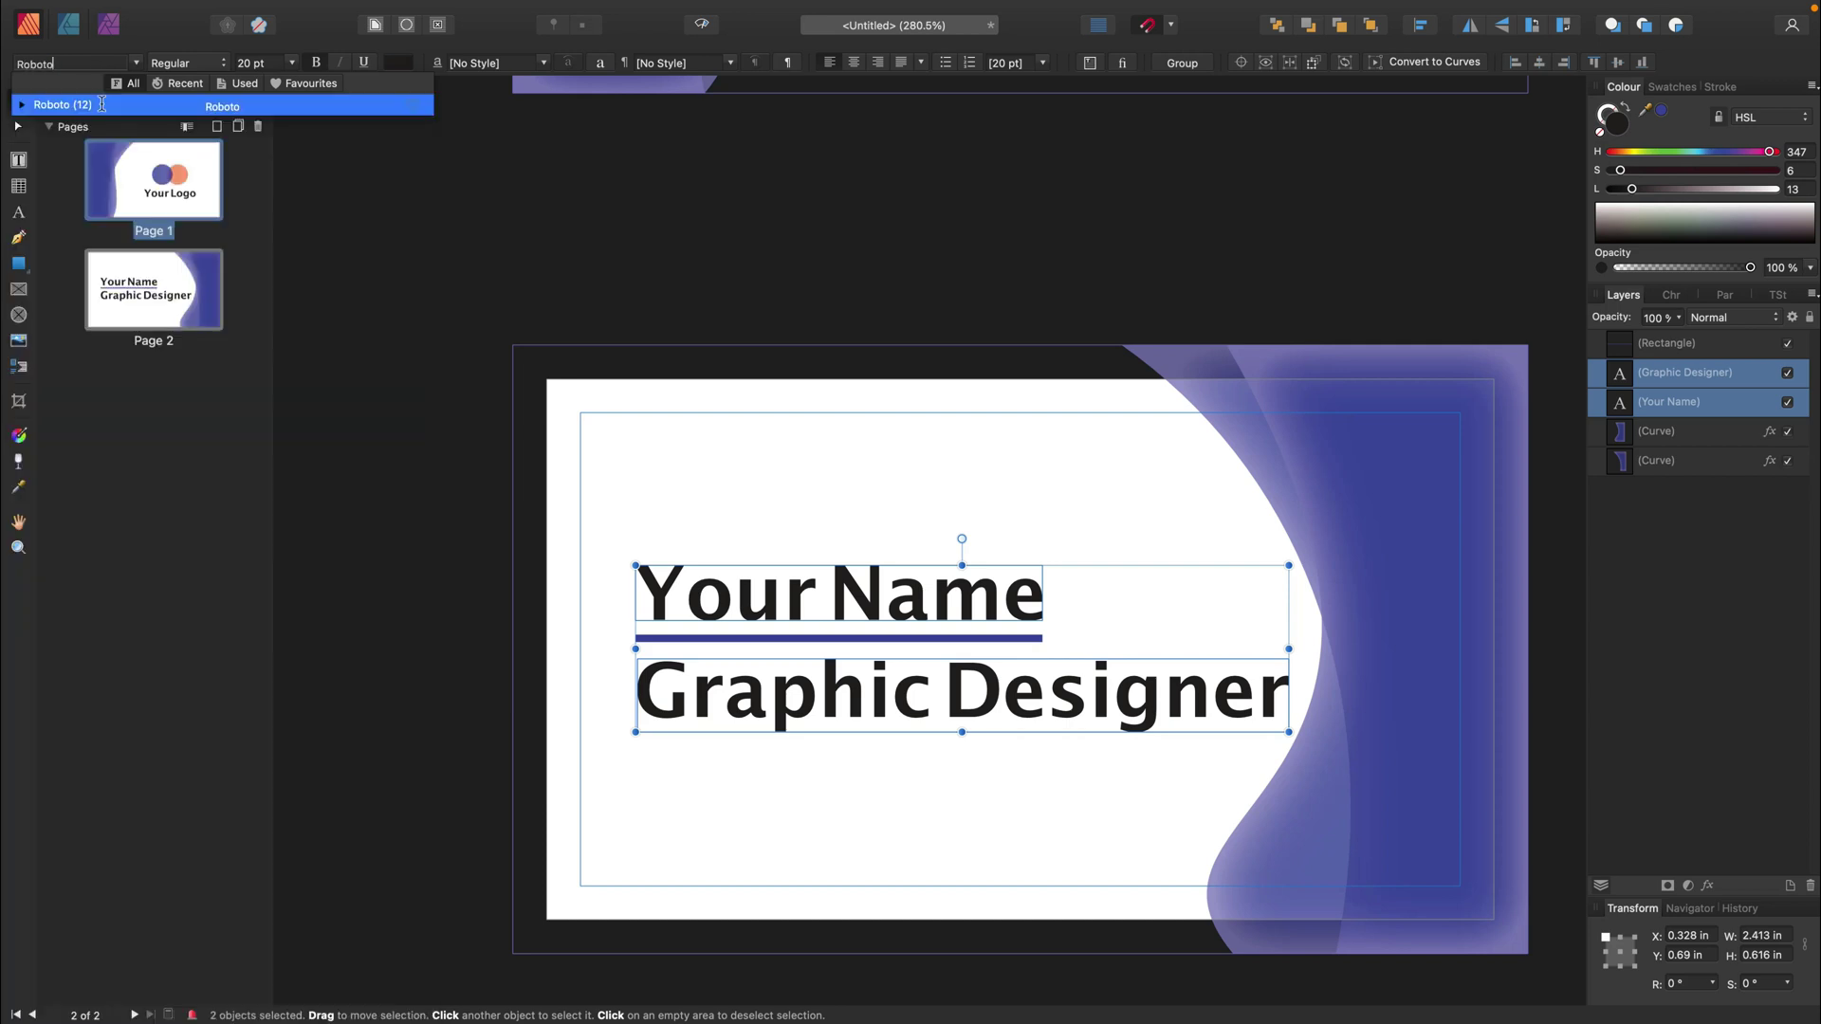
click(95, 104)
- Make Graphic Designer Roboto Light at 14.5 pt in the card's blue
click(1038, 514)
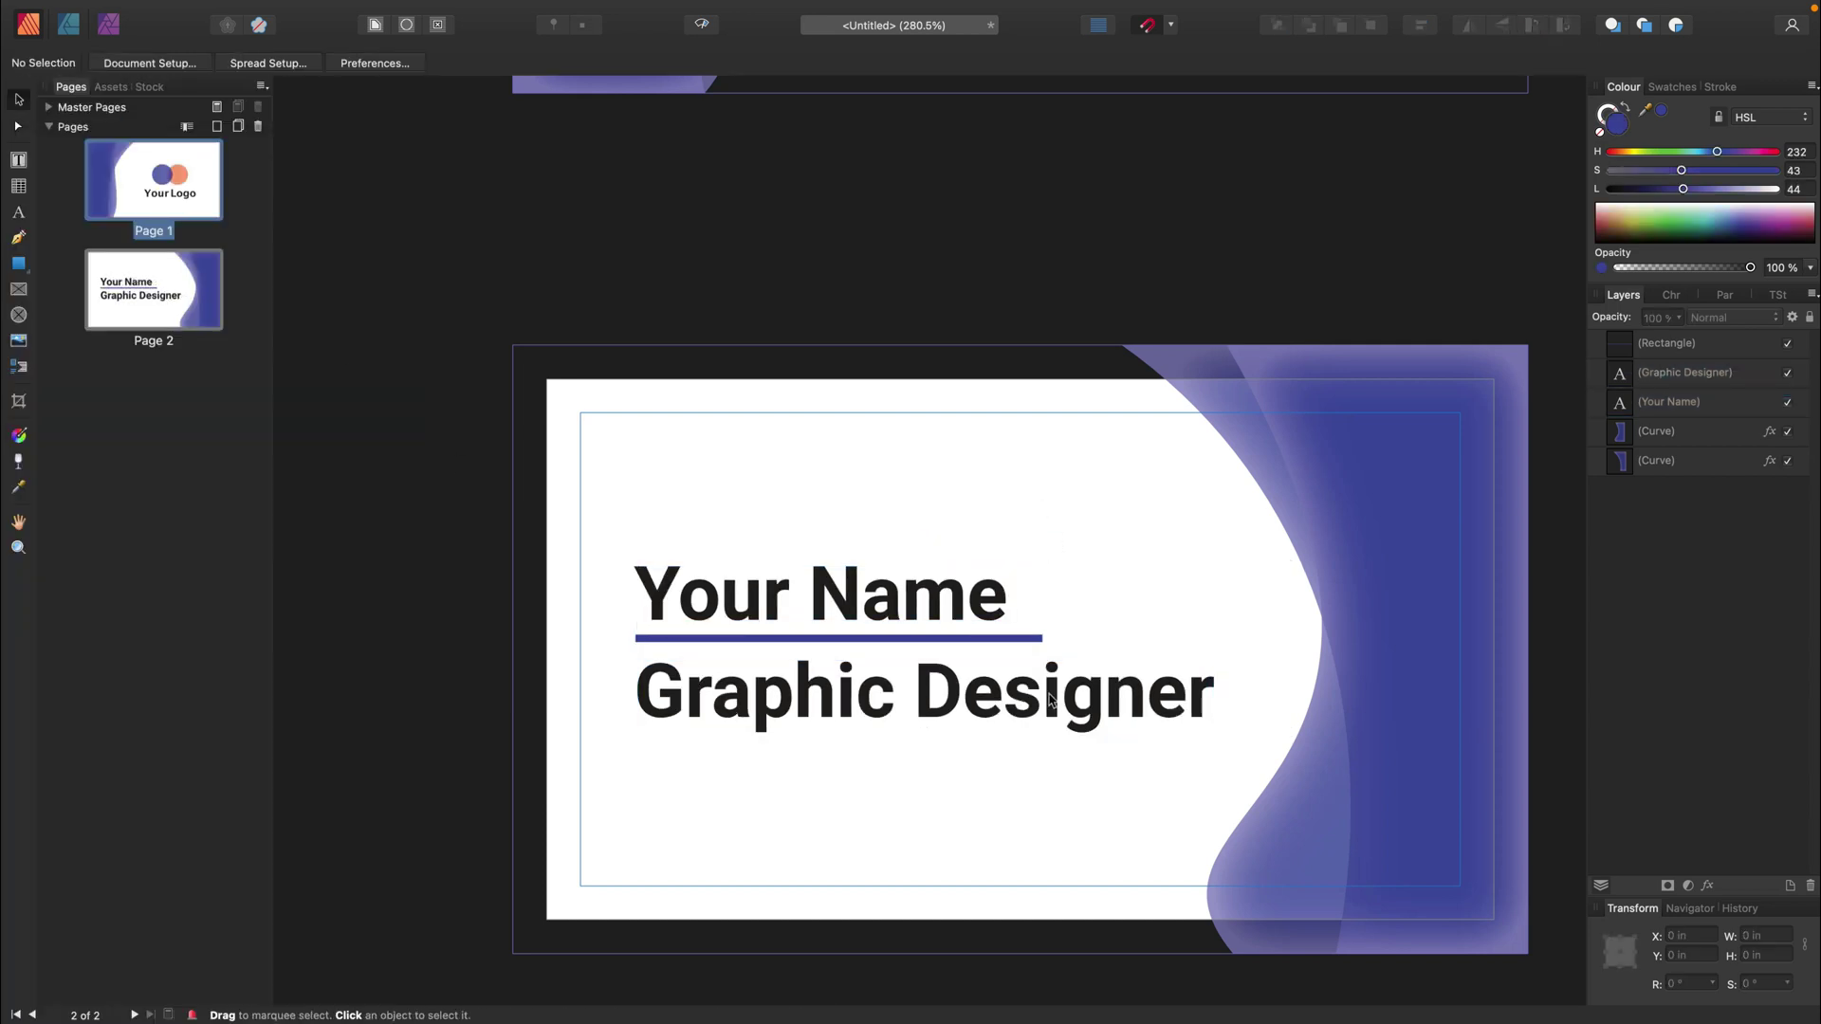
click(1051, 700)
click(219, 65)
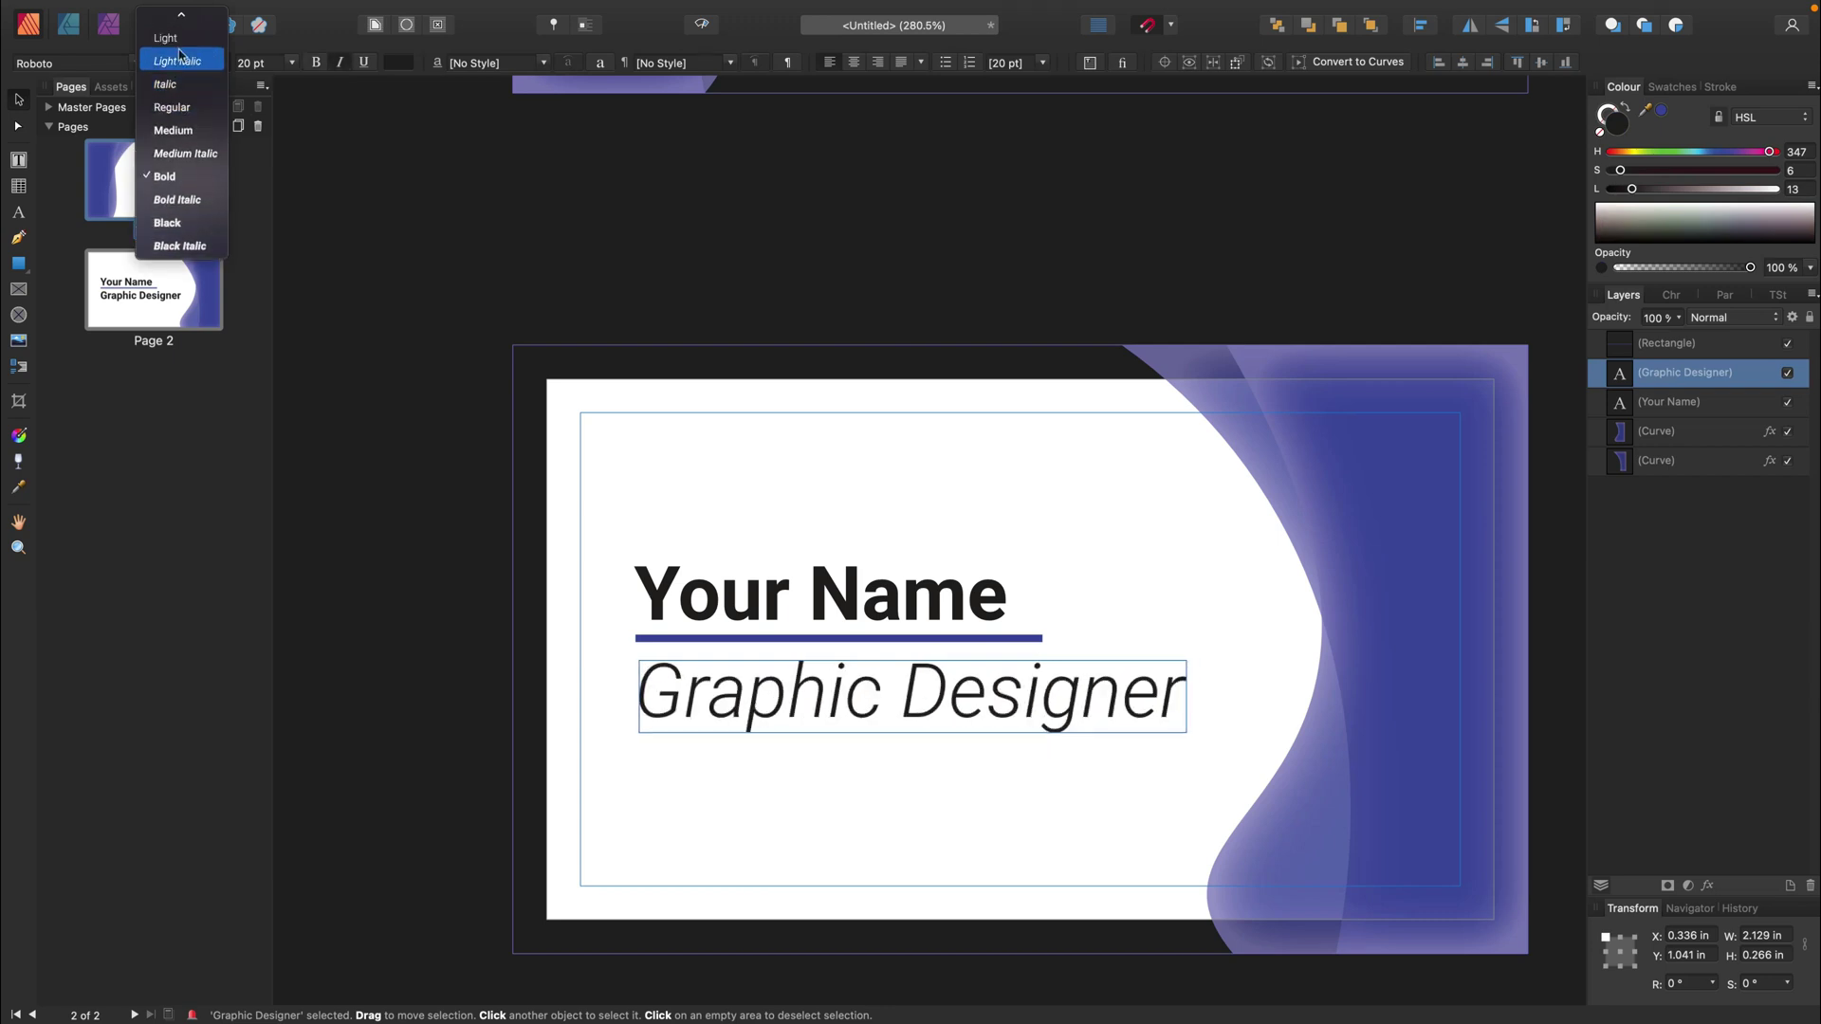
click(167, 38)
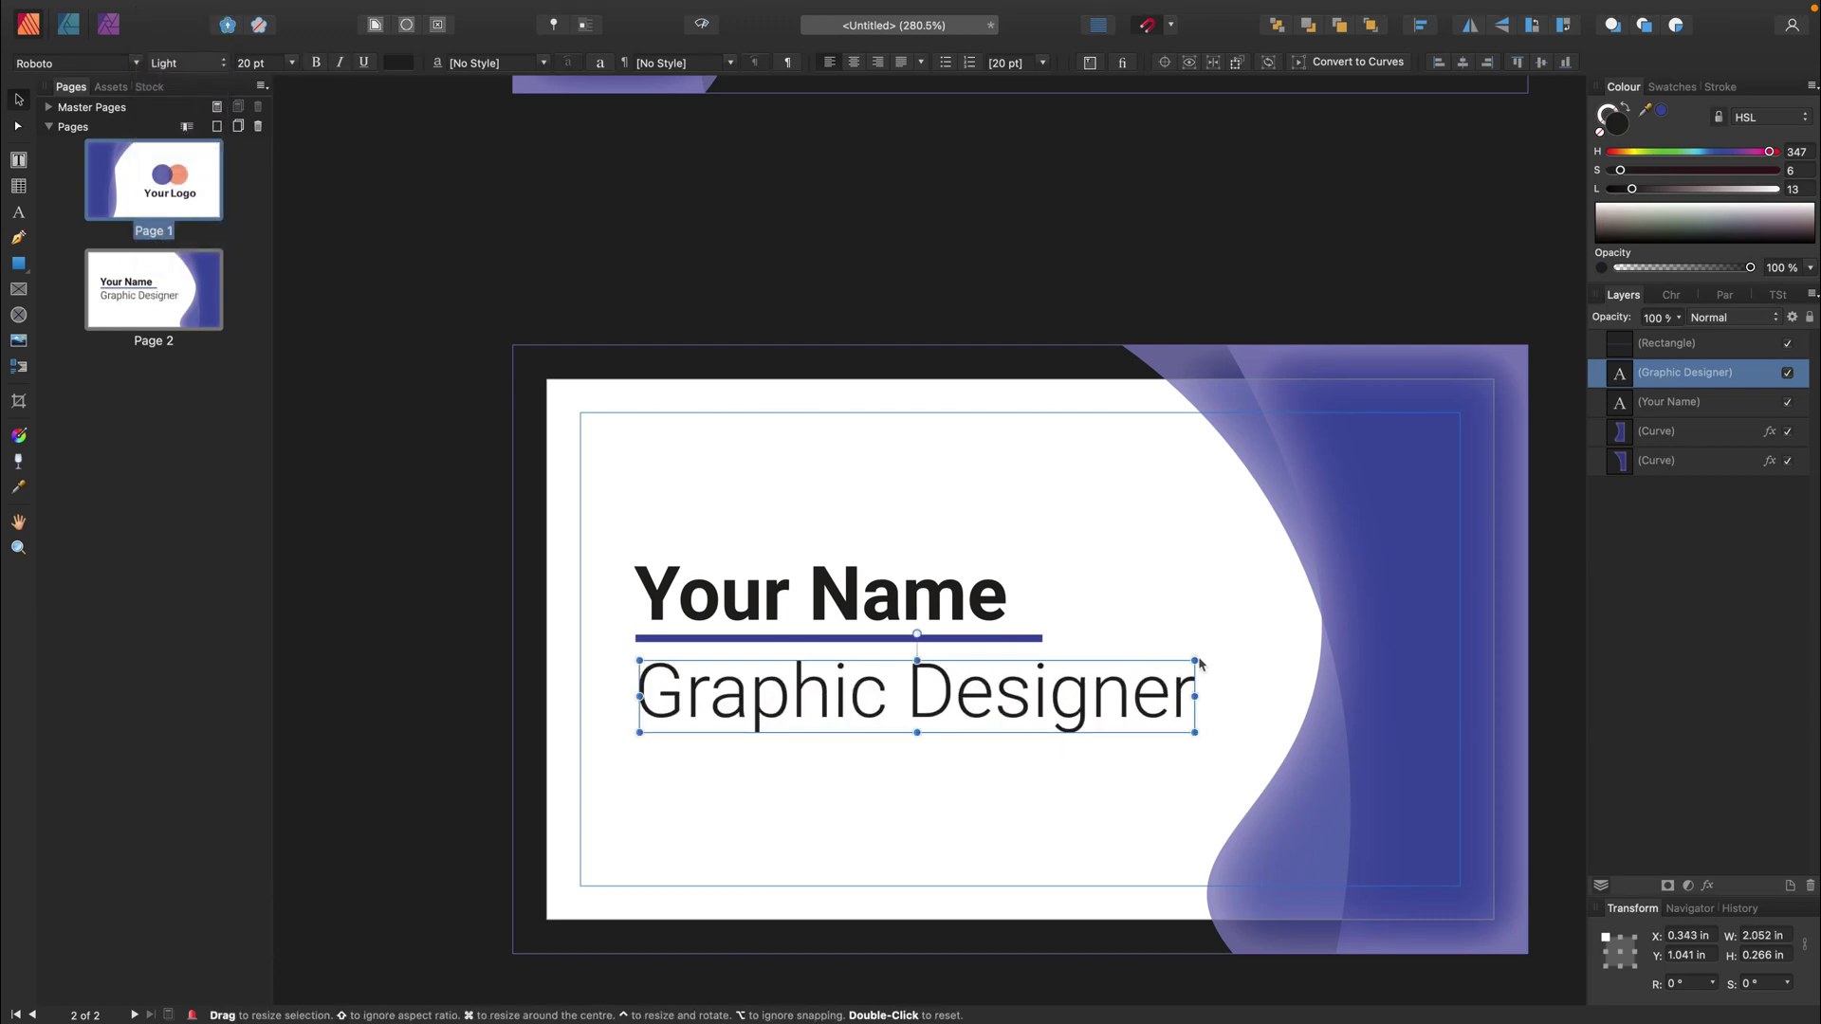
drag(1197, 662, 997, 665)
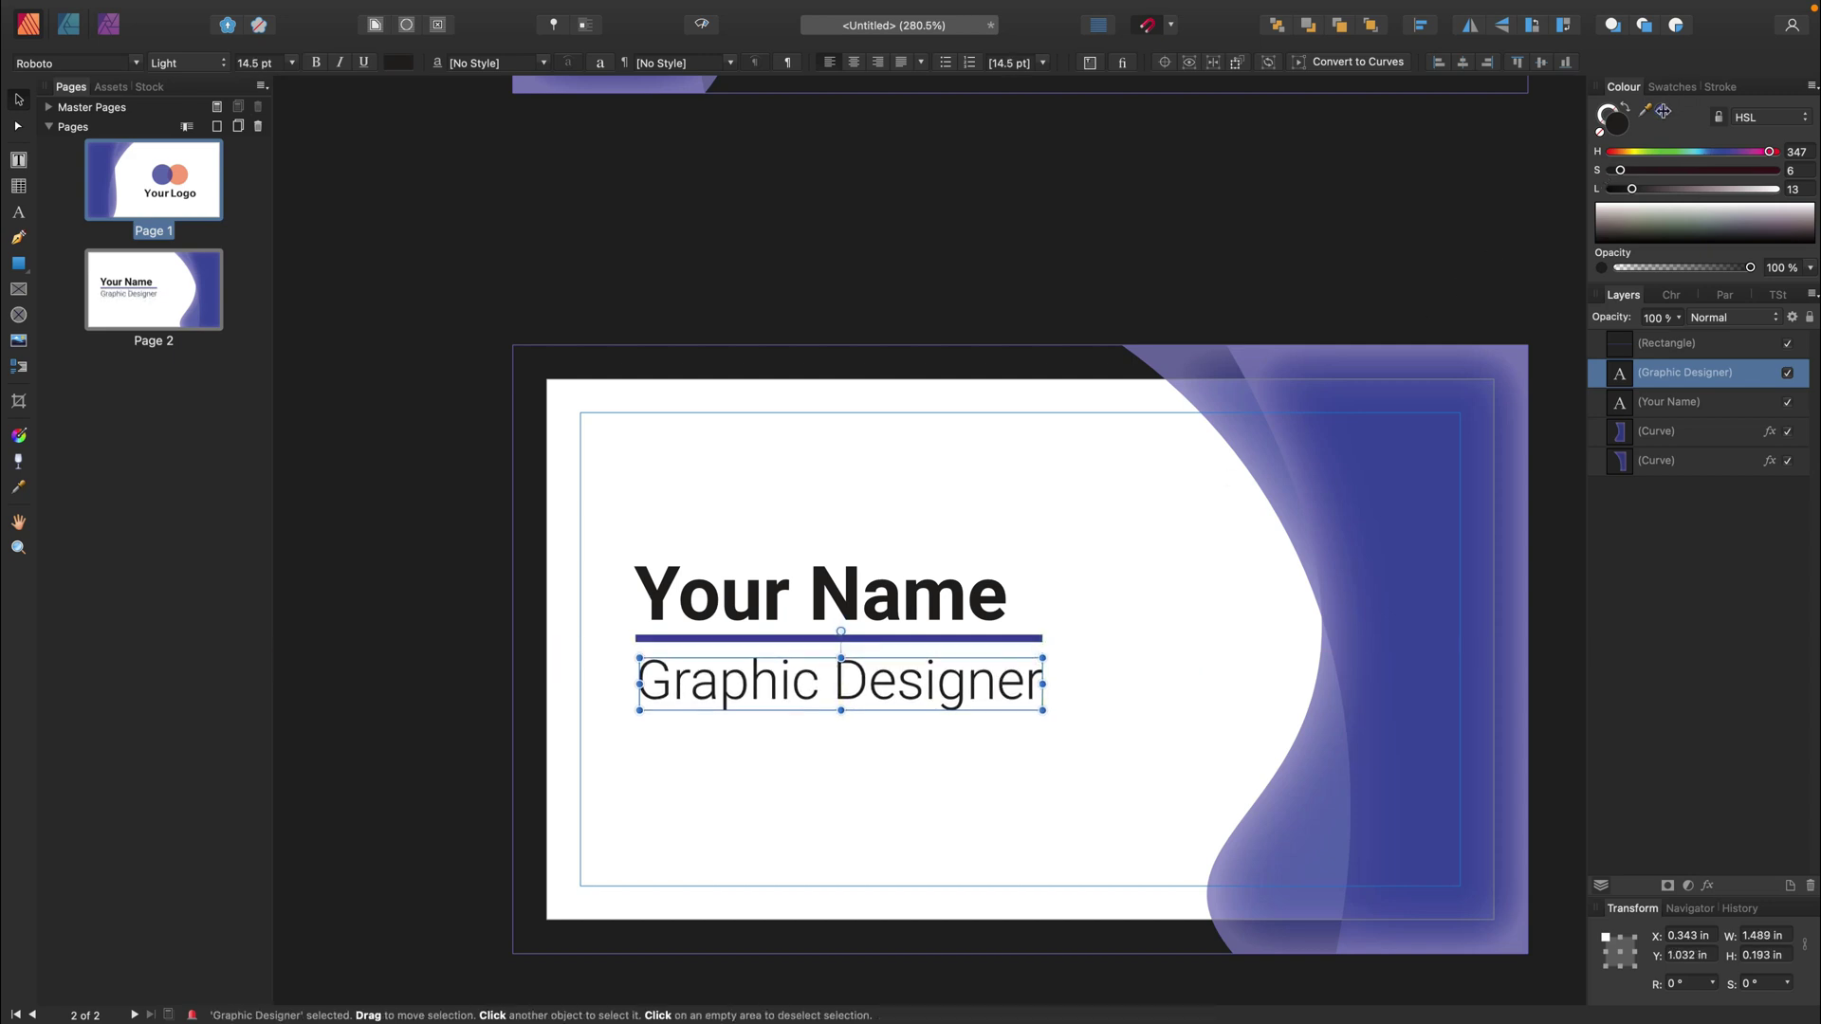
drag(1664, 111, 1052, 533)
- Realign Your Name over the bar, enlarge it to about 21.9 pt, and nudge Graphic Designer down
click(913, 595)
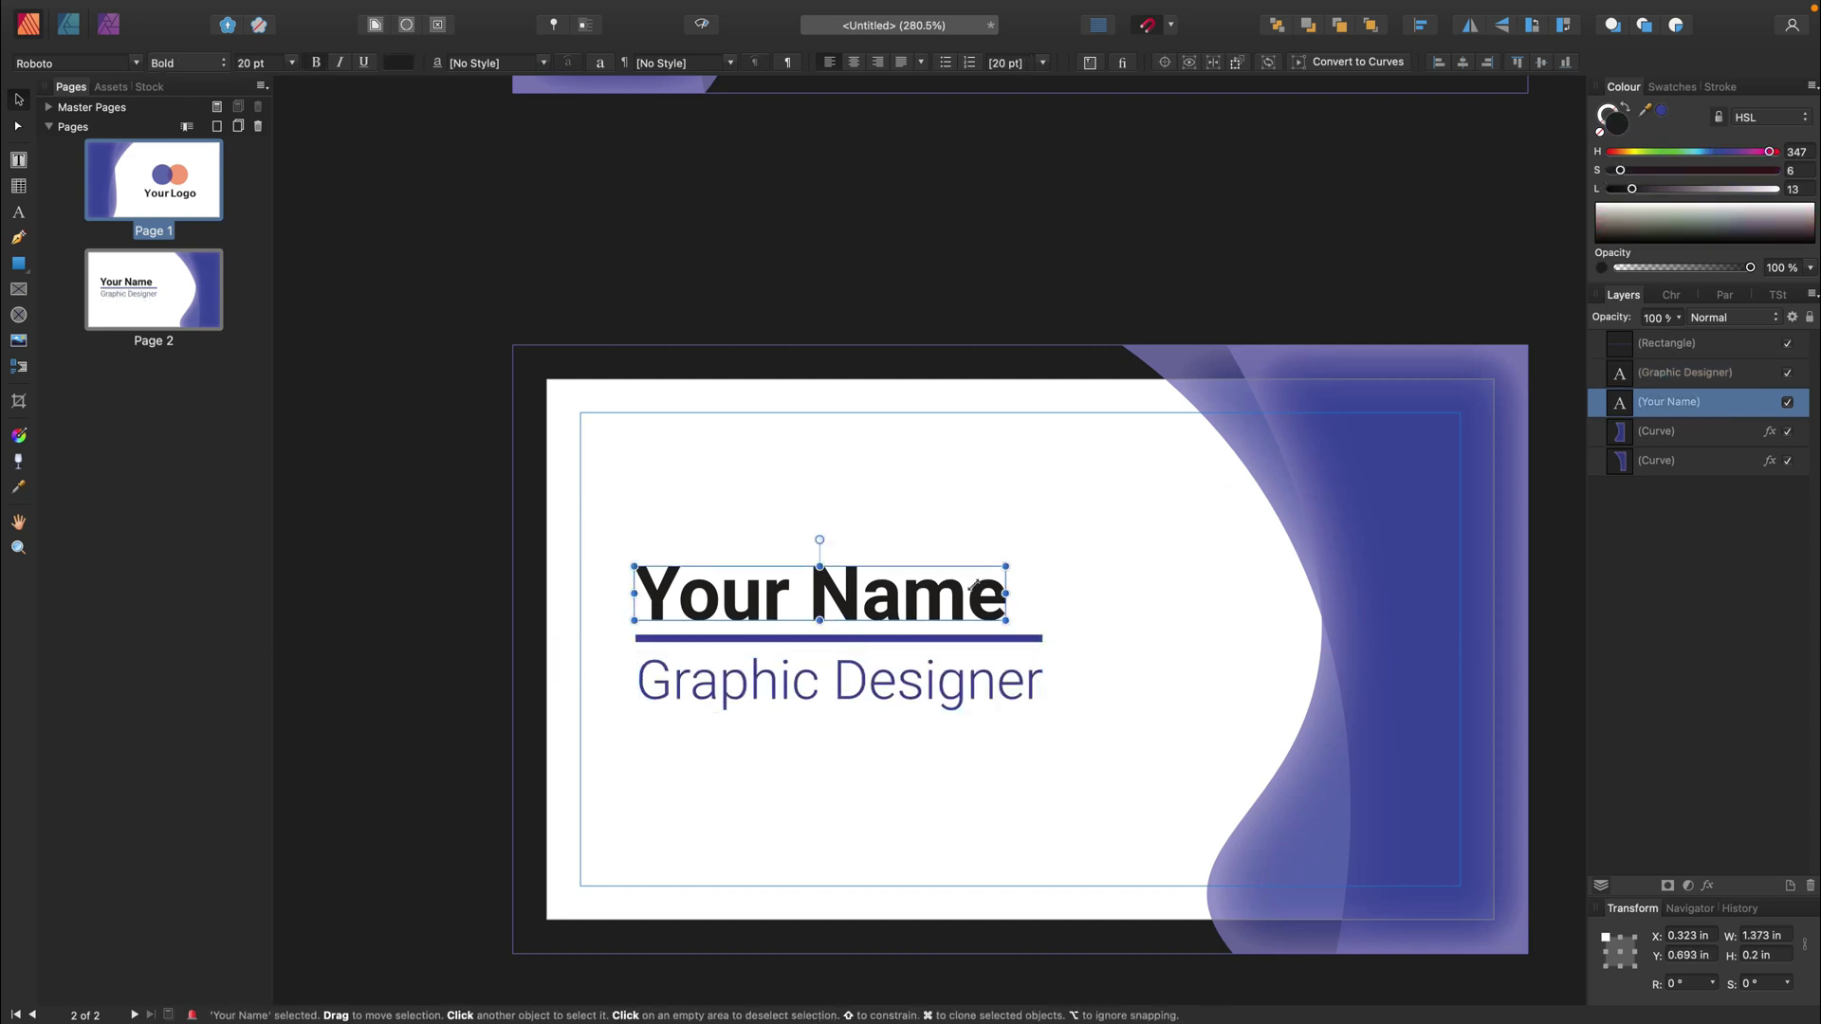
drag(962, 599, 986, 598)
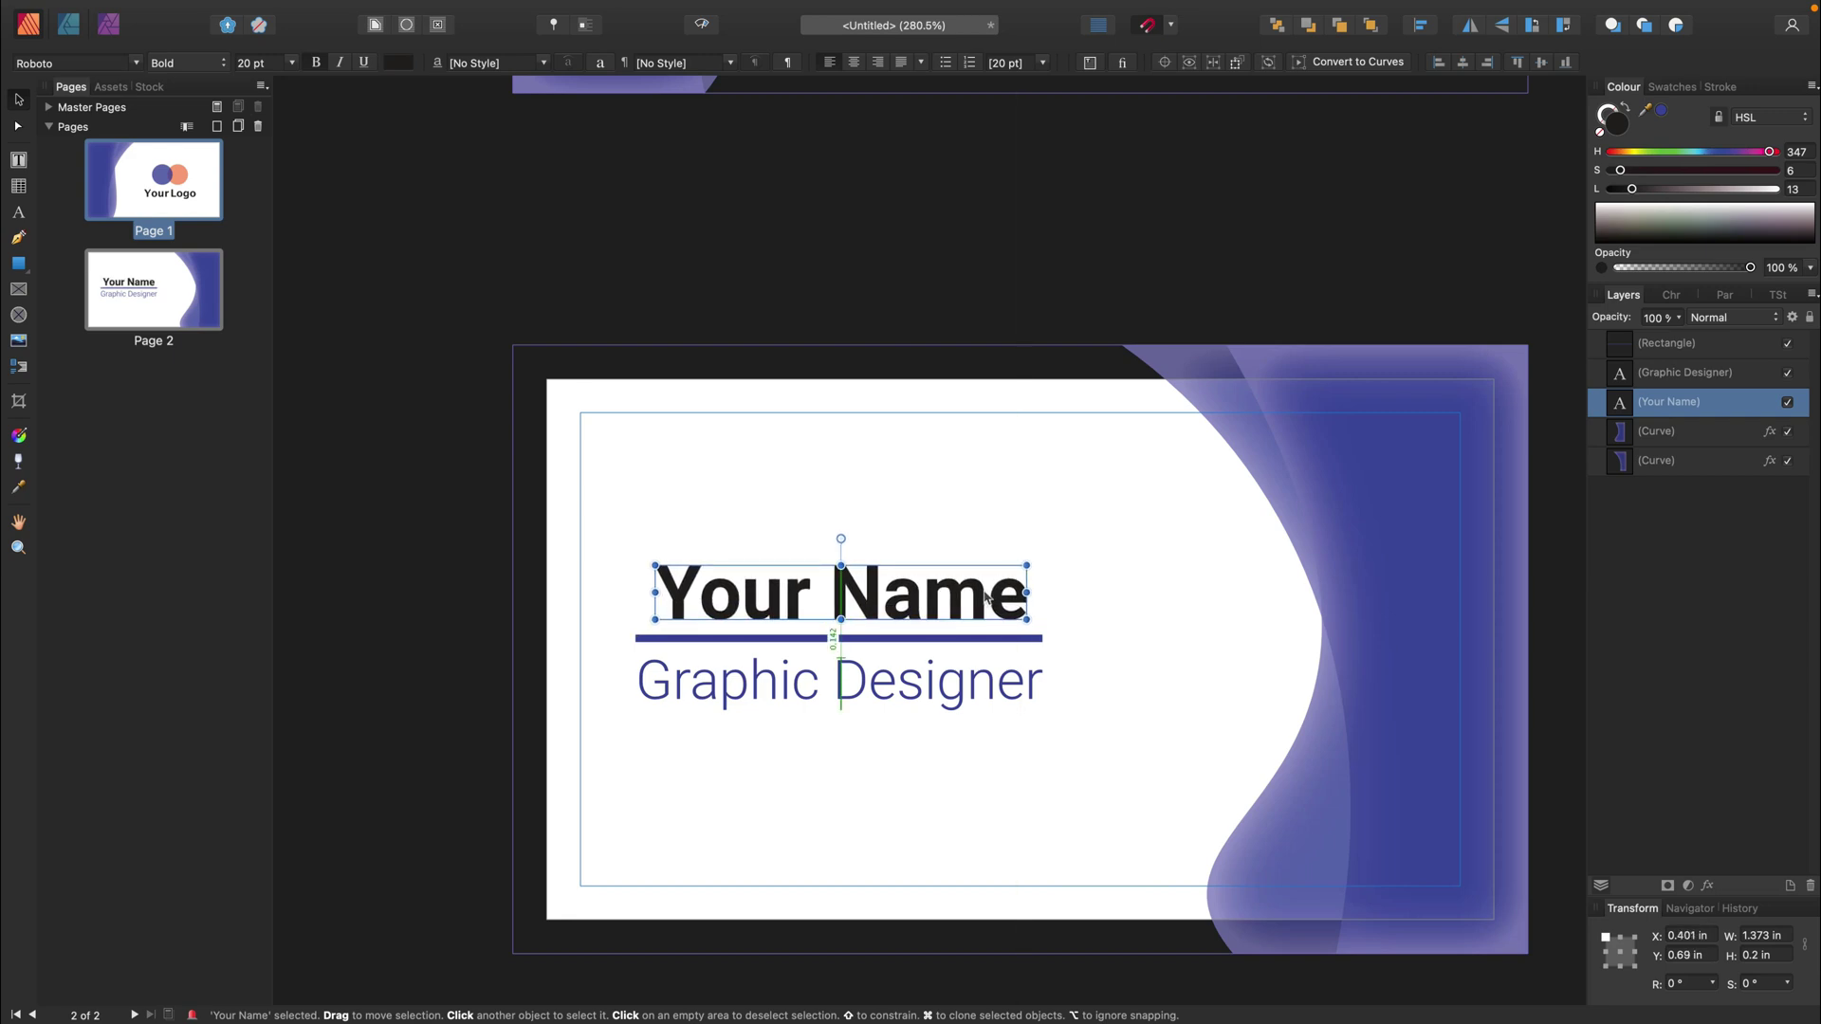
click(801, 551)
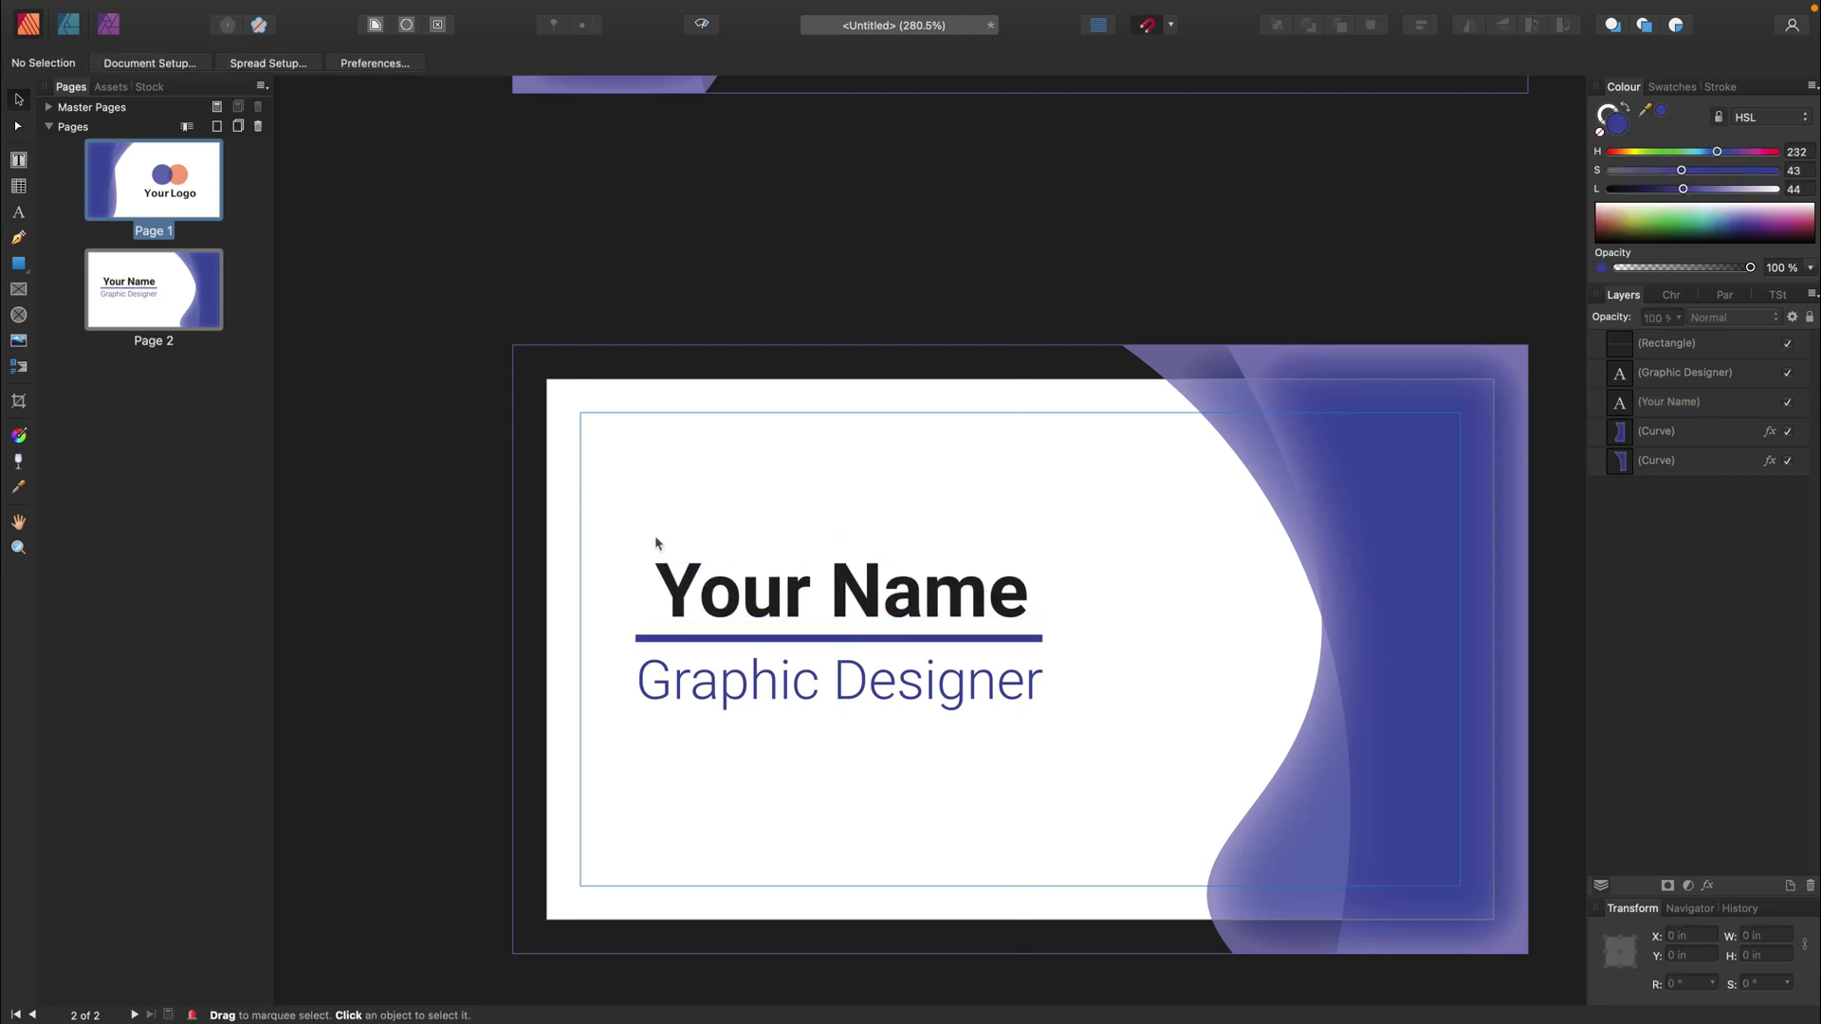
drag(678, 579, 655, 589)
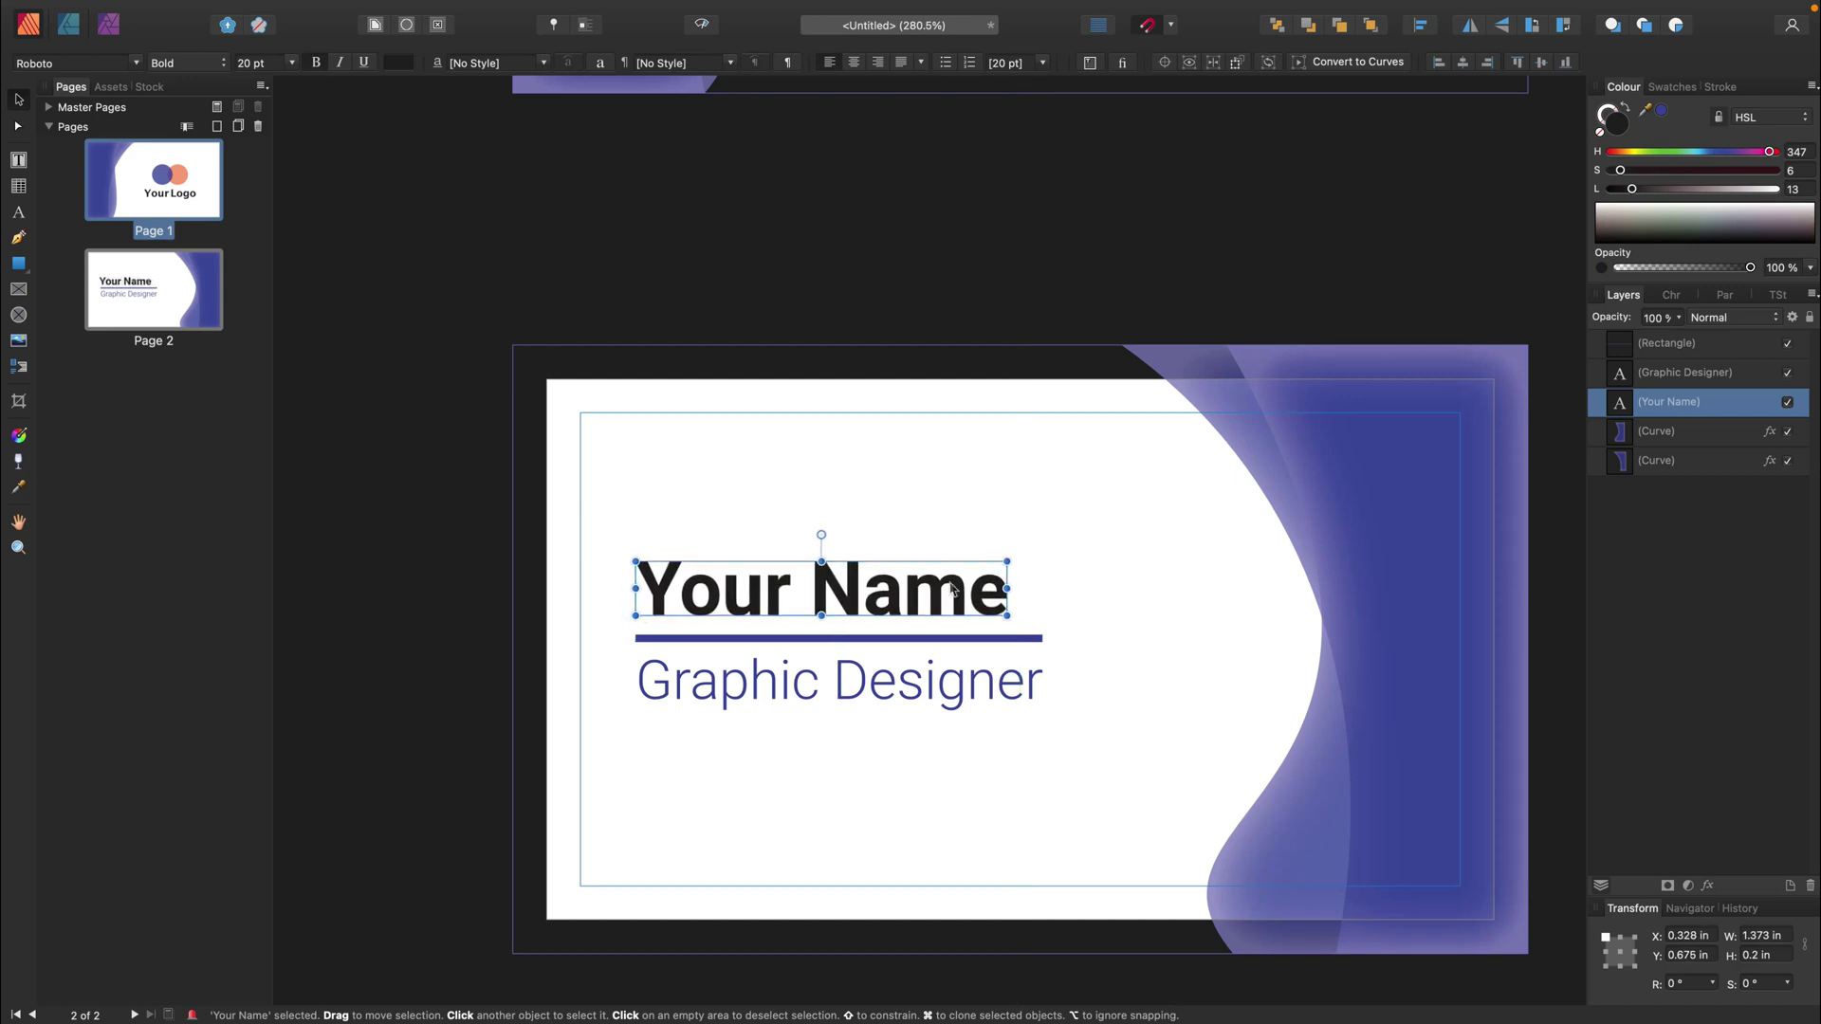
drag(1007, 562, 1042, 556)
drag(891, 688, 903, 694)
- Move the name, bar and title block higher on the card back
click(655, 523)
drag(613, 532, 1100, 744)
drag(961, 707, 974, 831)
click(1041, 711)
click(974, 645)
double_click(975, 832)
key(super+a)
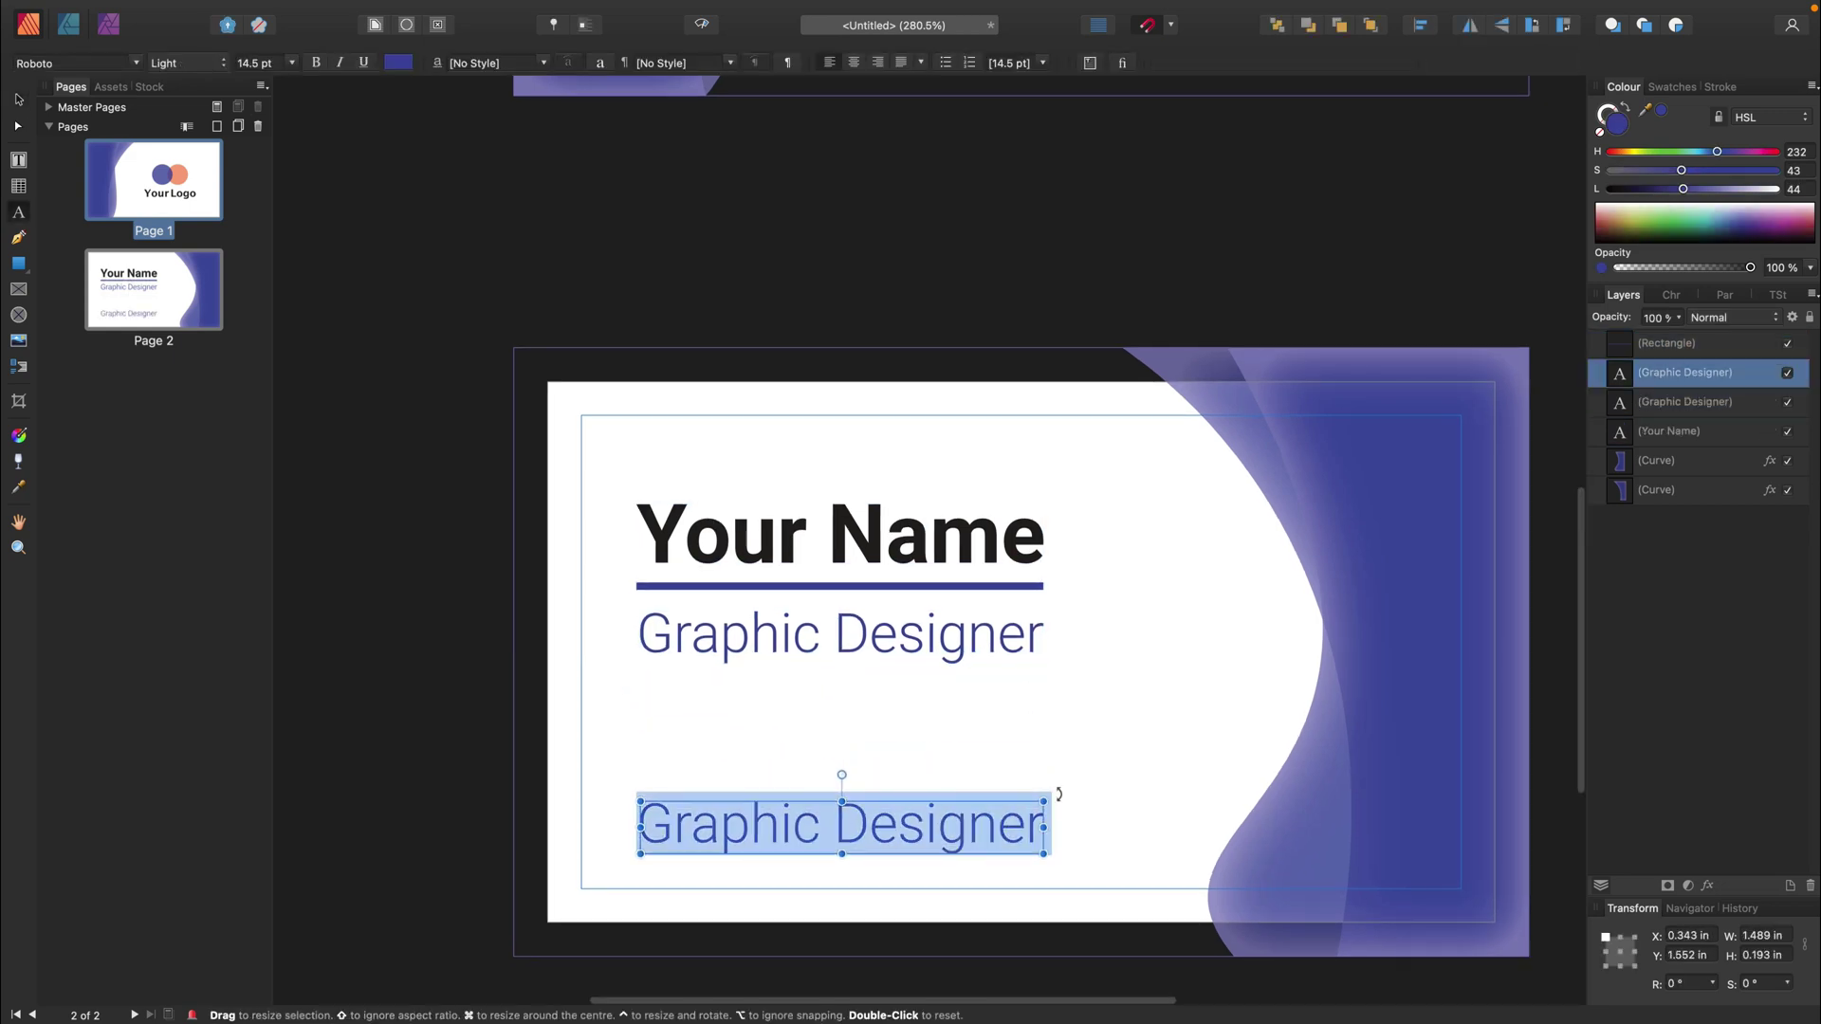
scroll(1072, 779, left, 1)
text(www)
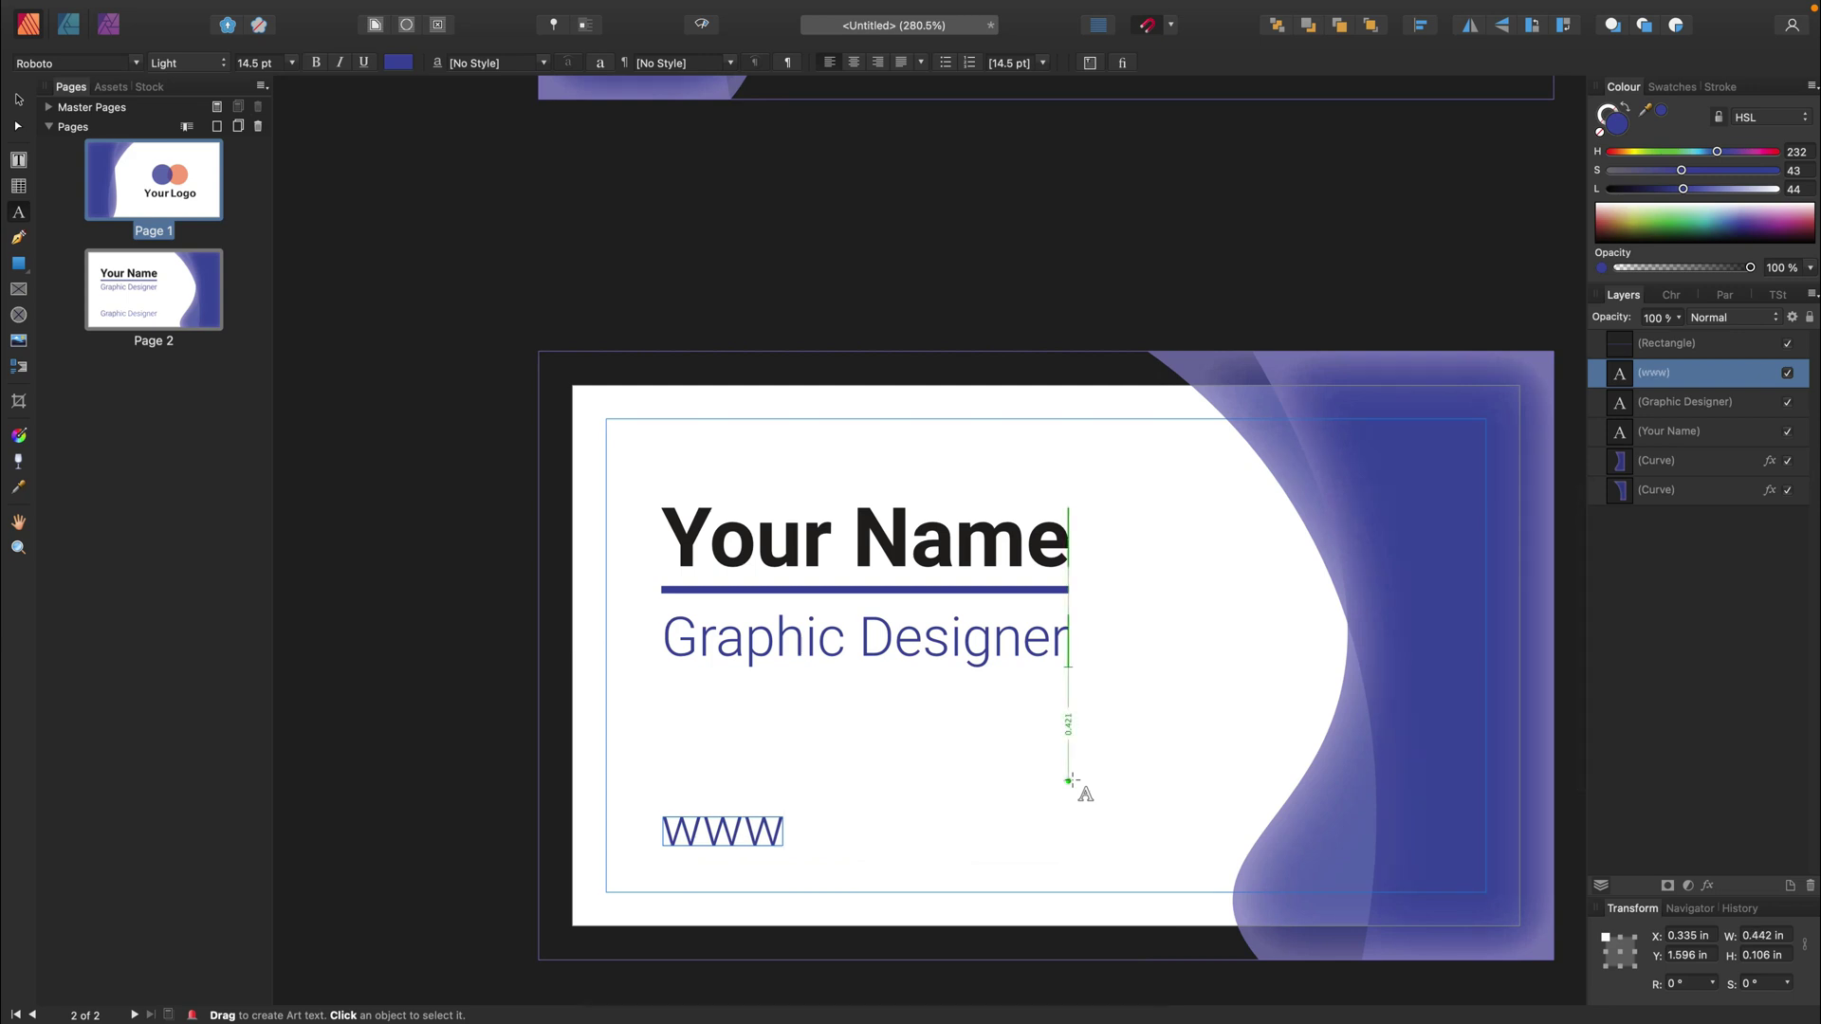
text(.we)
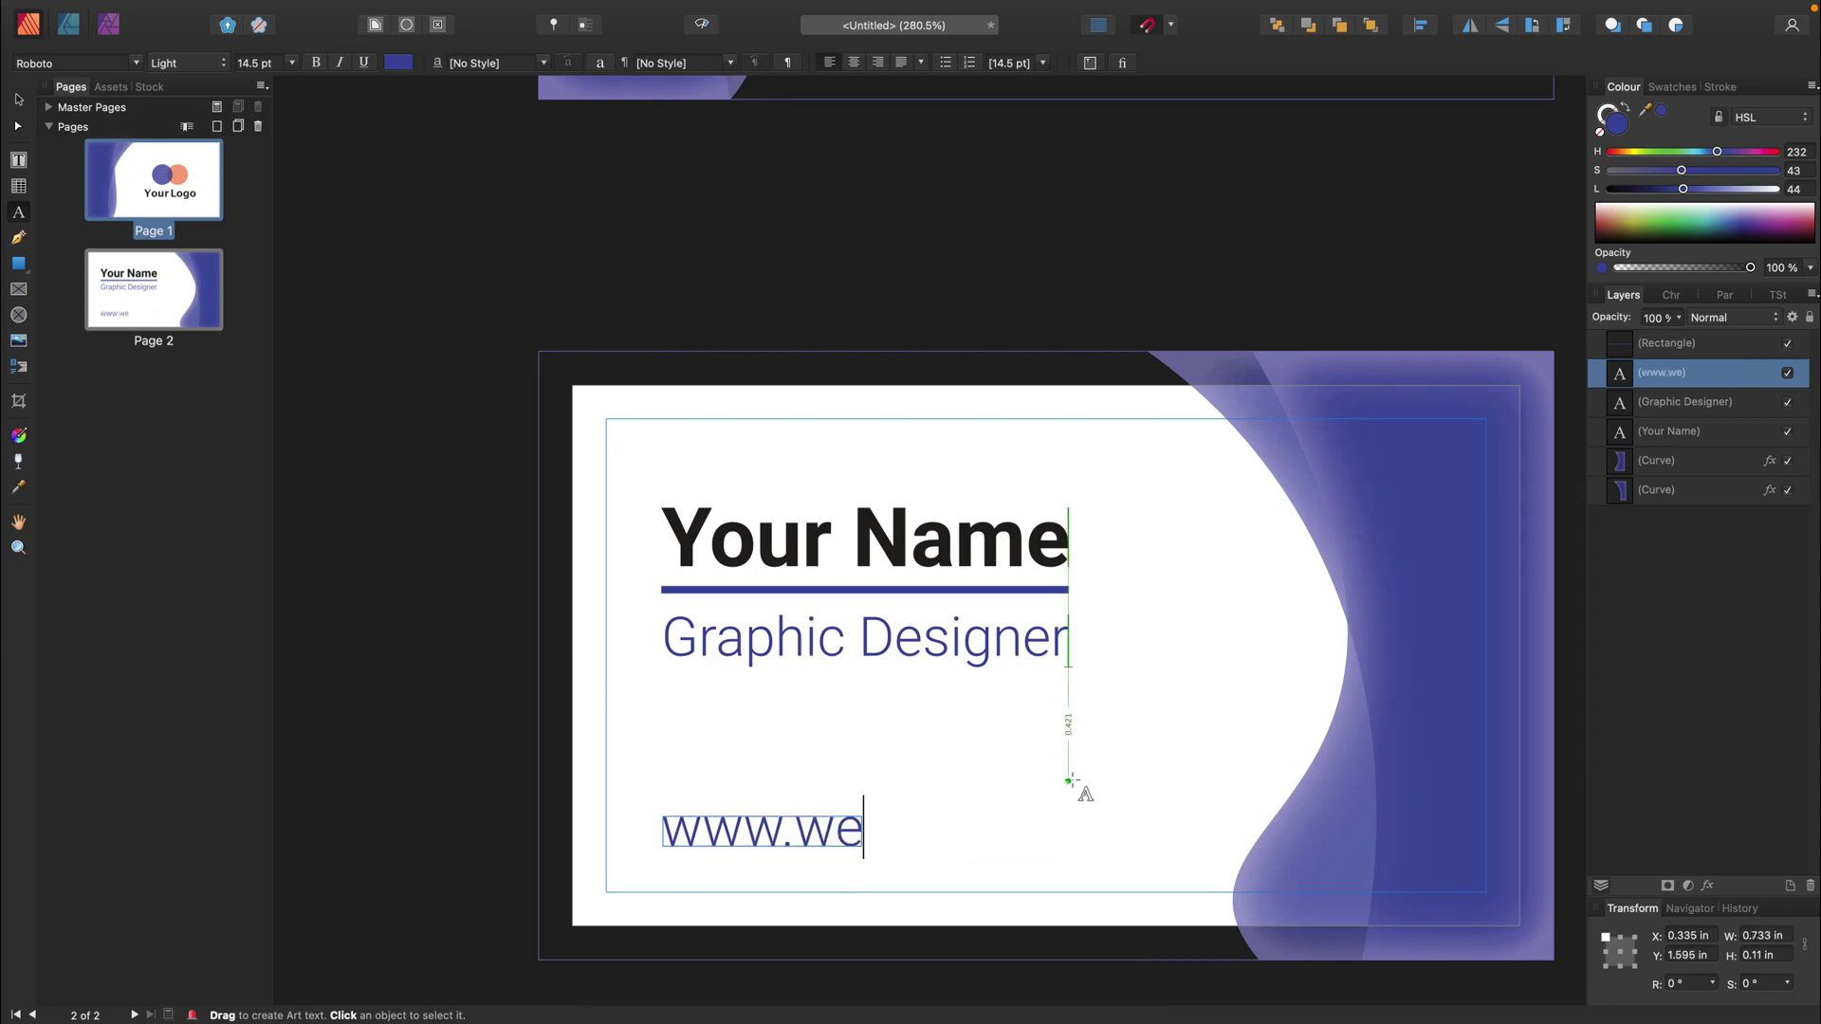
text(bsite.com)
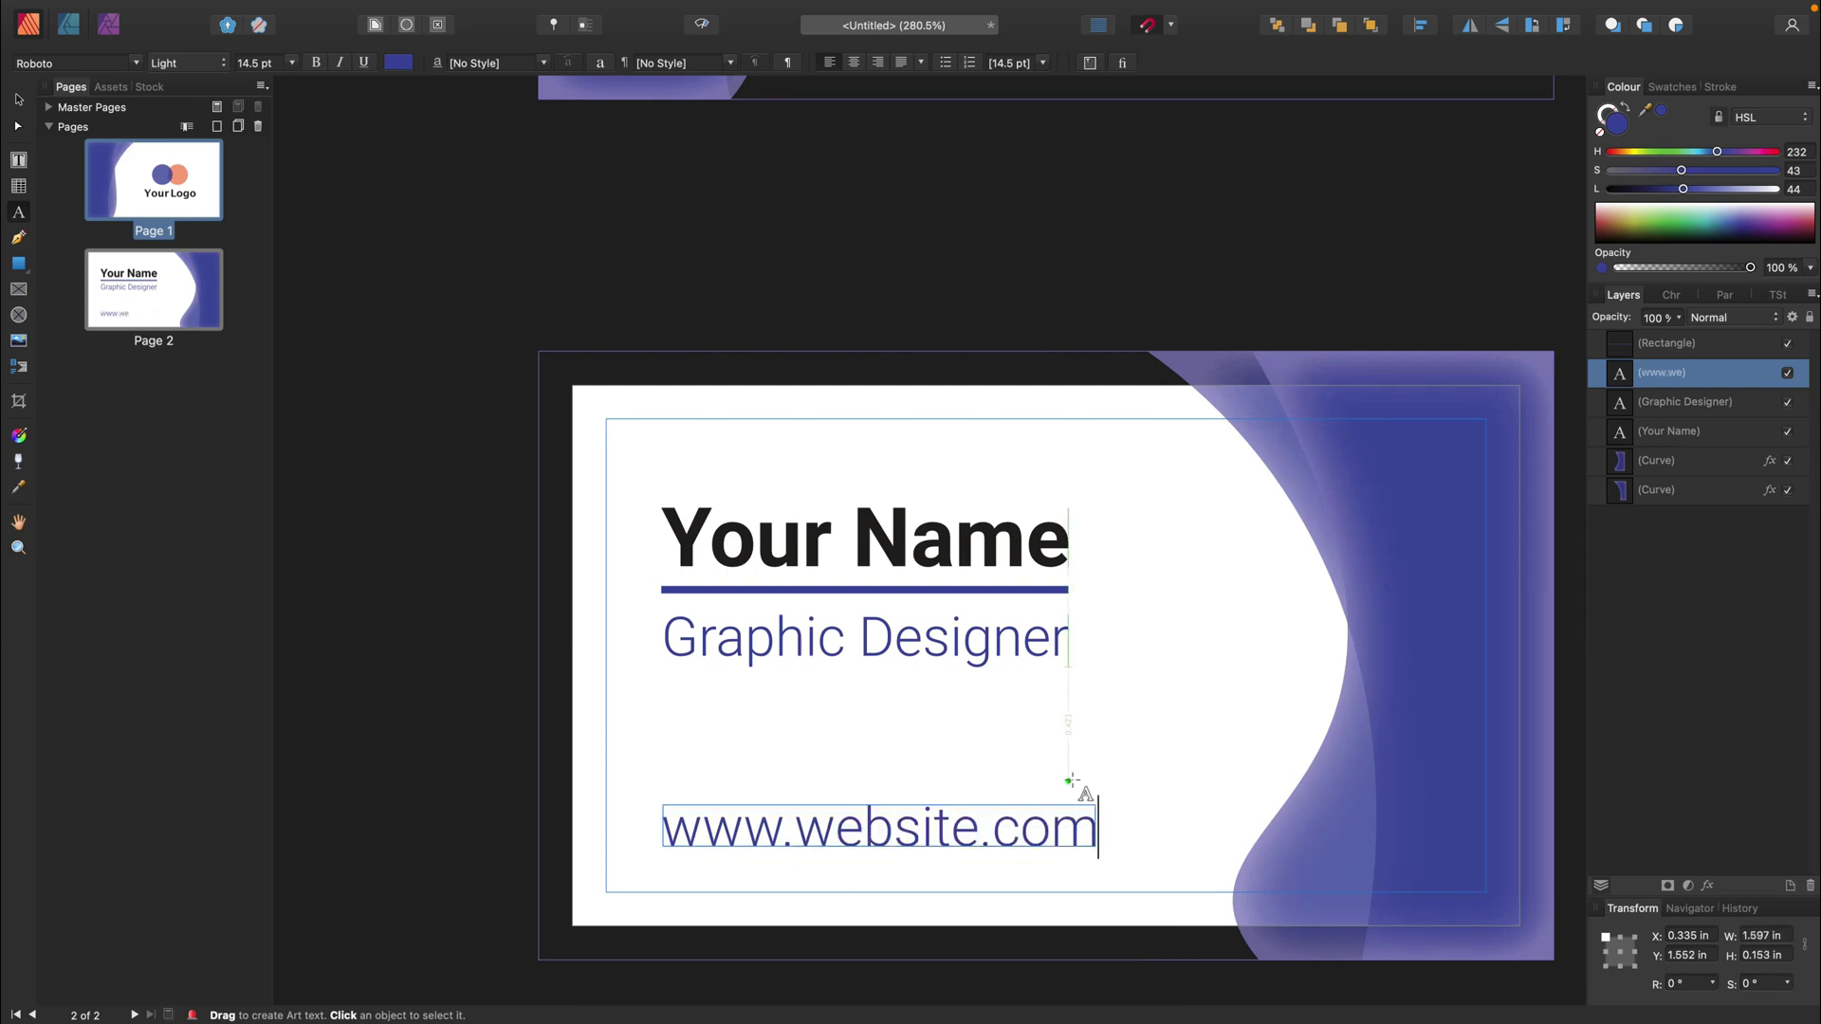
key(Escape)
click(19, 99)
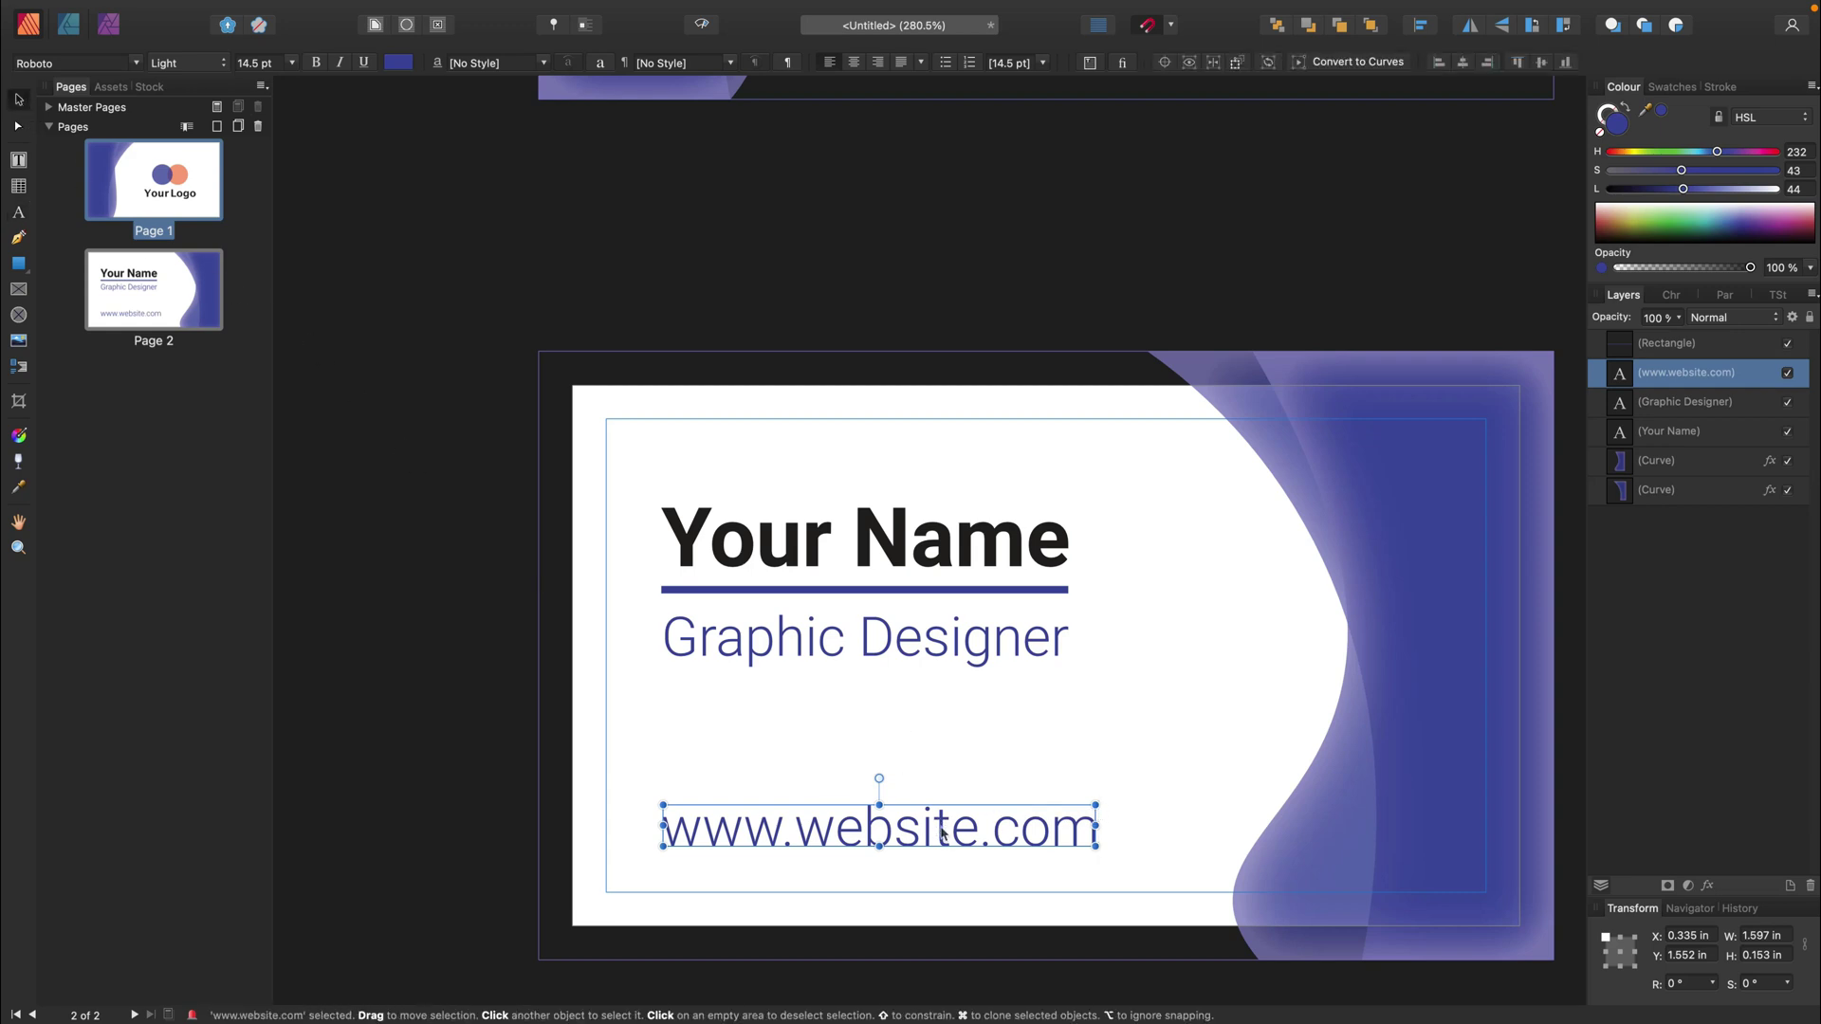
drag(943, 836, 943, 768)
double_click(937, 765)
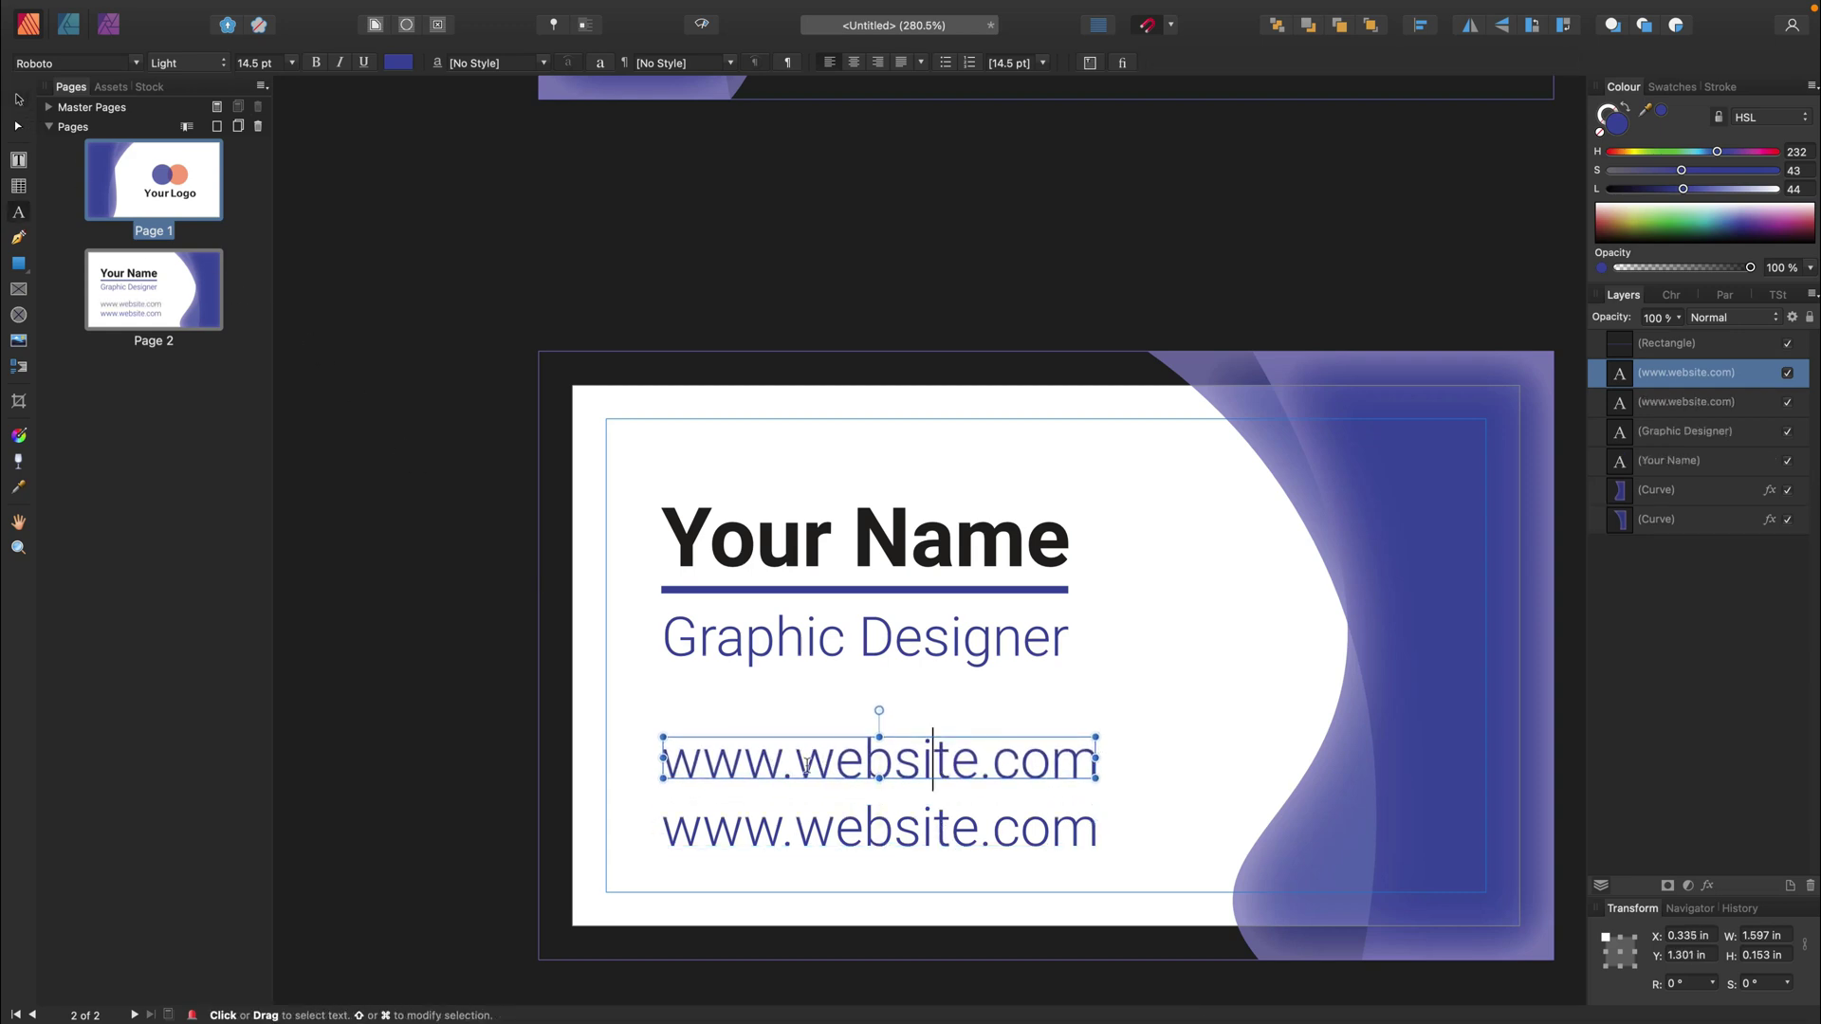
drag(748, 756, 667, 754)
text(mail@)
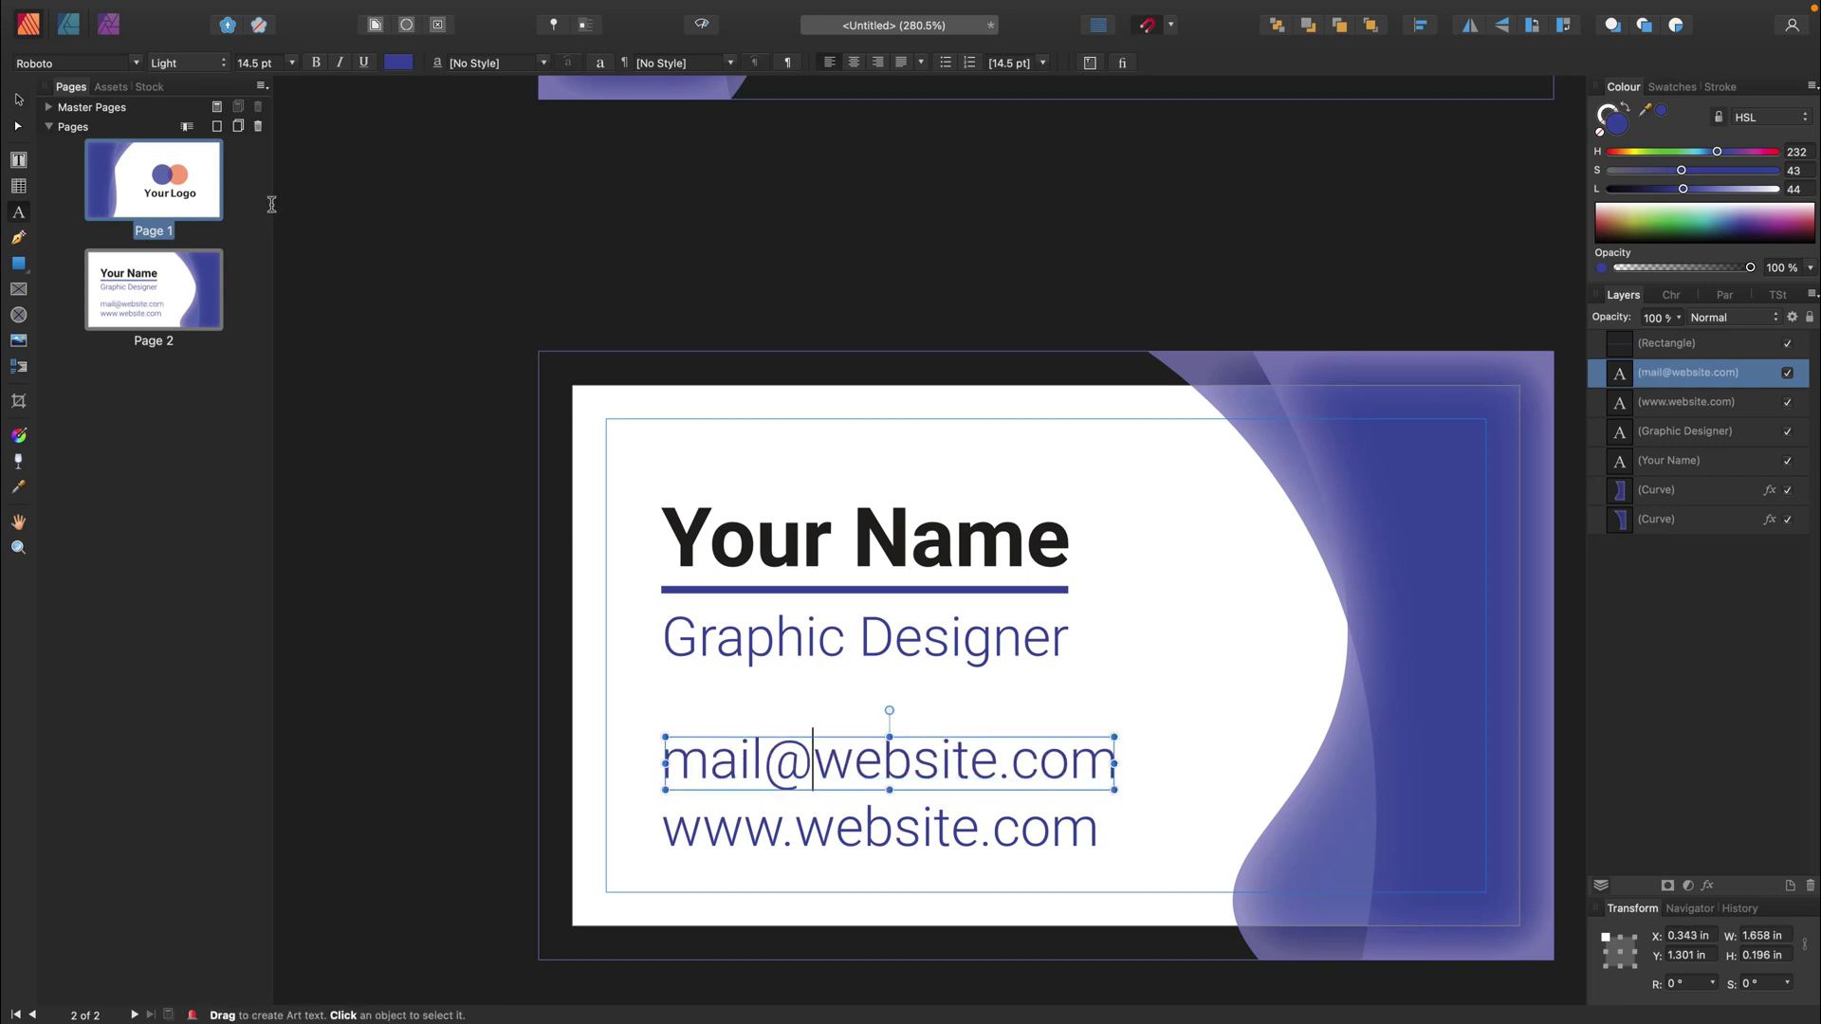
click(19, 100)
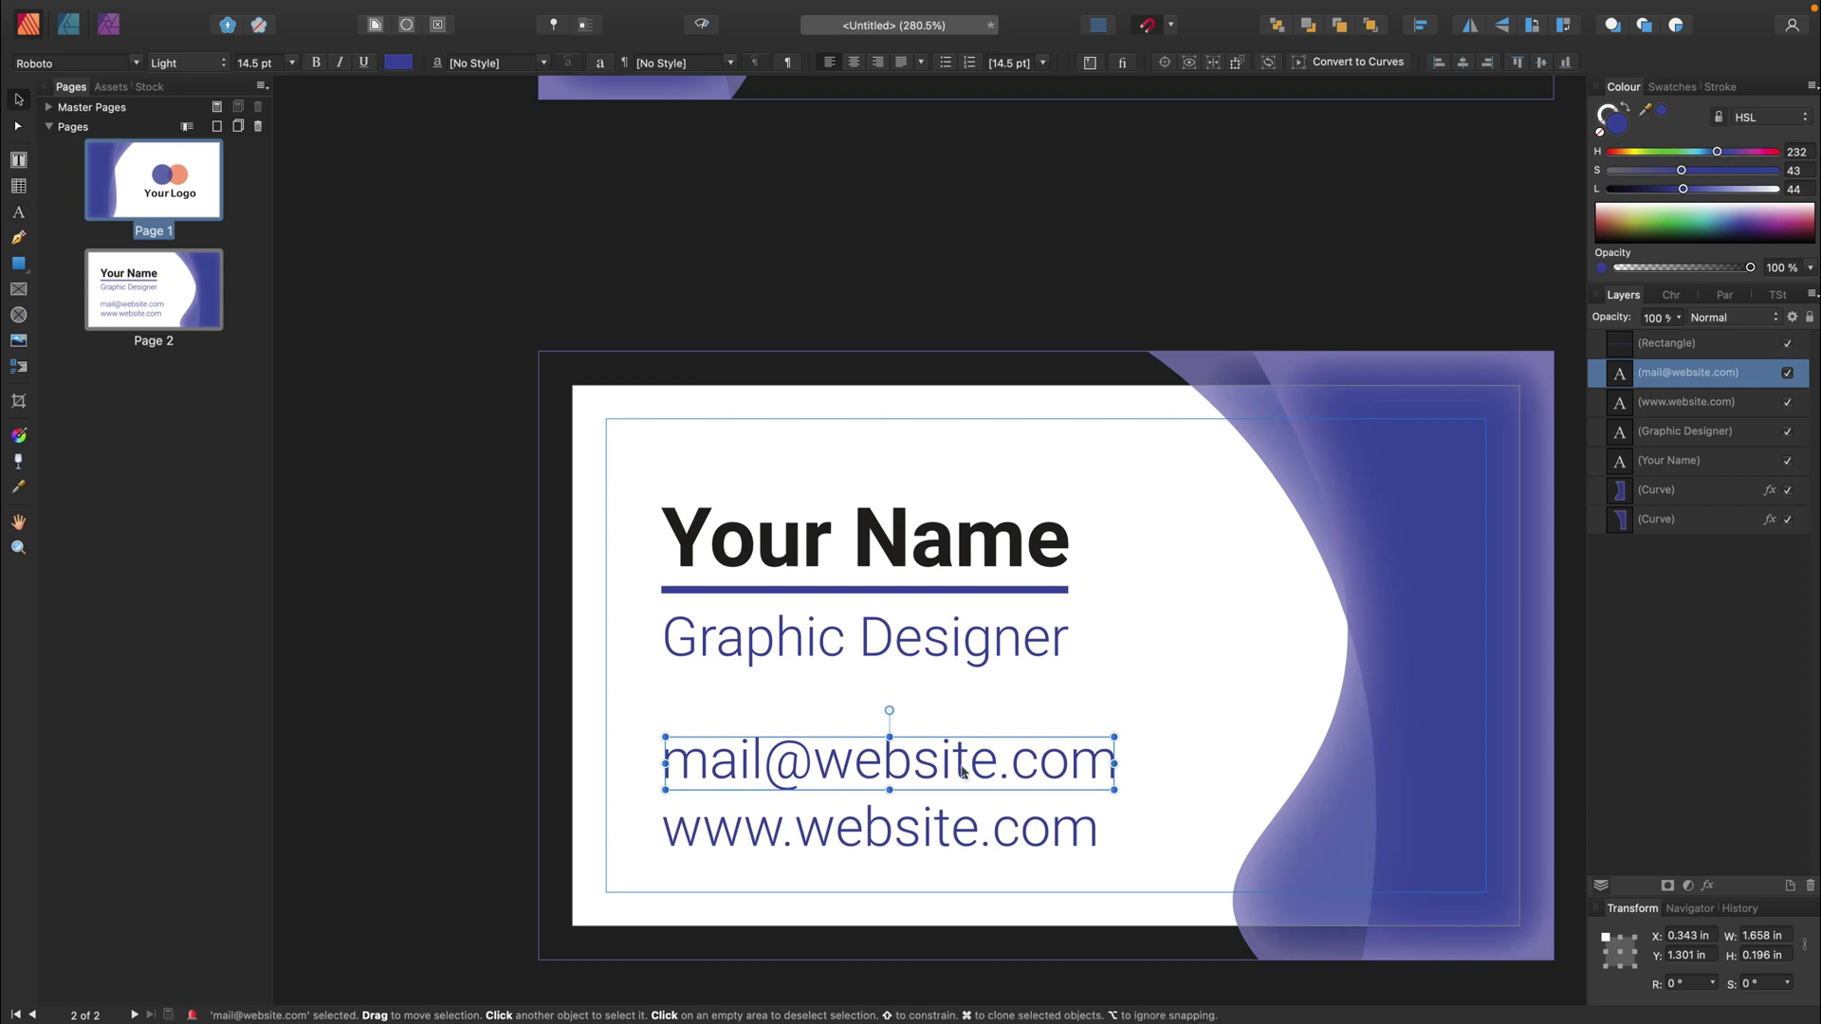
- Copy the email line up under the title and replace it with '536 234 236'
drag(945, 770, 944, 709)
double_click(943, 707)
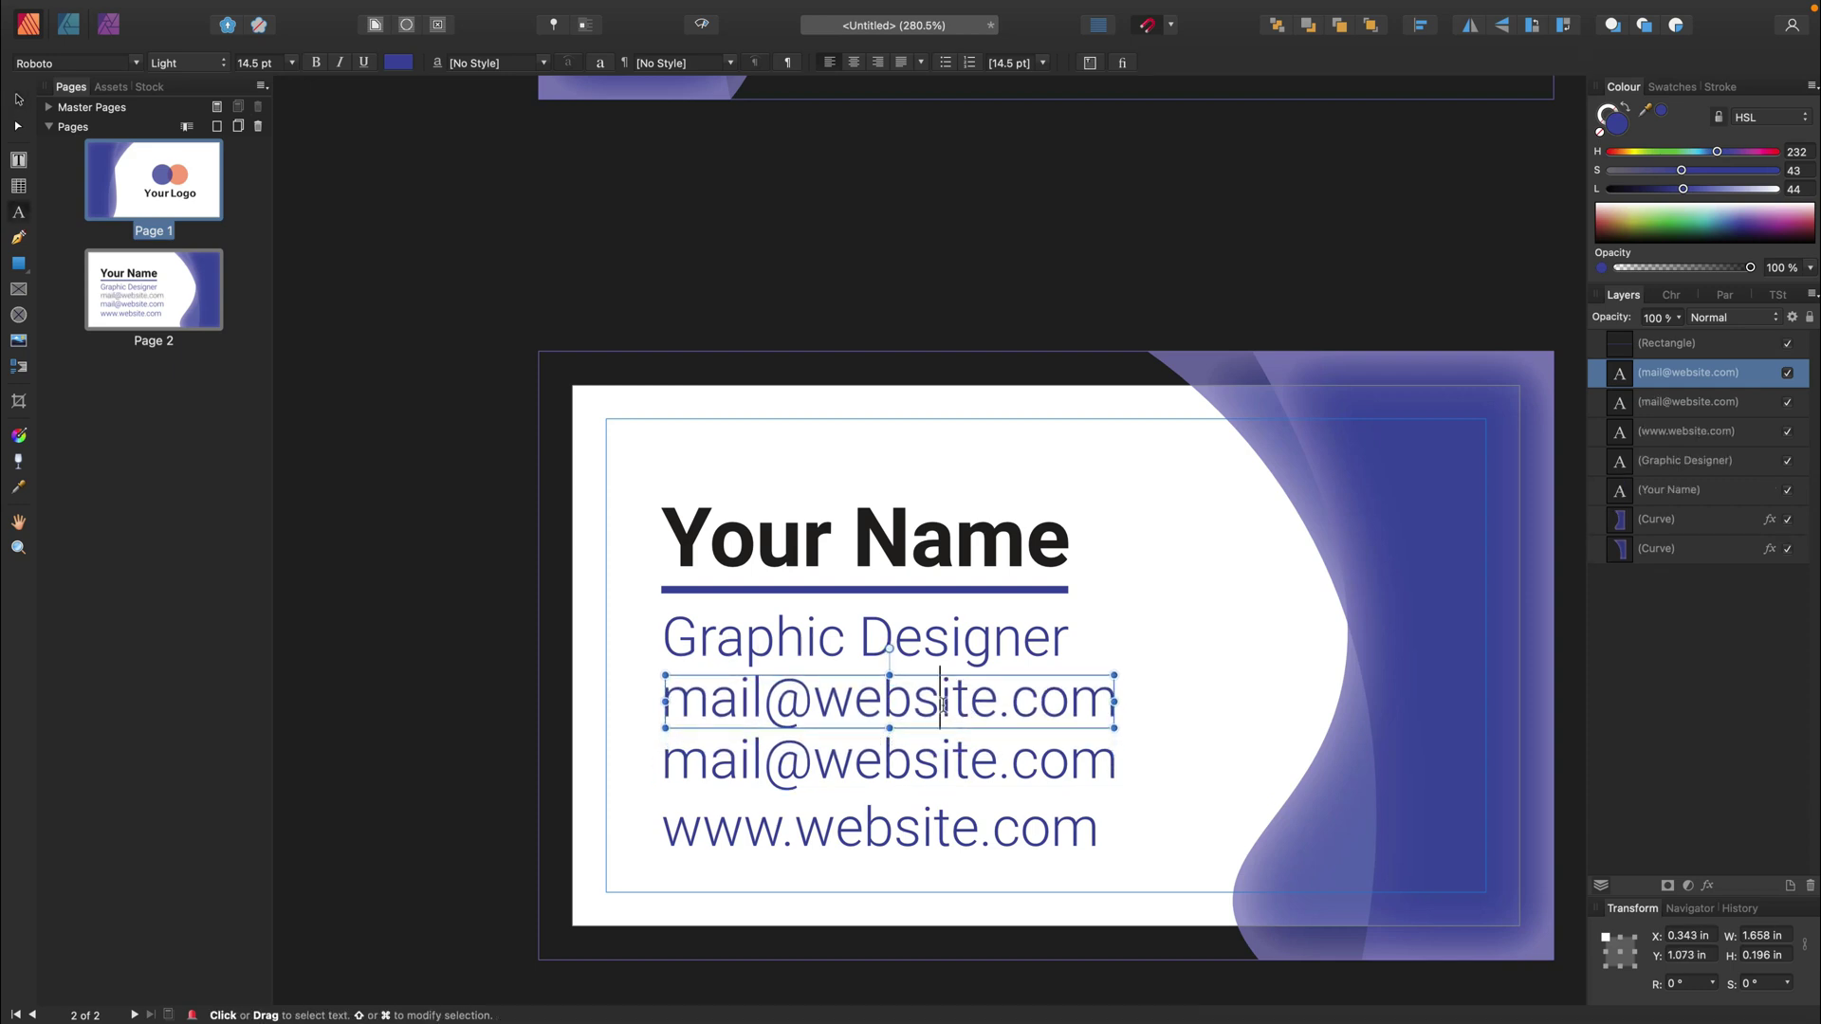
triple_click(1038, 702)
text(5)
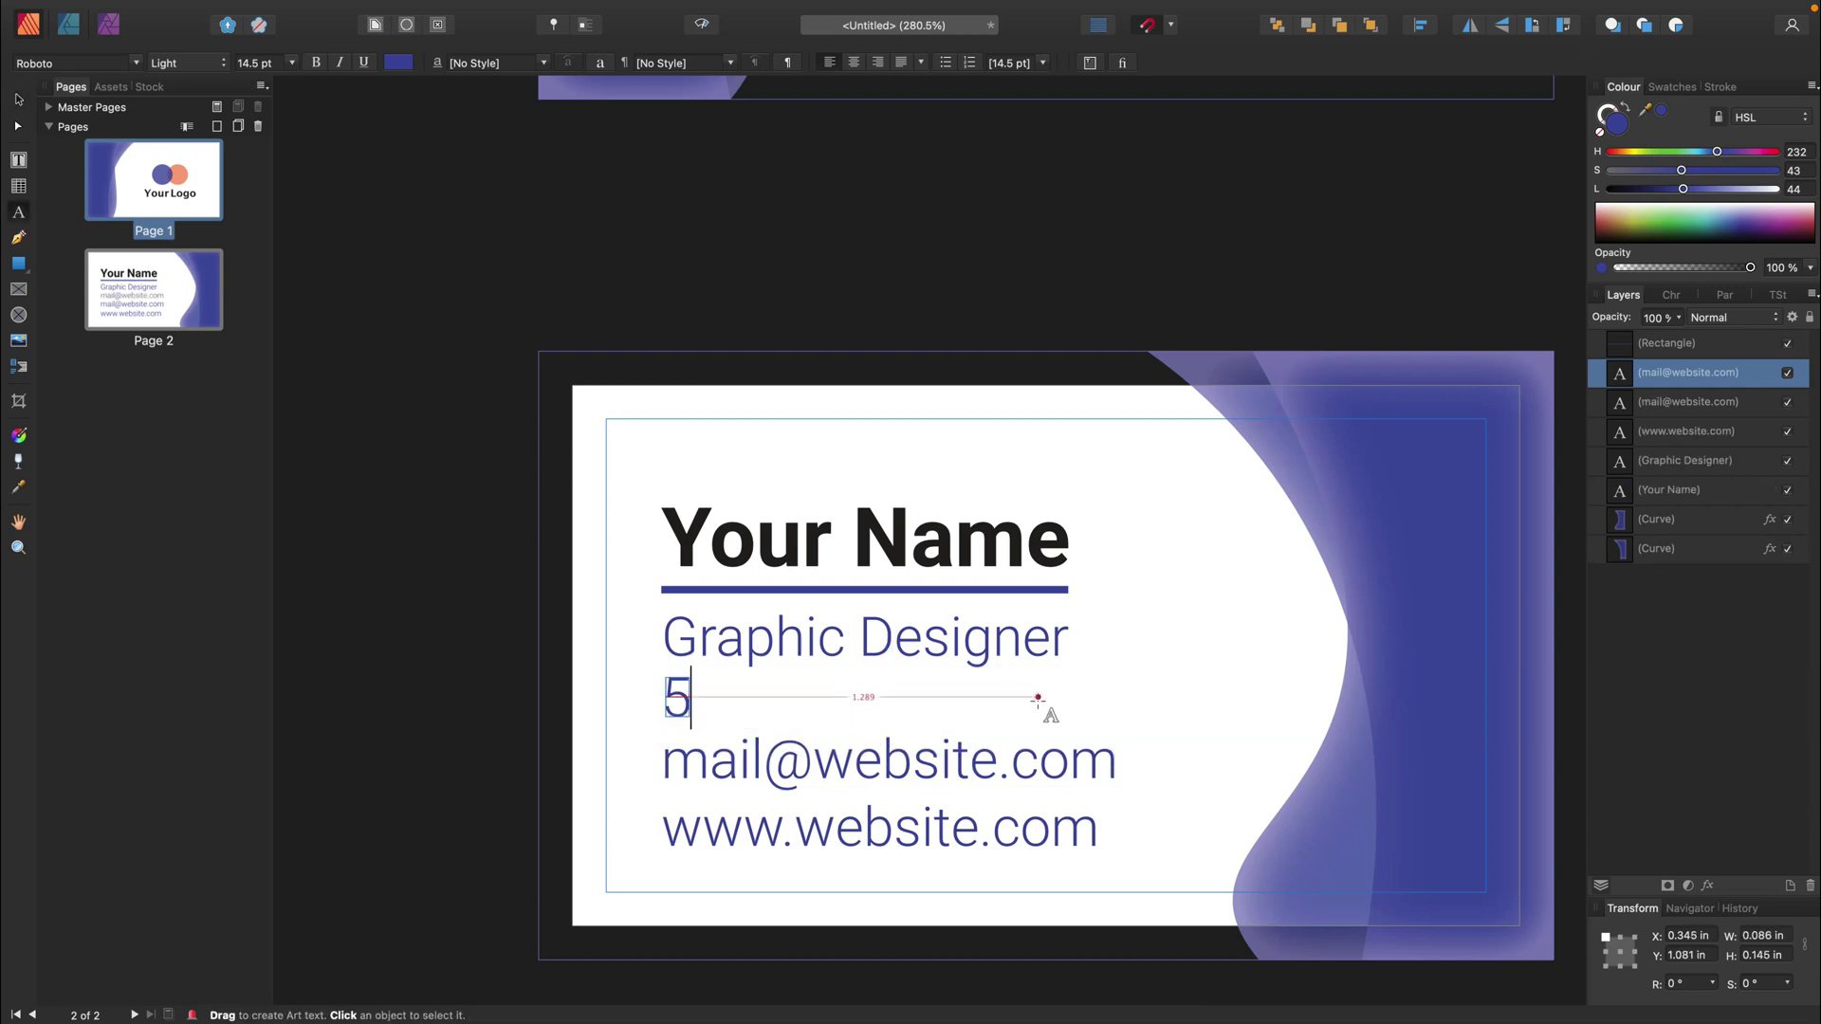
text(36 234 236)
key(Escape)
key(v)
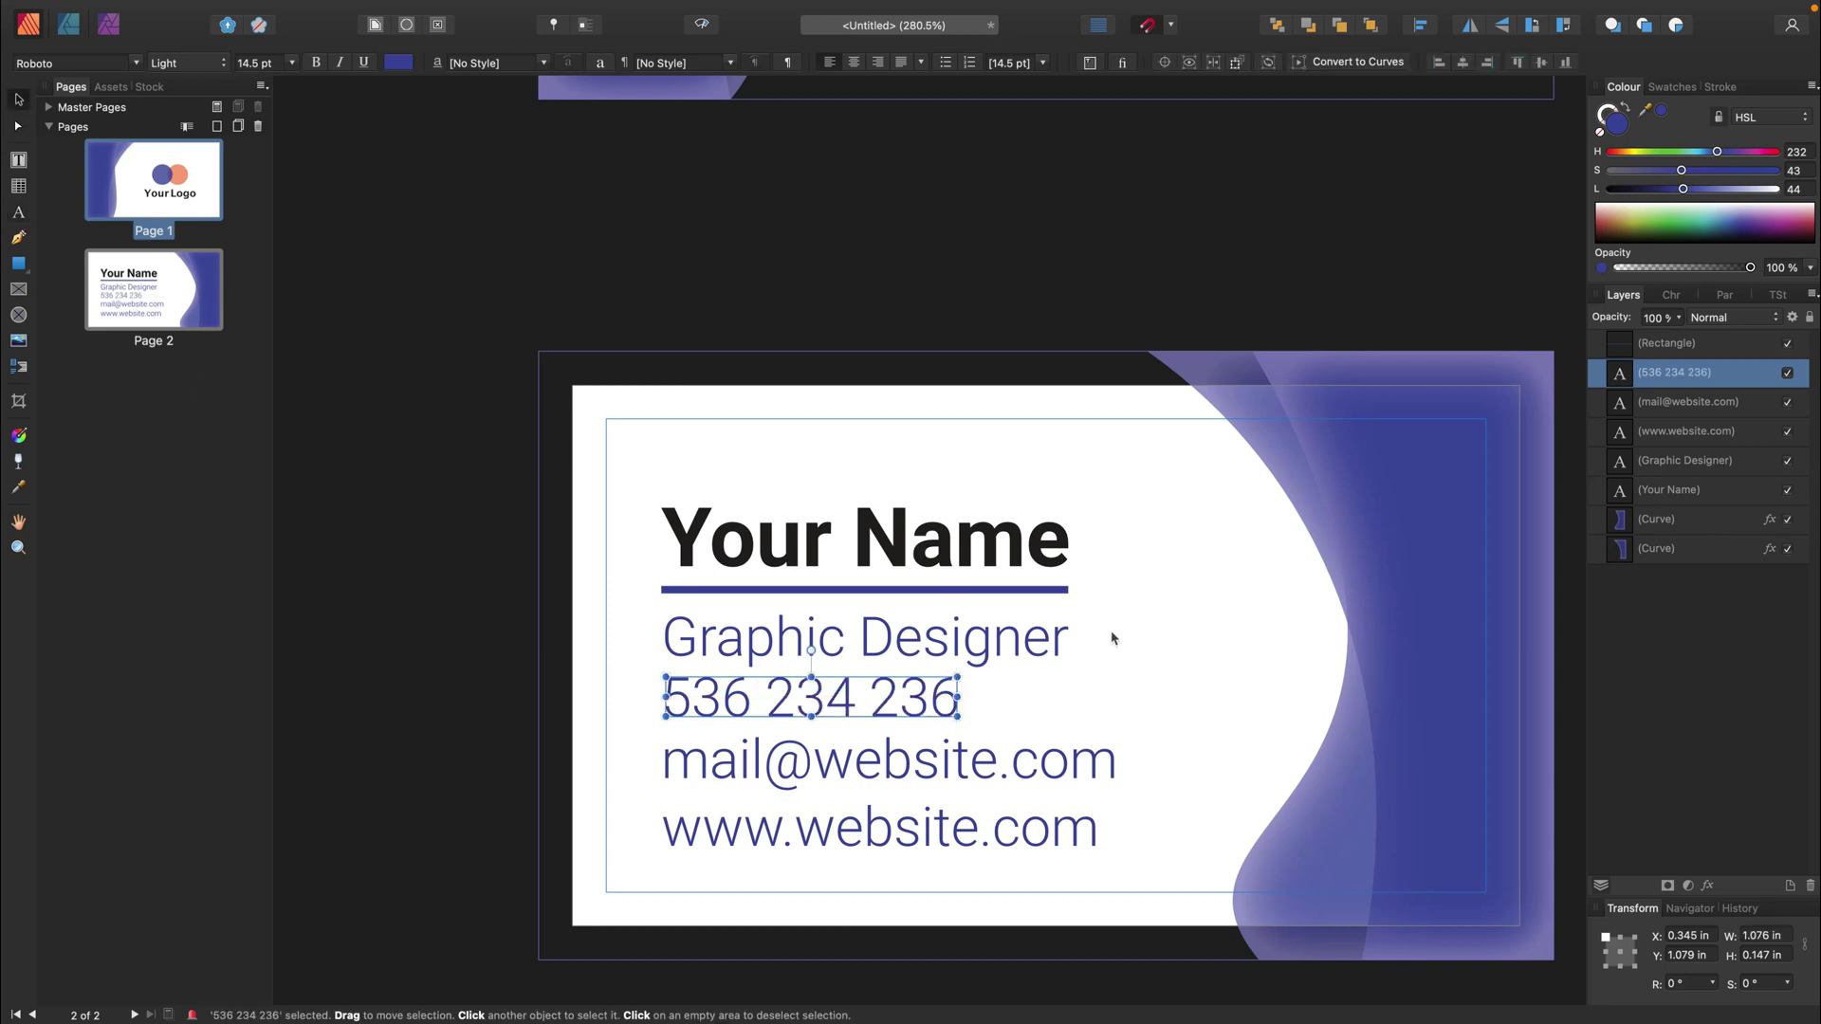
click(1112, 638)
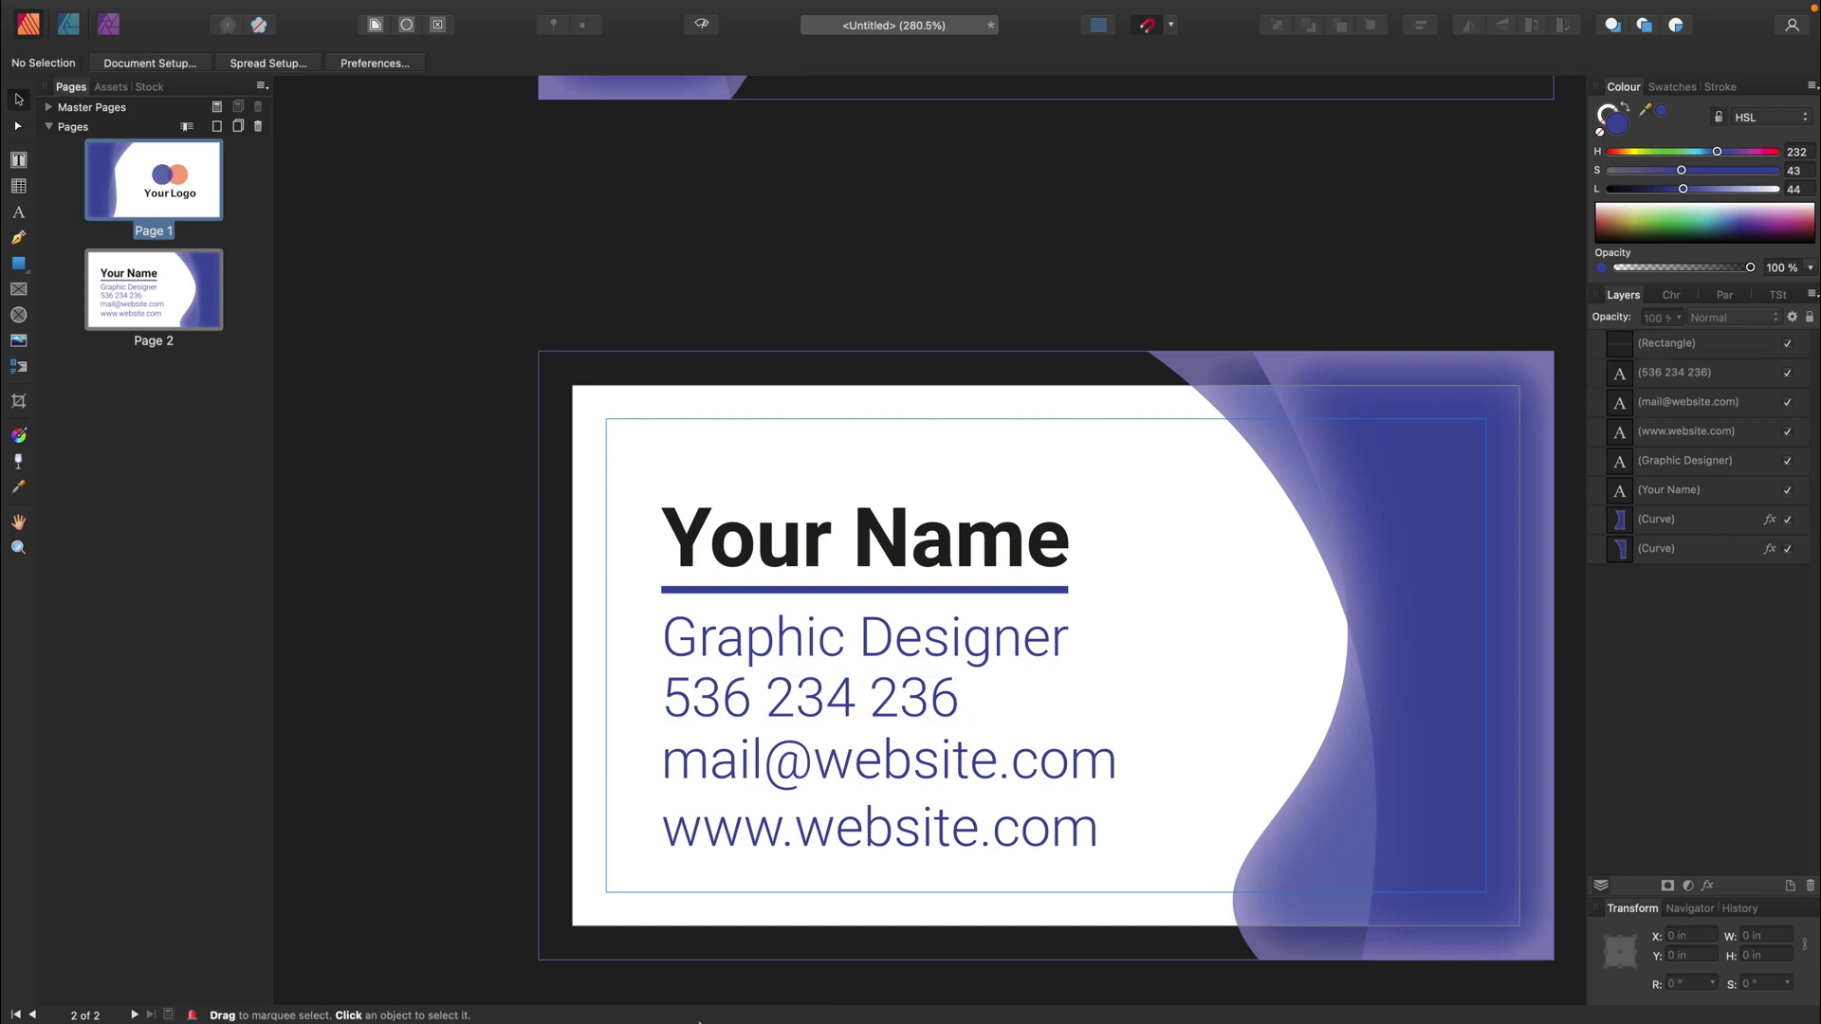
- Paste the QR code image and scale it to about 0.64 in beside the contact lines
key(ctrl+v)
key(ctrl+minus)
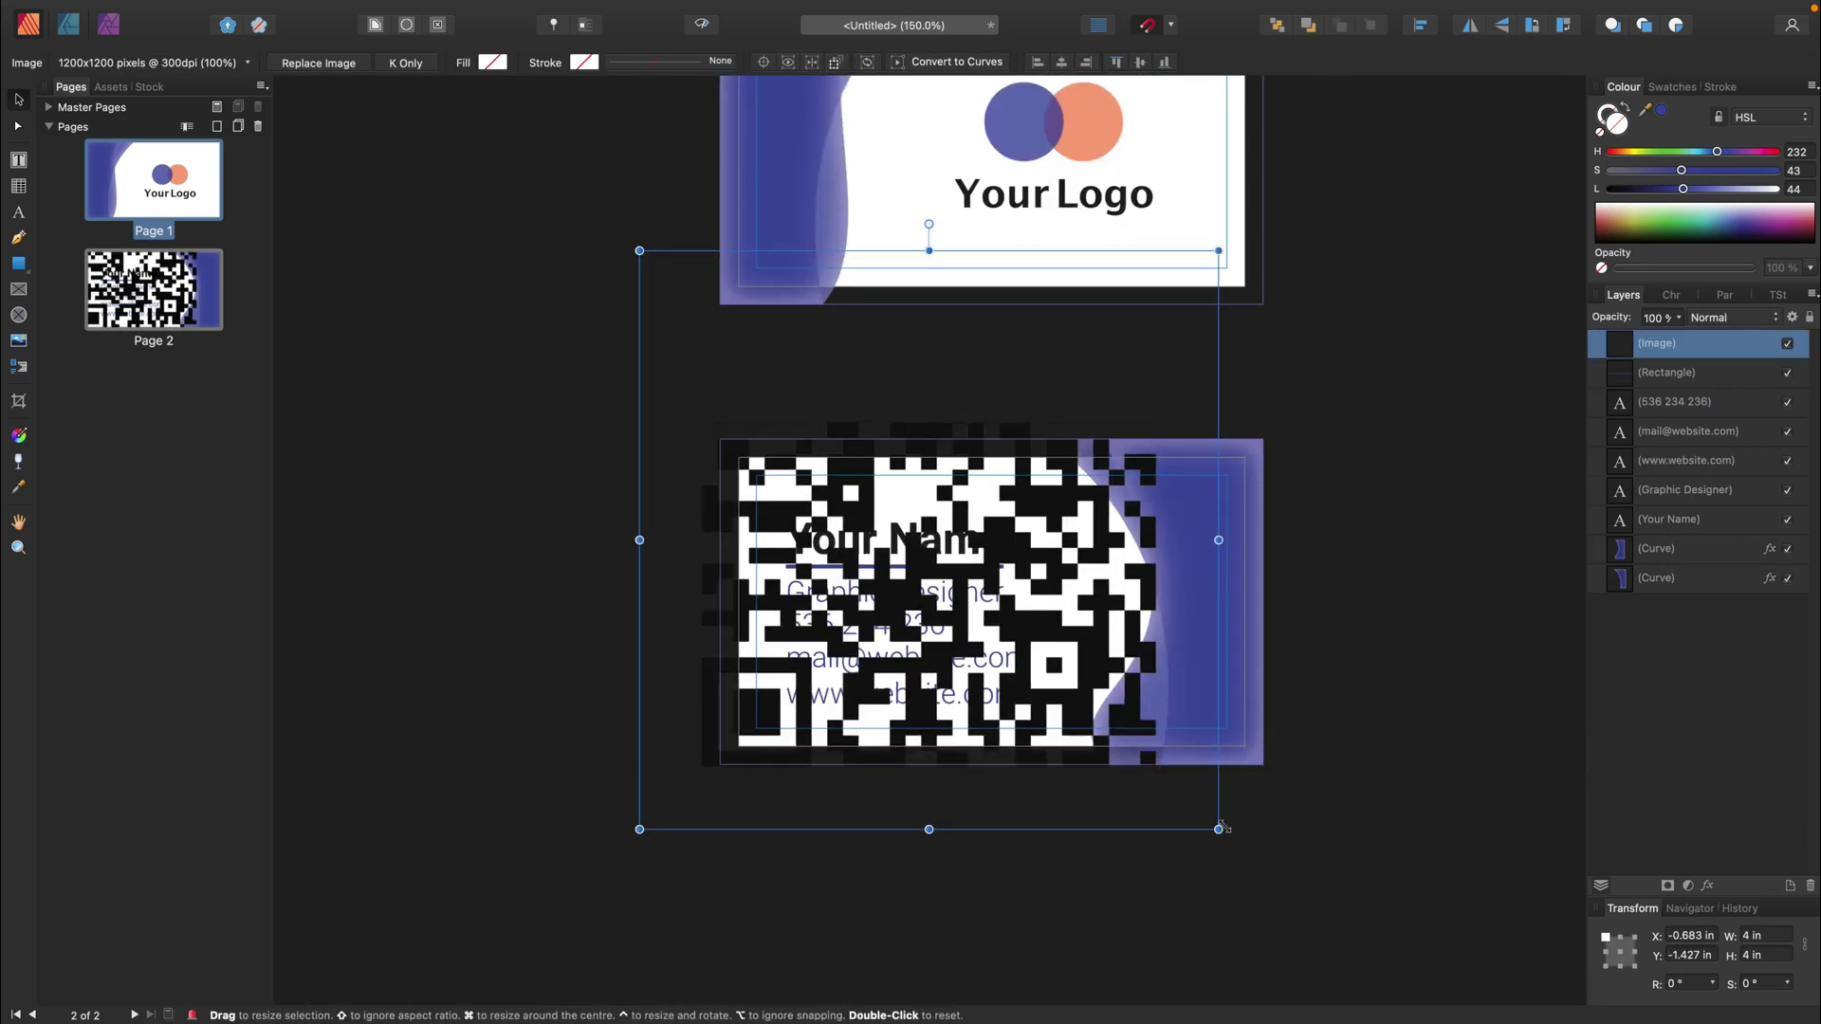
drag(1218, 829, 1093, 630)
drag(1138, 543, 1102, 598)
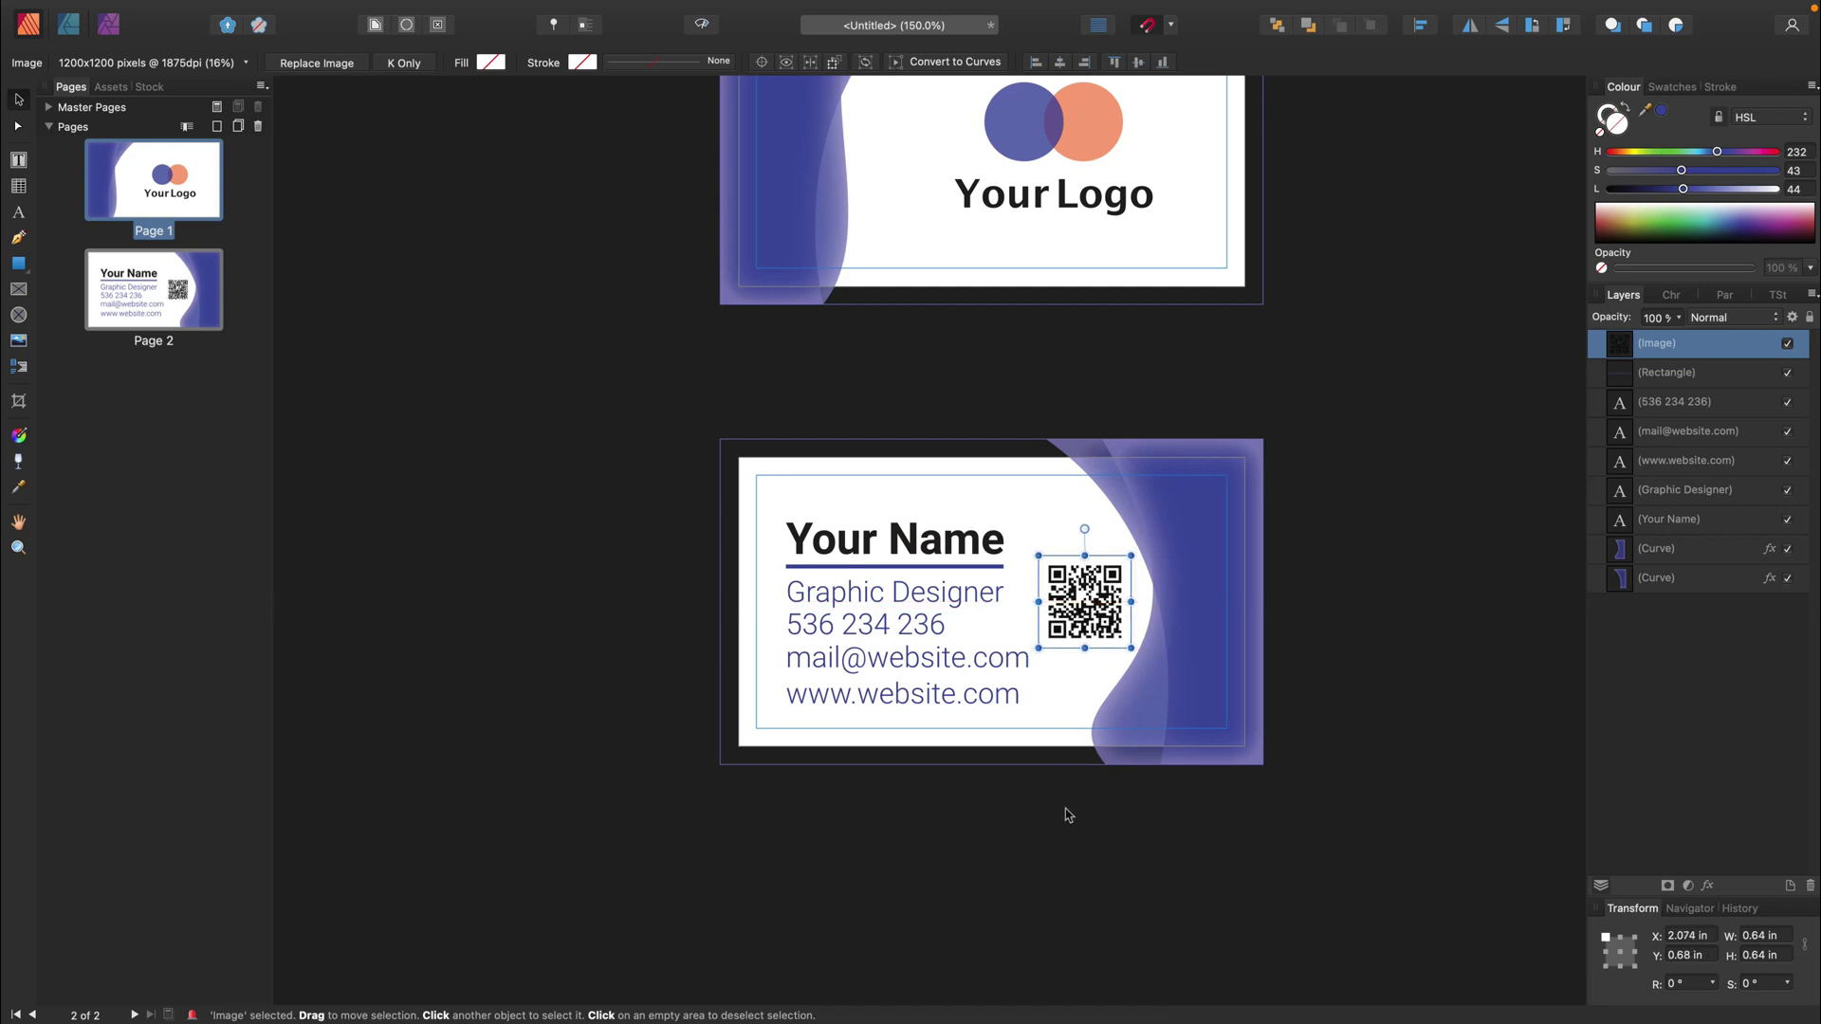
click(1068, 814)
key(super+equal)
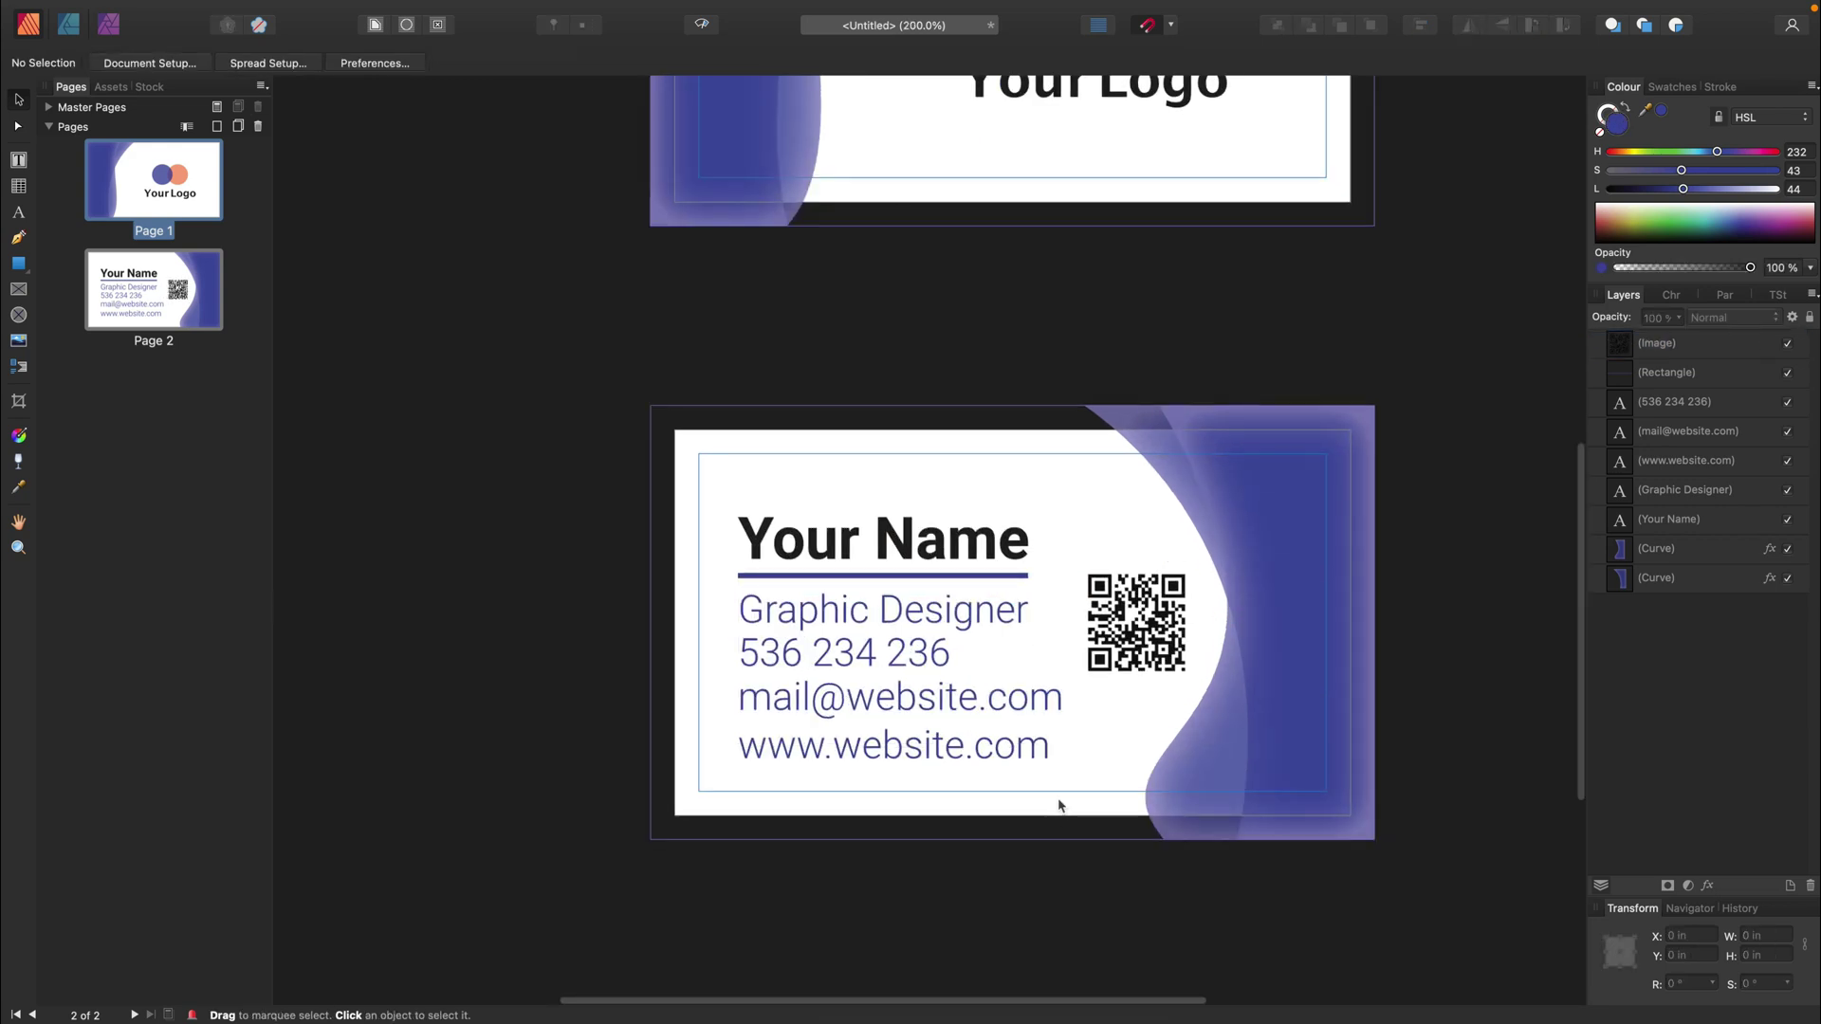
key(super+equal)
- Set the phone, email and website lines to 10 pt and desaturate them to grey
scroll(933, 573, down, 2)
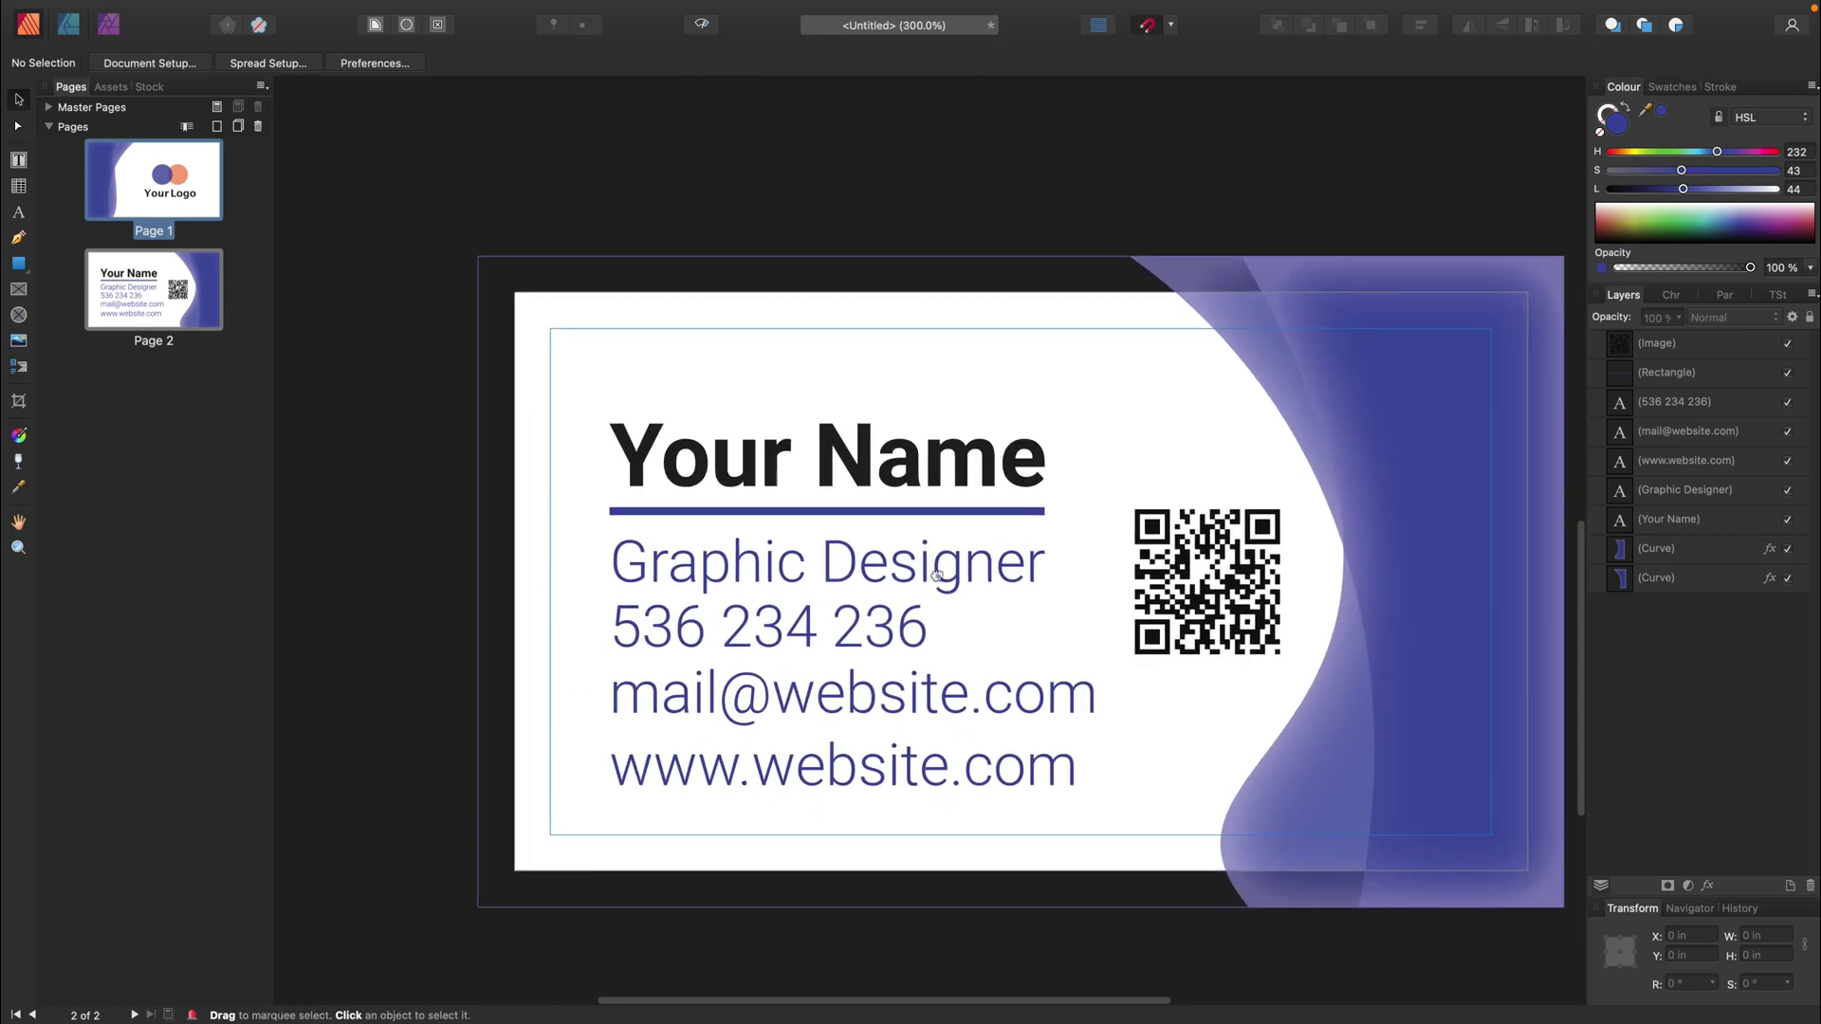
click(936, 582)
click(859, 637)
shift+click(871, 703)
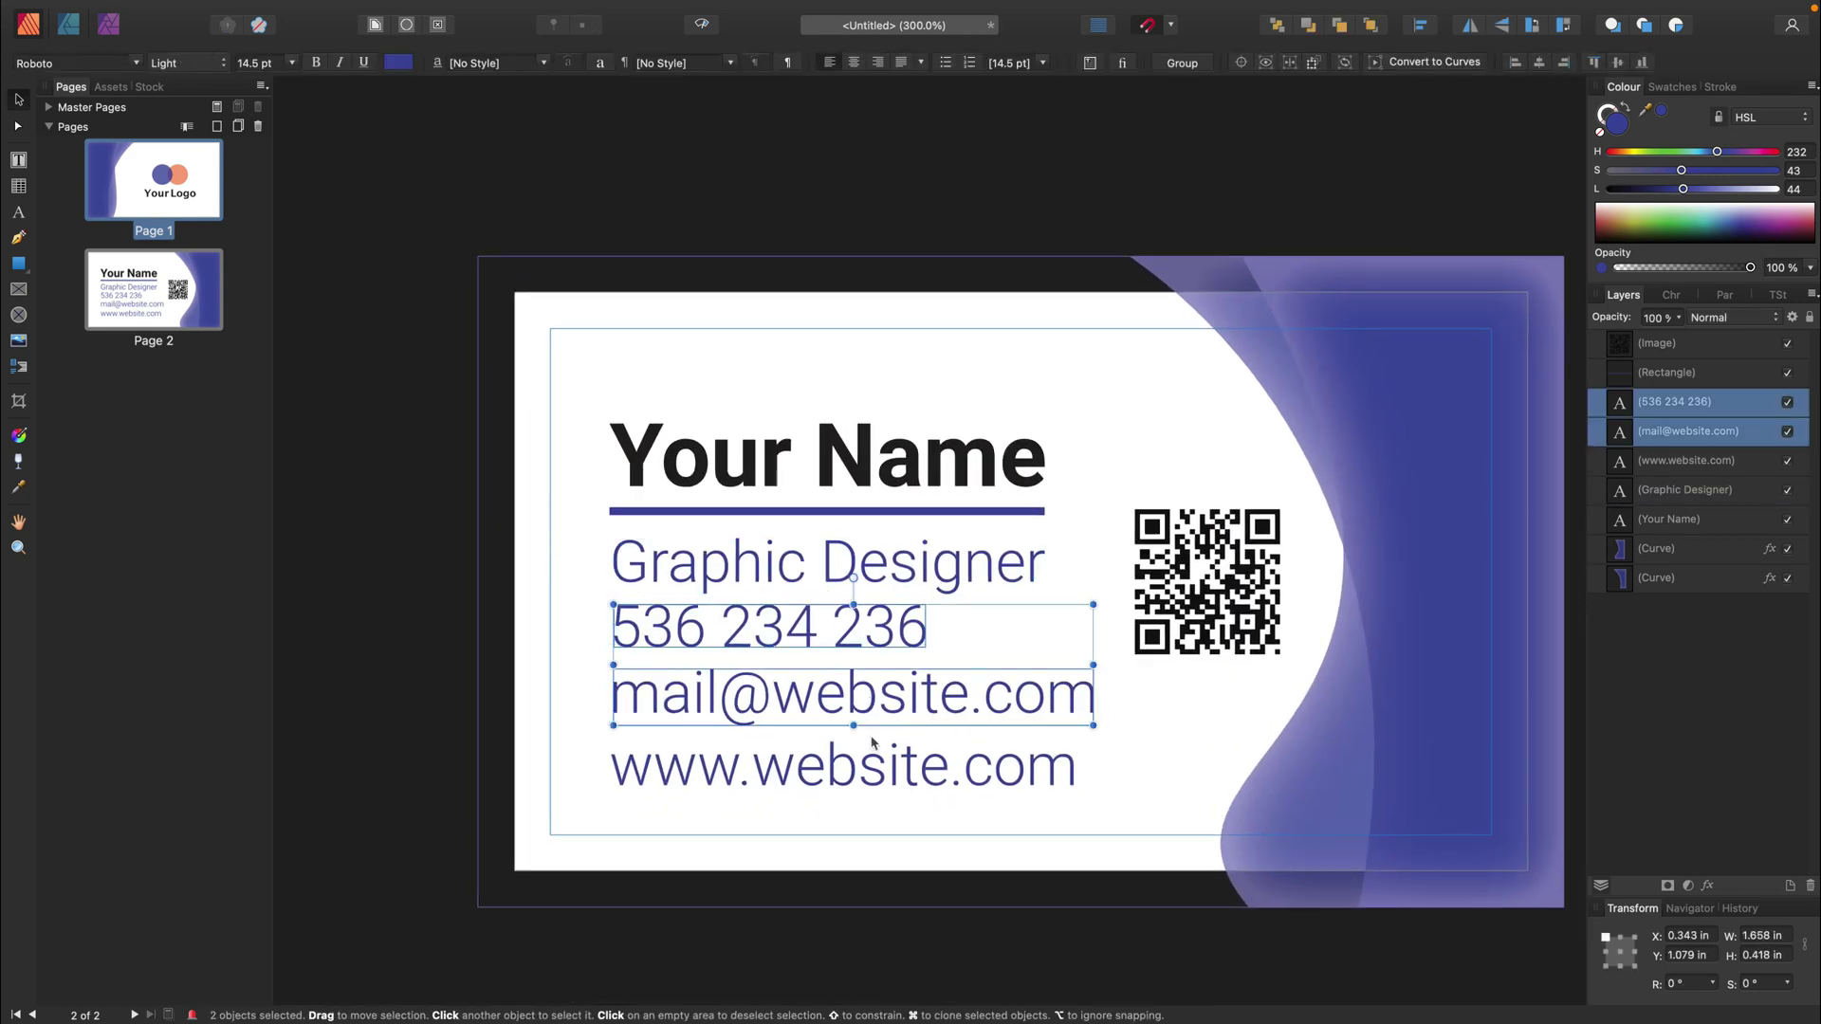
shift+click(887, 784)
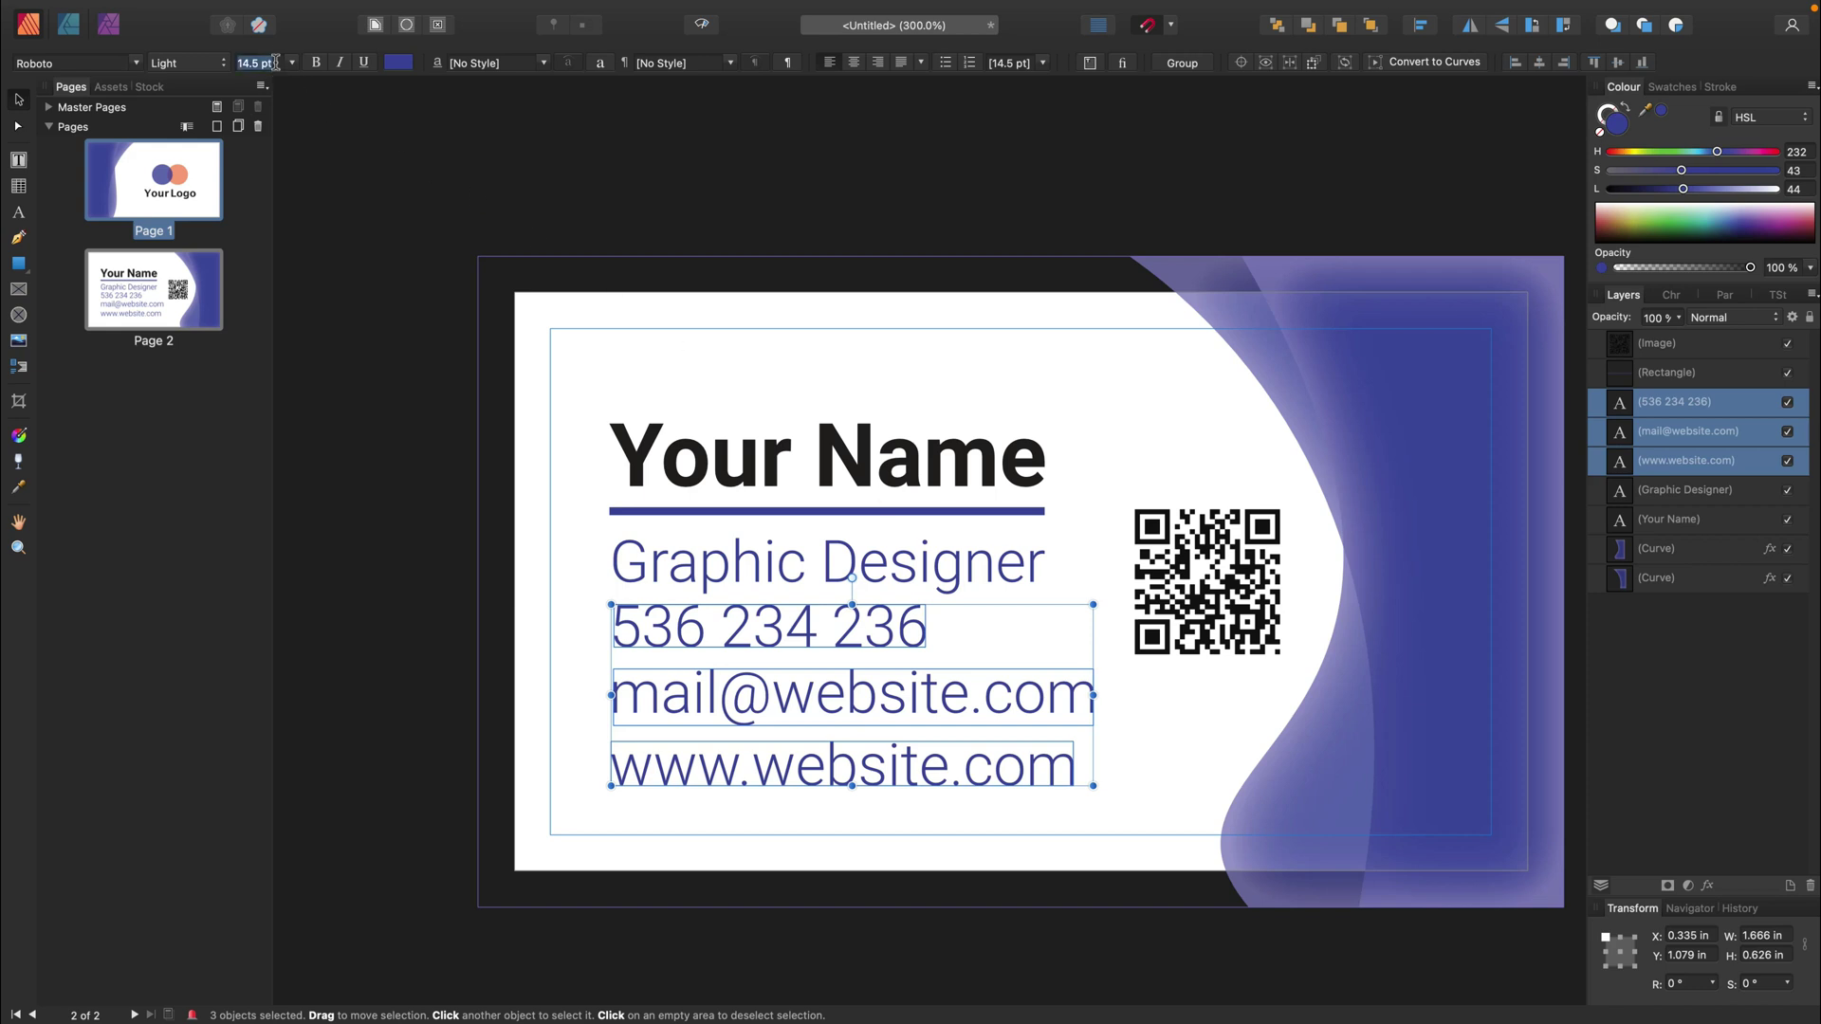
key(Return)
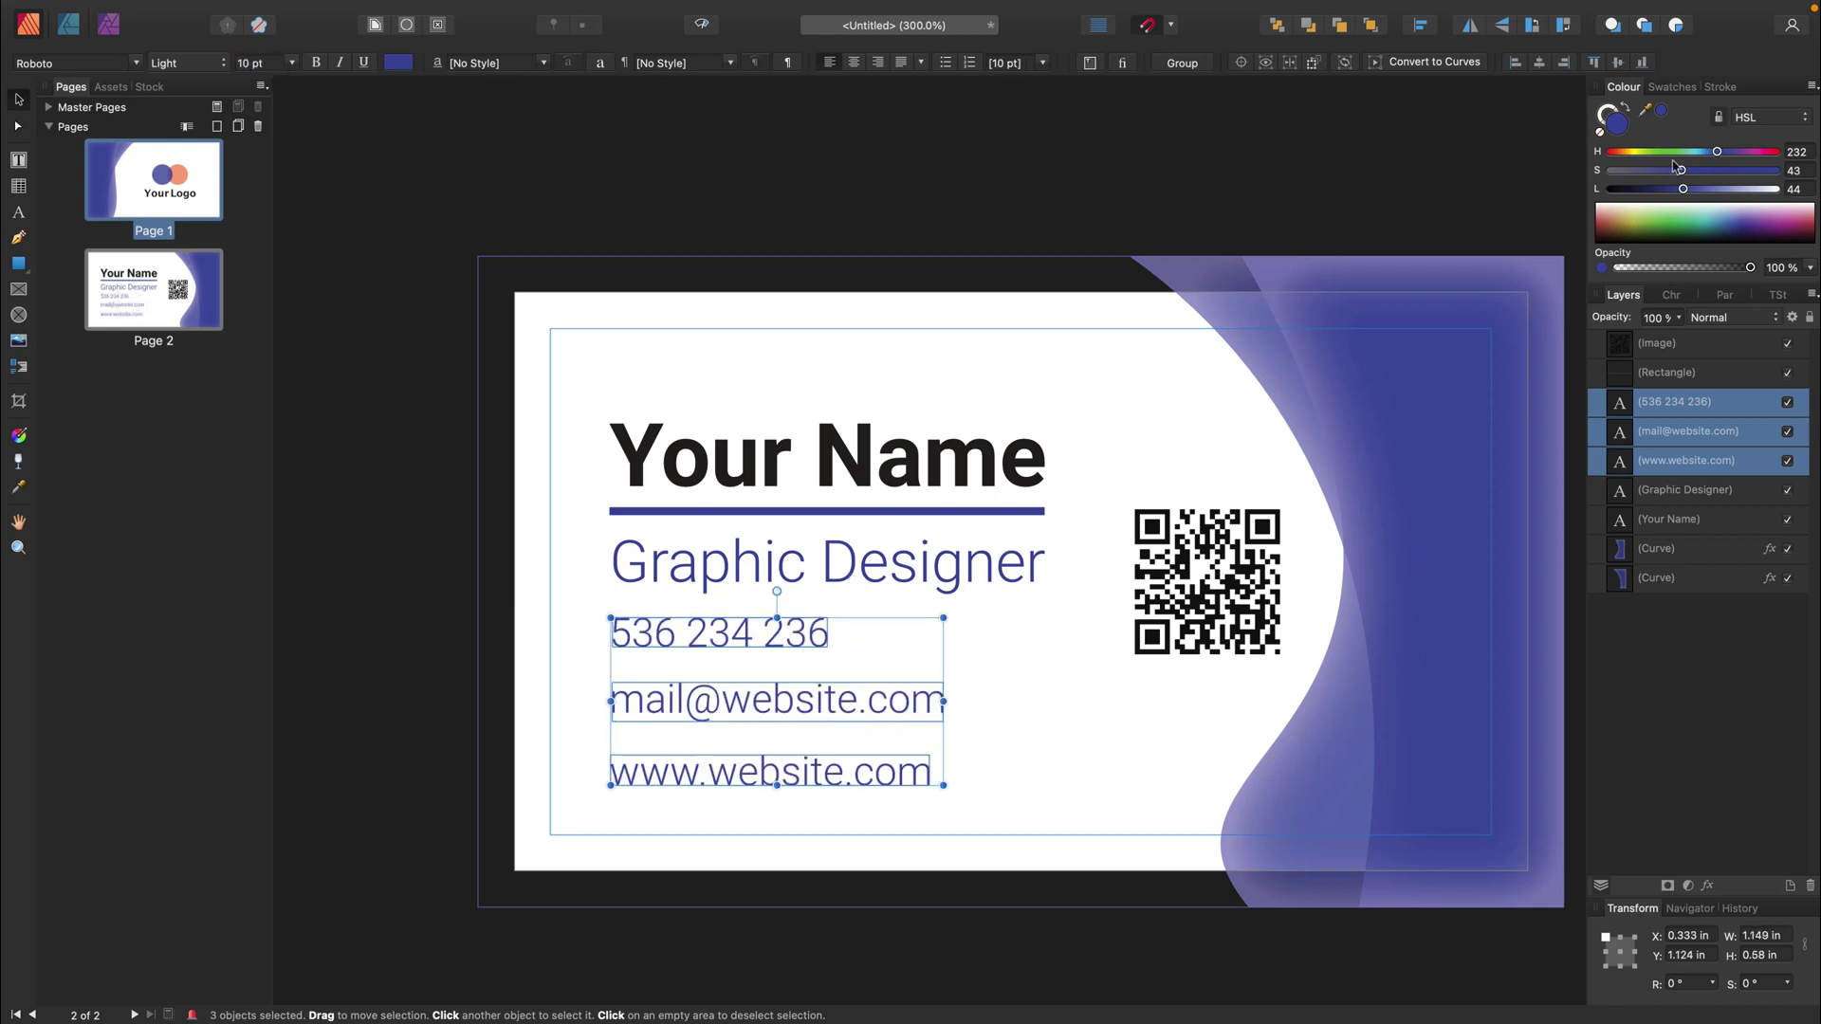
drag(1657, 176, 1585, 174)
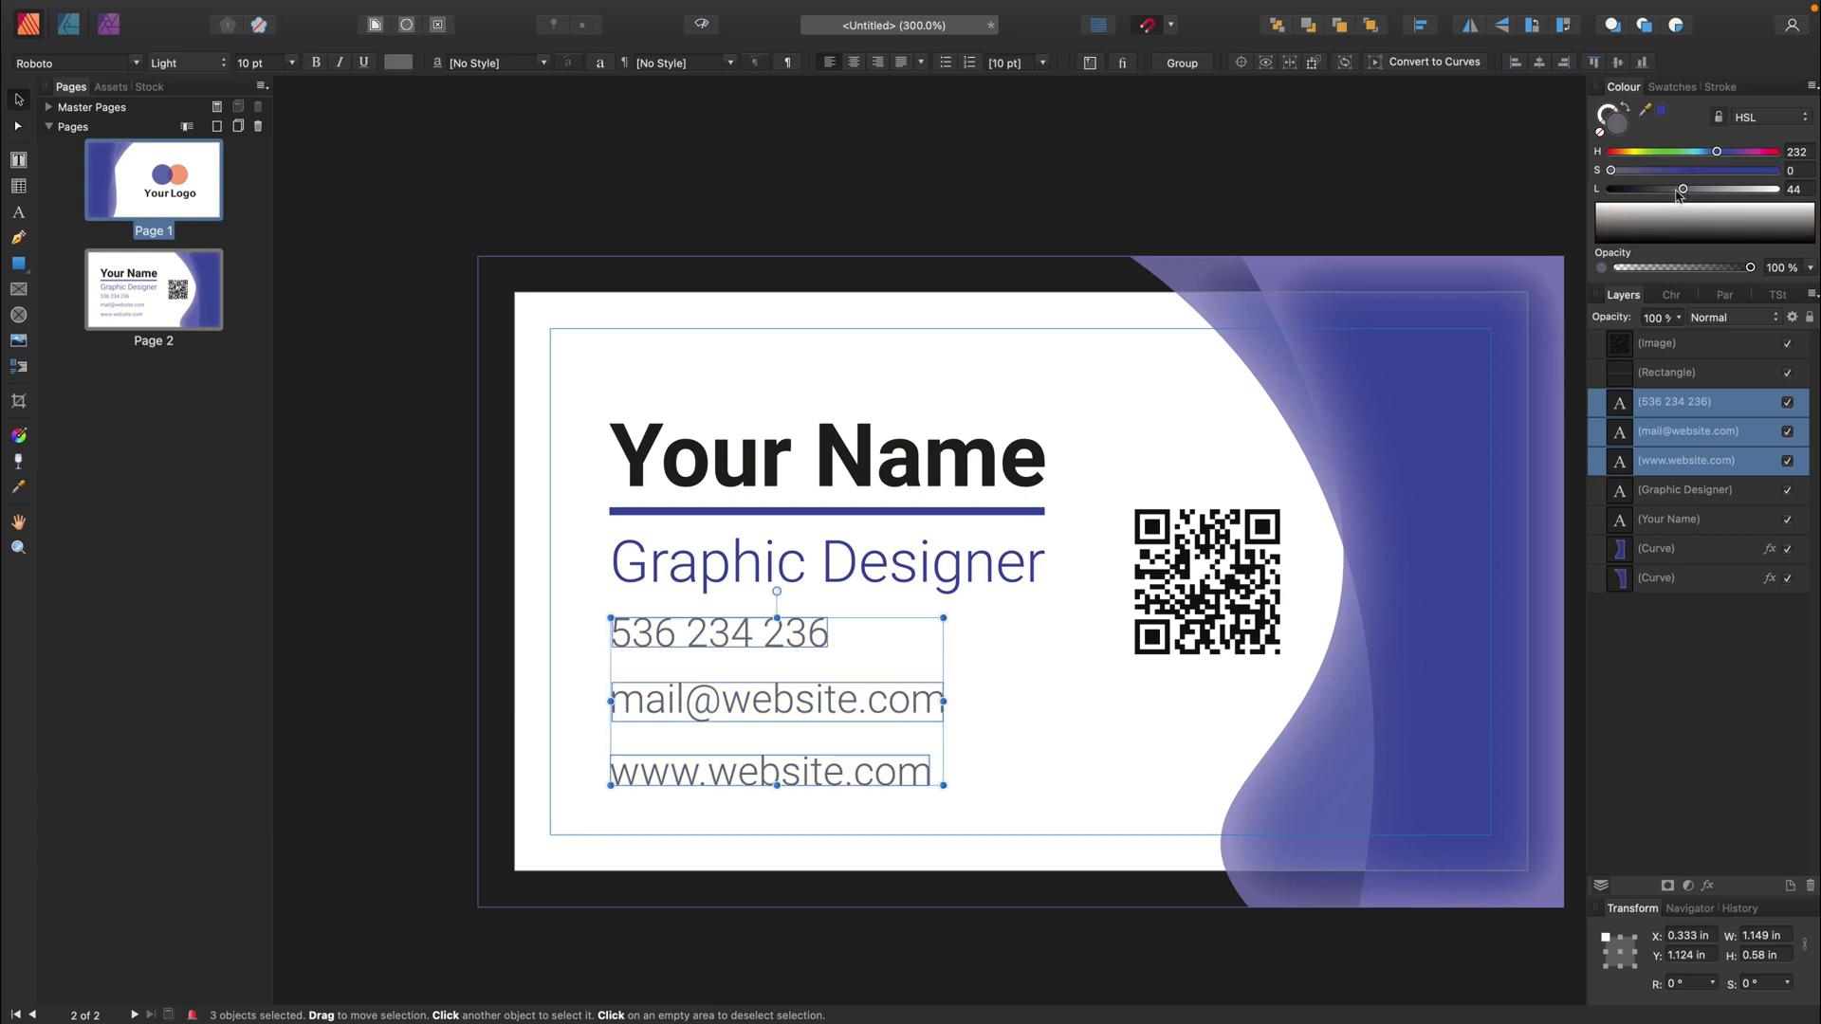
- Reduce the Your Name heading to 18 pt
click(915, 564)
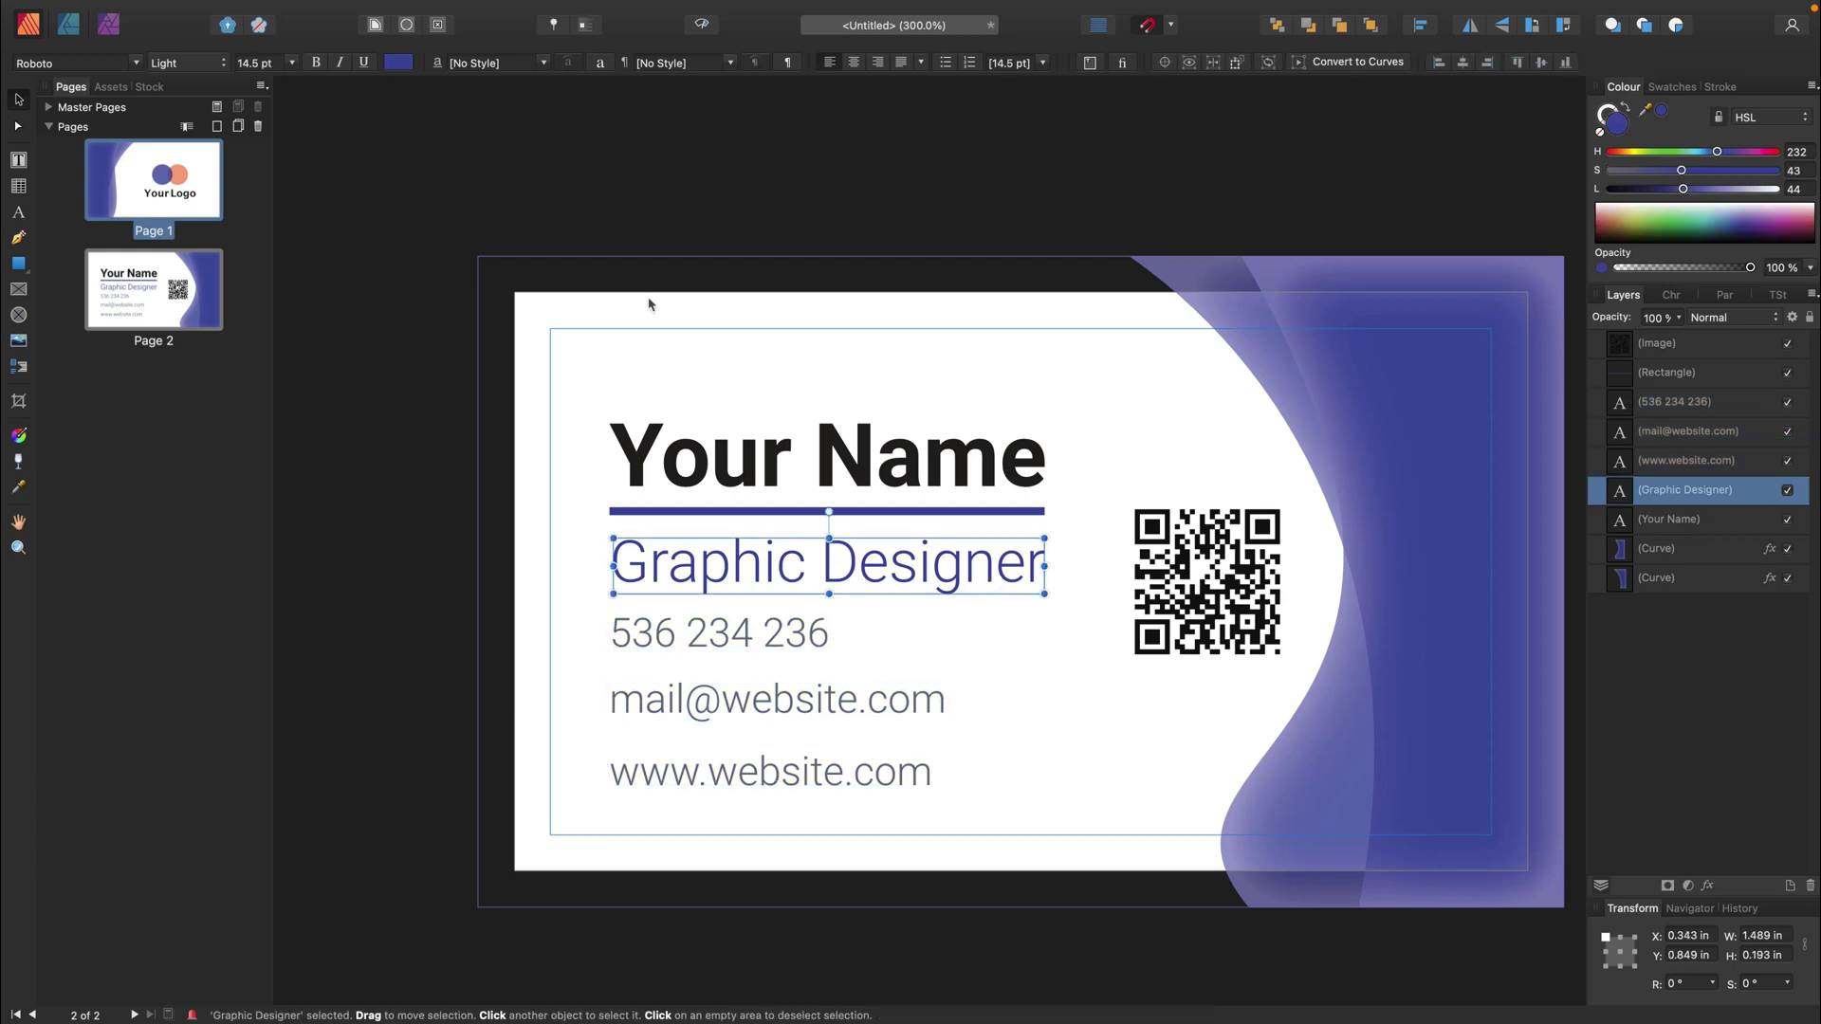
click(785, 454)
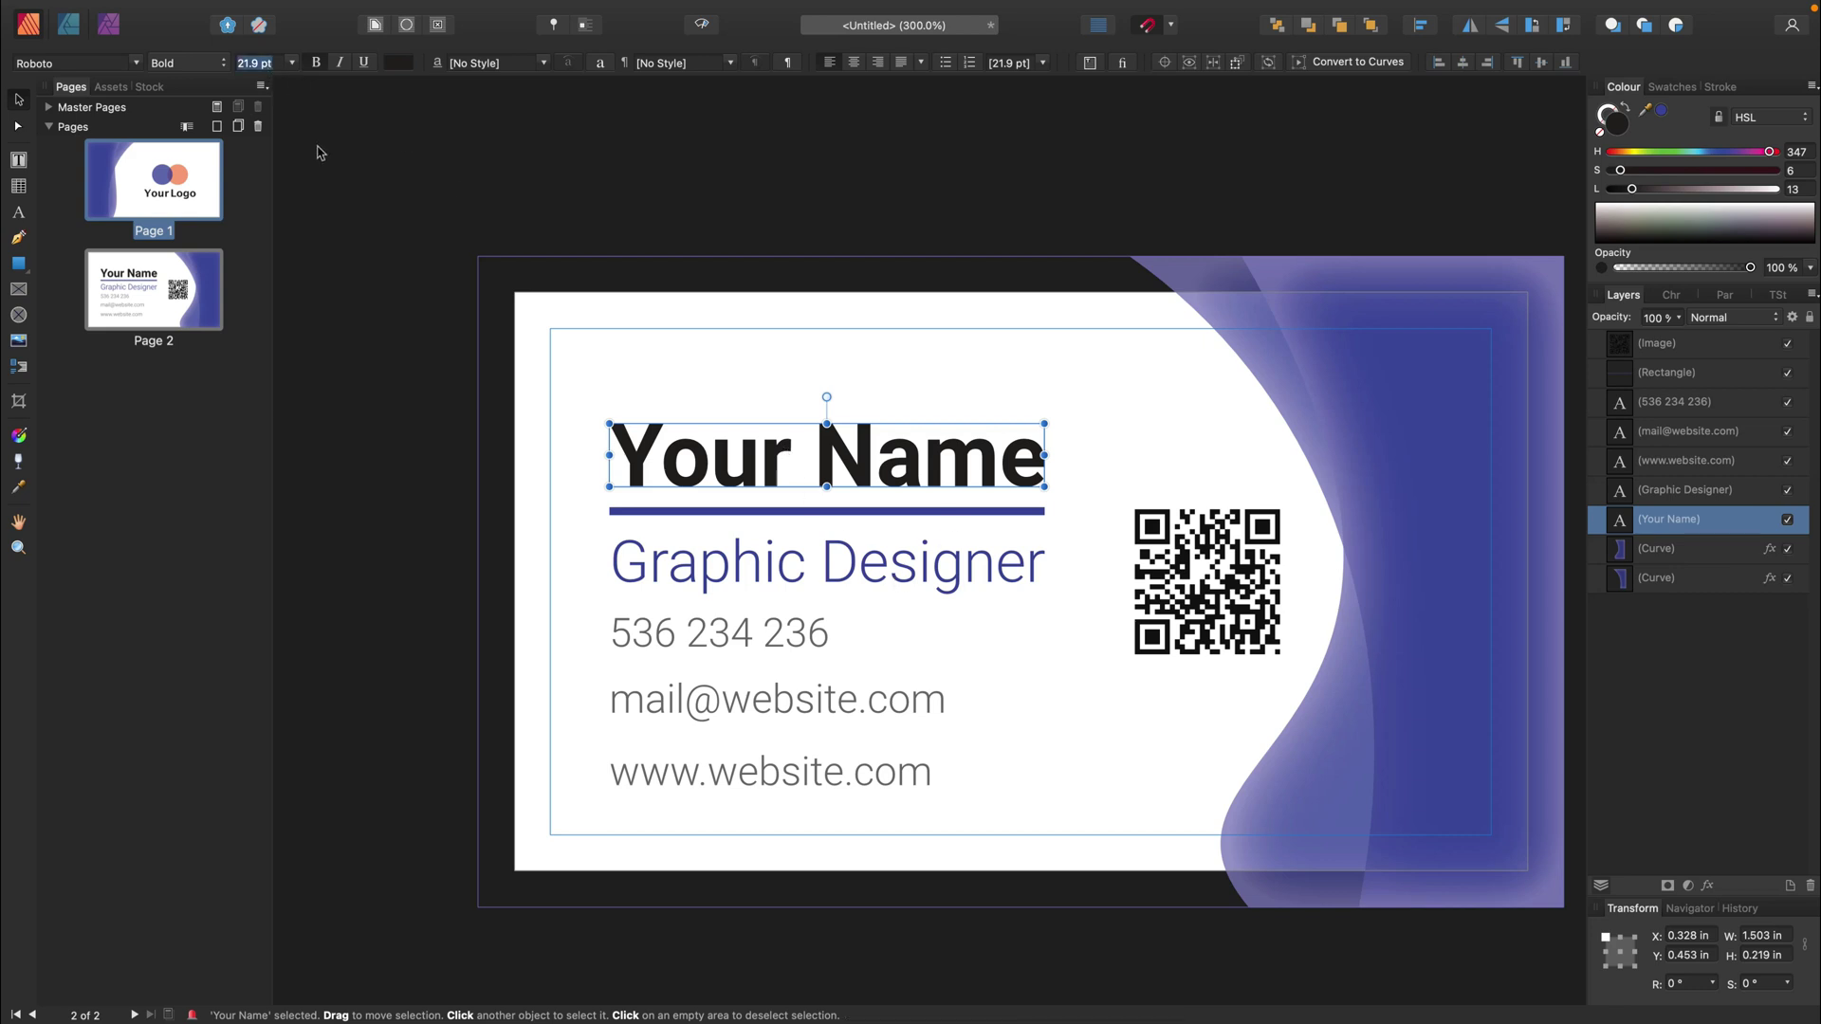
text(18)
key(Return)
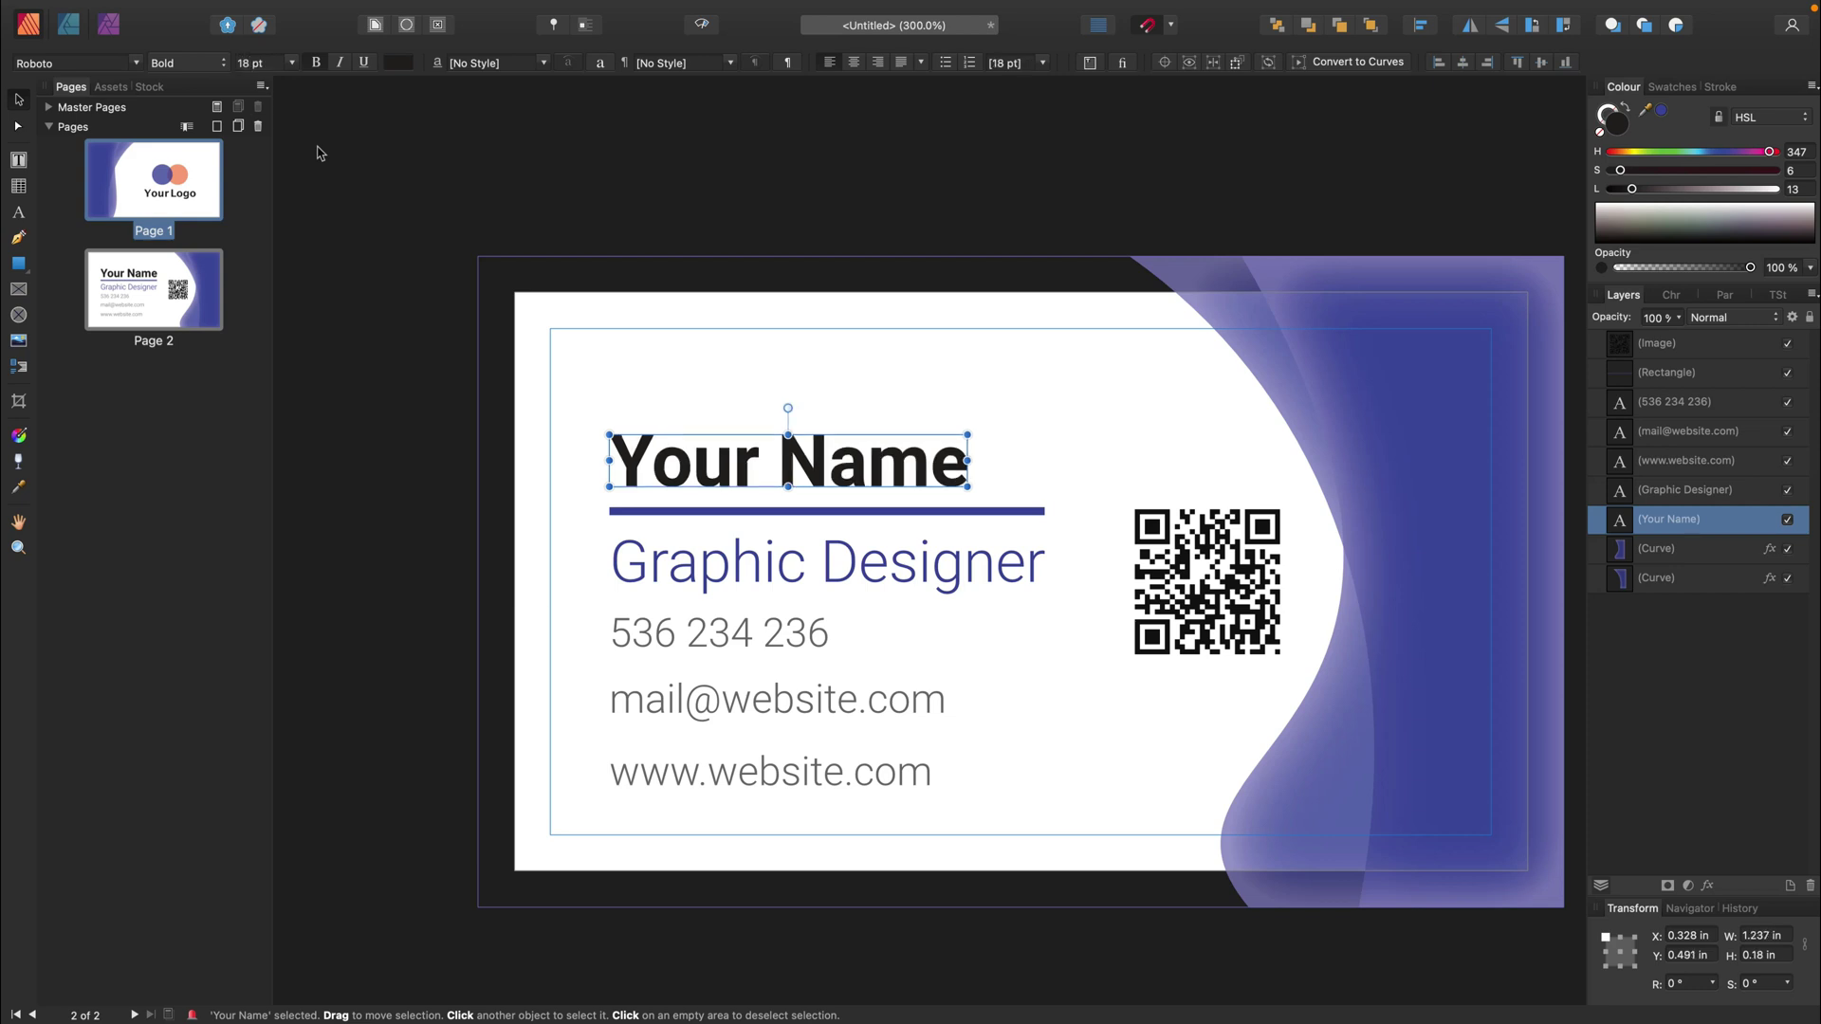
- Shorten the underline to the name's width and fit Graphic Designer beneath it
click(1000, 512)
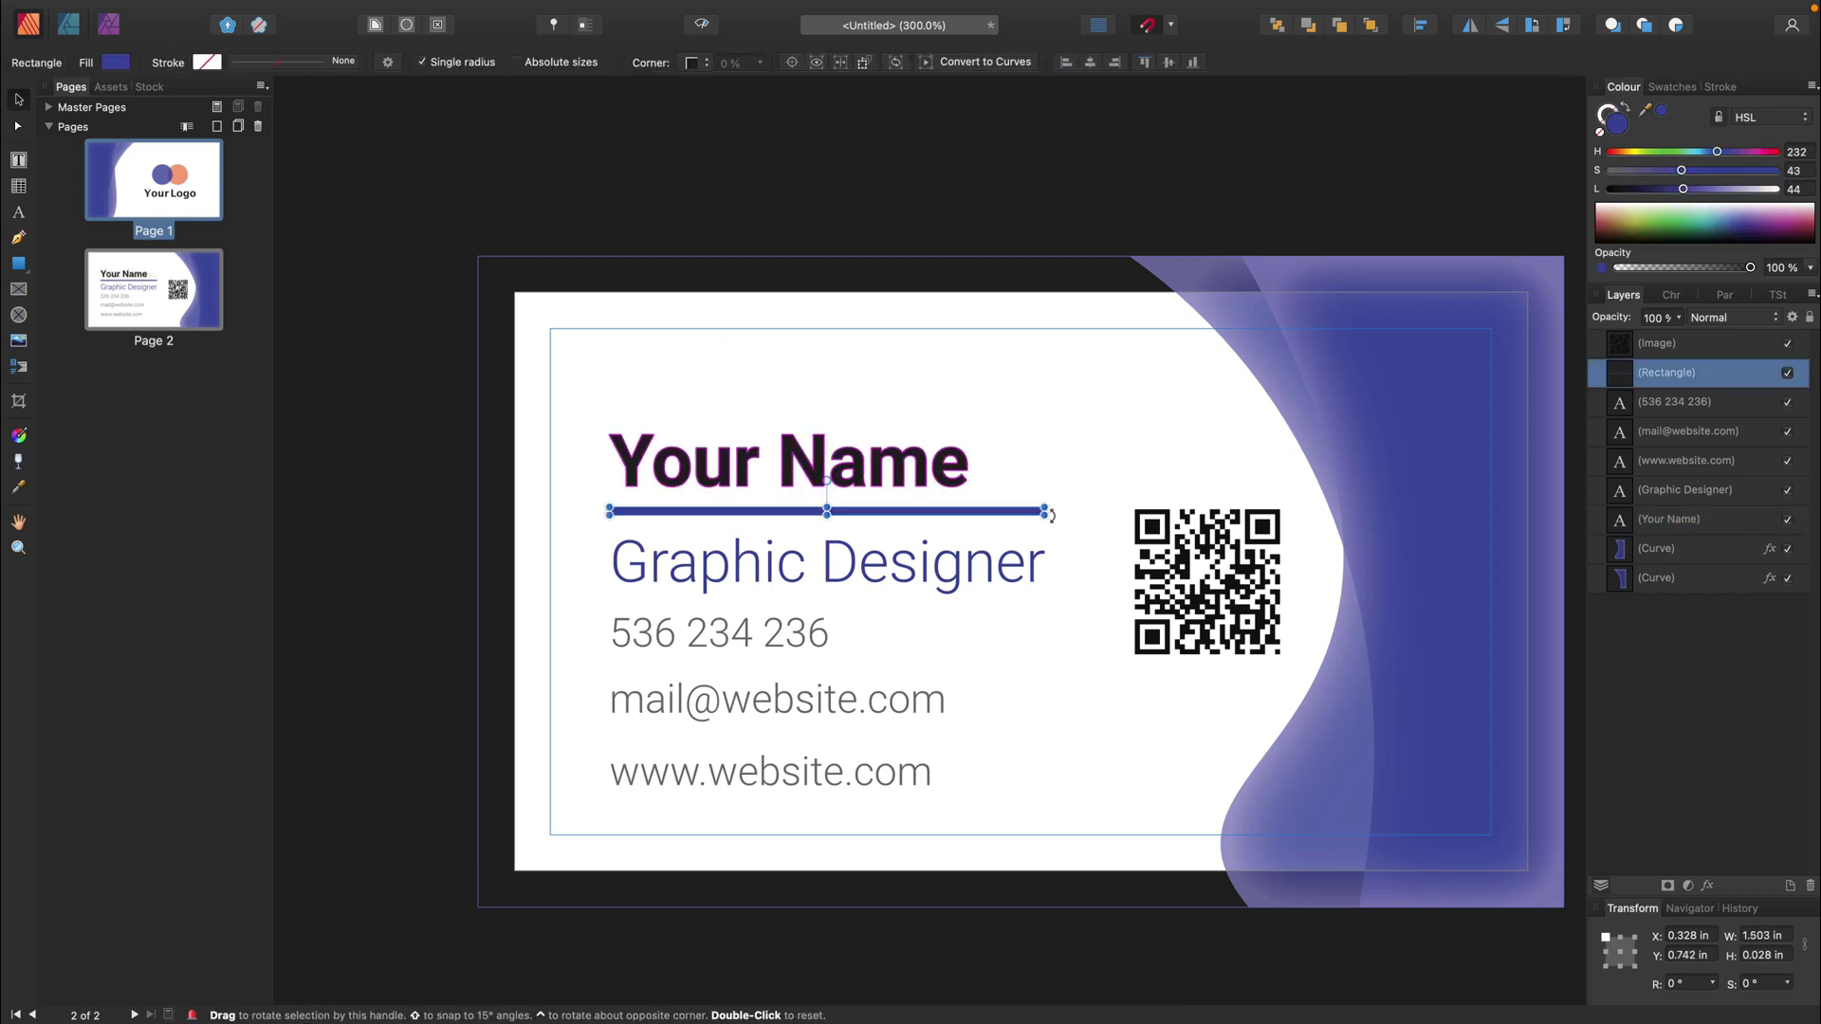
drag(1046, 512, 968, 547)
click(1006, 565)
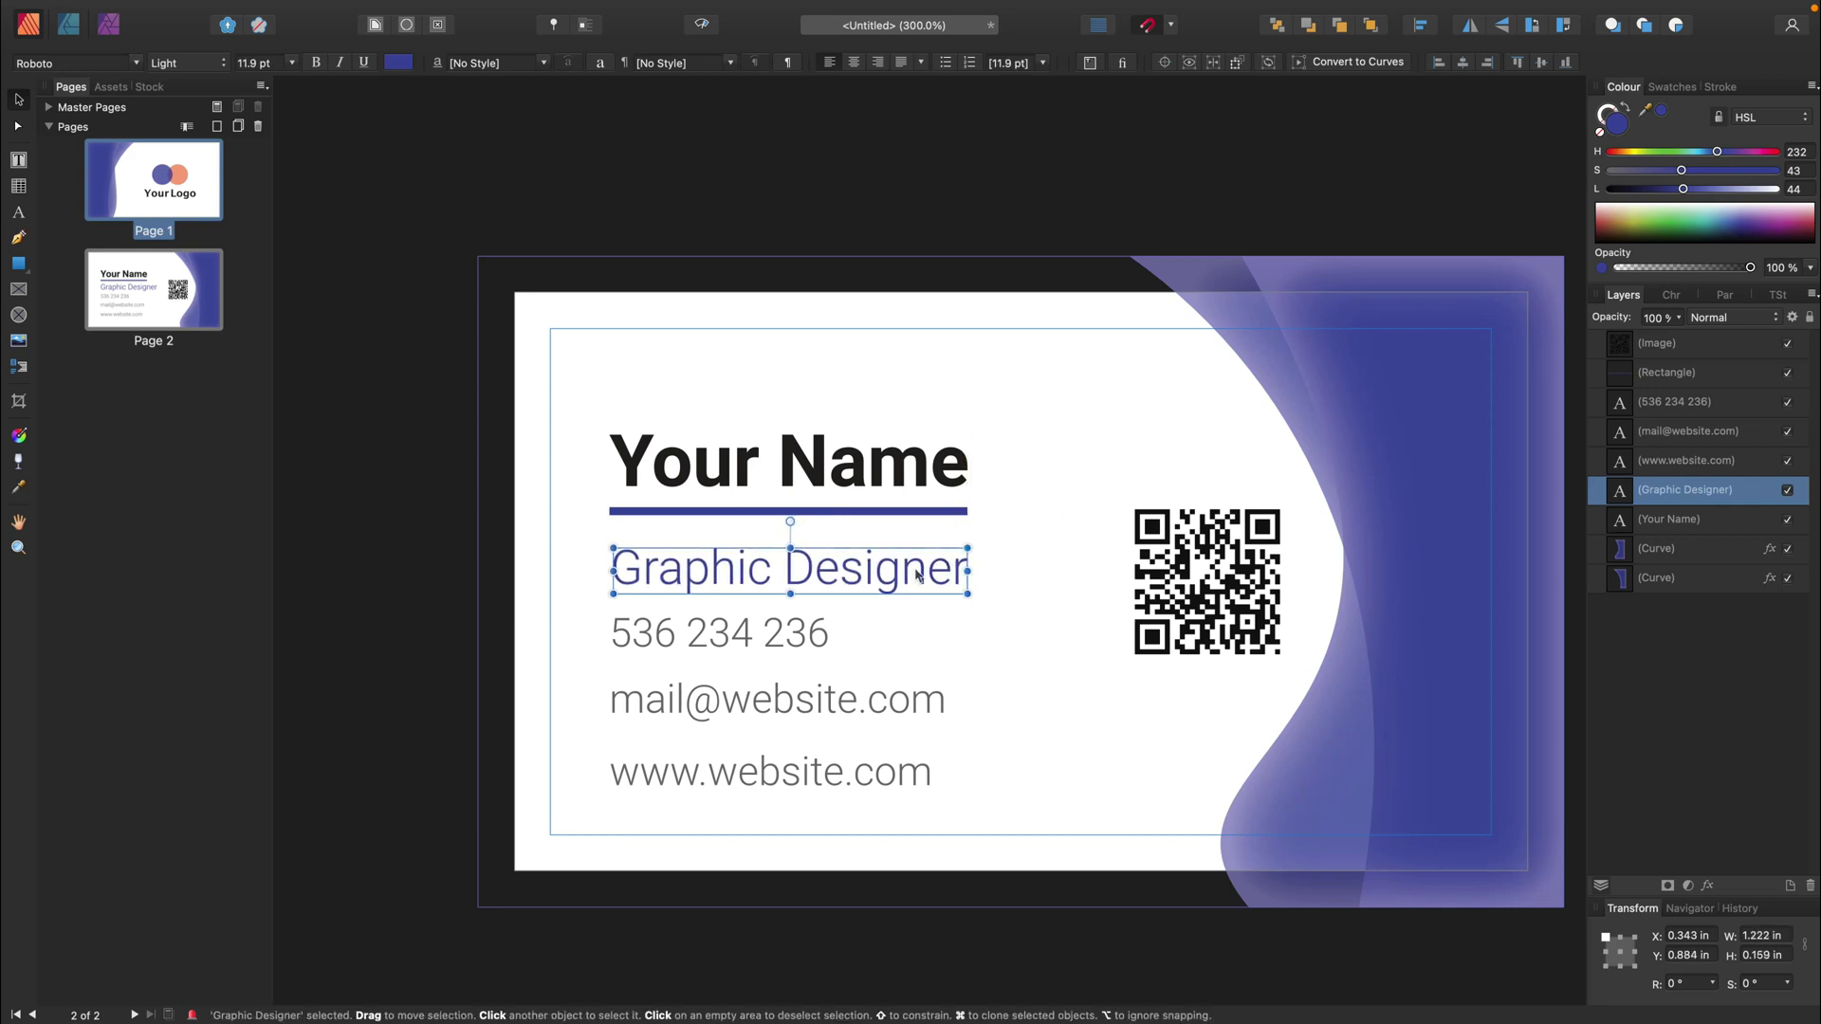
drag(610, 585, 606, 565)
click(619, 486)
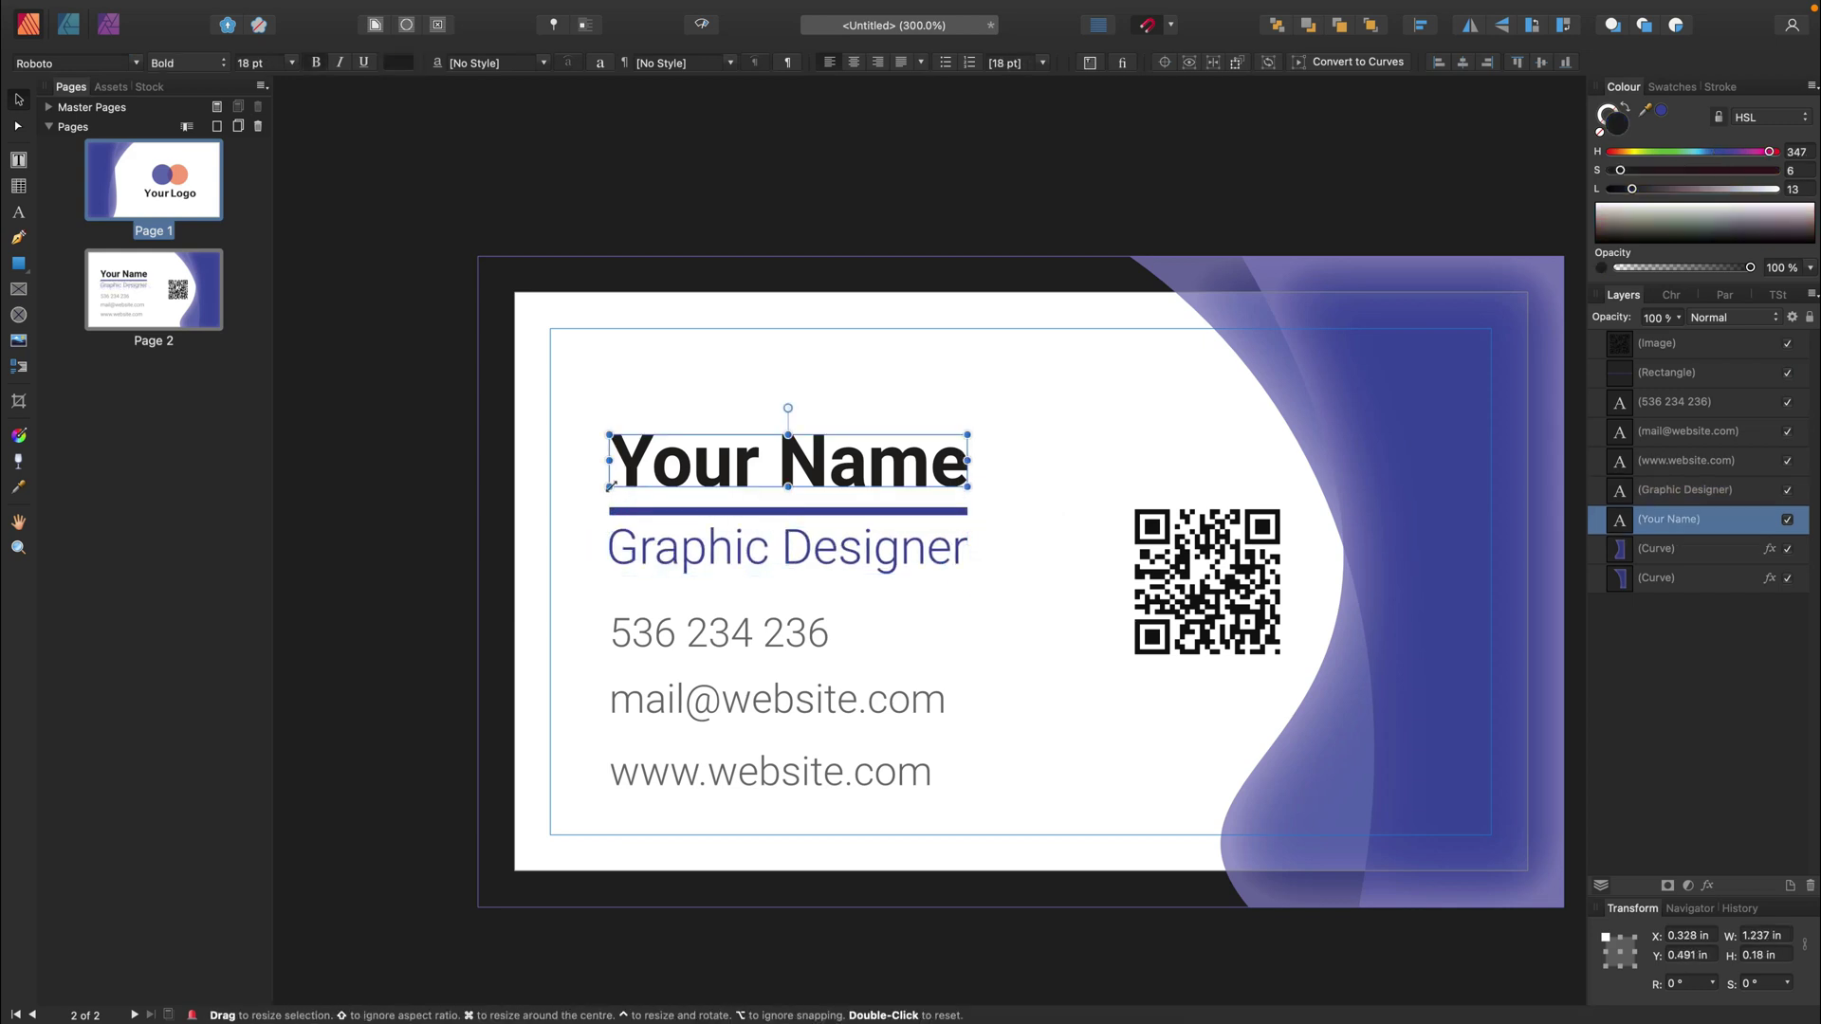
- Move the name, underline and title block up and slightly left
click(801, 557)
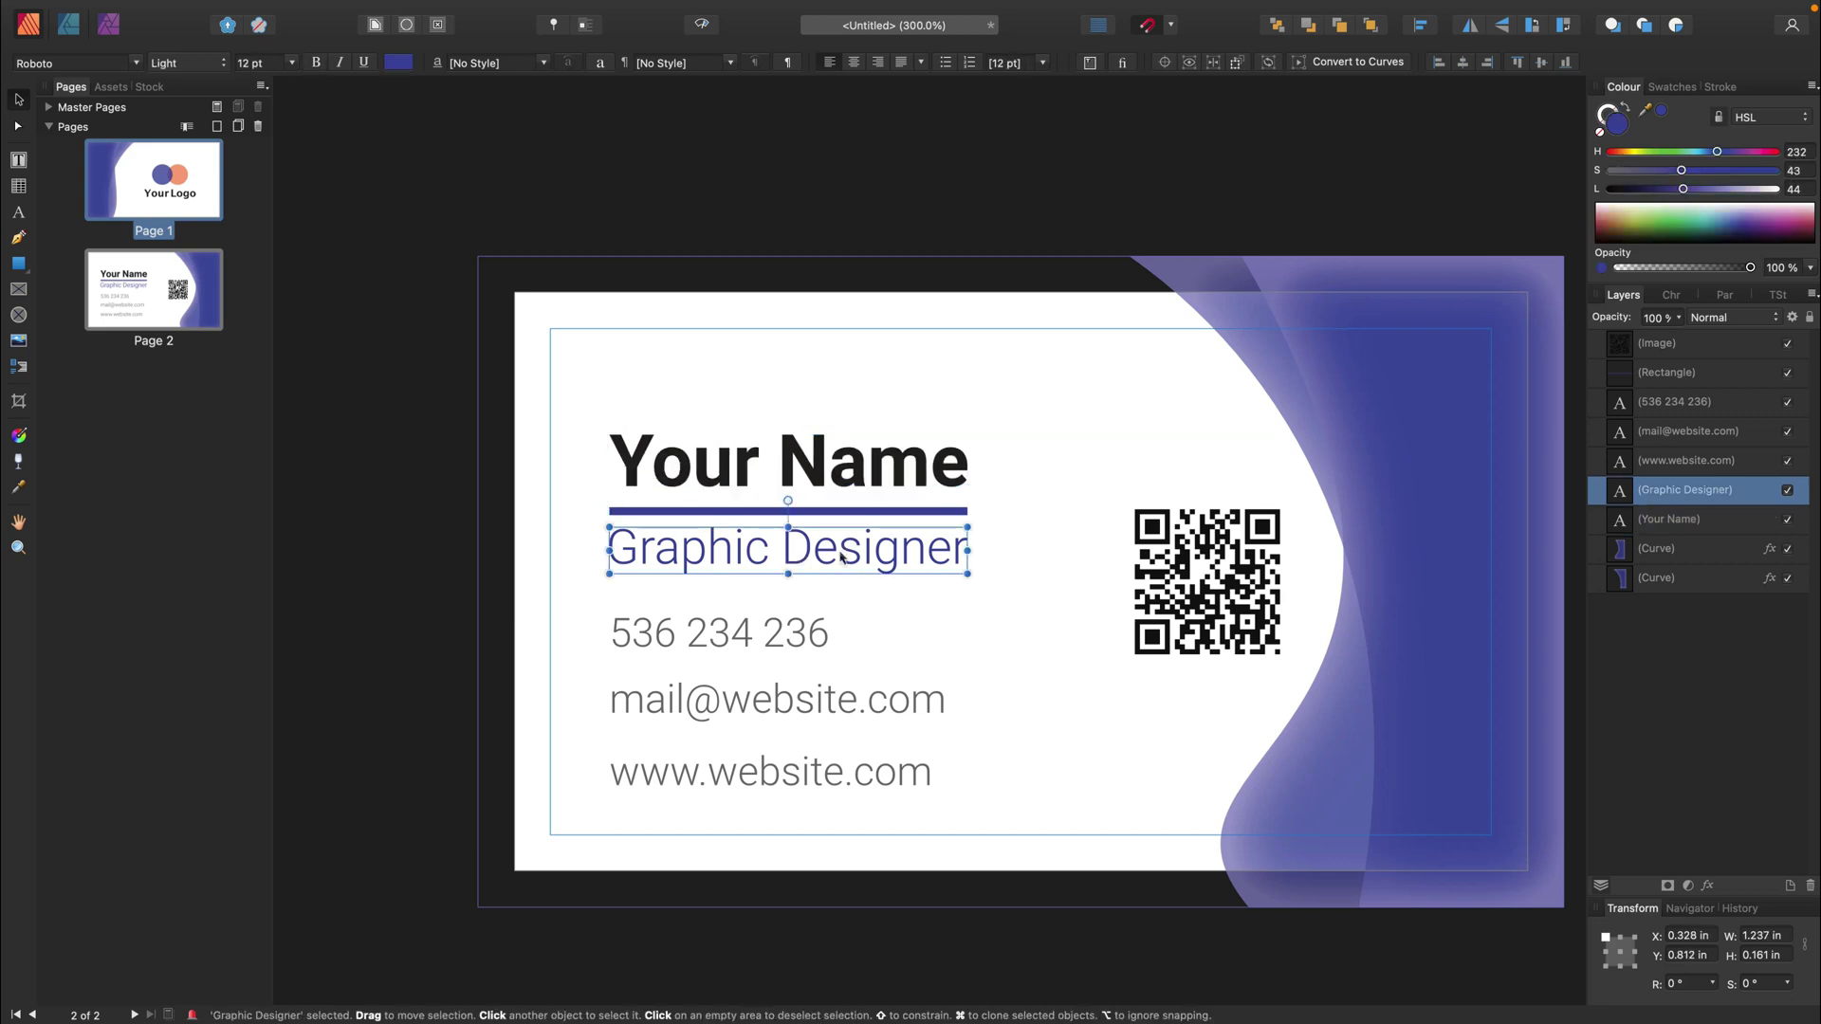
click(854, 485)
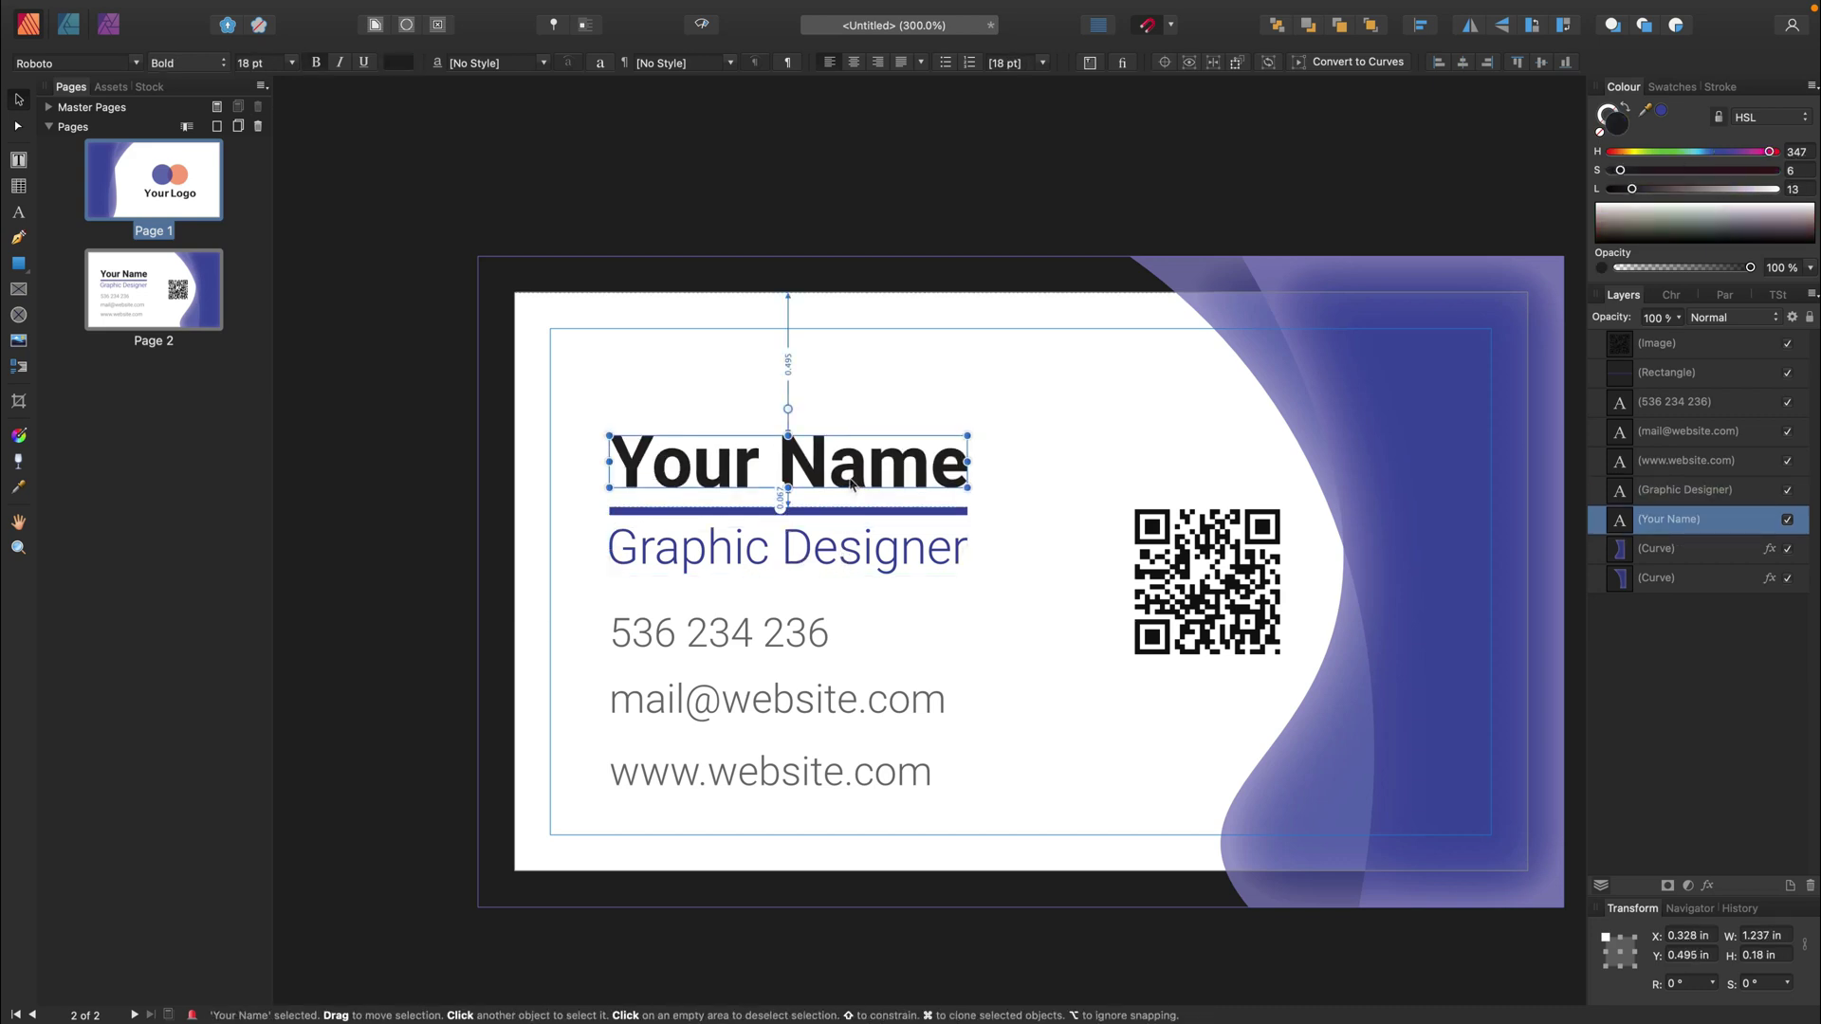
click(1060, 419)
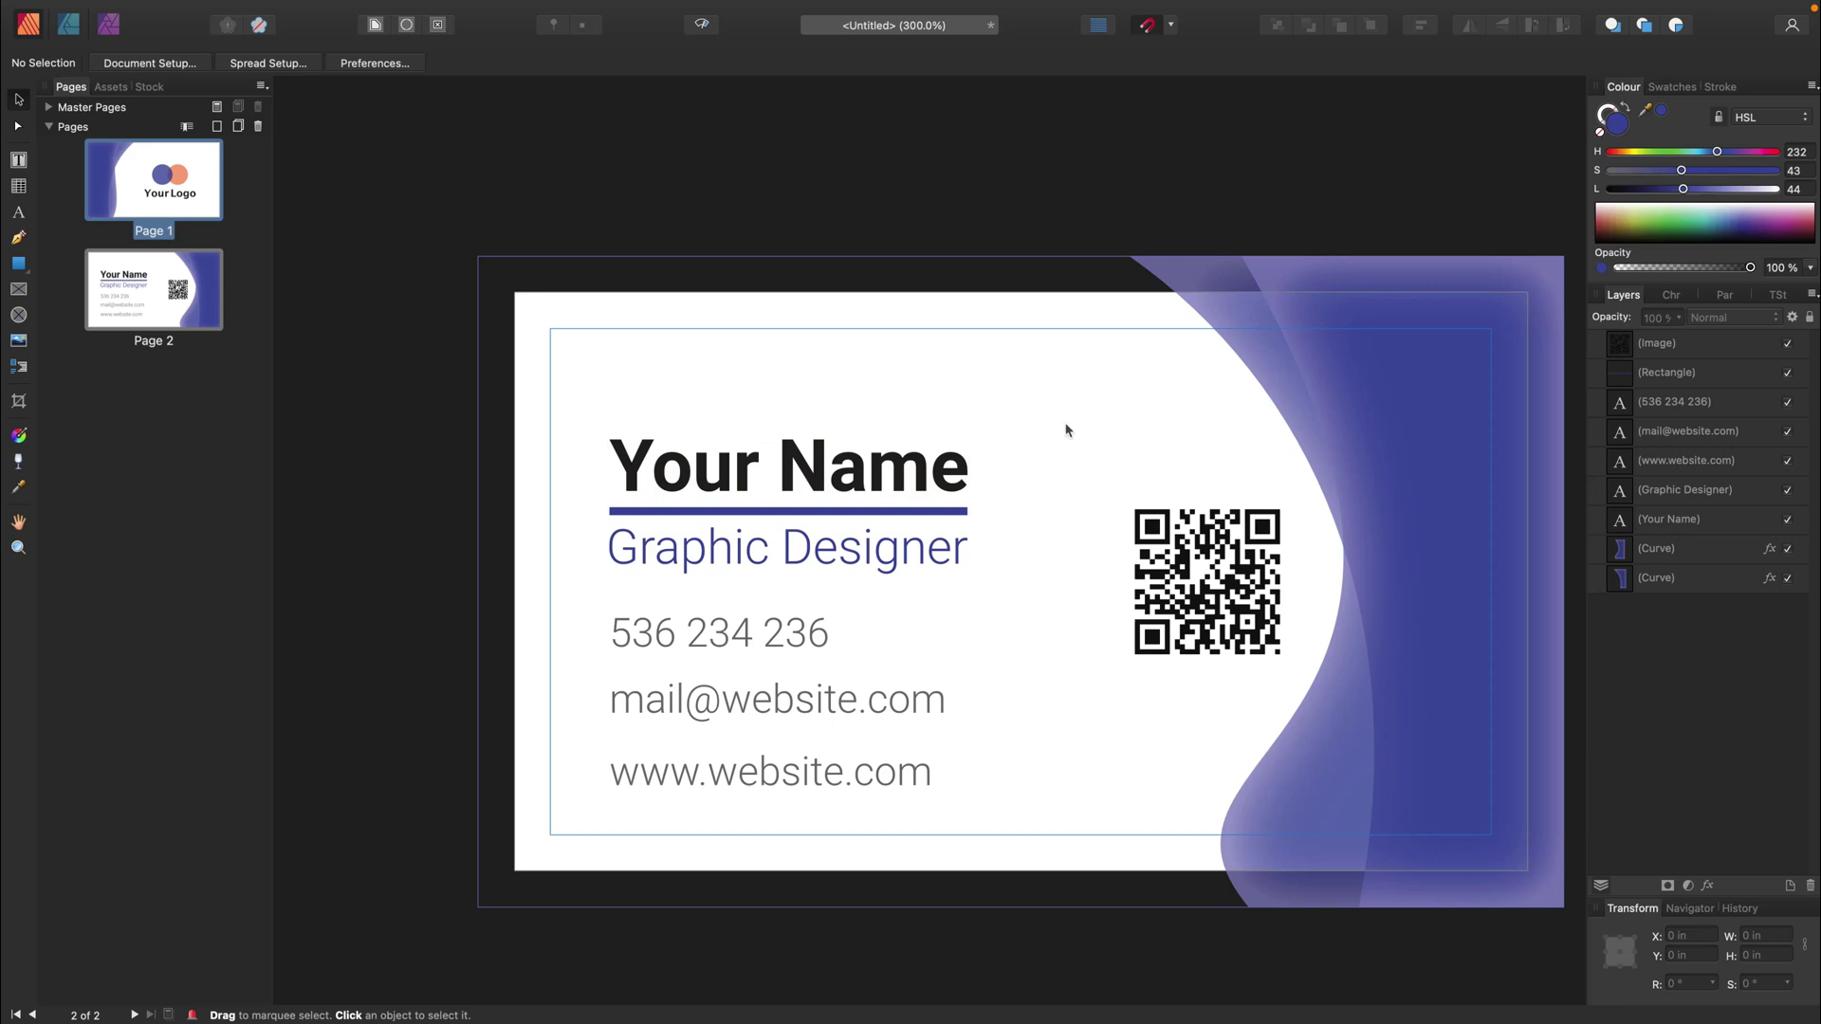
drag(1065, 430, 580, 596)
drag(672, 555, 662, 487)
click(916, 617)
scroll(804, 602, down, 2)
scroll(804, 602, down, 1)
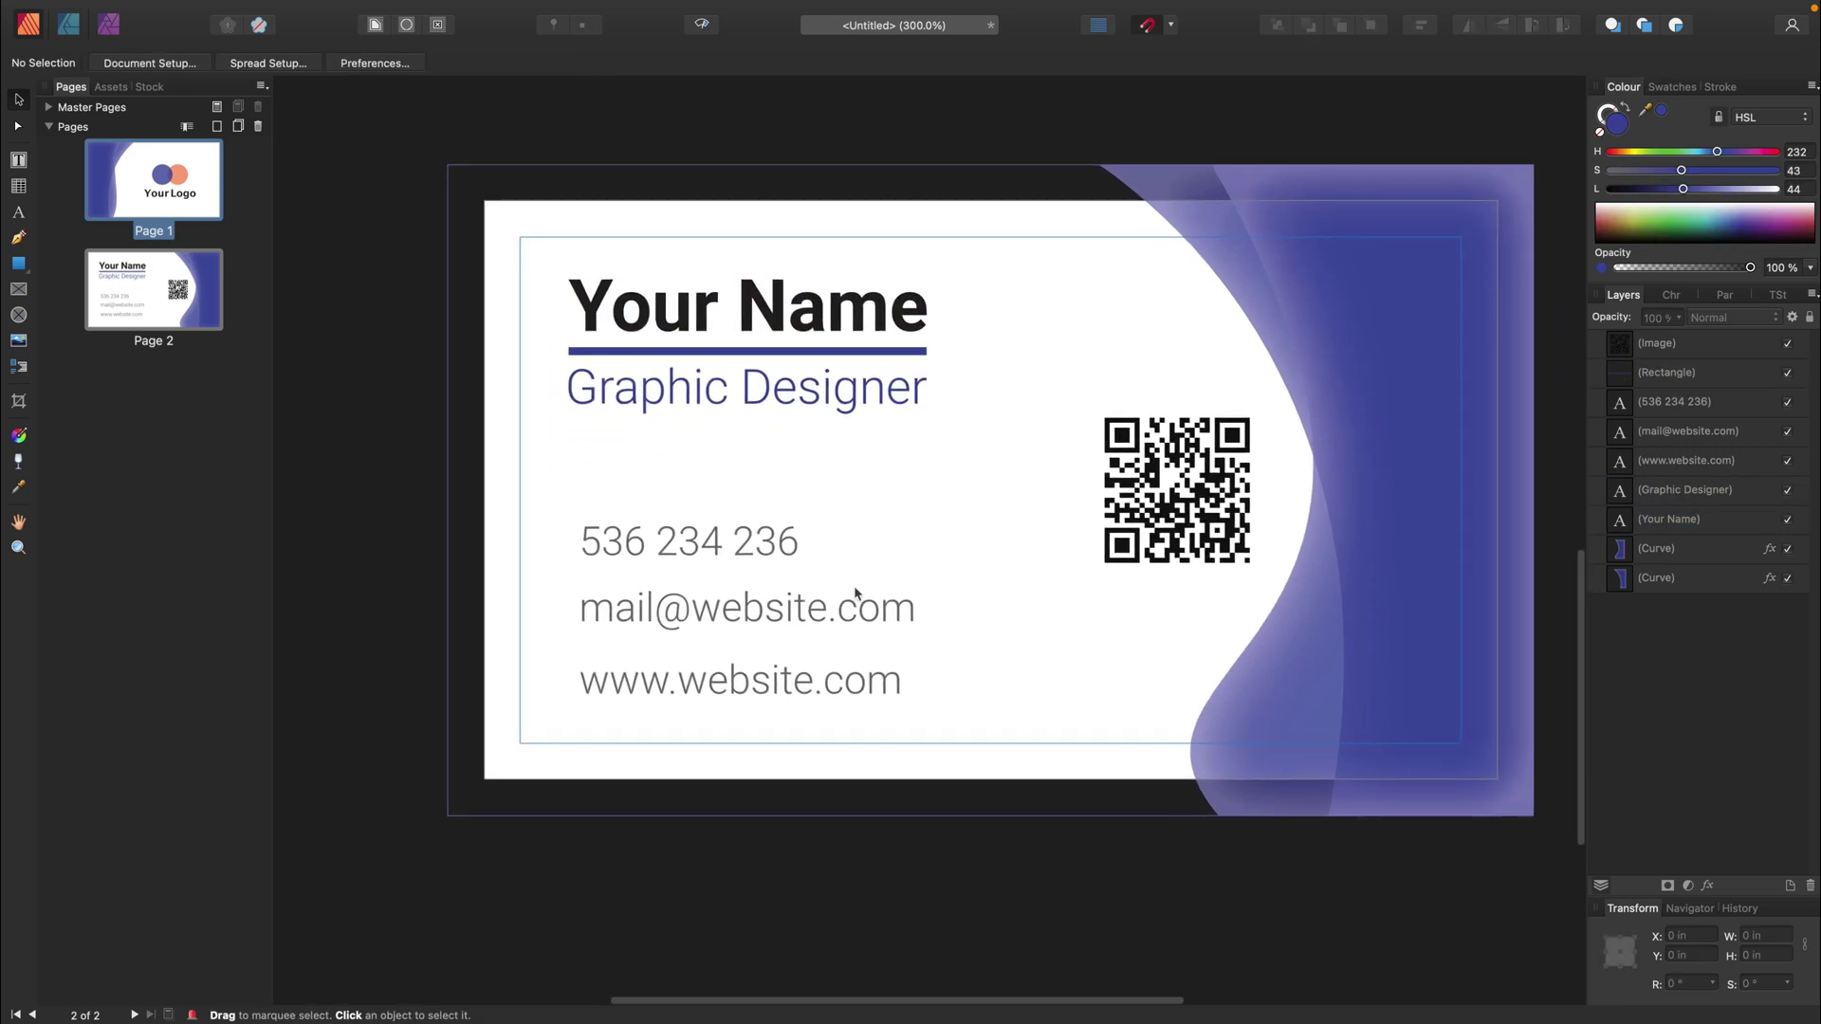
- Enlarge the QR code slightly and move it up and left
click(1159, 488)
drag(1076, 586, 1046, 617)
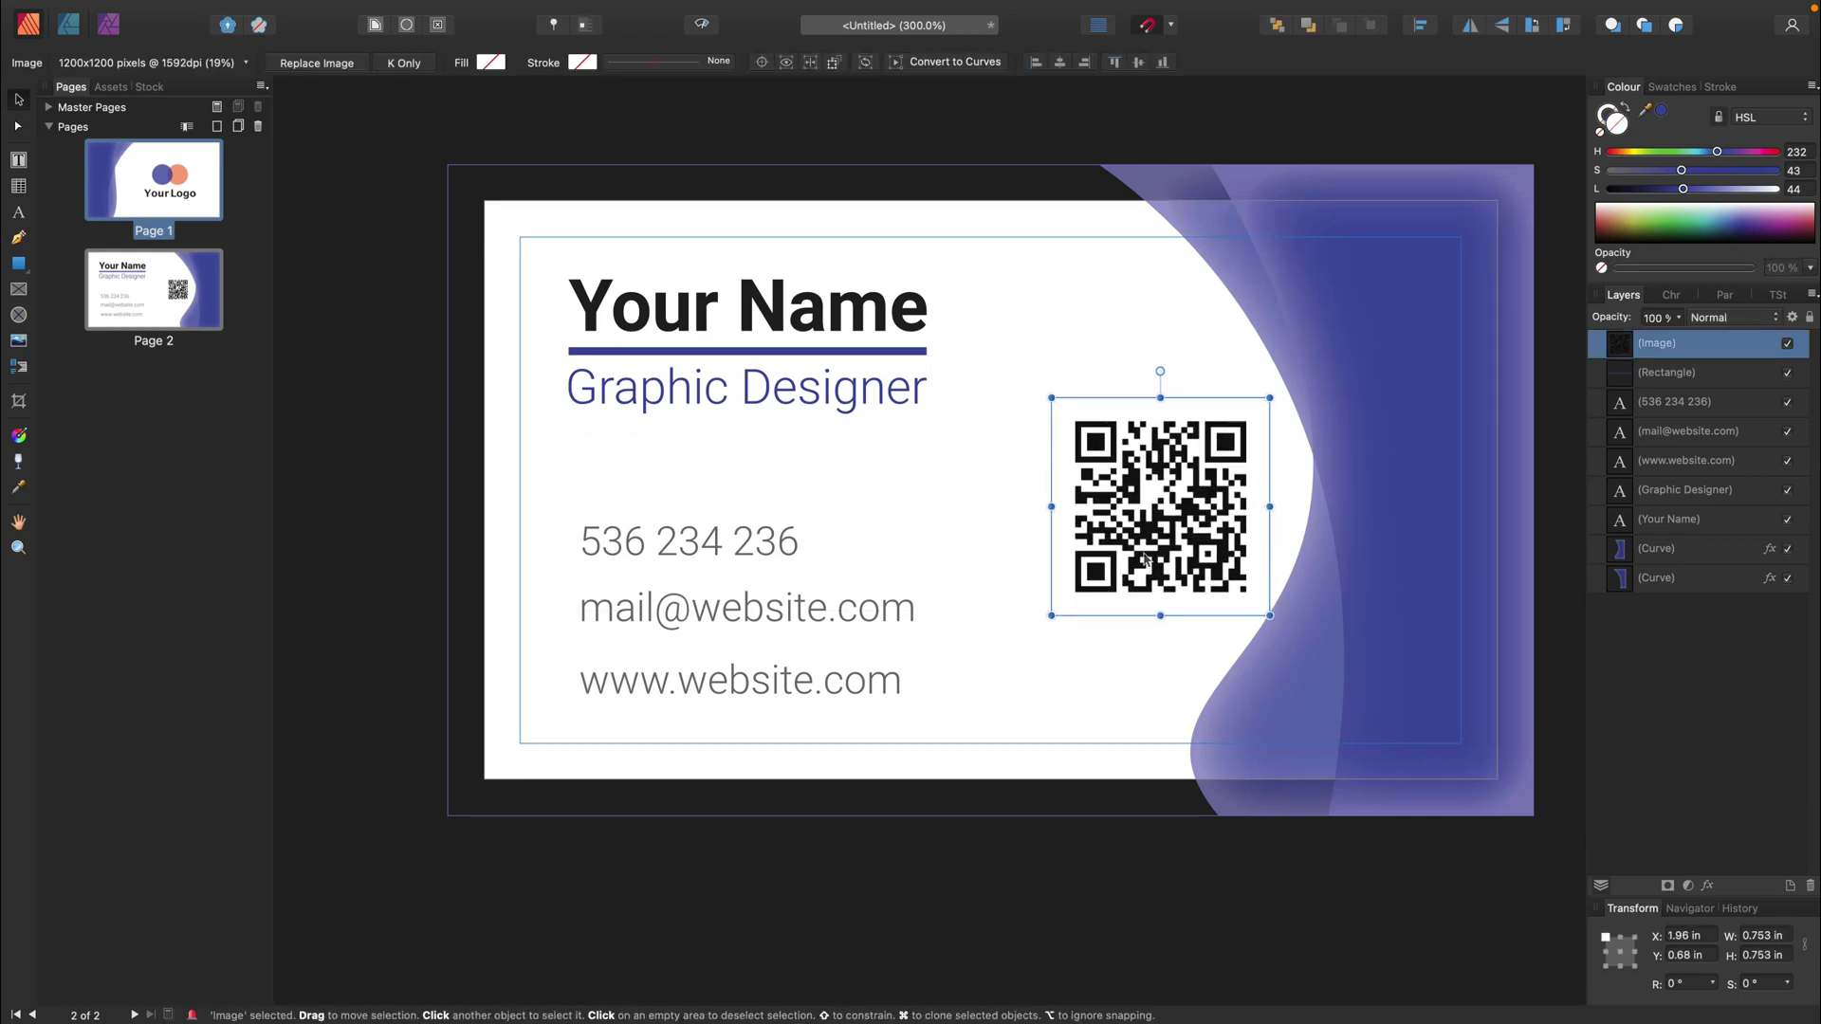
drag(1149, 566, 1136, 549)
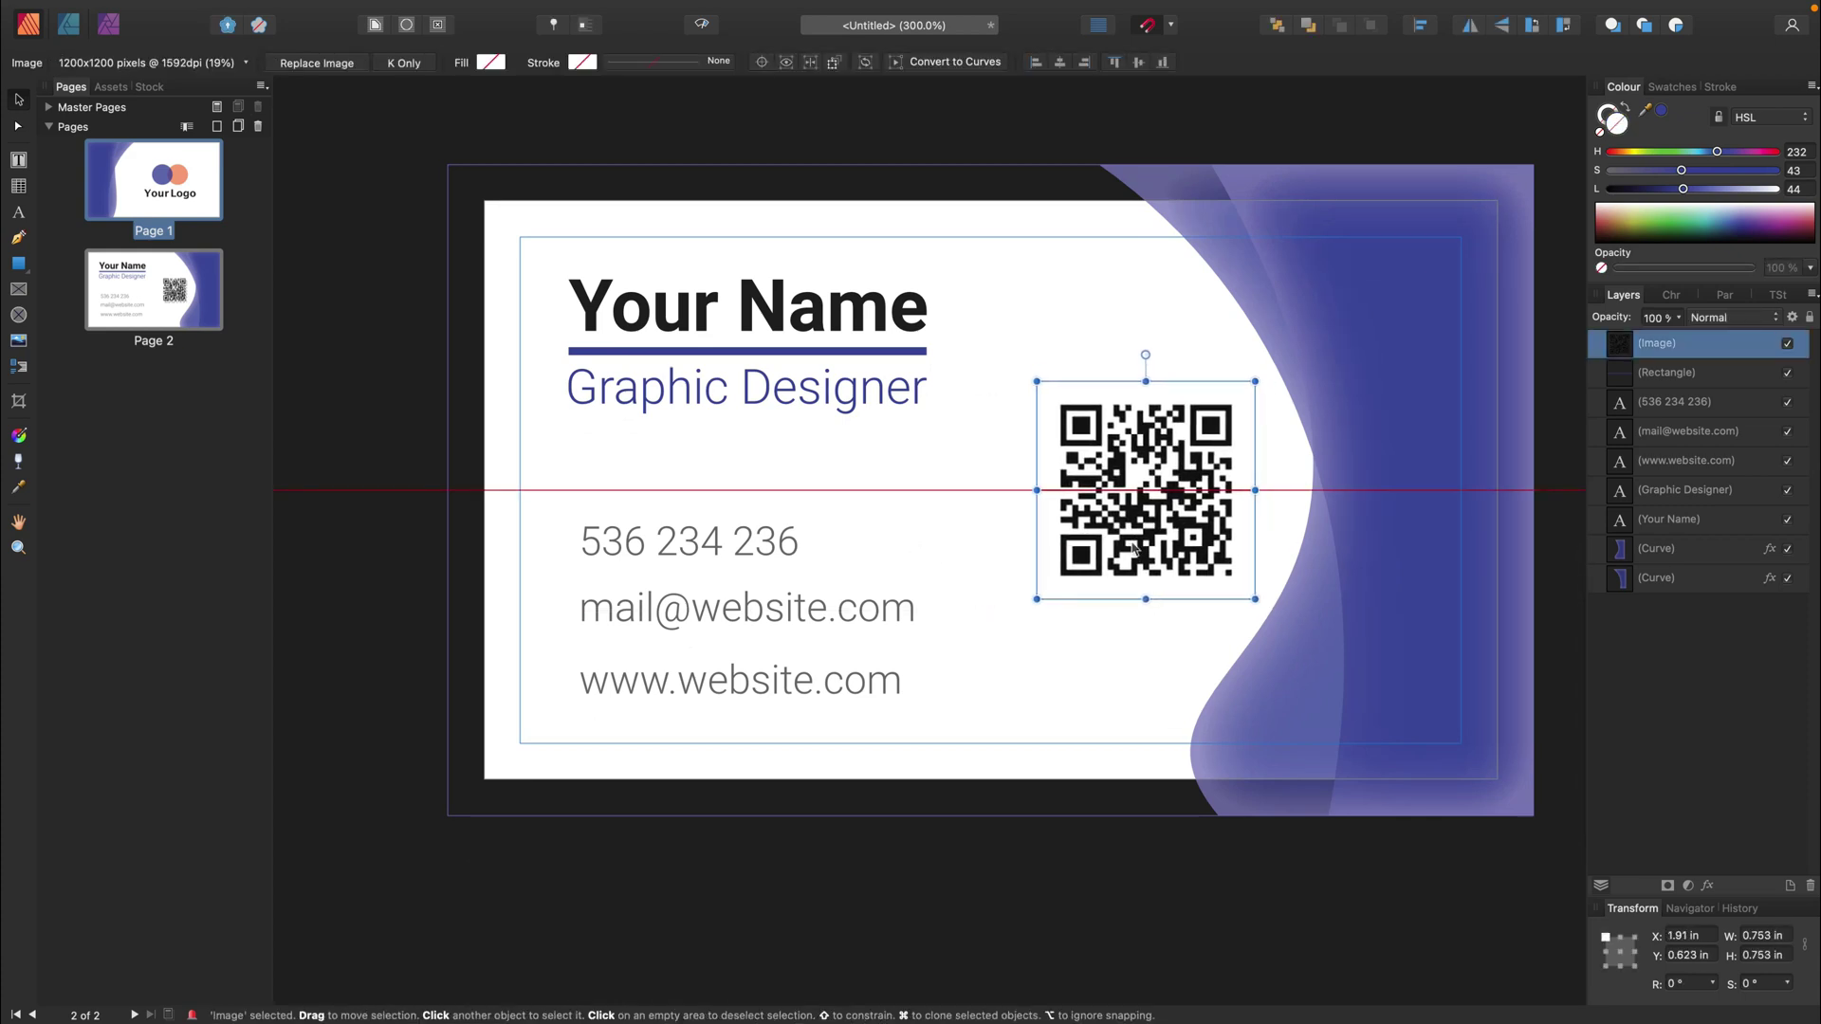
click(959, 503)
- Line up the phone and website lines with the email line on a common right edge
scroll(853, 522, down, 1)
drag(770, 525, 888, 539)
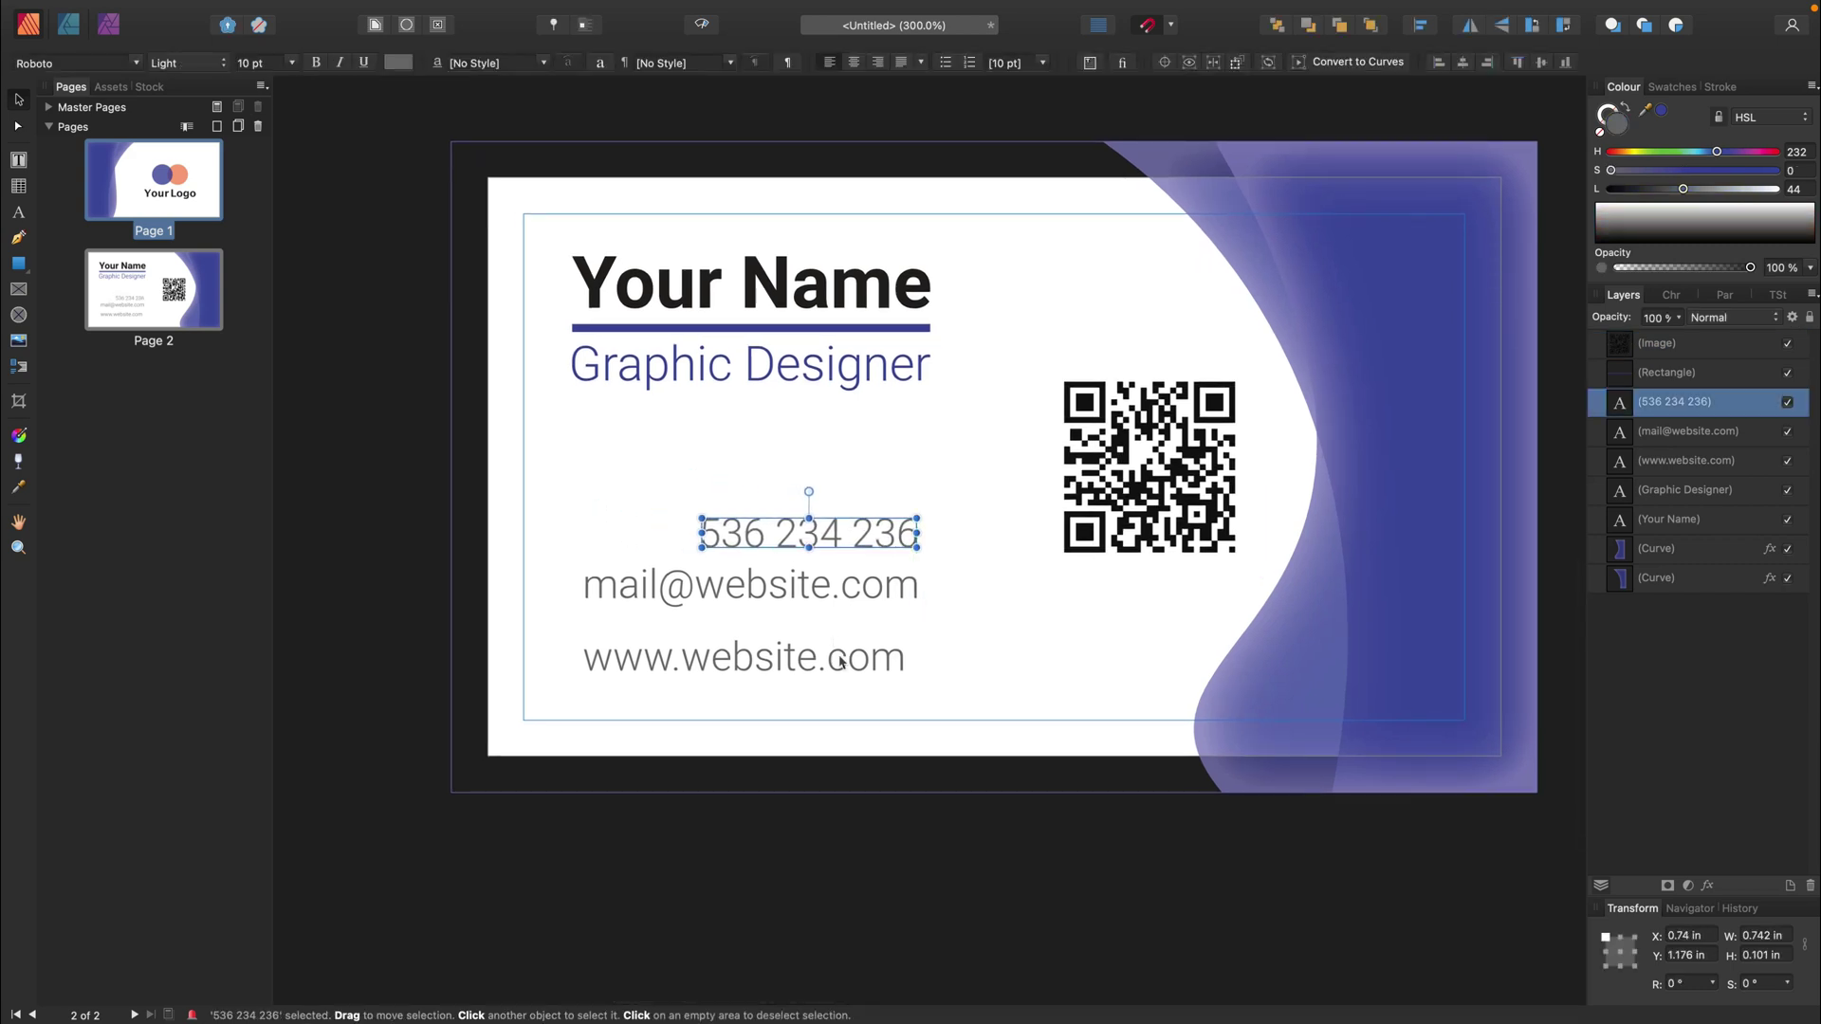
mouse_move(828, 668)
mouse_down()
mouse_move(856, 650)
mouse_move(842, 641)
mouse_up()
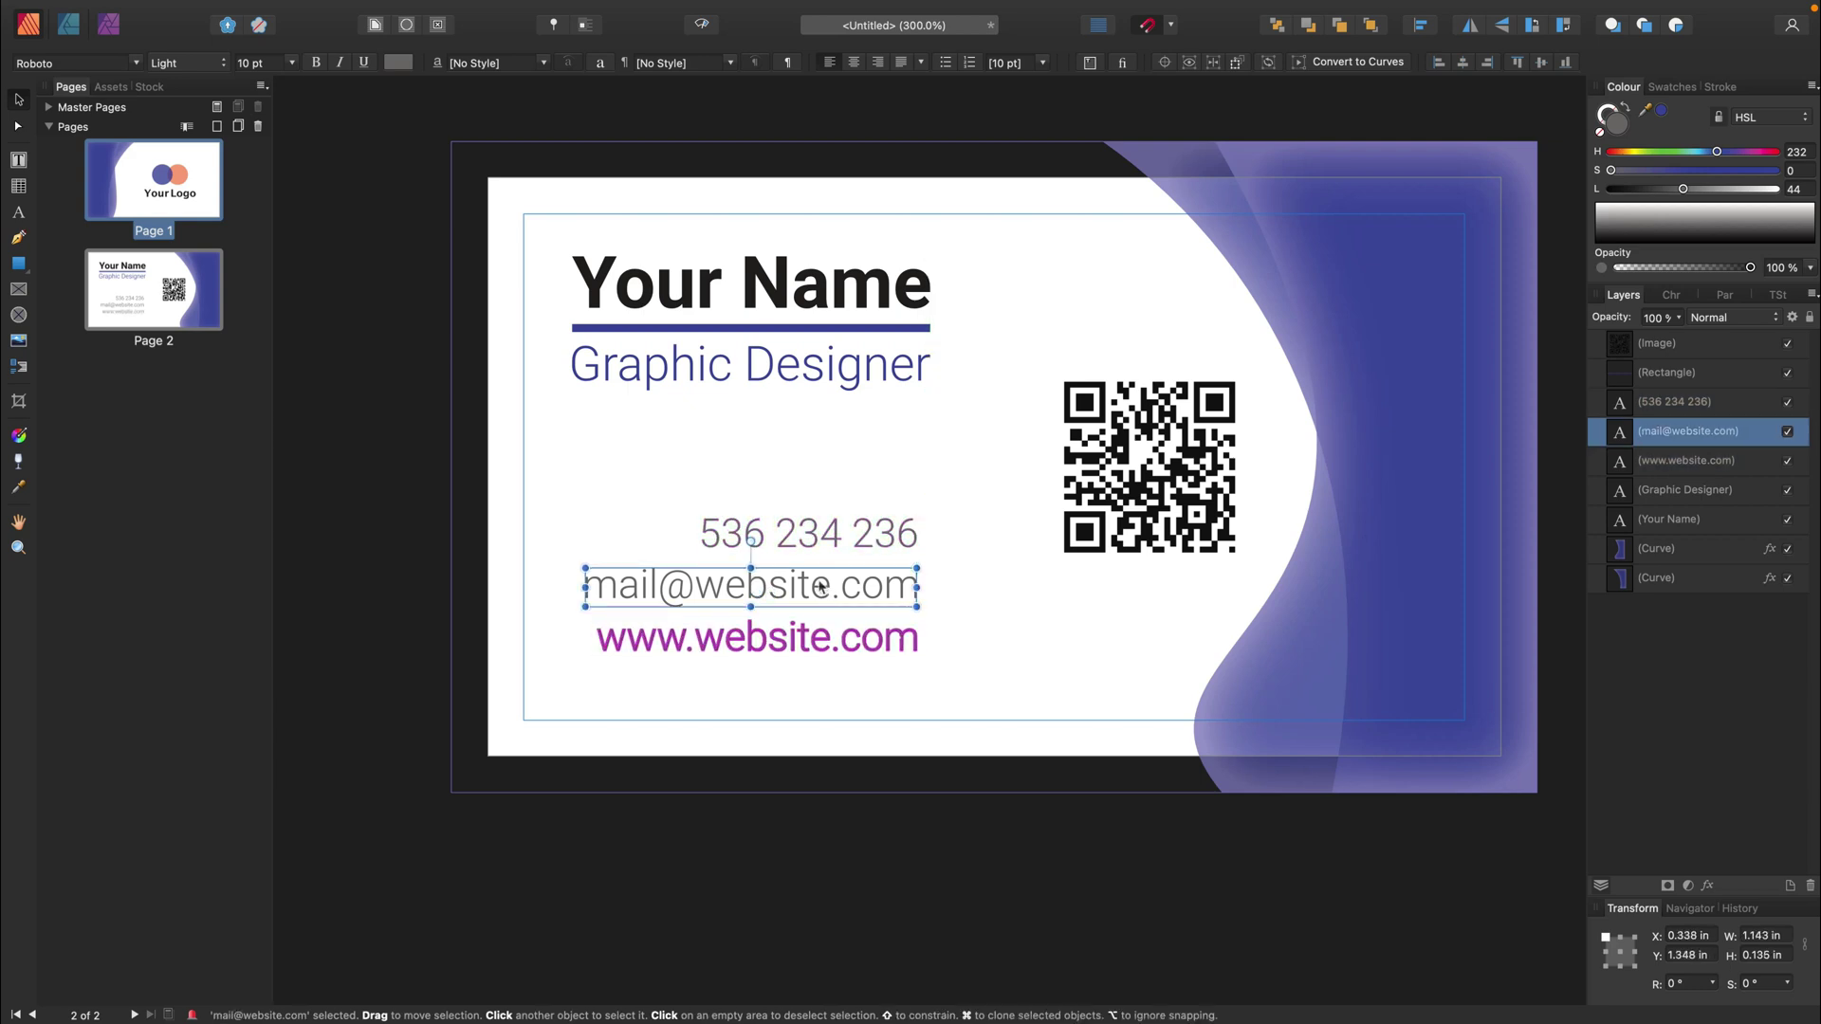
drag(564, 470, 979, 694)
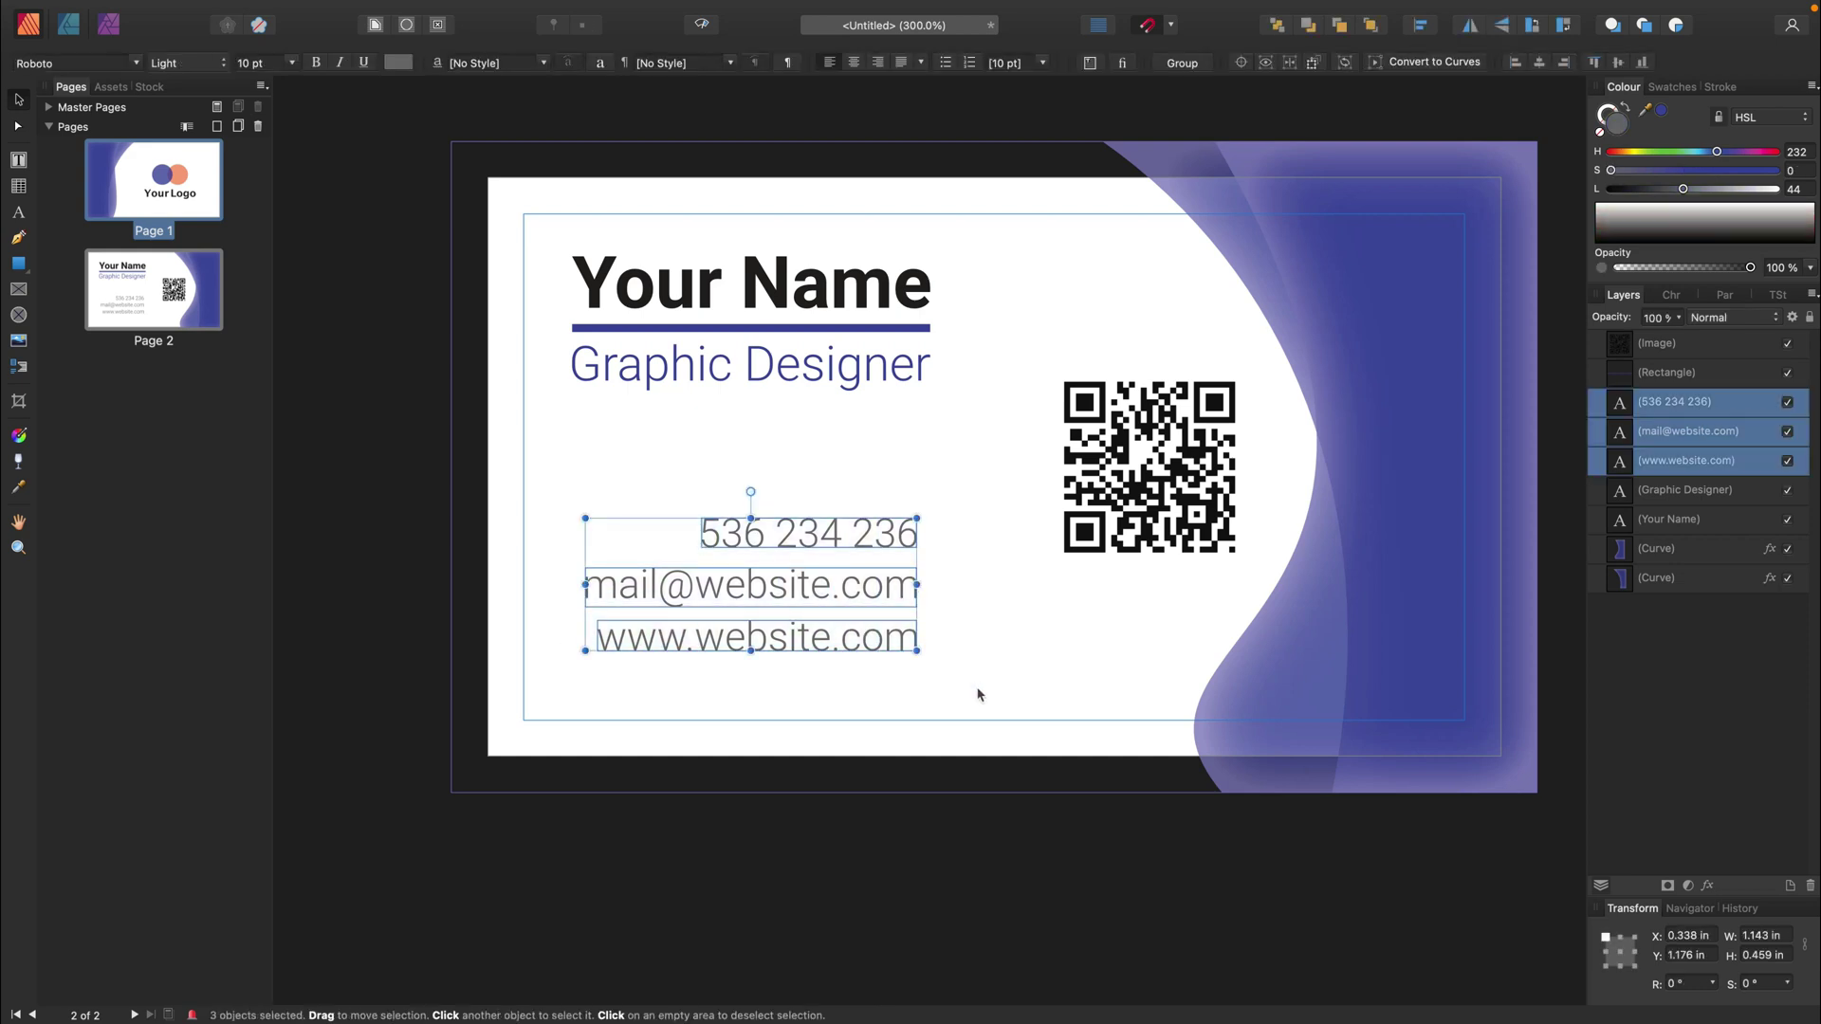
- Space the three contact lines evenly in the vertical direction
click(1429, 28)
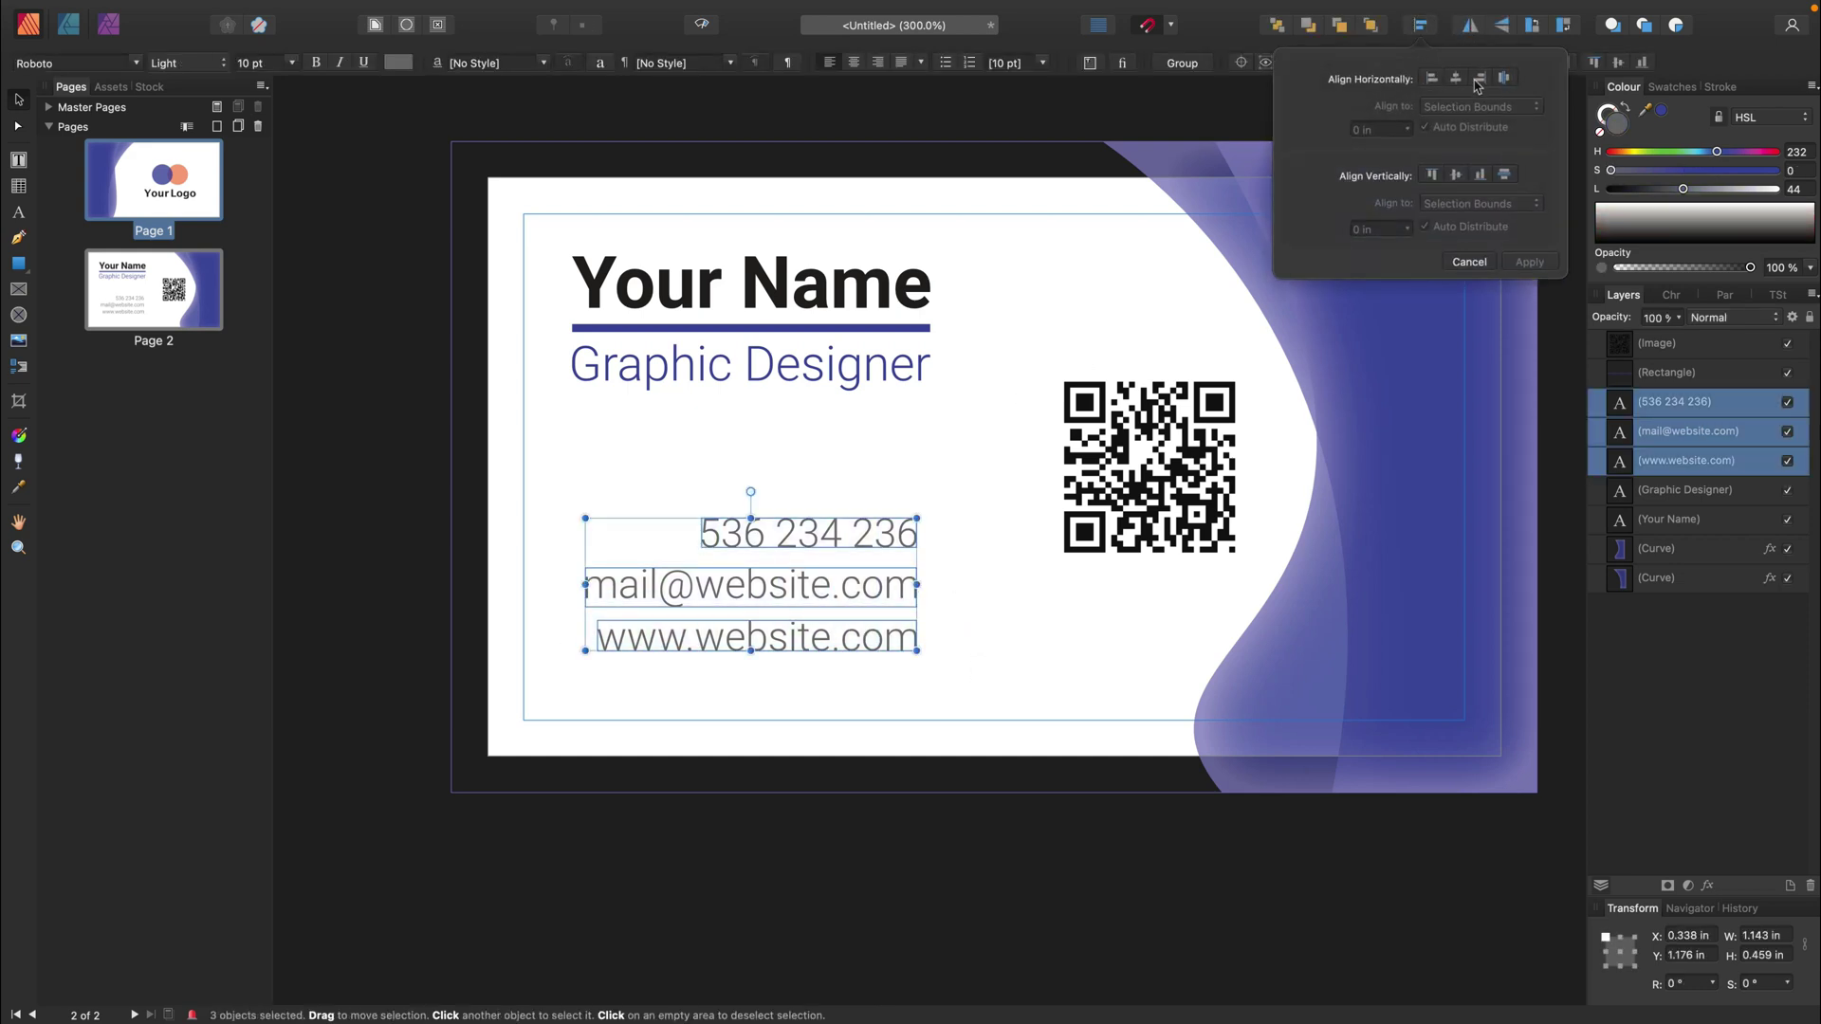
click(1506, 176)
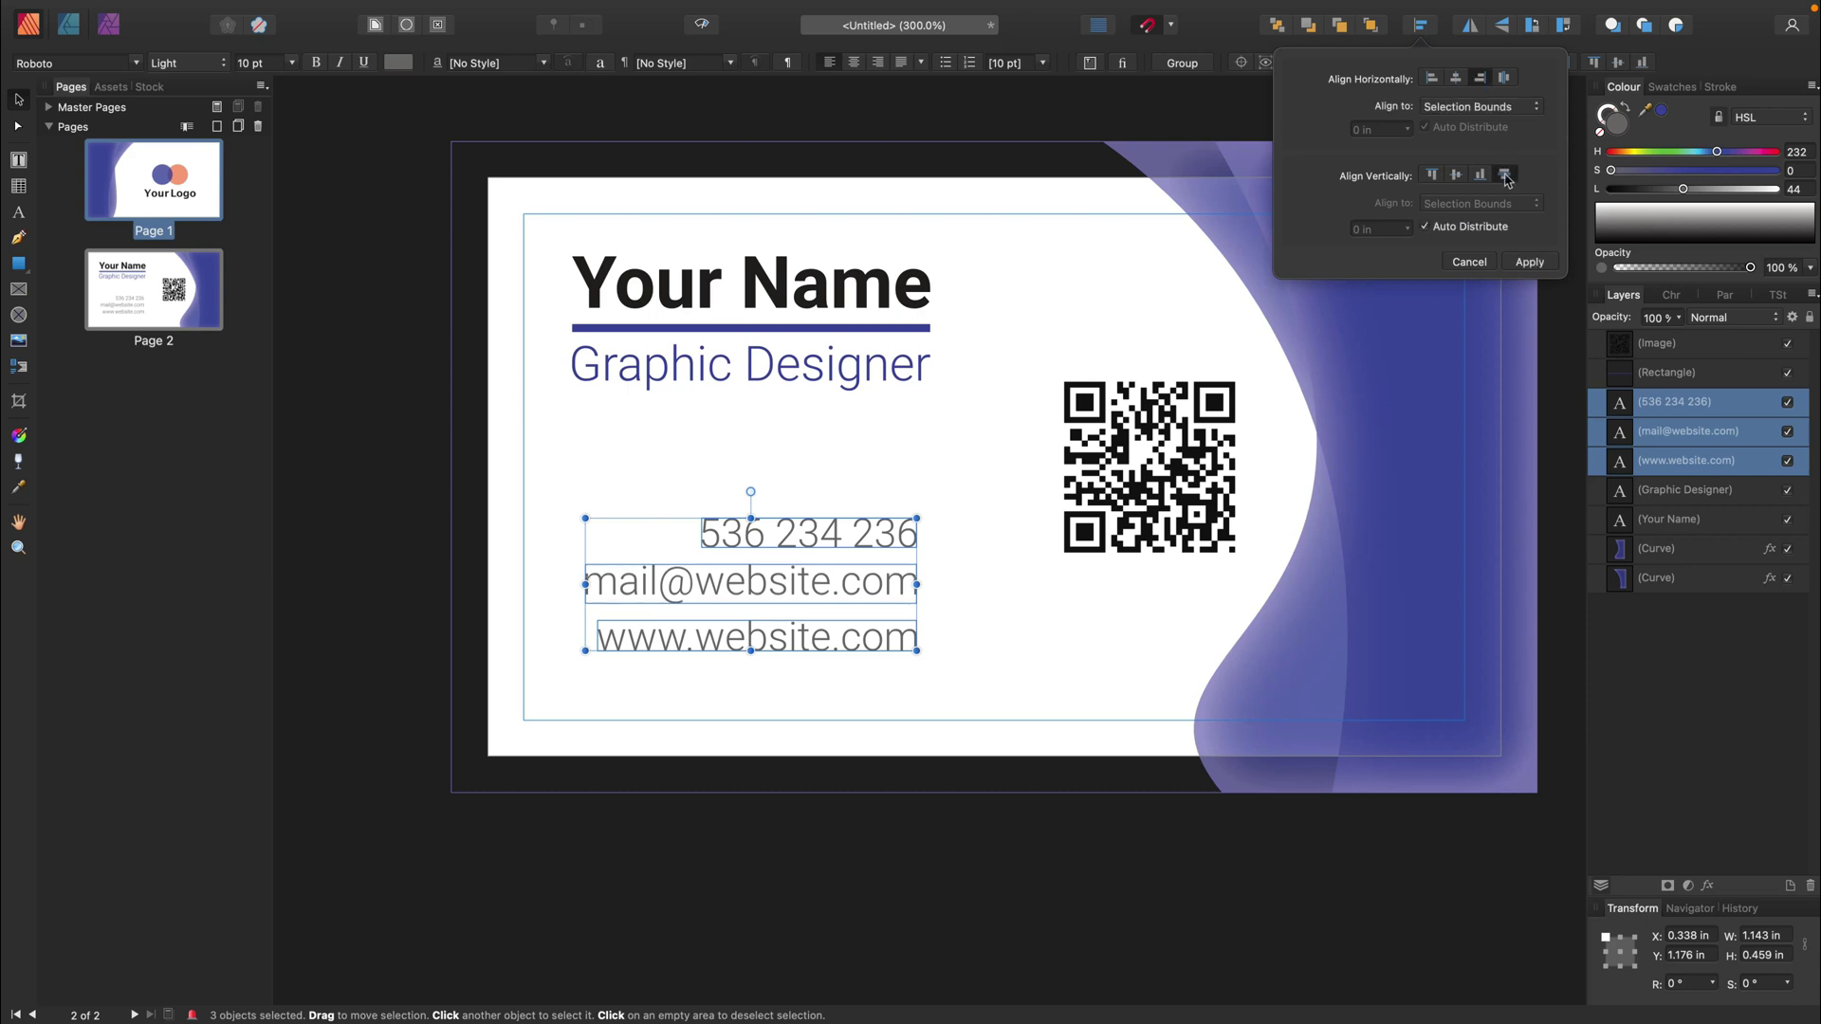
click(826, 458)
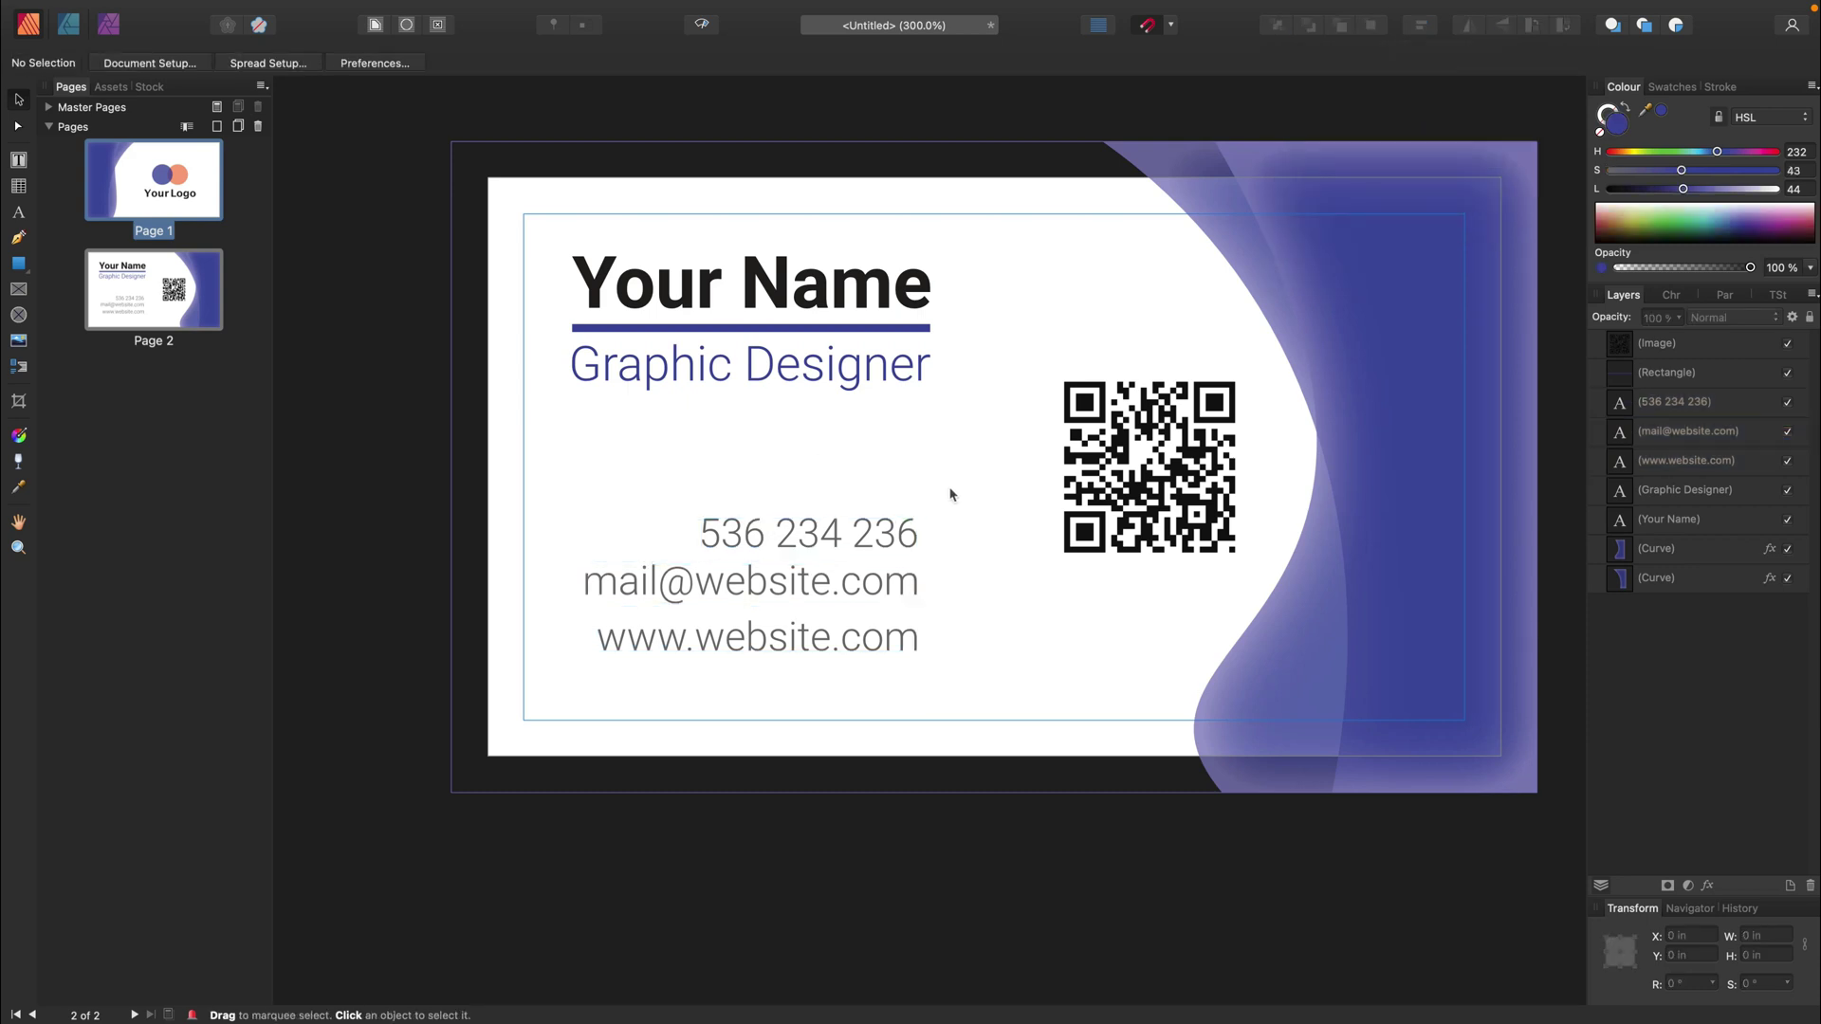
- Reposition the contact lines and shift all the card text slightly lower
drag(952, 489, 546, 711)
drag(763, 600, 822, 593)
drag(550, 239, 981, 706)
drag(902, 663, 905, 668)
click(976, 646)
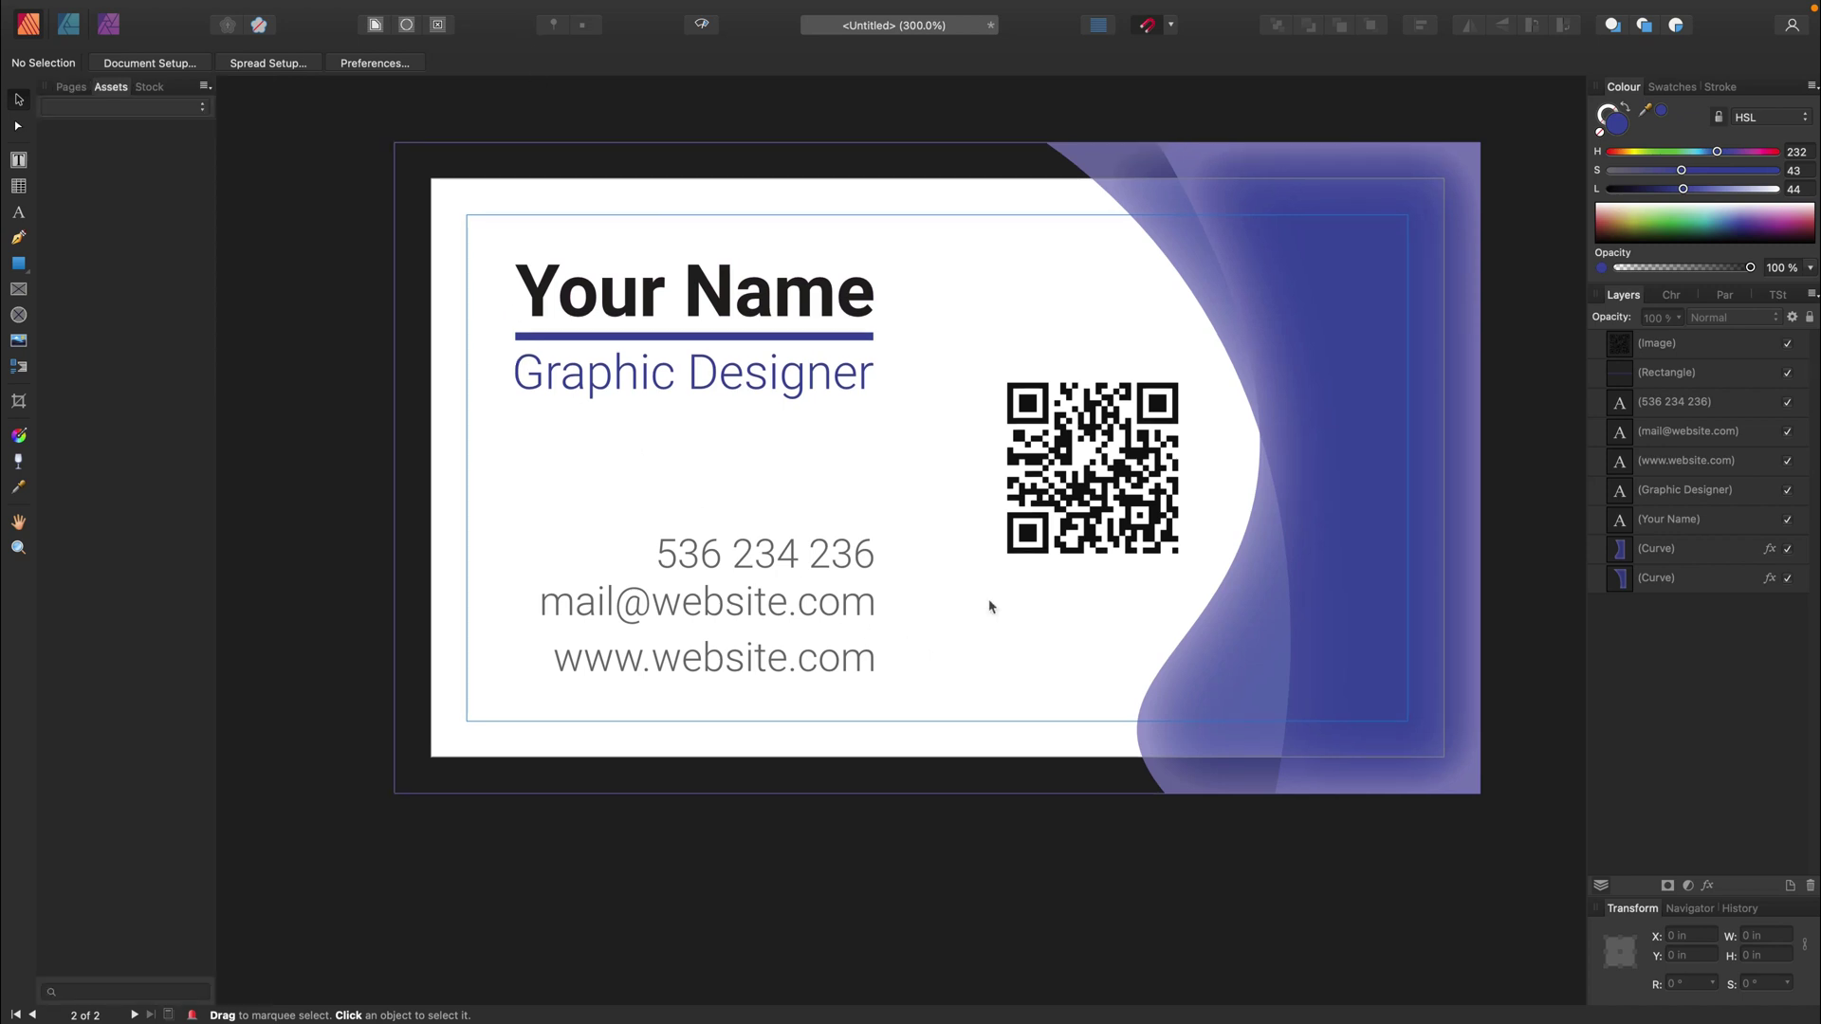
- Clone the upper wave, mirror it, and narrow it to about 0.72 in at the right edge
click(1341, 604)
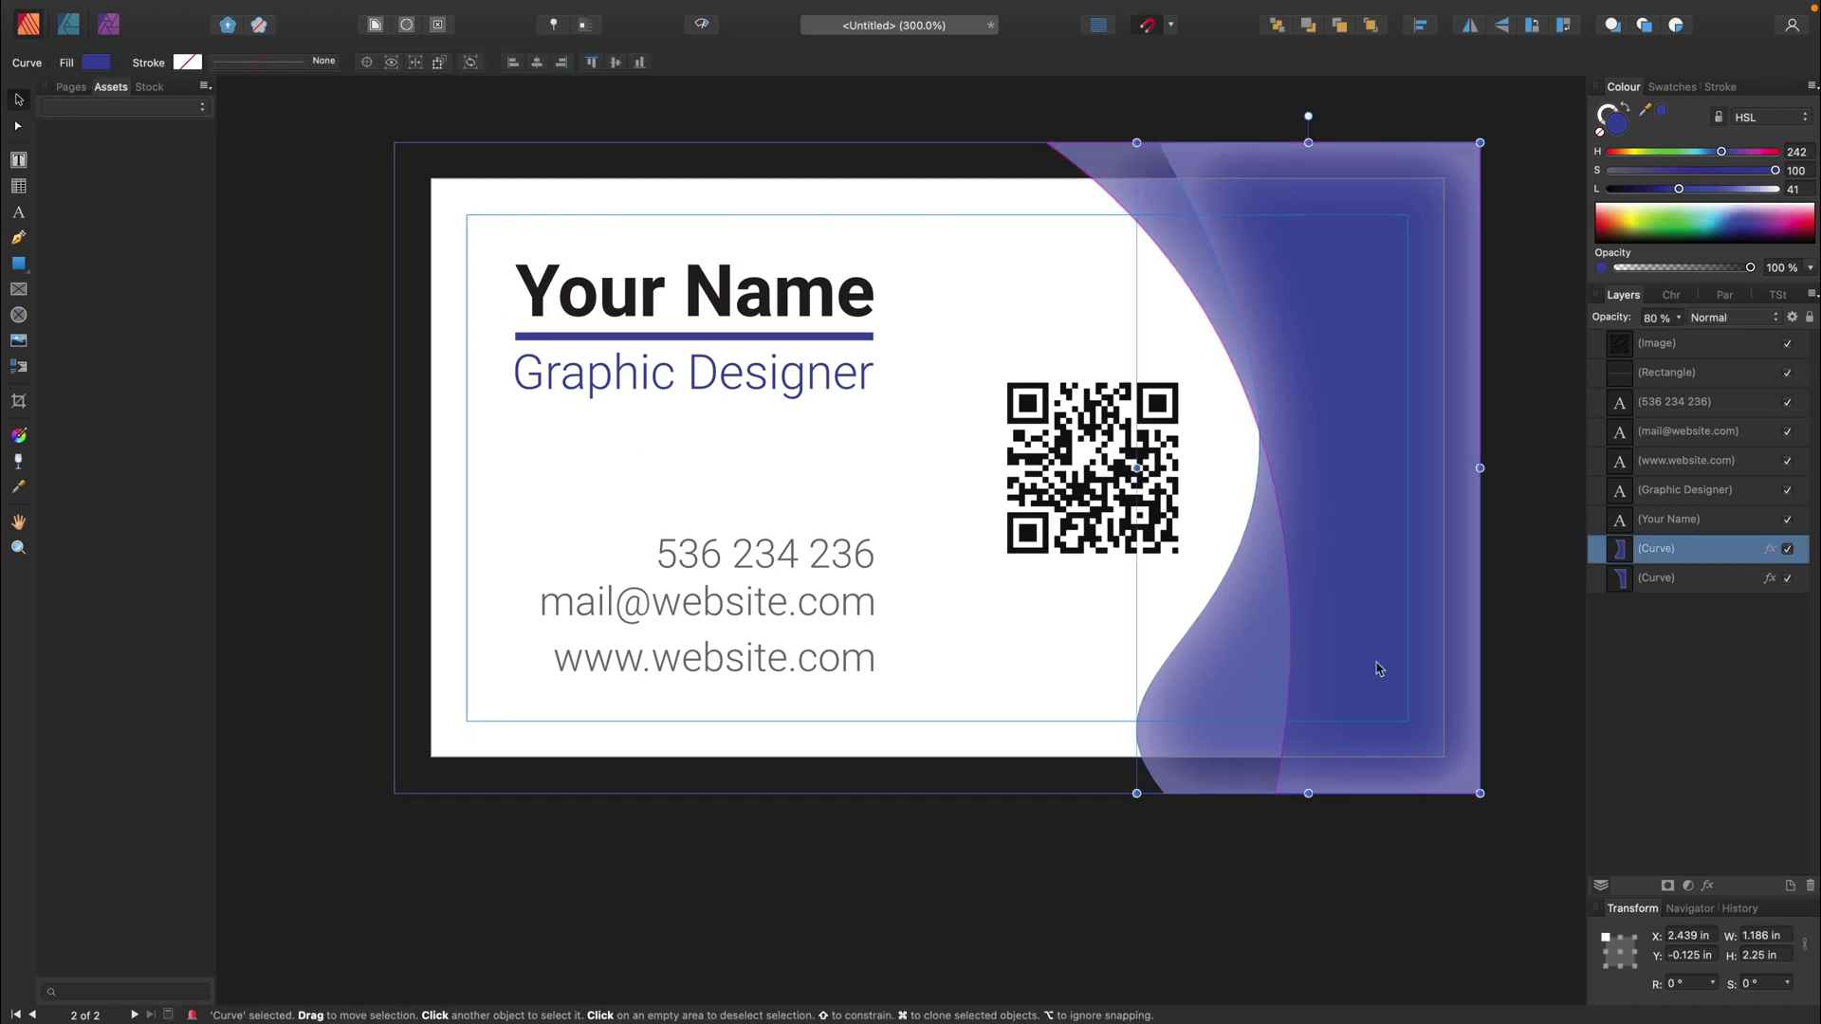
click(1049, 720)
click(1353, 677)
mouse_move(1369, 665)
mouse_down()
mouse_move(1431, 625)
mouse_move(1451, 664)
mouse_up()
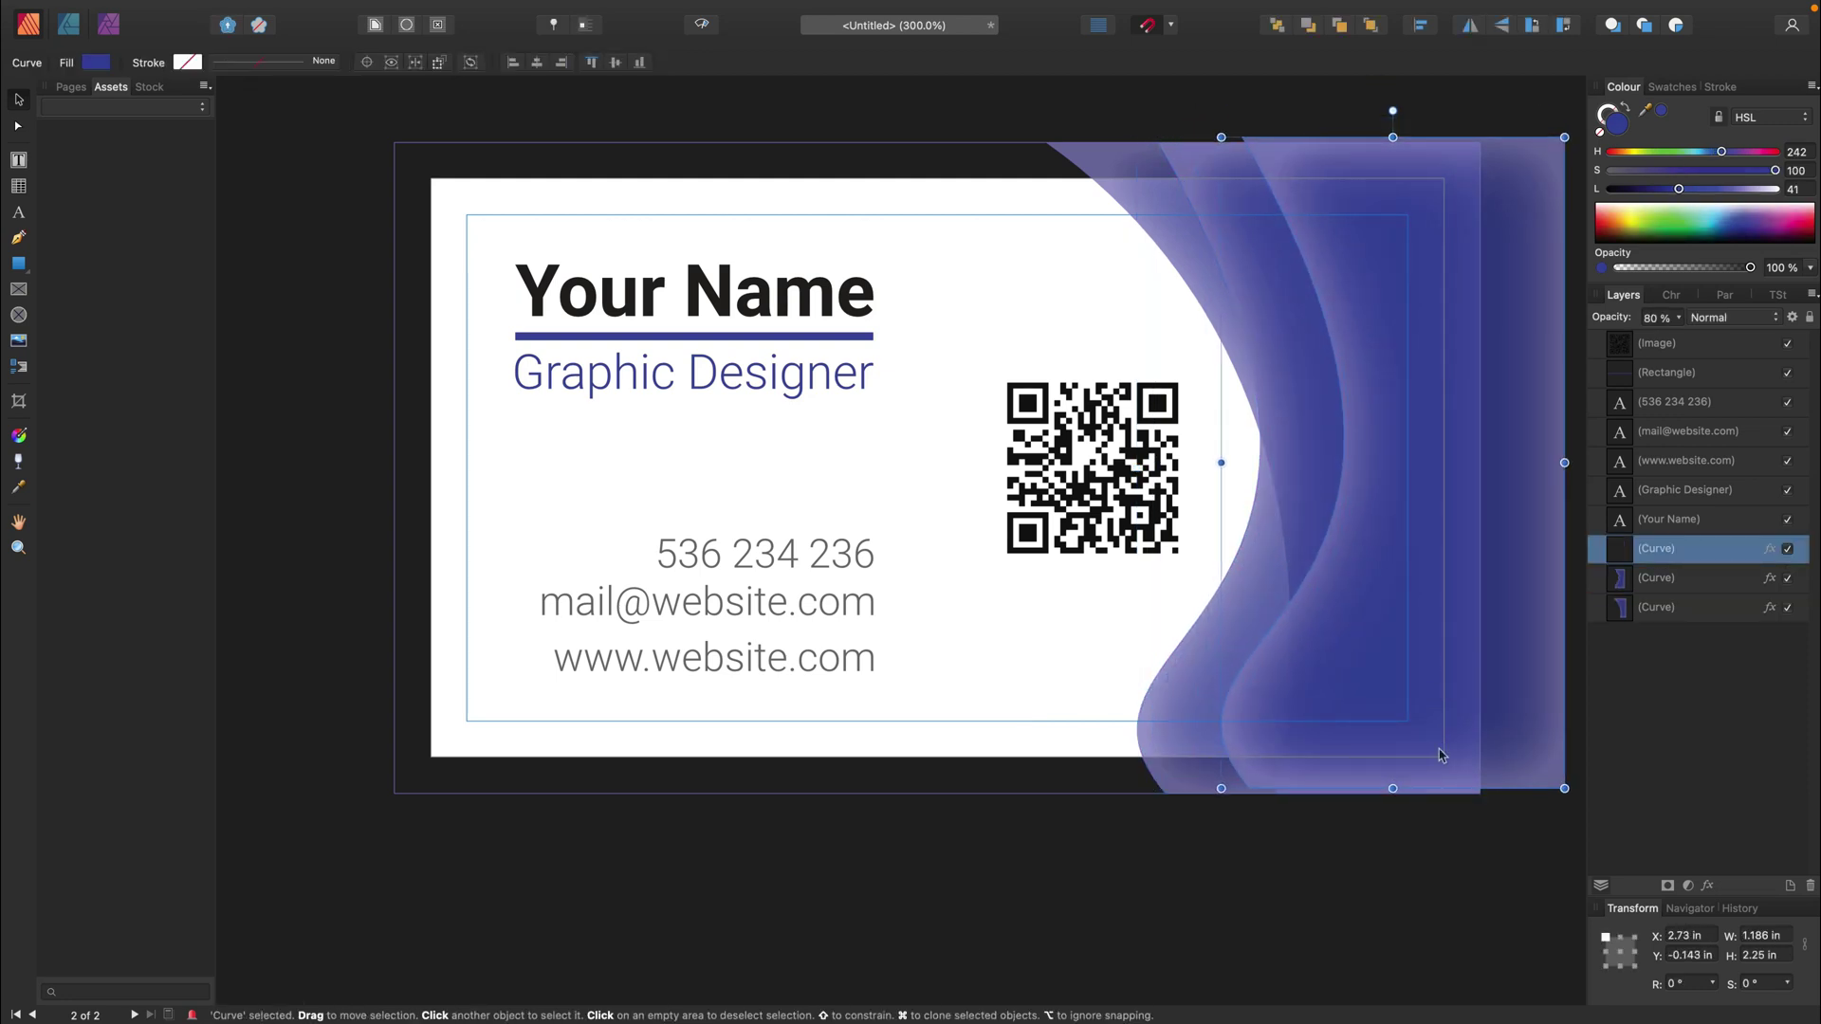
click(1470, 27)
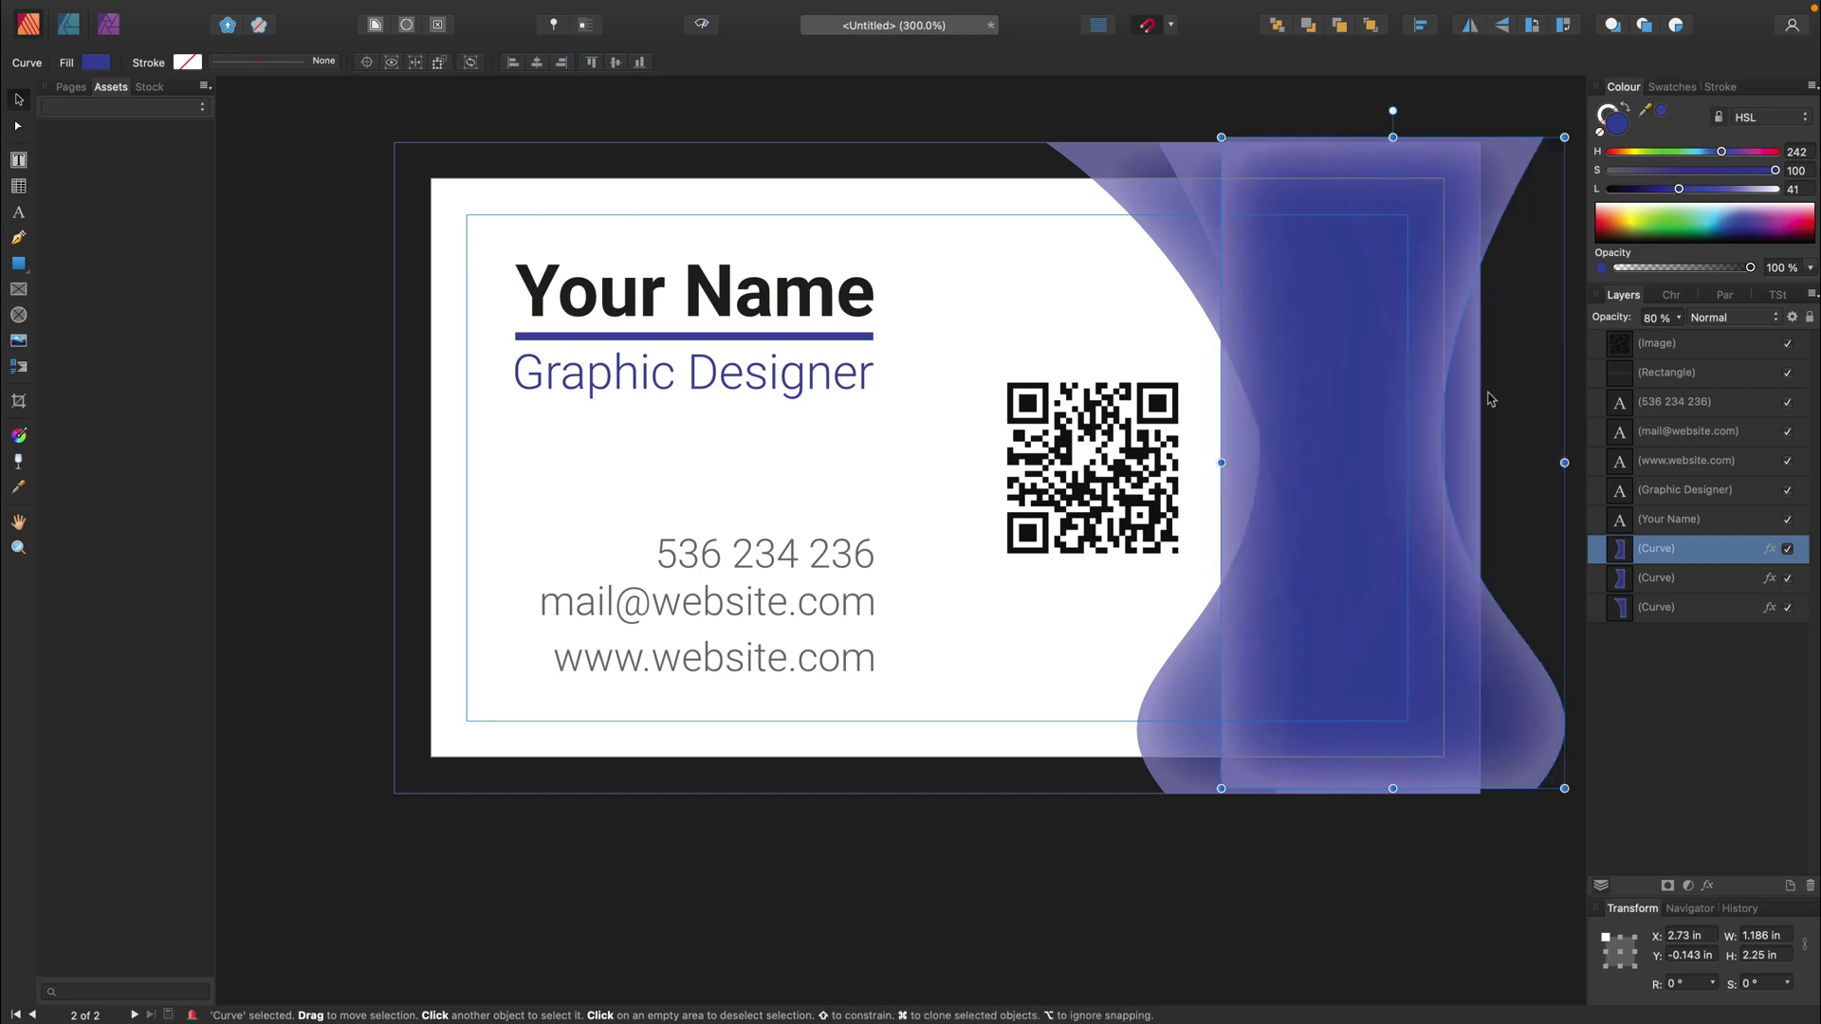
click(1502, 30)
click(1470, 28)
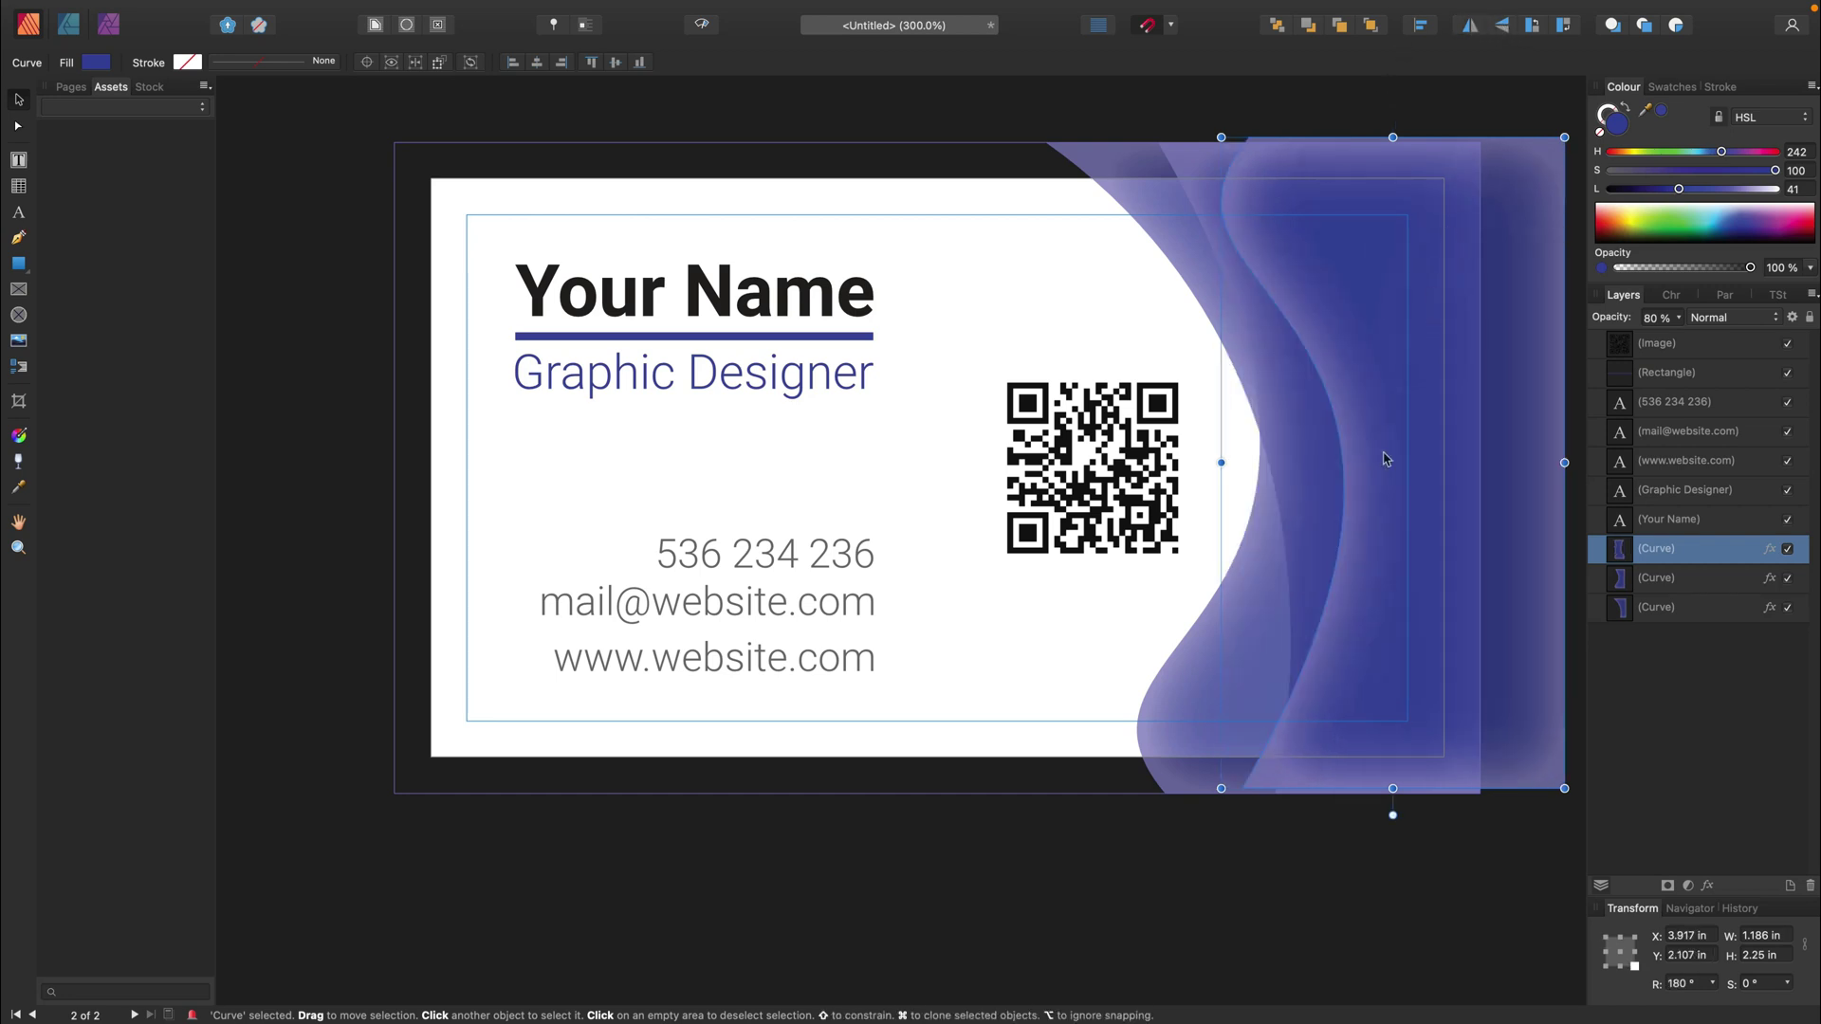
drag(1355, 661, 1263, 756)
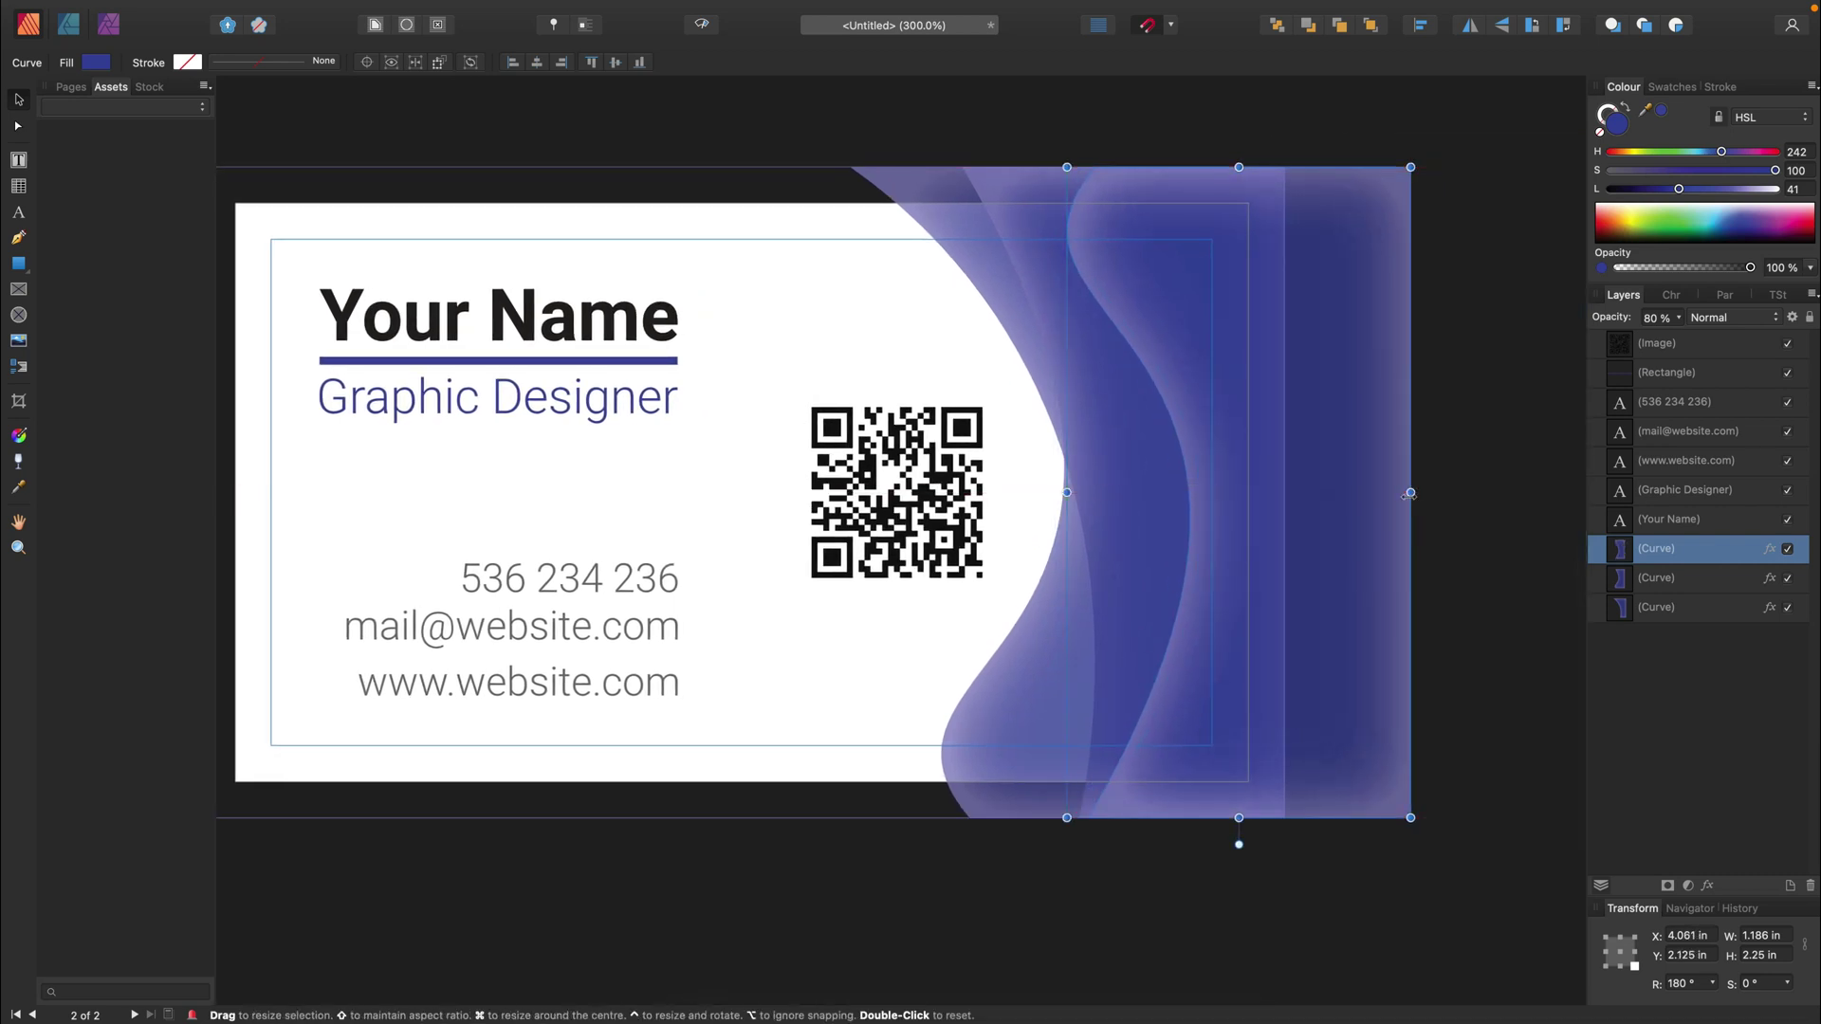
drag(1410, 492, 1284, 511)
- Reshape the new wave's curve by dragging a node handle
click(18, 128)
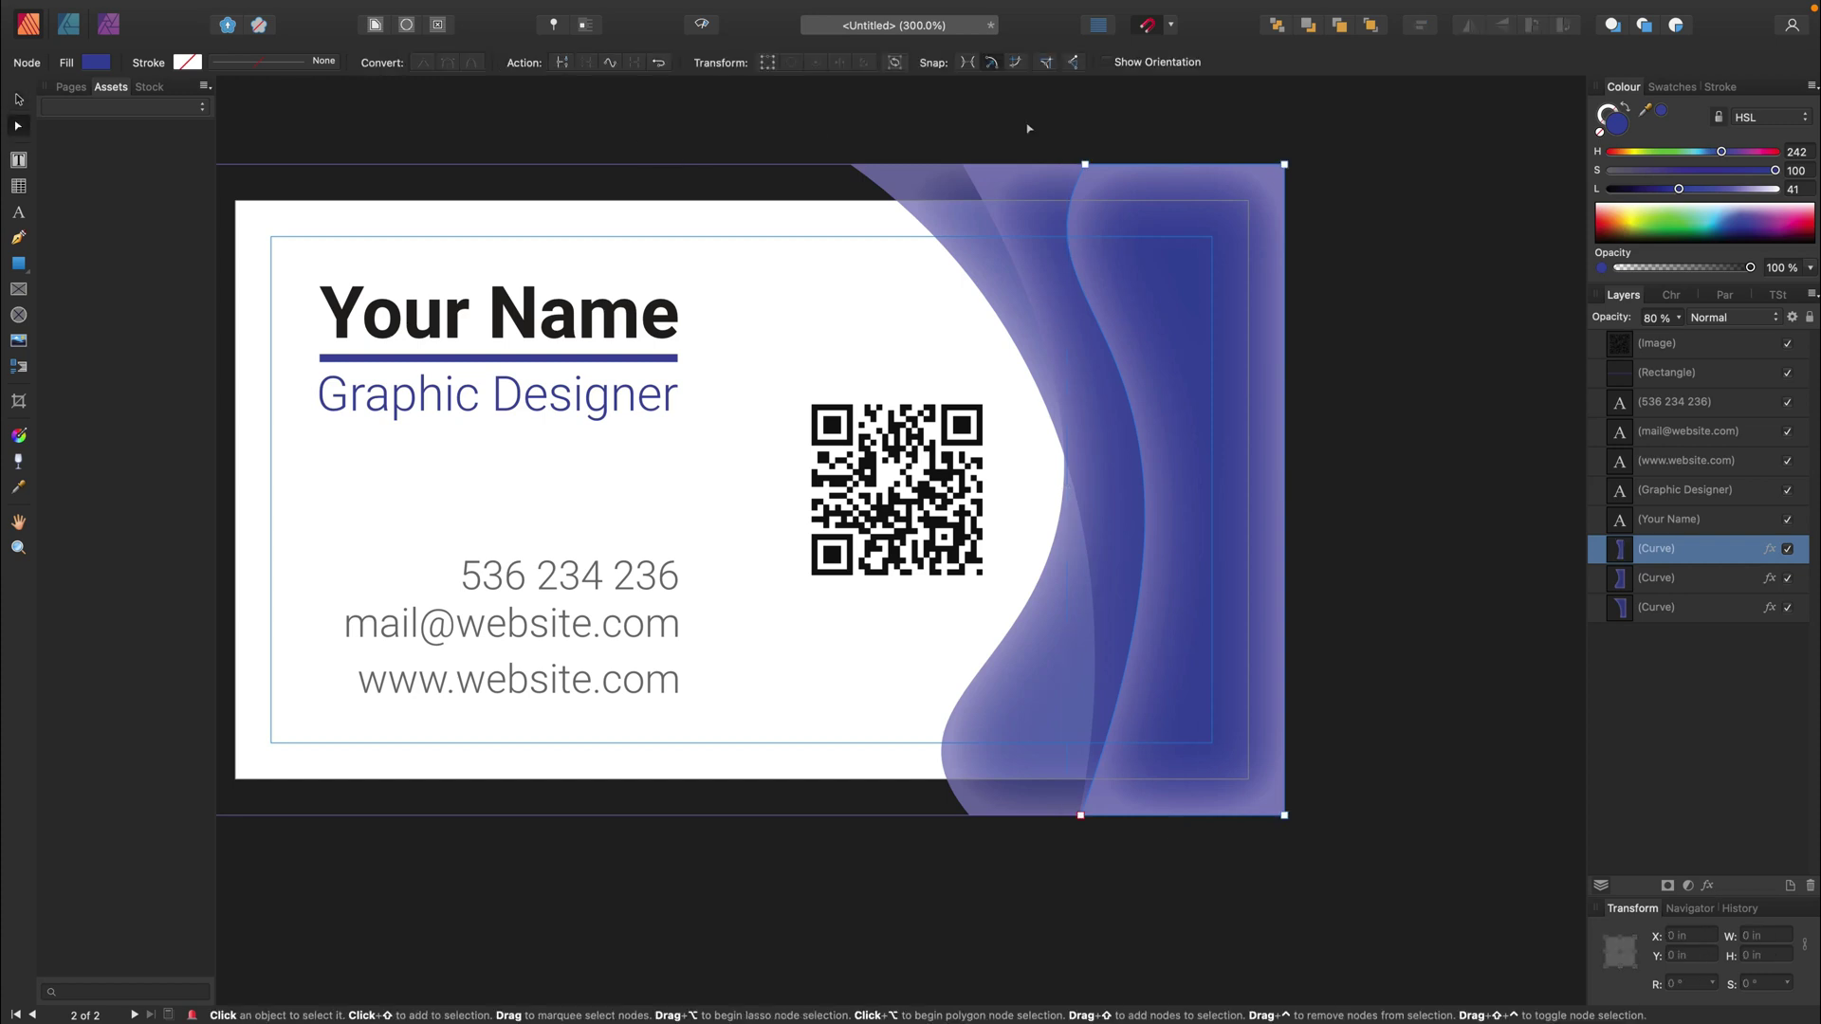
click(1085, 164)
drag(1003, 329, 1107, 397)
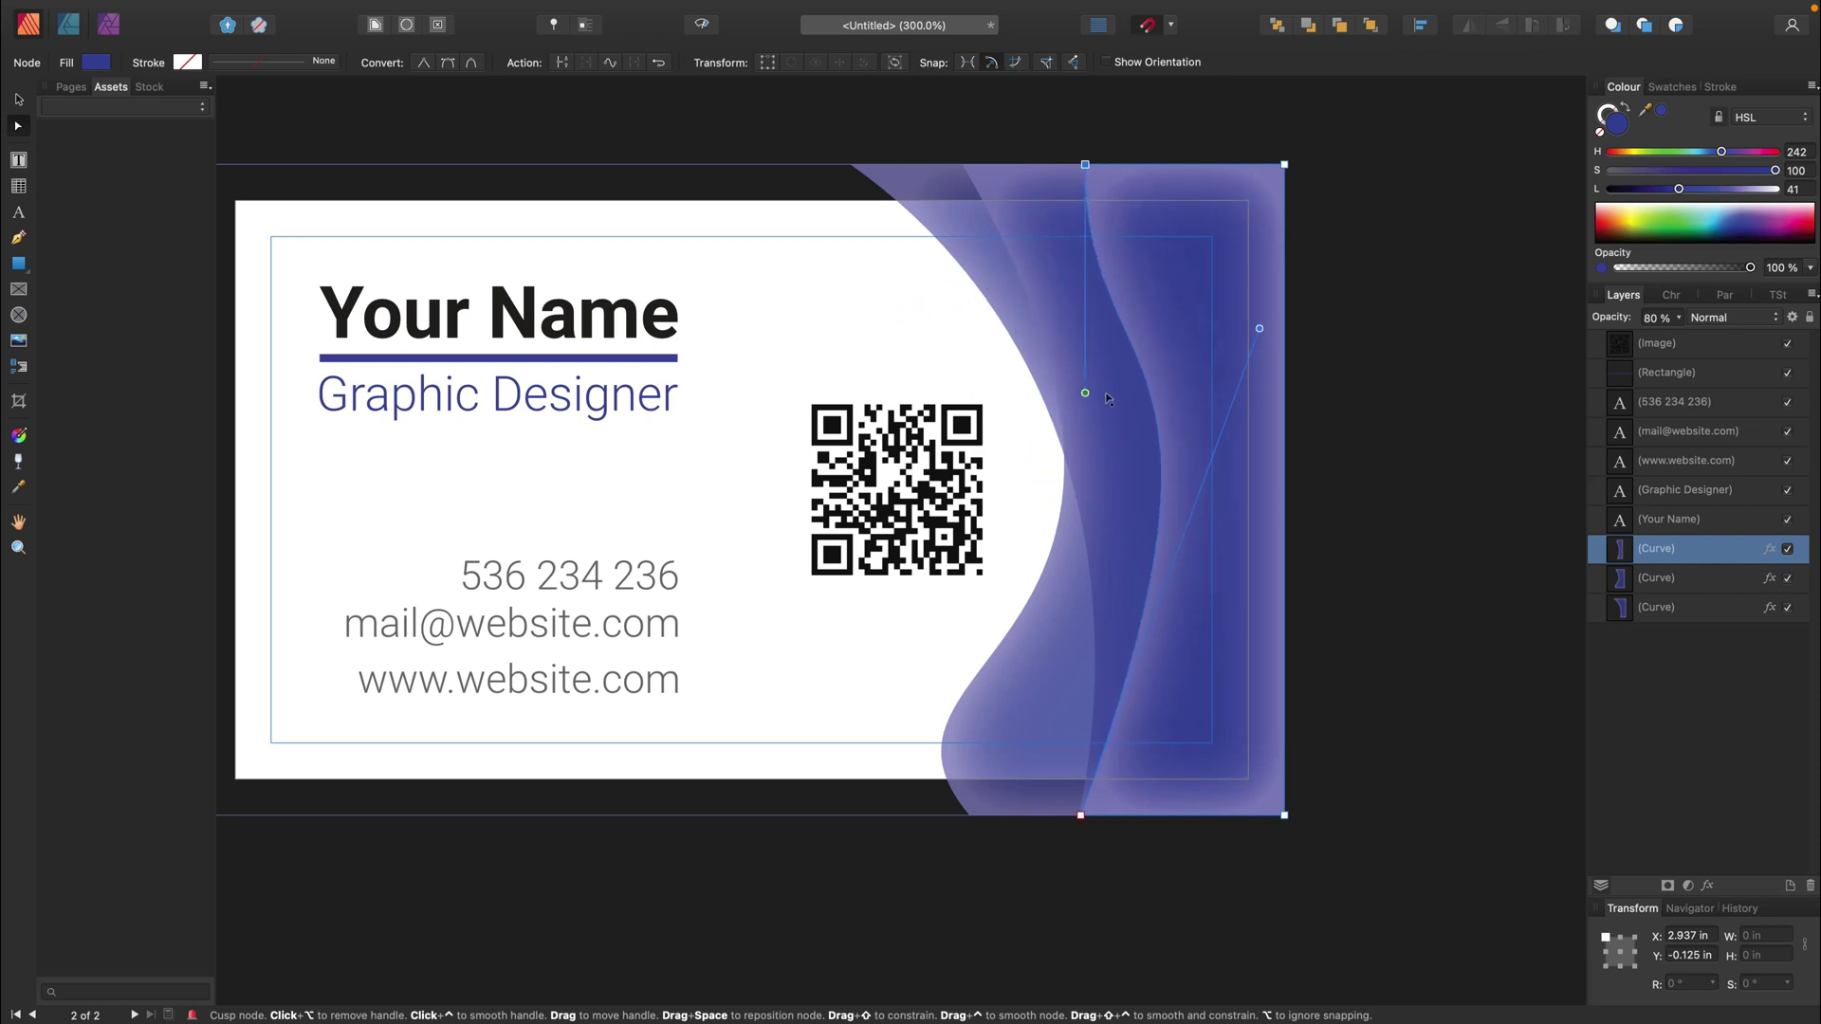
click(1404, 372)
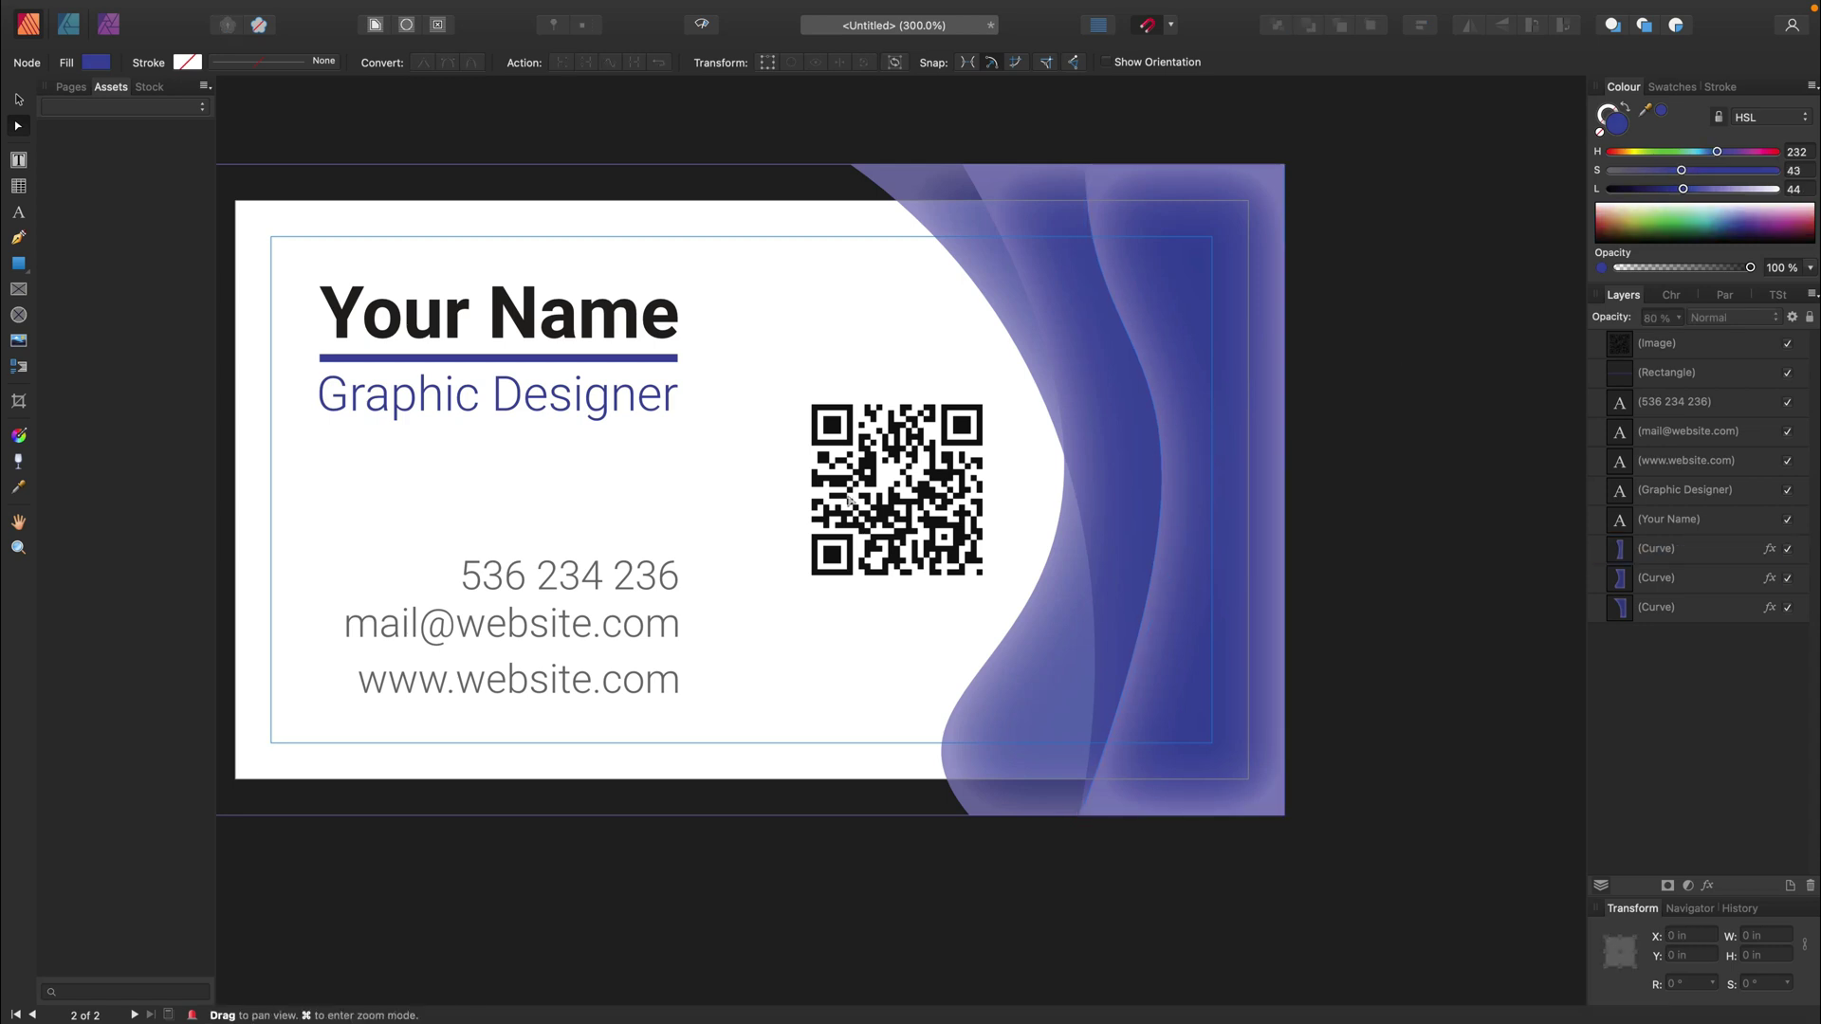
drag(819, 498, 923, 501)
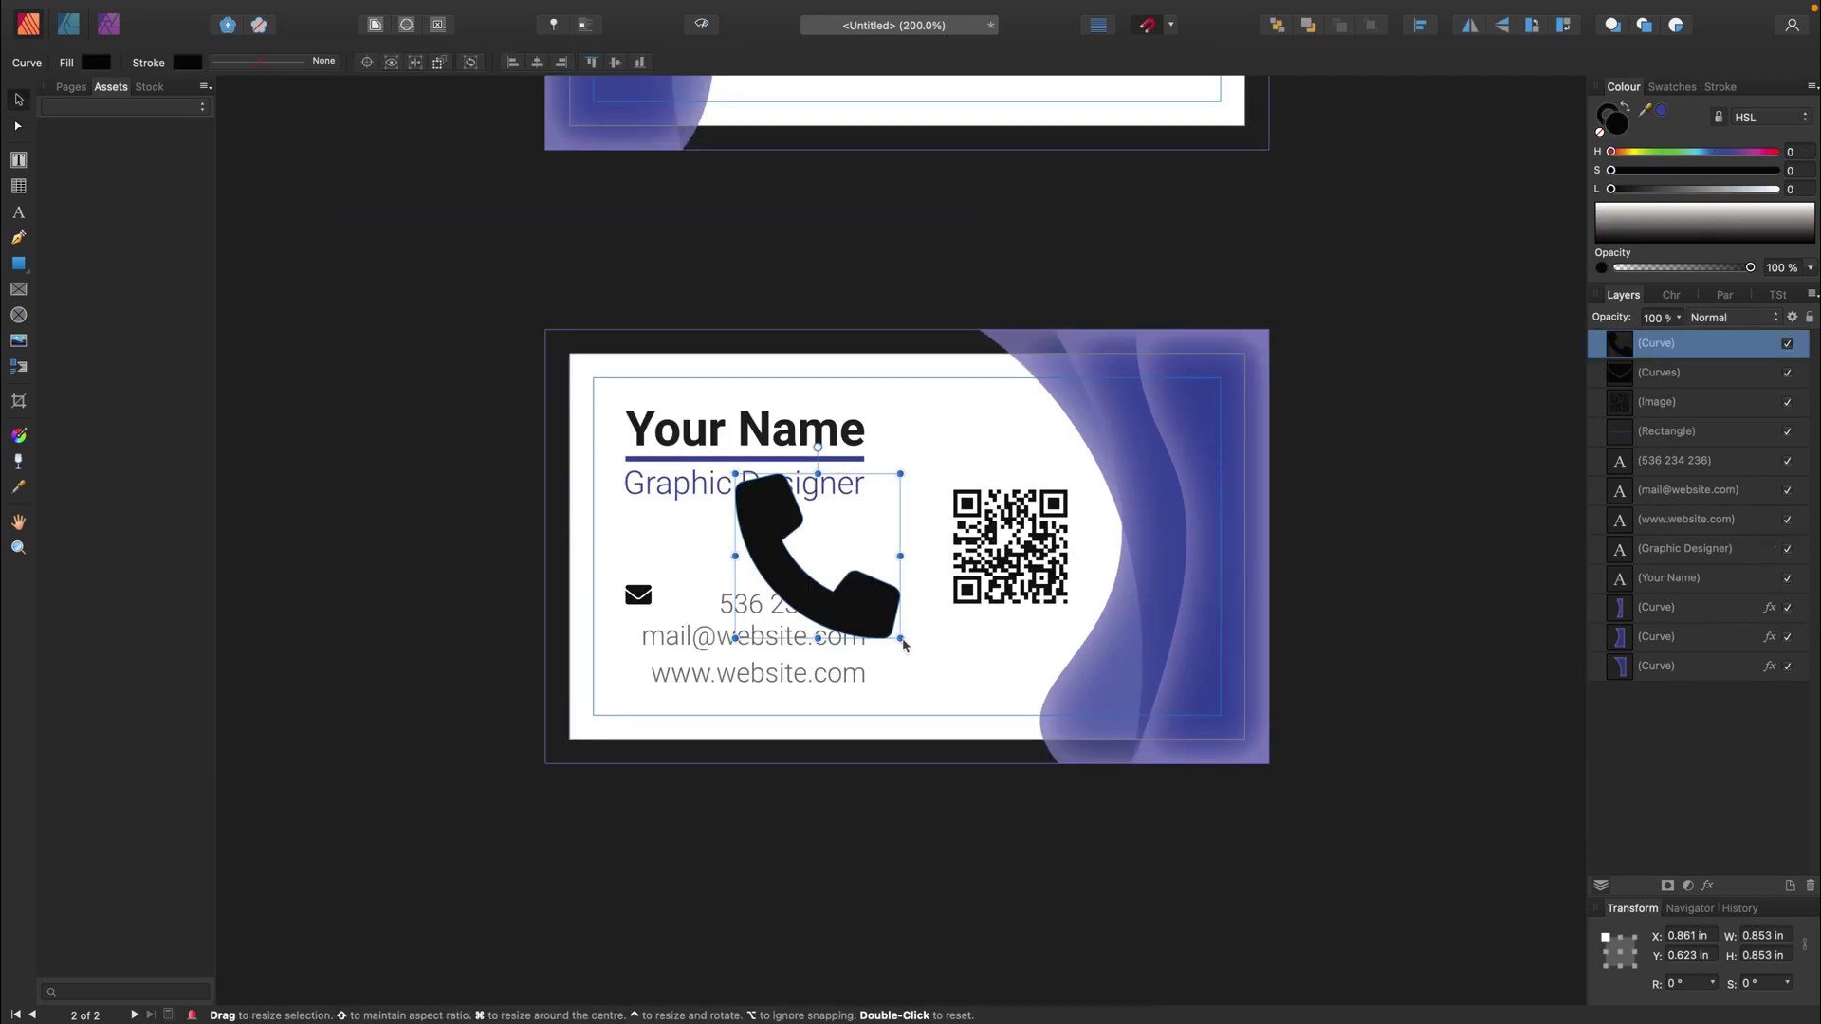
- Scale the phone and envelope icons and place them beside the phone number and mail address
drag(903, 642, 731, 579)
key(Tab)
key(Right)
key(Right)
key(Right)
drag(676, 605, 626, 650)
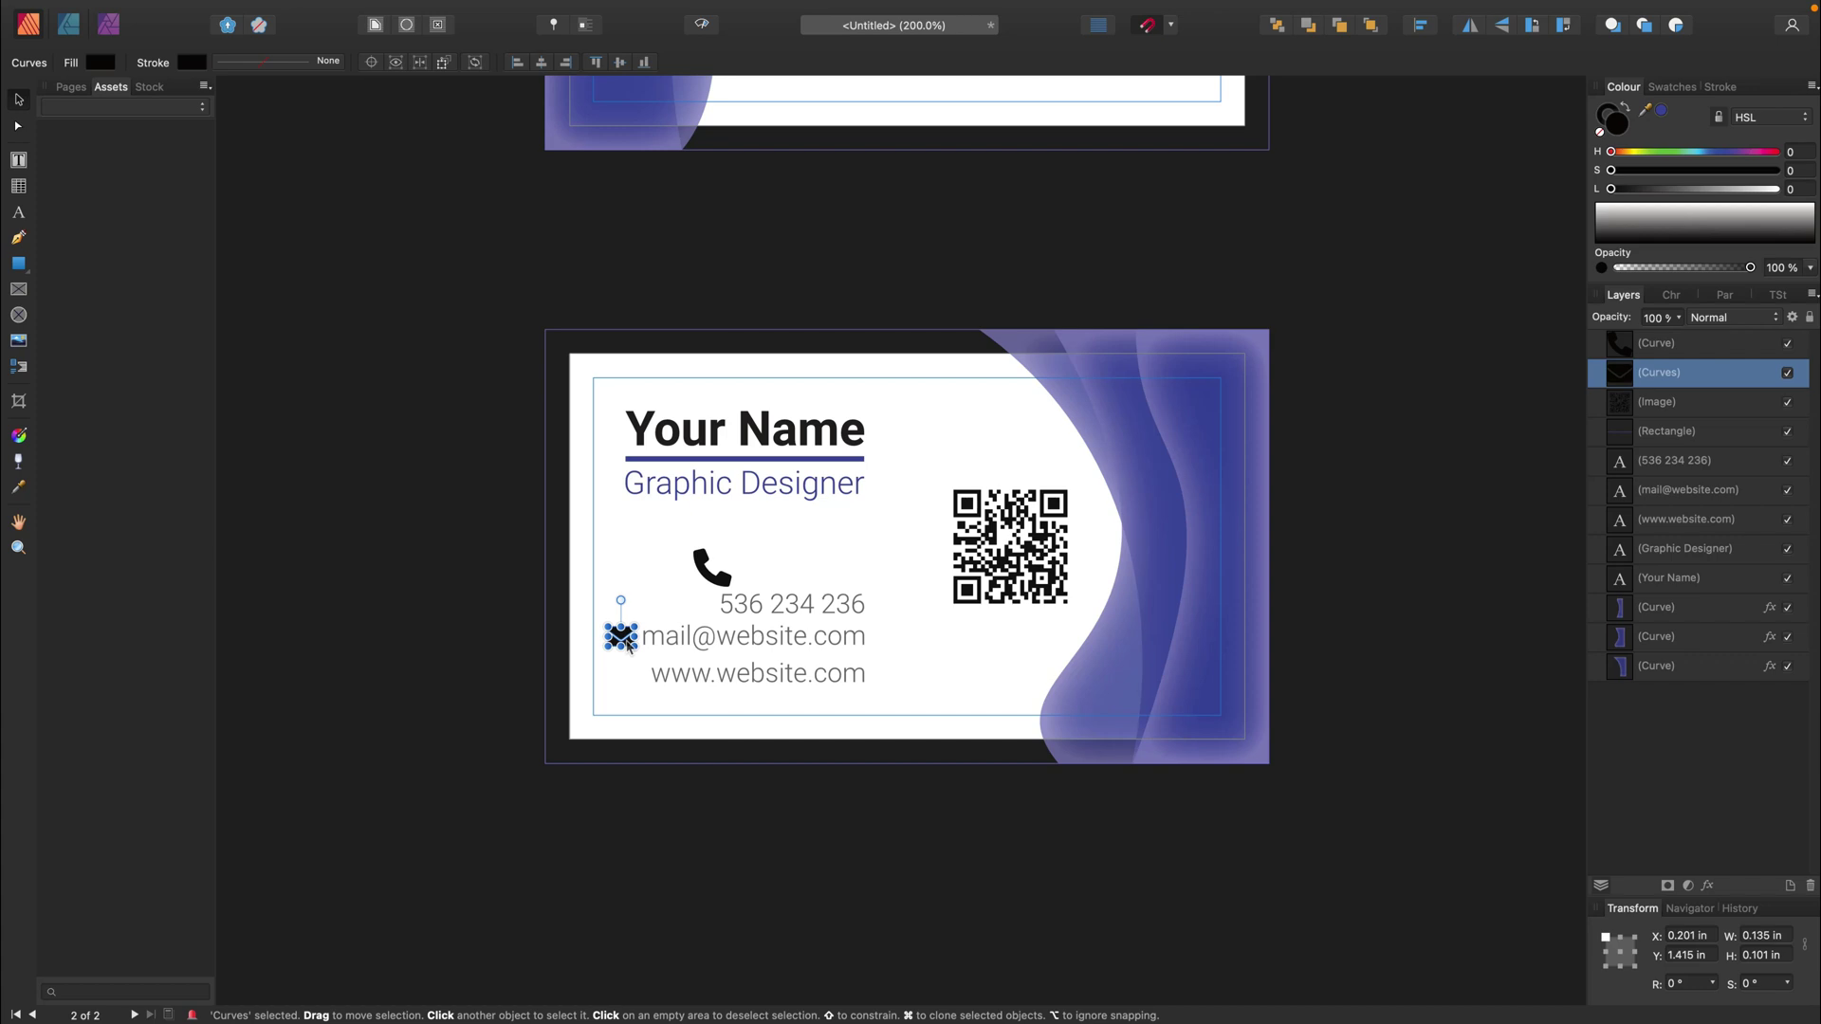
drag(628, 648, 894, 643)
key(super+plus)
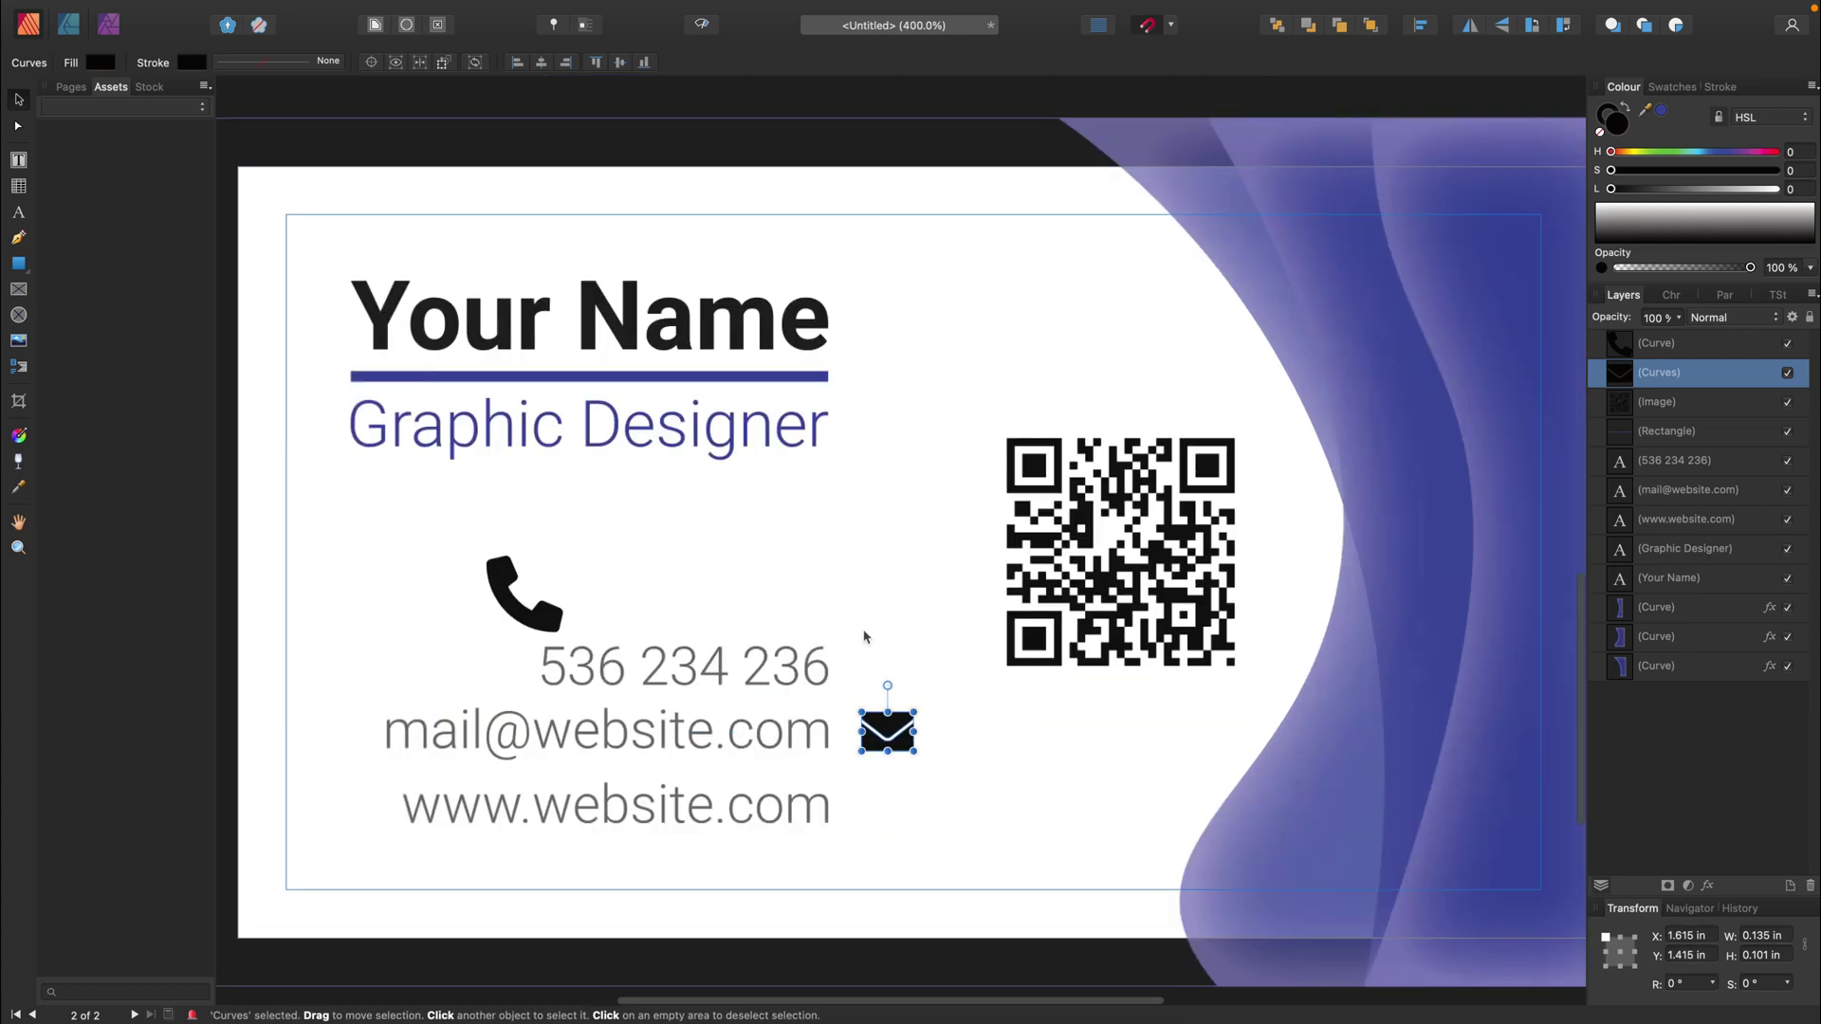
drag(889, 741, 874, 742)
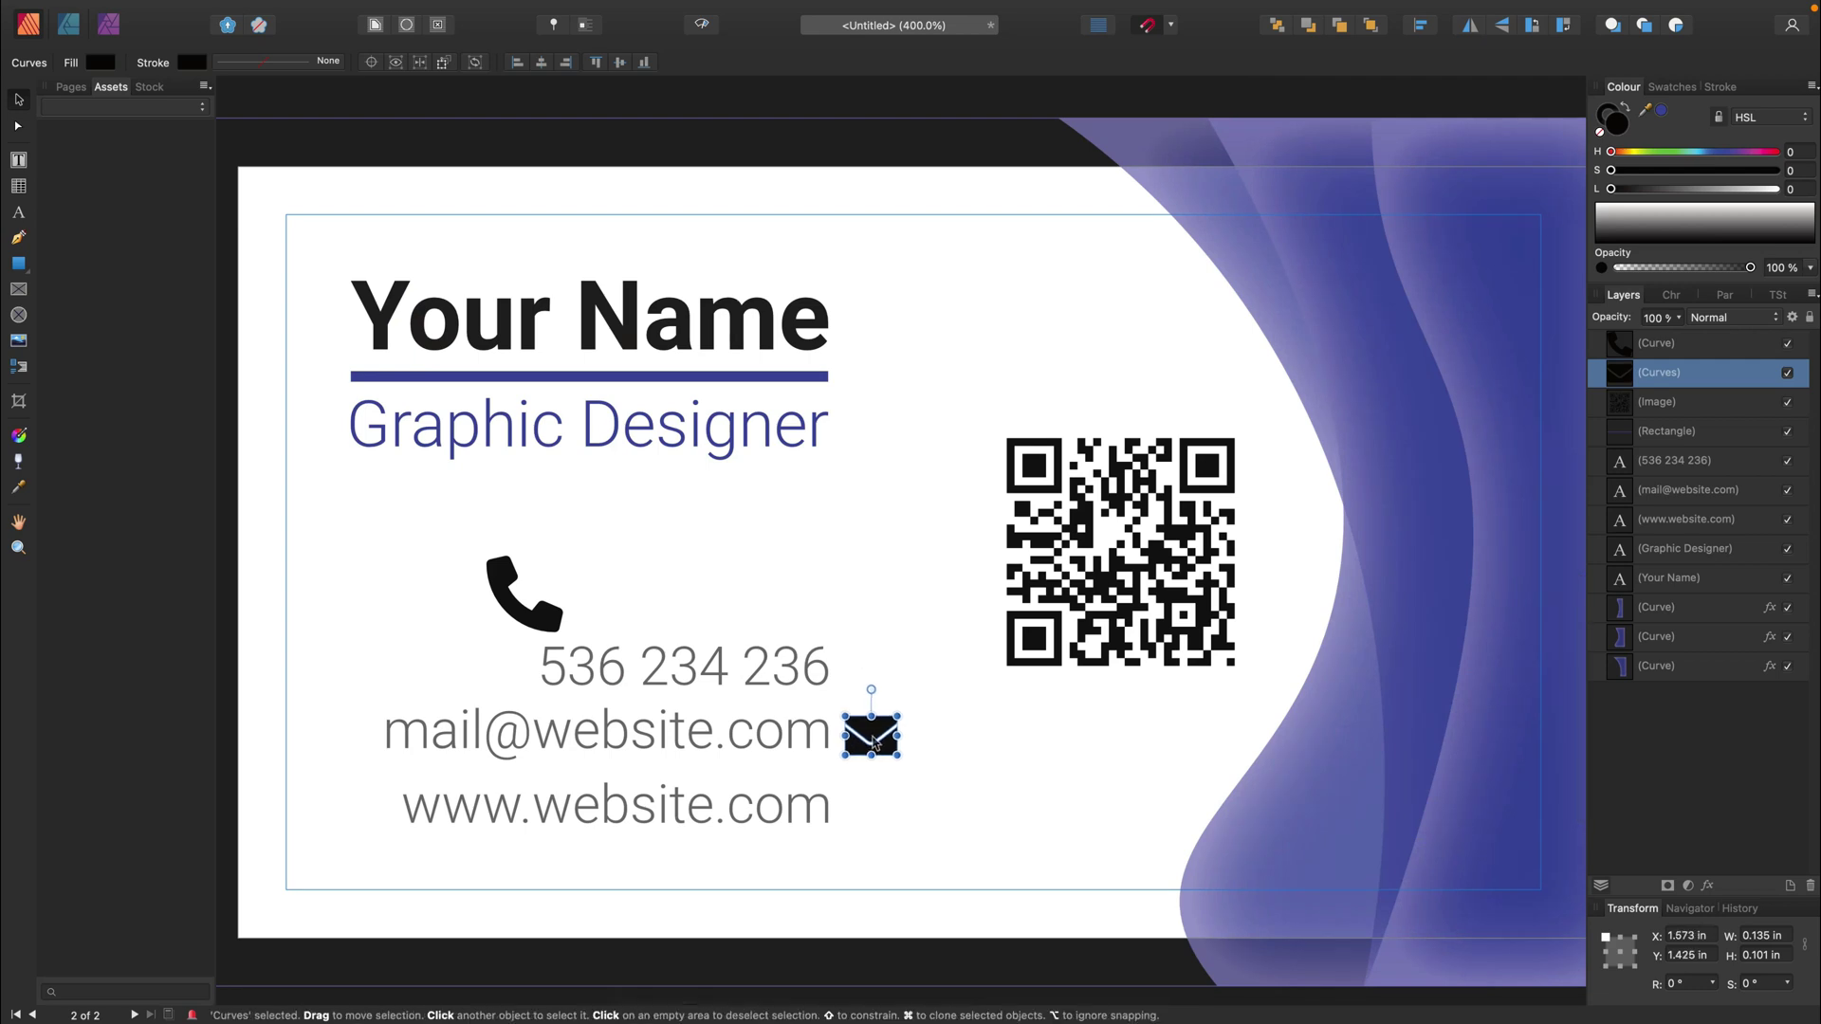
drag(538, 609, 885, 736)
- Colour the phone and envelope icons with the grey sampled from the contact text
click(882, 746)
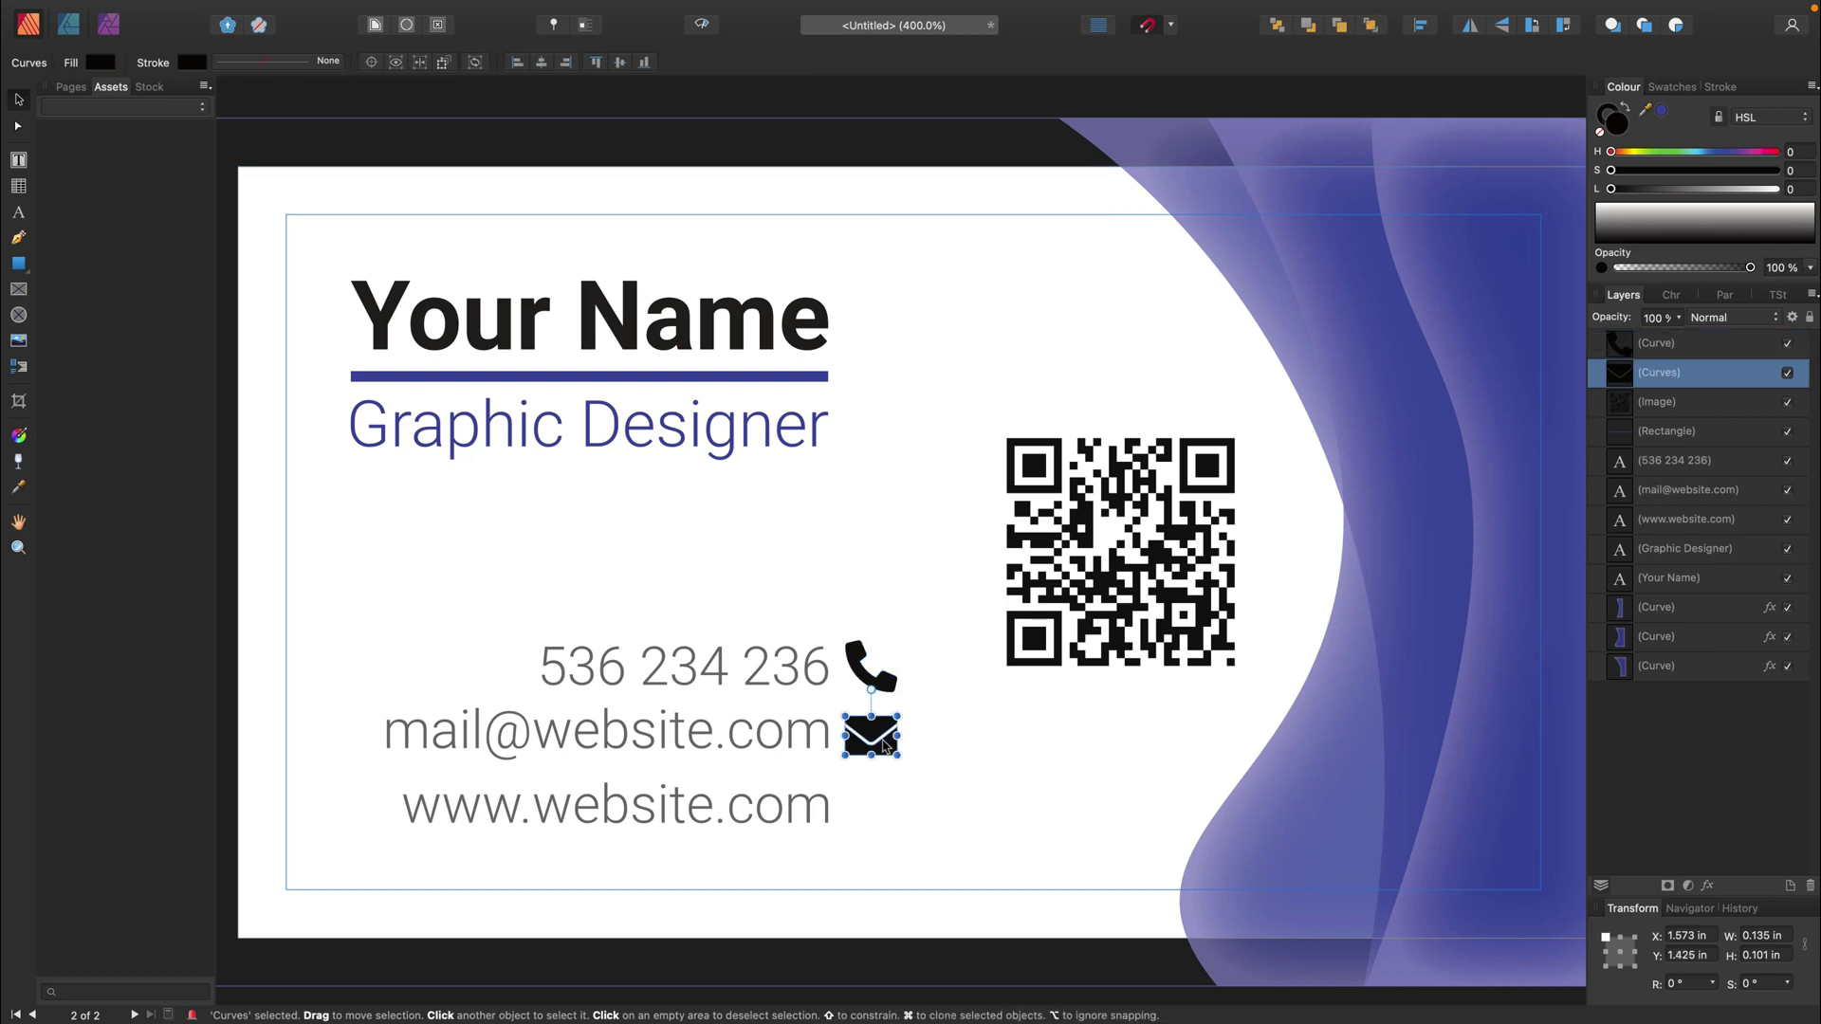
shift+click(884, 681)
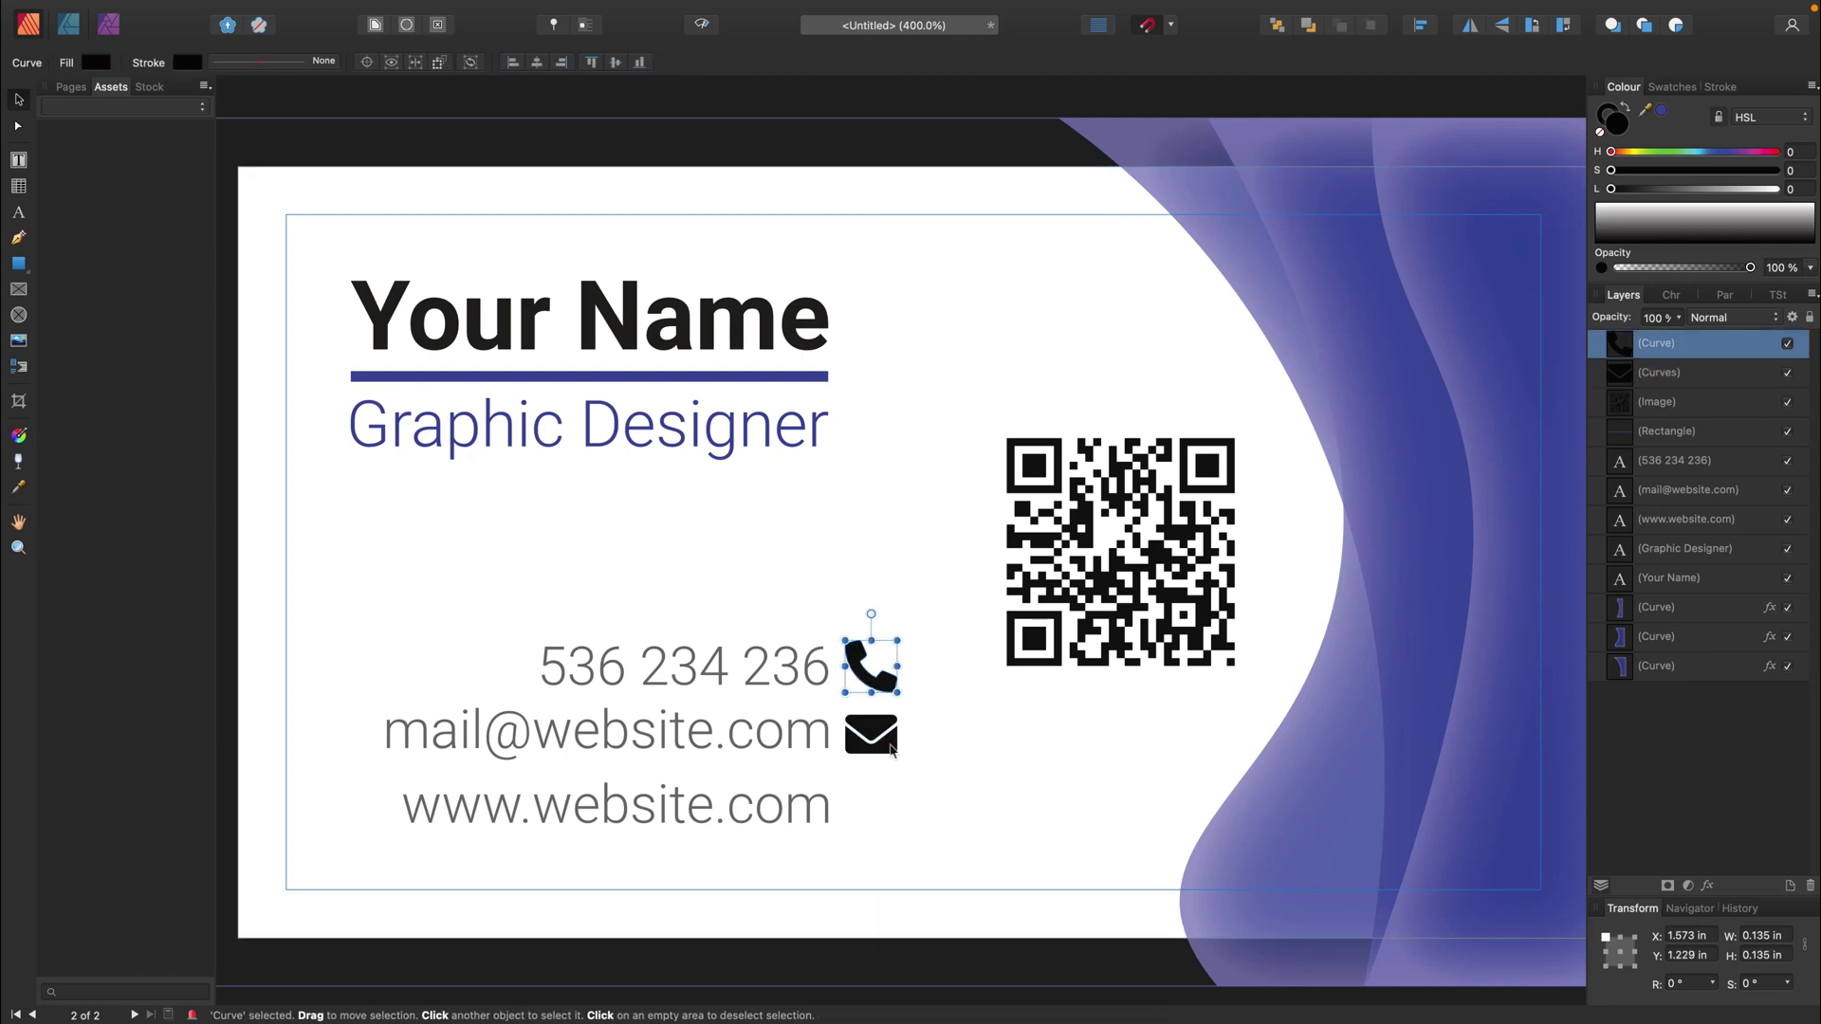
drag(1645, 111, 813, 664)
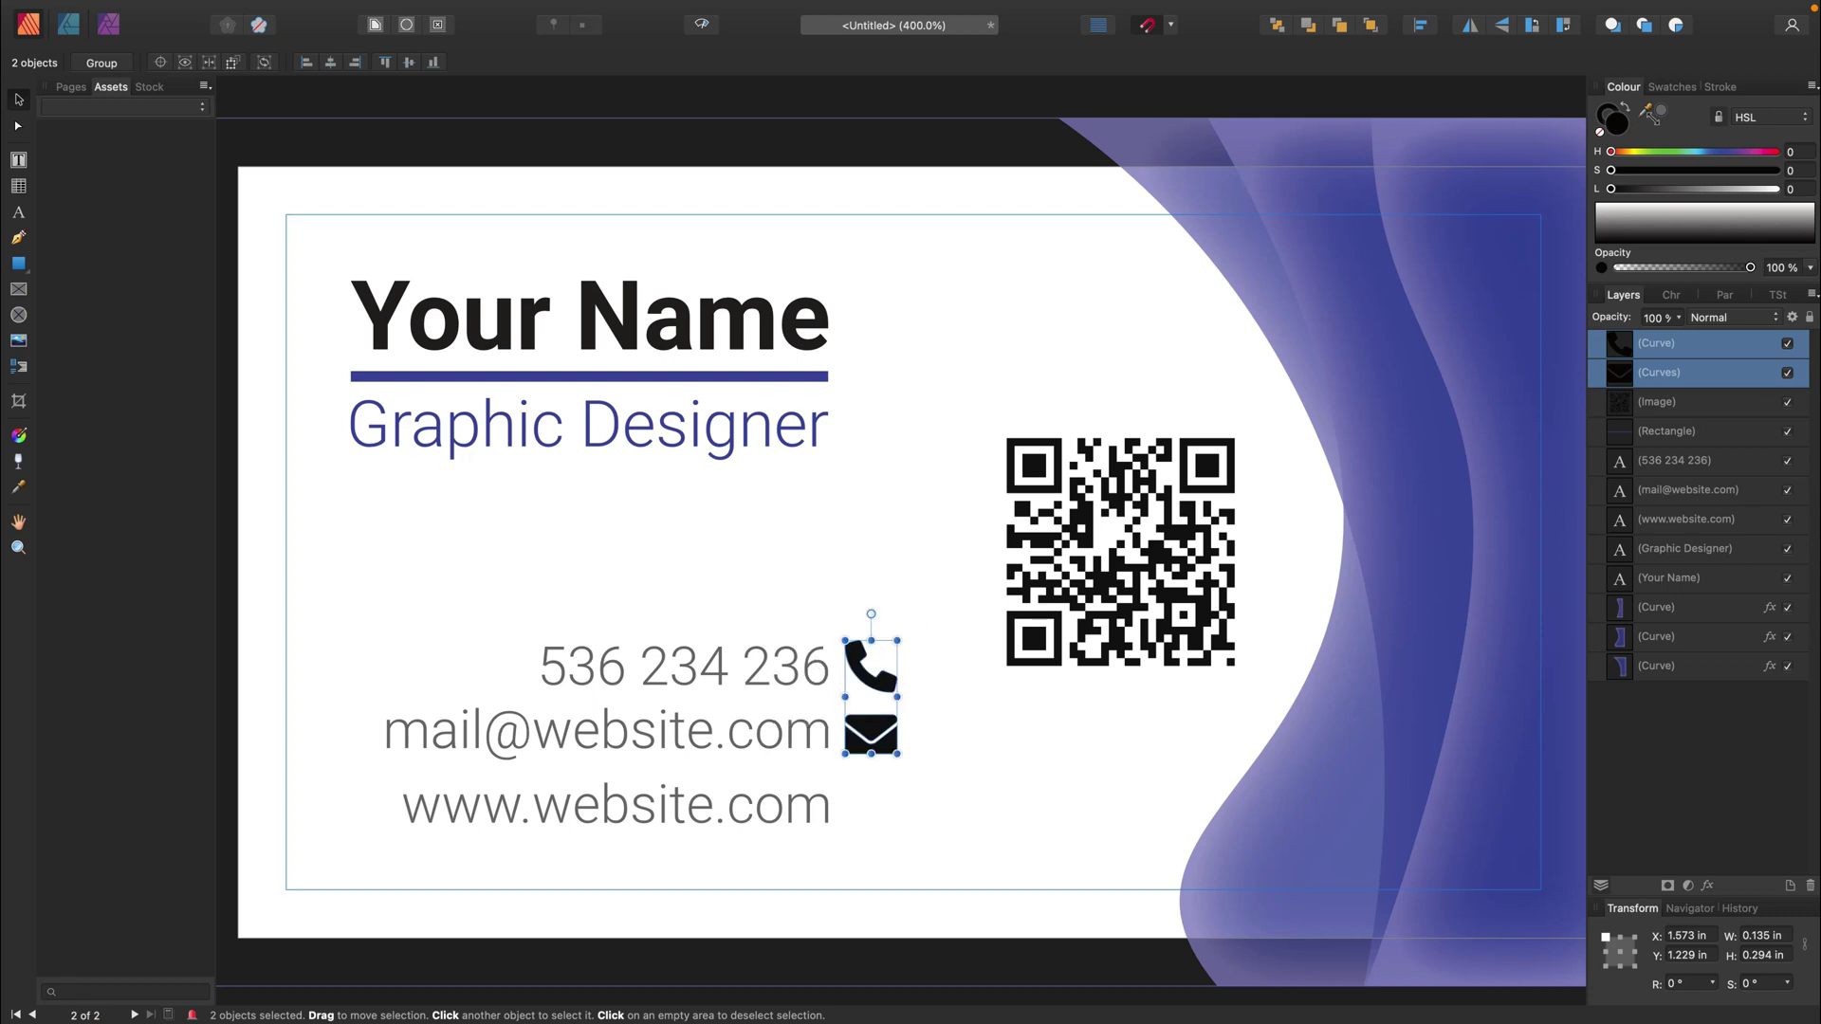
click(1661, 113)
click(886, 818)
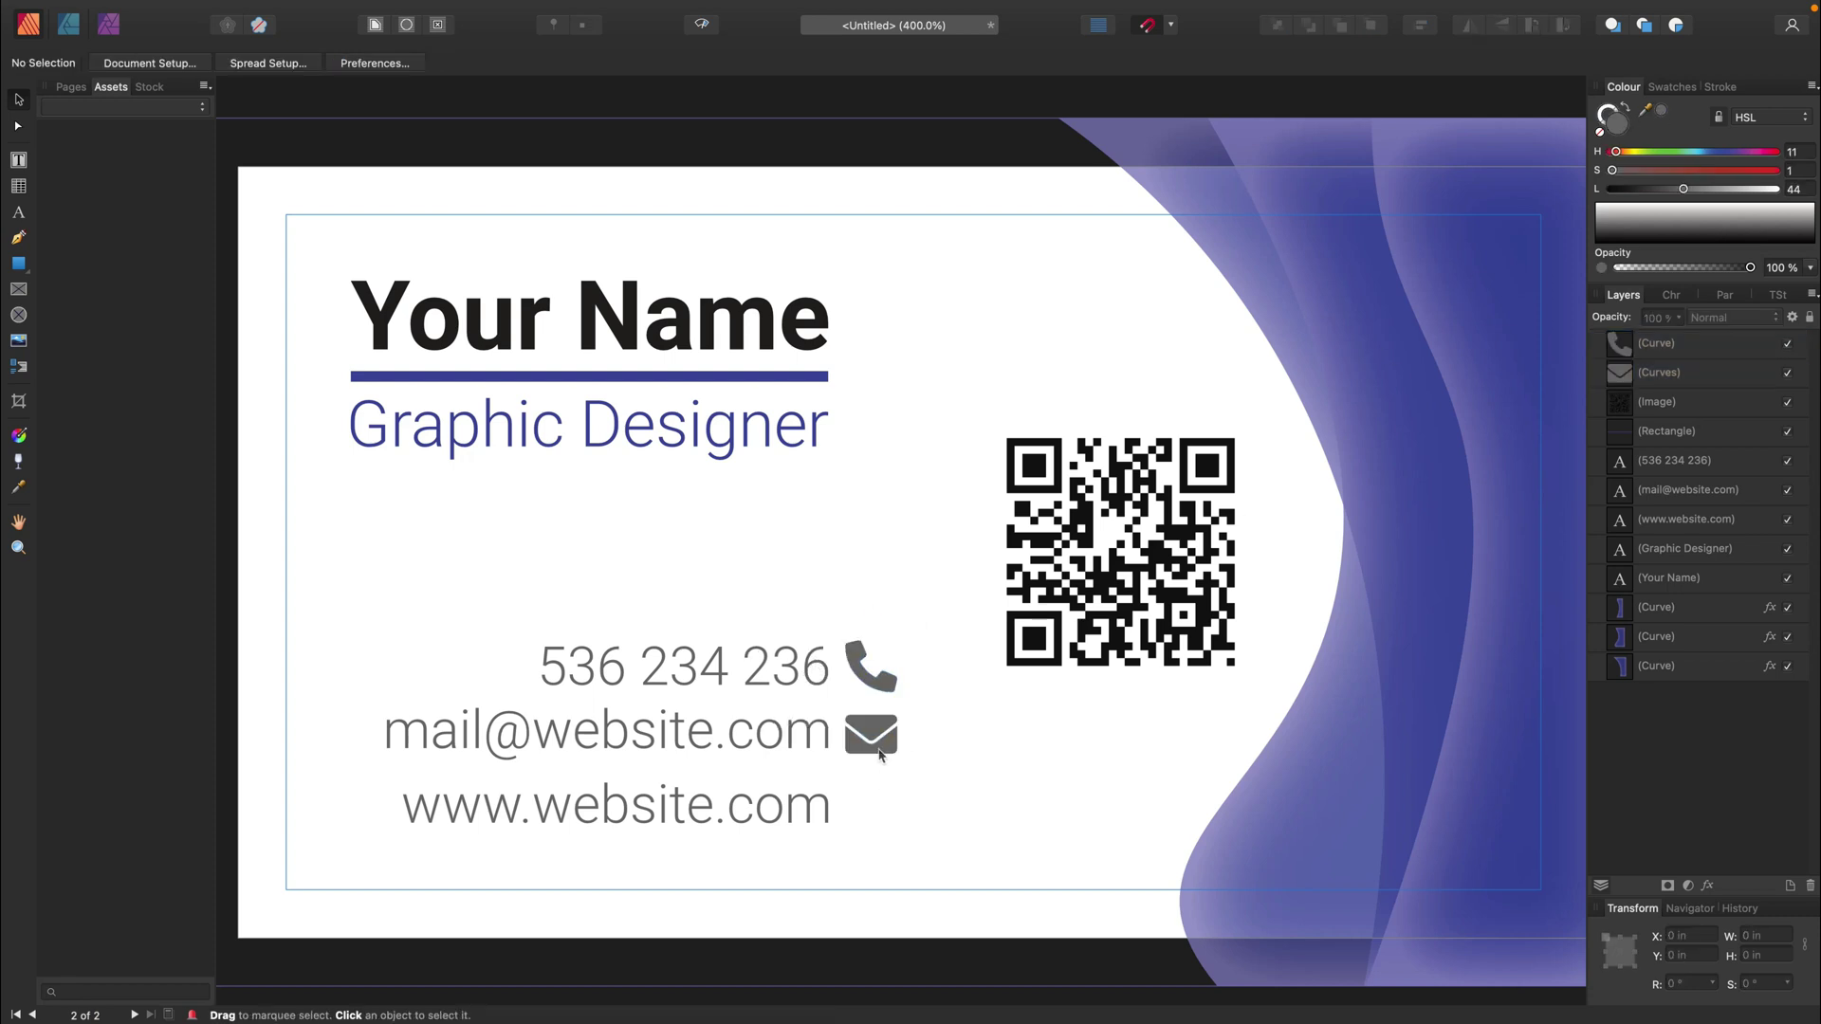
- Nudge the envelope icon into place and paste in the globe icon
click(880, 749)
drag(880, 750, 964, 750)
click(967, 755)
mouse_move(835, 1022)
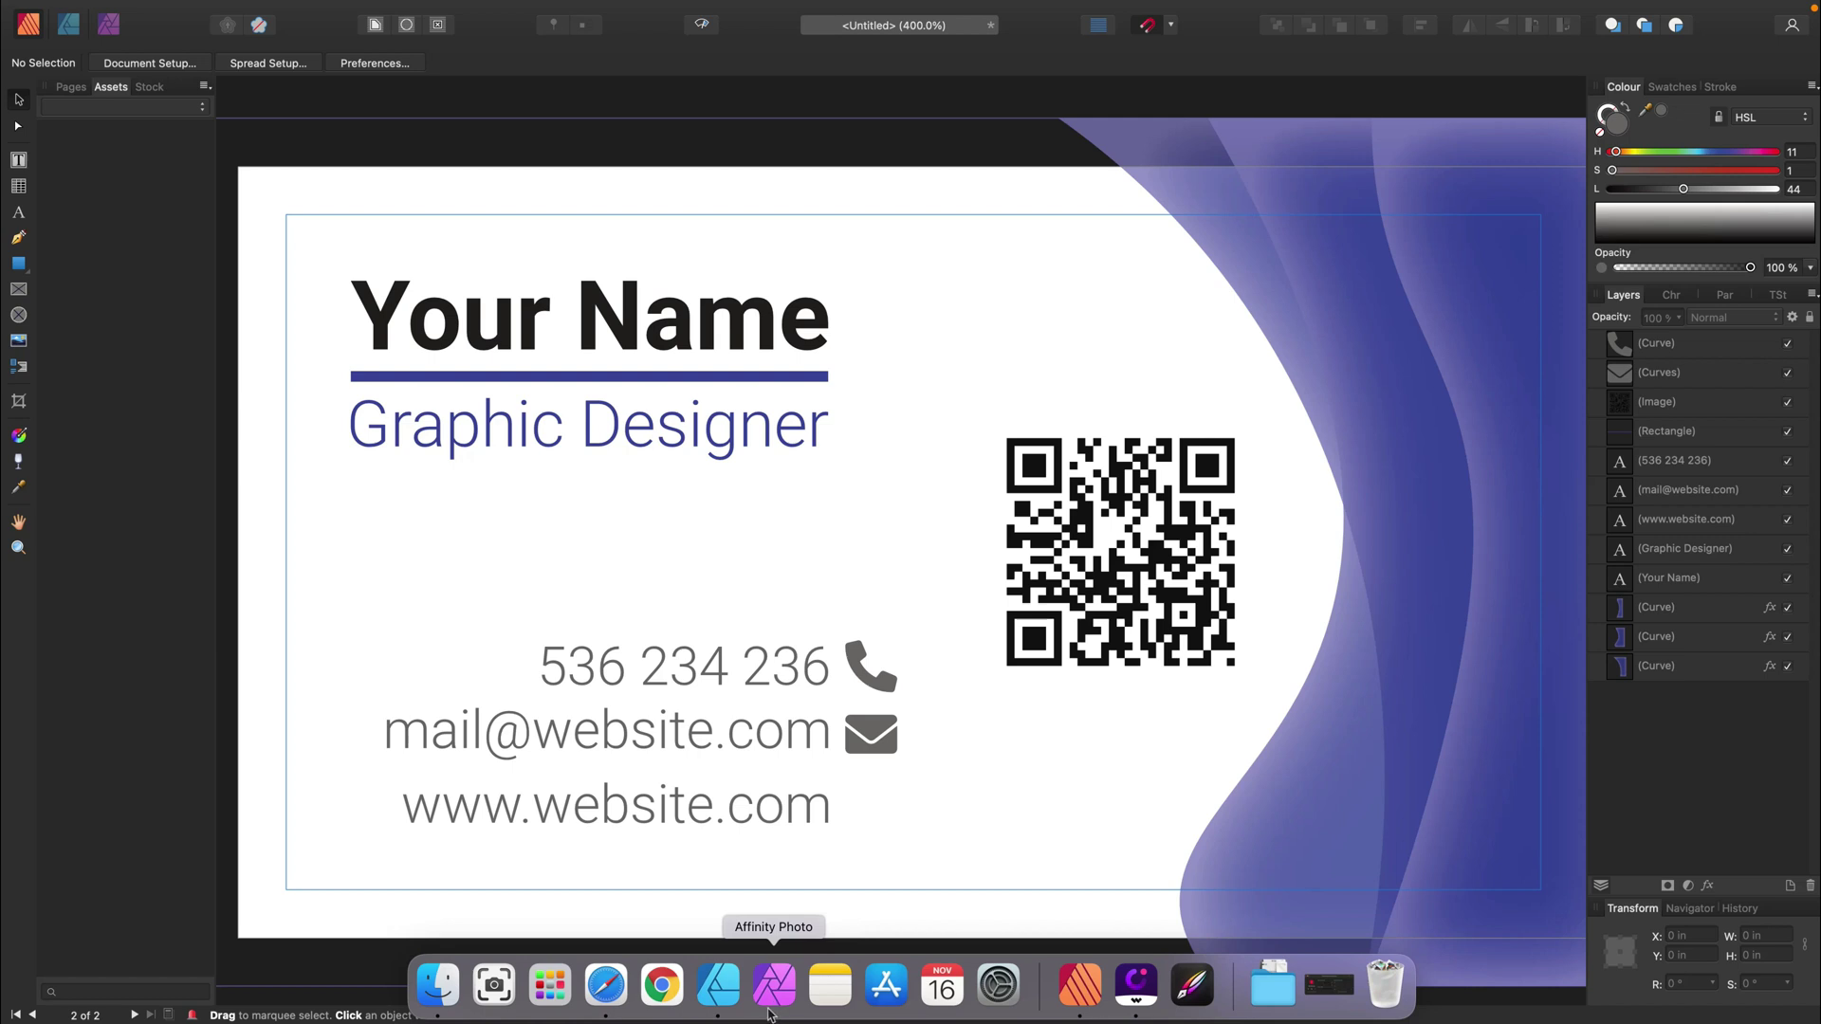
key(super+v)
scroll(901, 550, left, 2)
- Place the globe icon beside the website line and make it the same grey
drag(1088, 569, 939, 827)
key(Tab)
click(1661, 110)
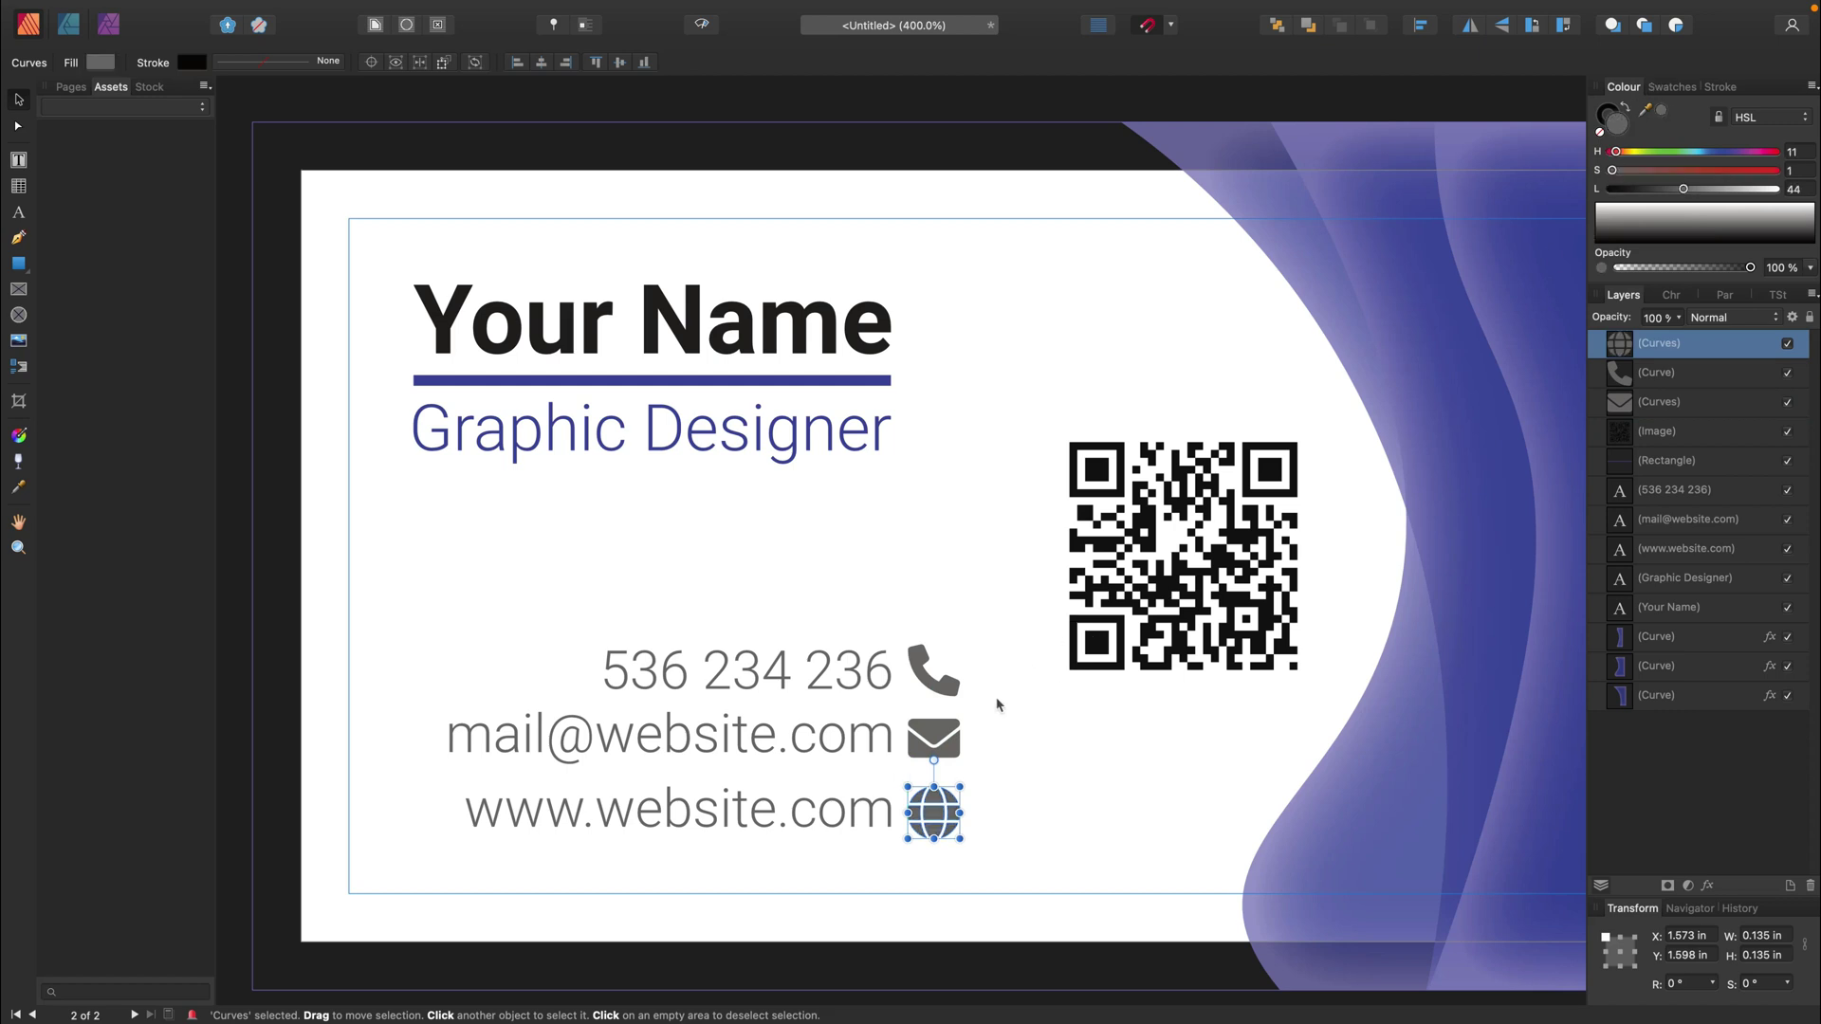
- Space the phone, mail and globe icons evenly in one vertical column
drag(998, 611, 874, 916)
click(1610, 119)
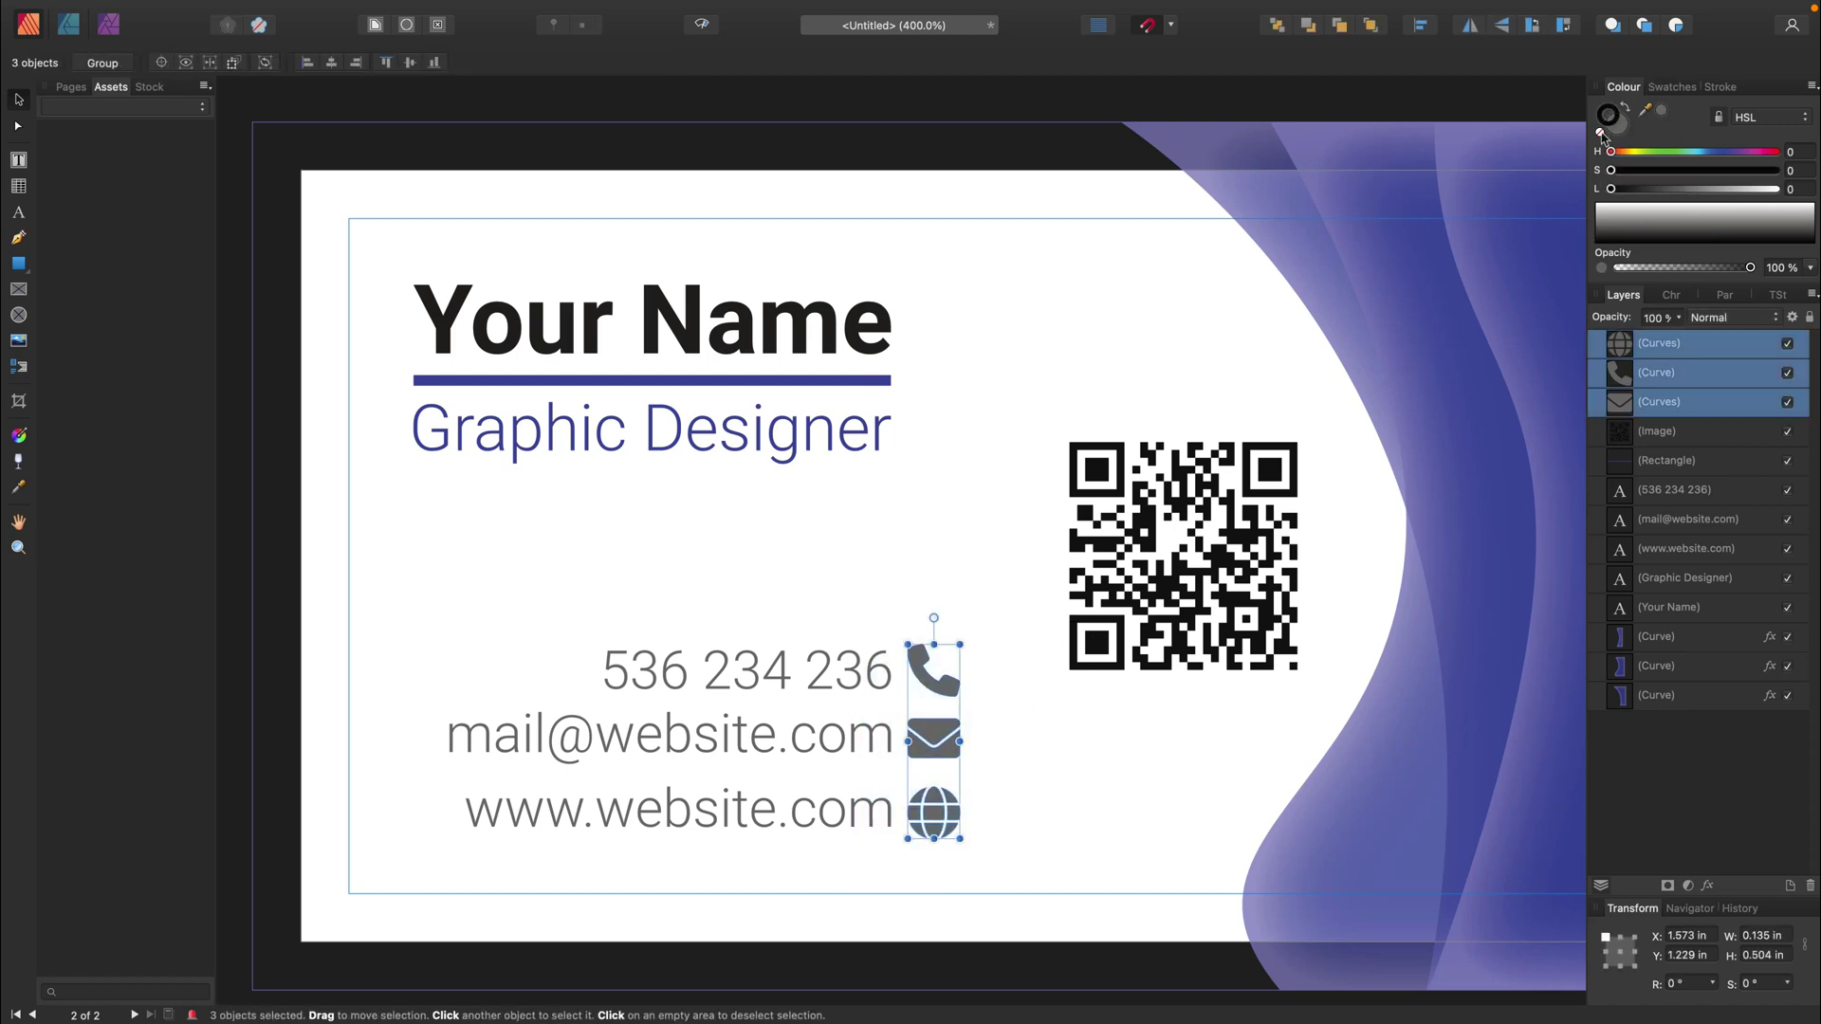
click(1416, 28)
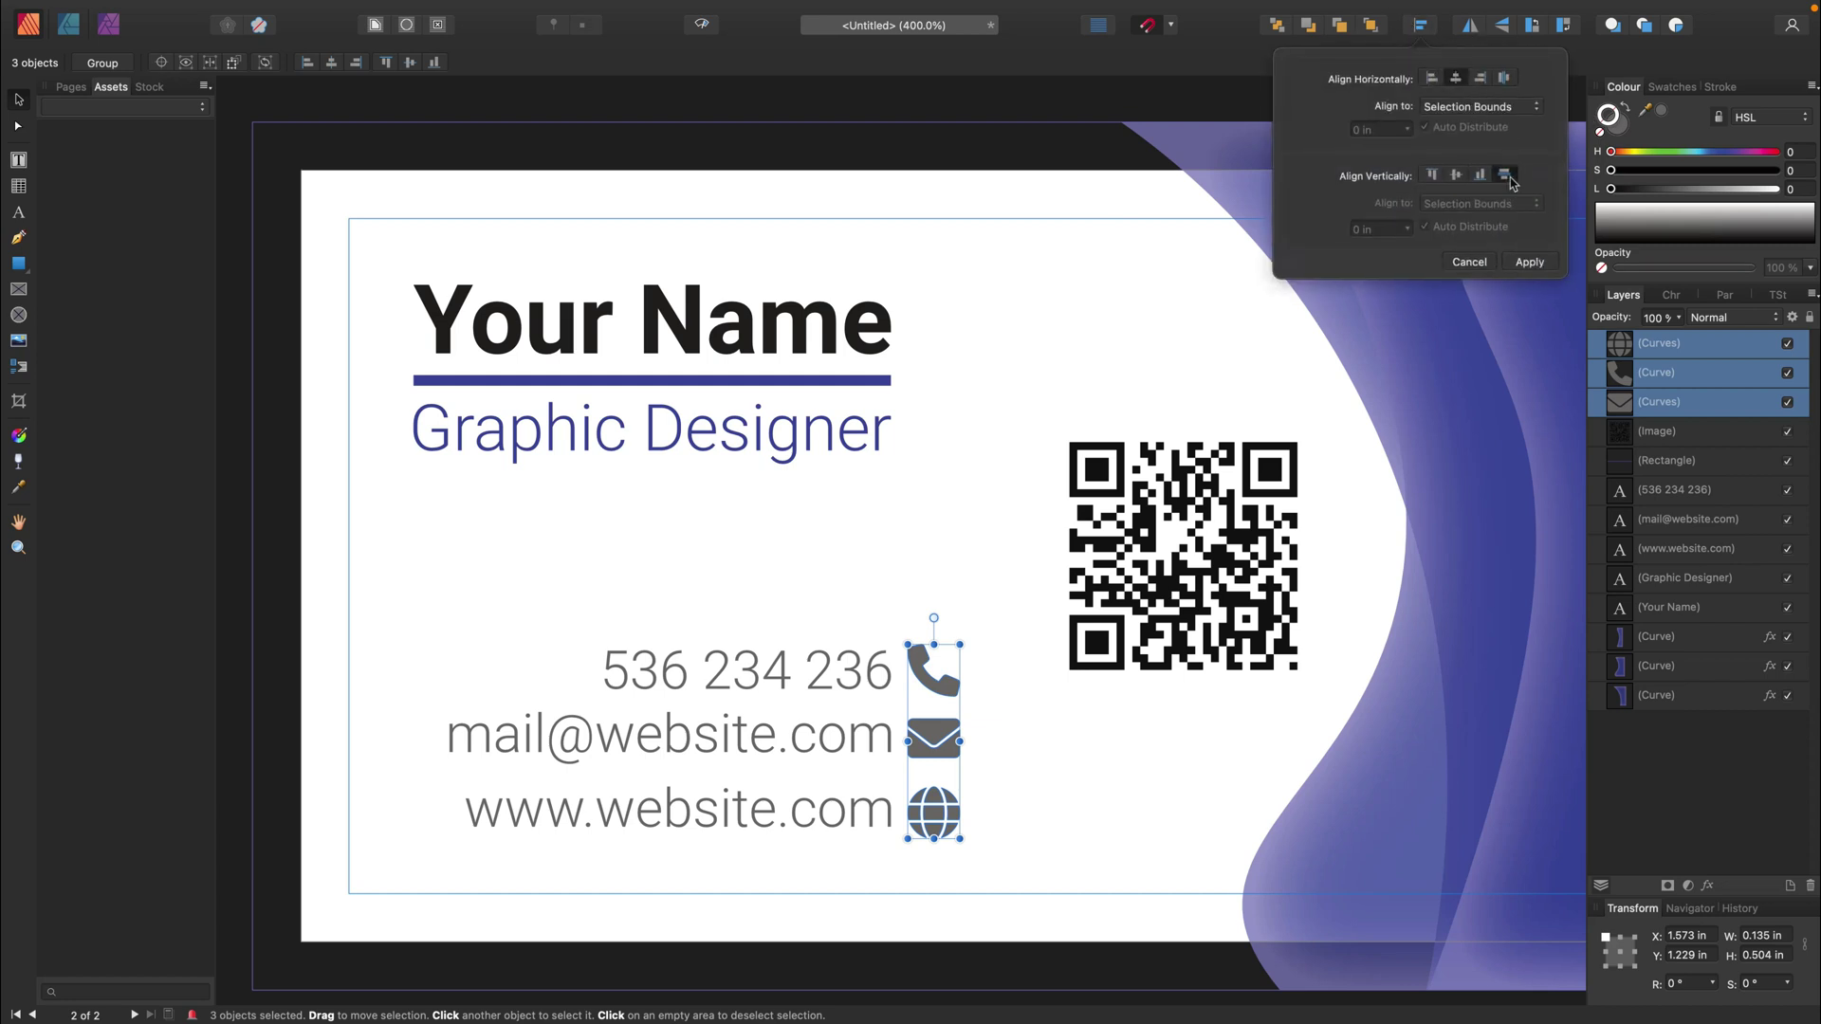
click(1506, 176)
click(979, 478)
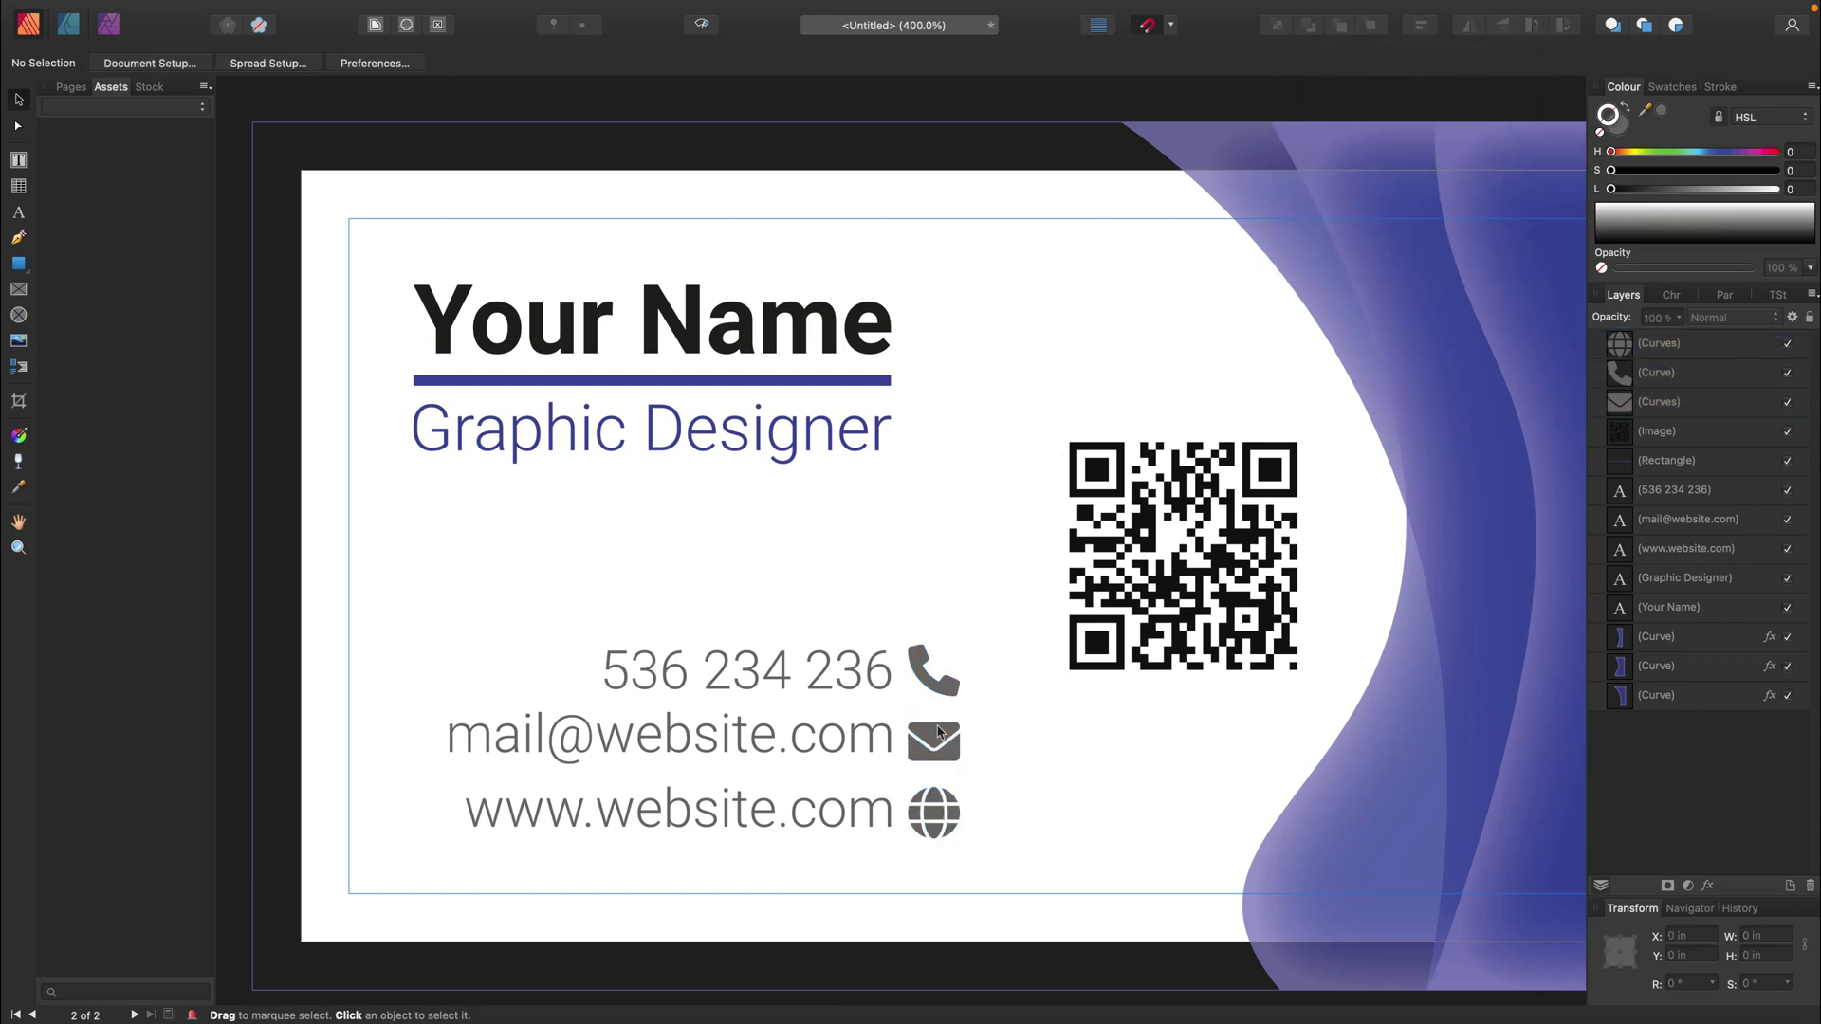
click(865, 743)
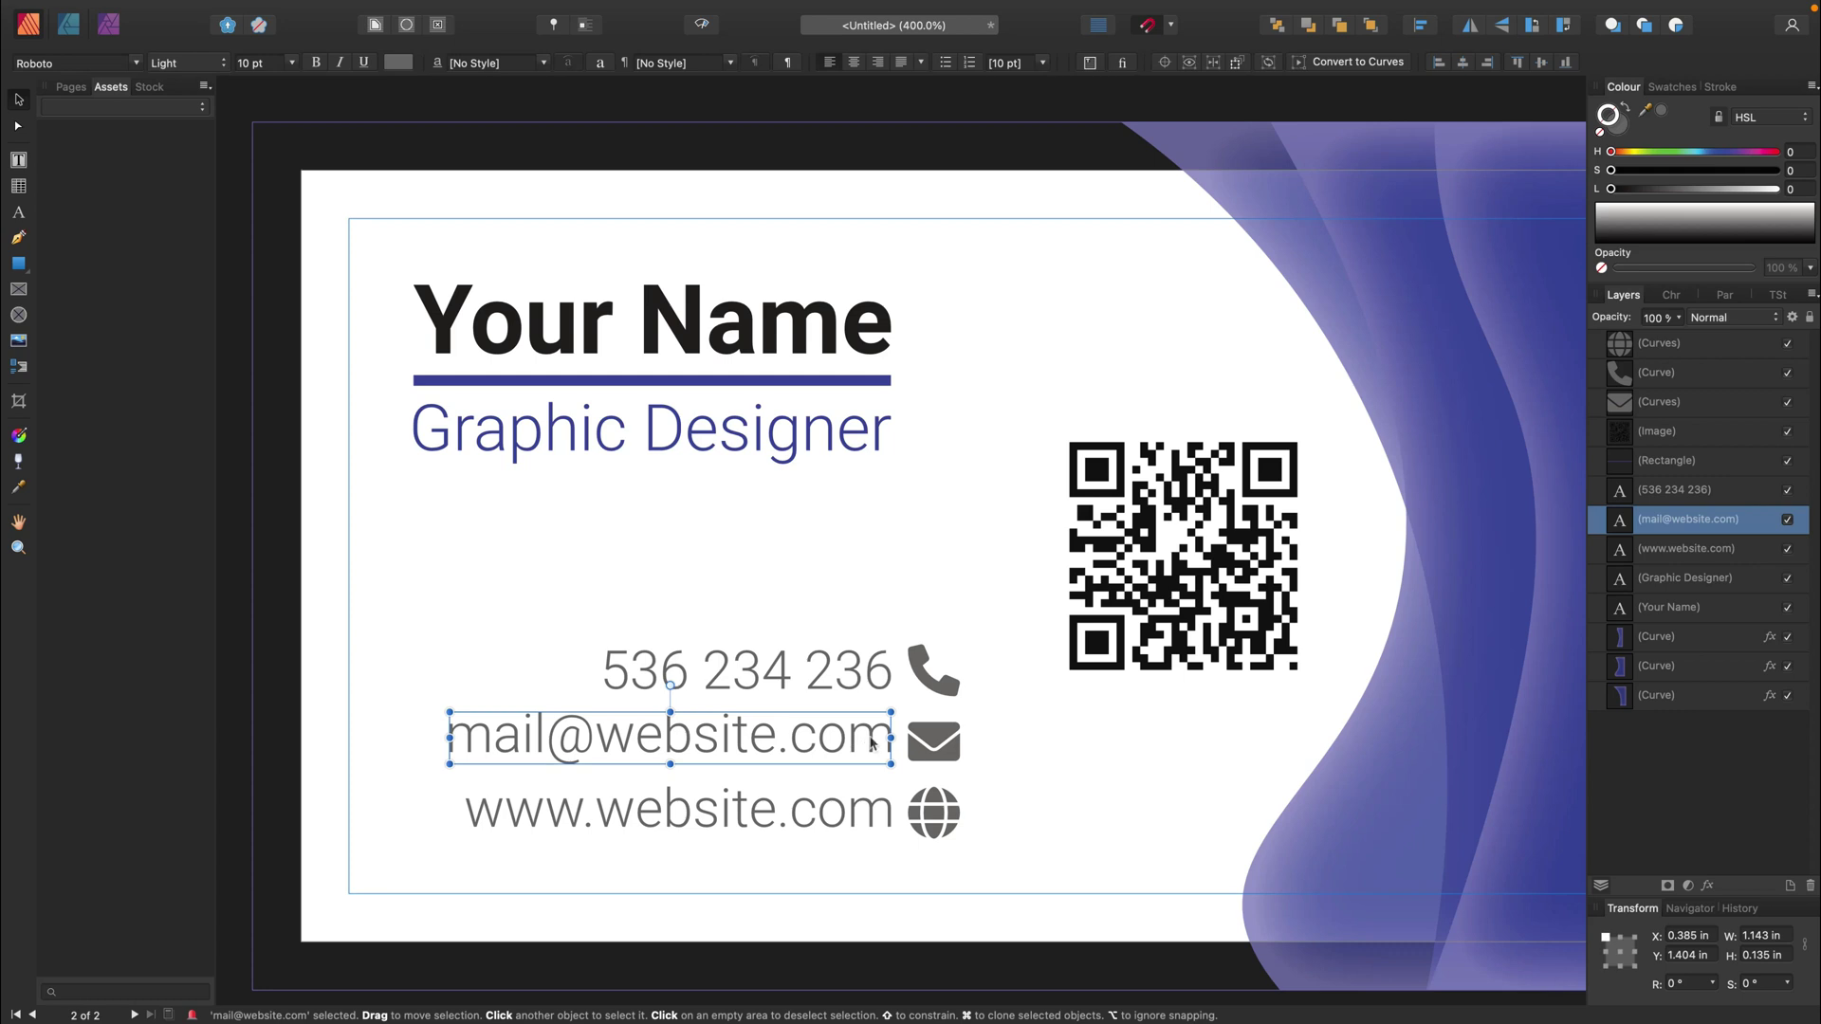
- Move the contact lines and icons left and up to align under the Graphic Designer title
click(934, 741)
click(934, 669)
click(937, 749)
click(989, 773)
drag(411, 595, 1017, 915)
drag(946, 832, 900, 831)
click(861, 382)
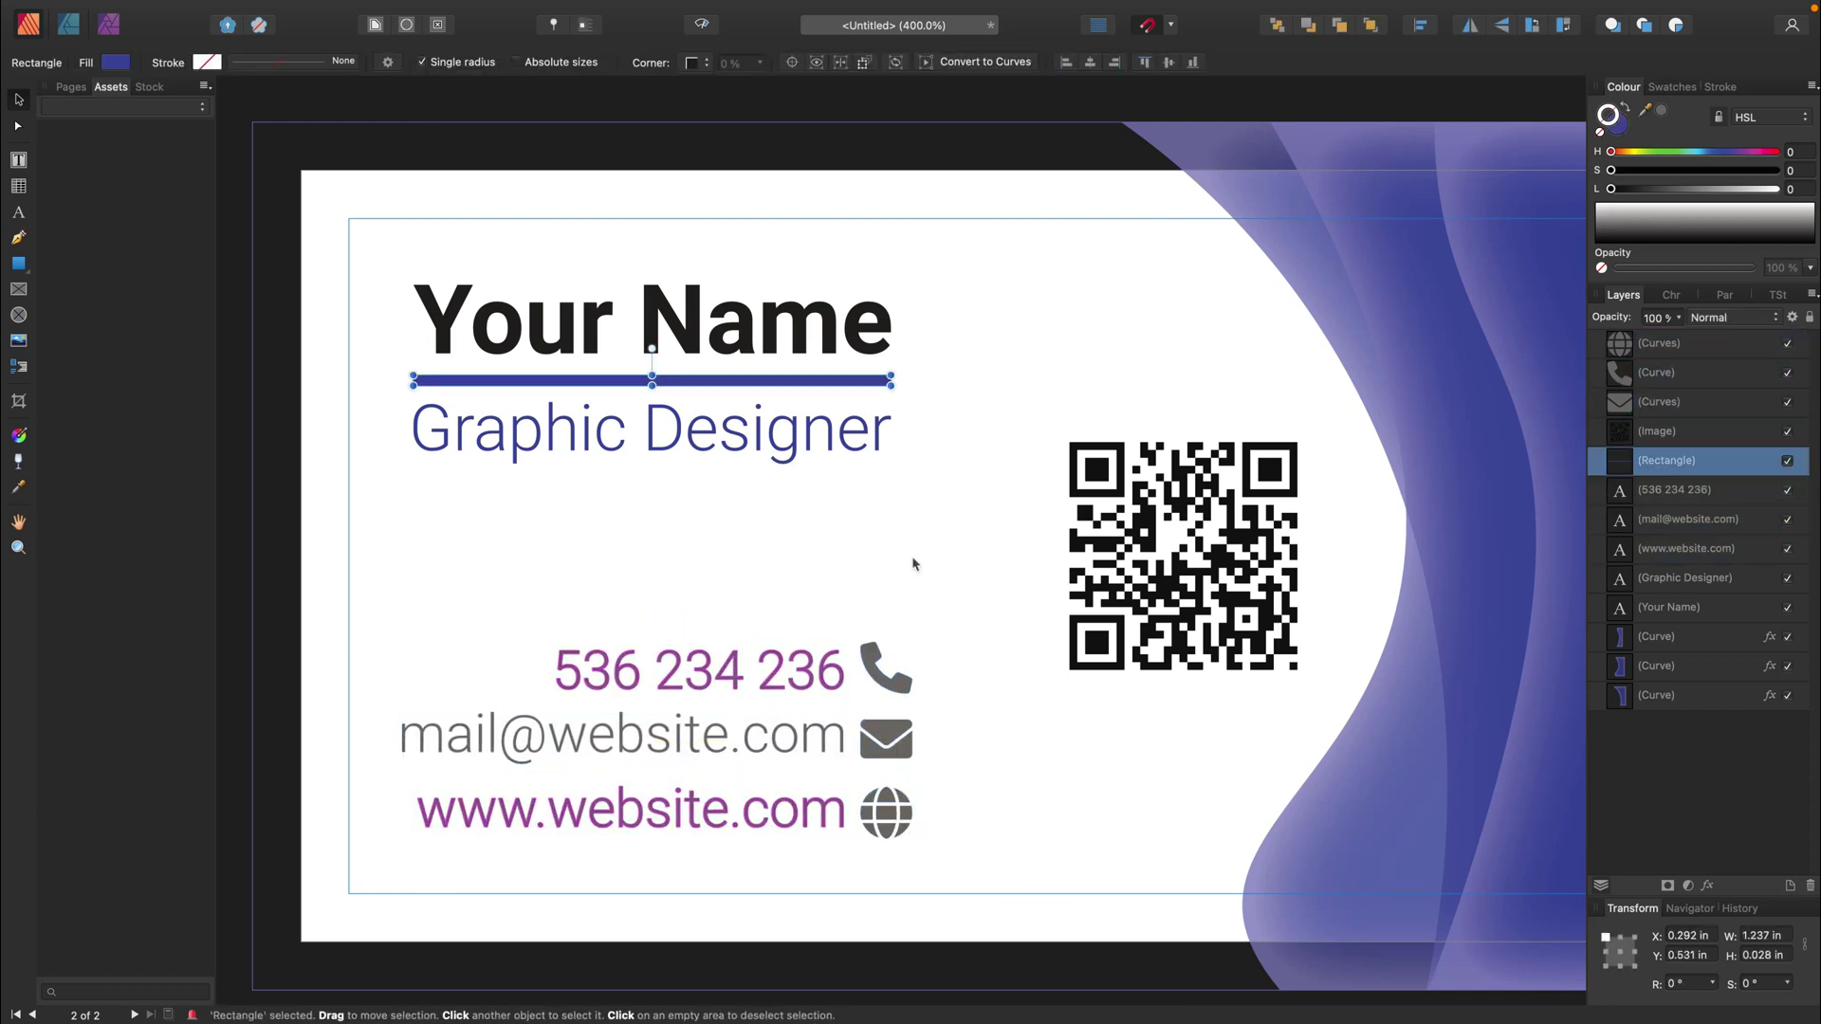
drag(951, 586, 373, 906)
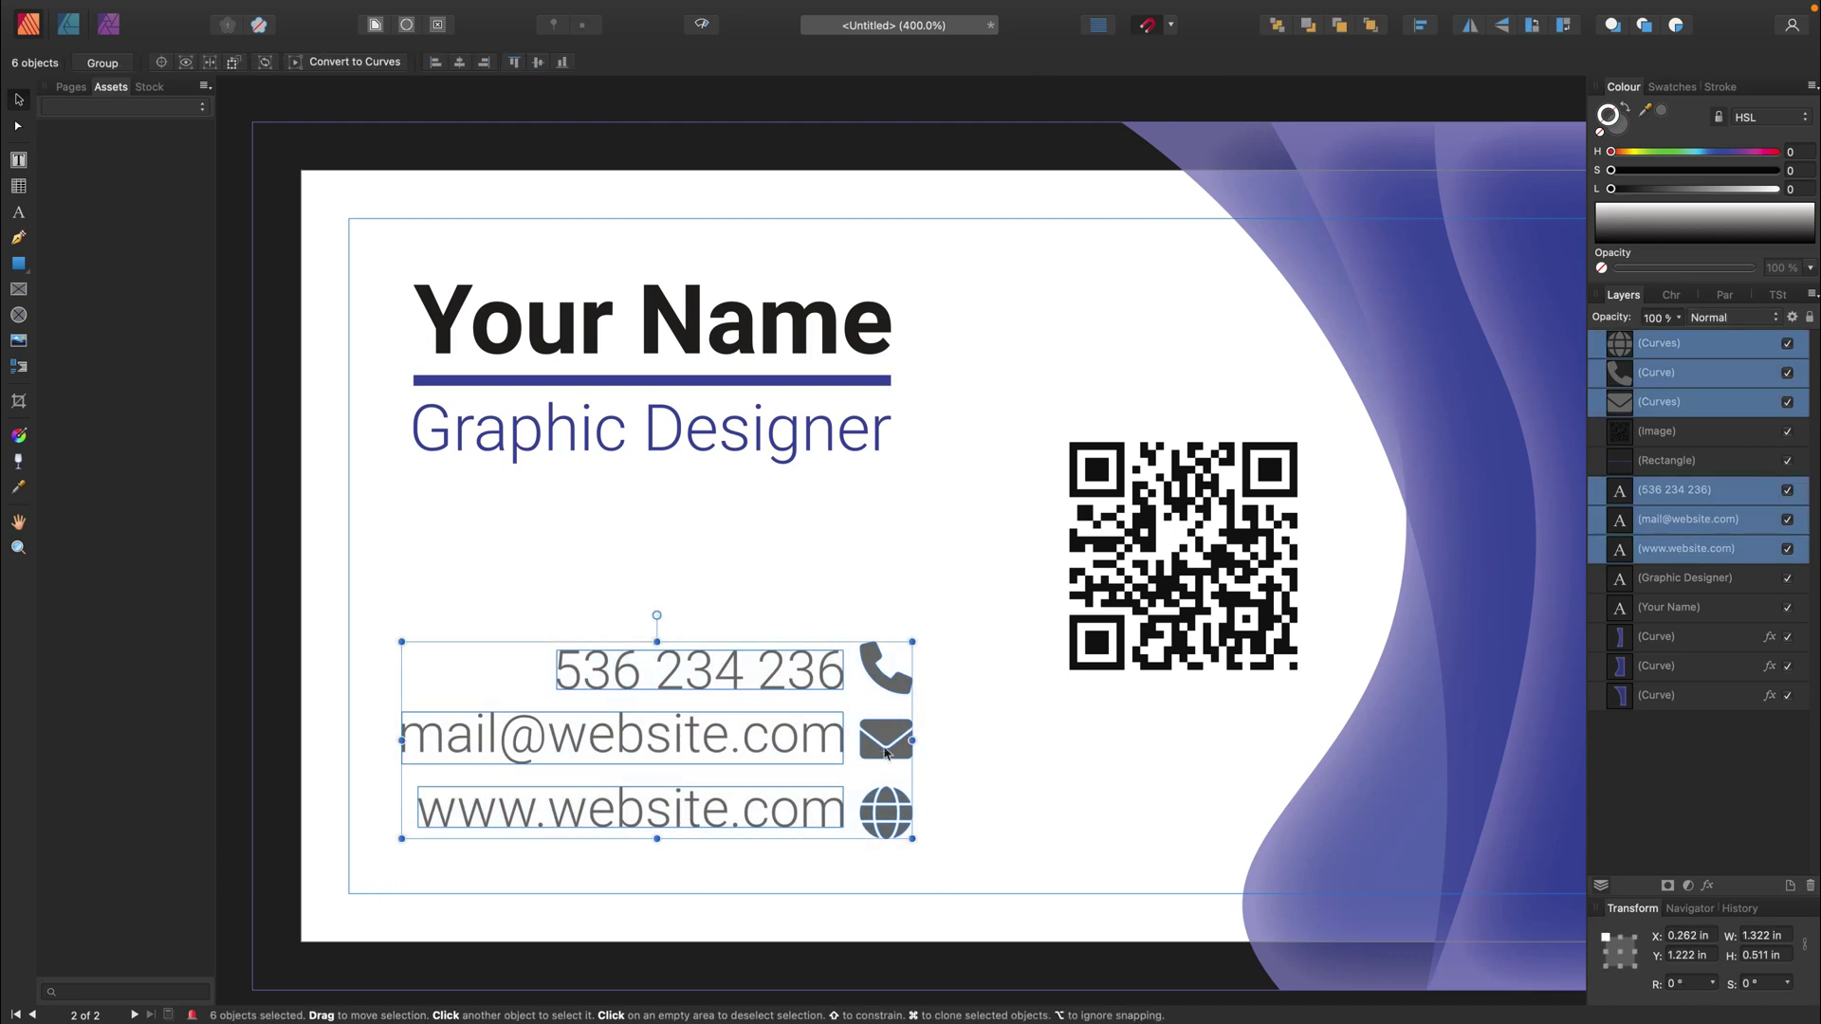
drag(890, 744, 867, 743)
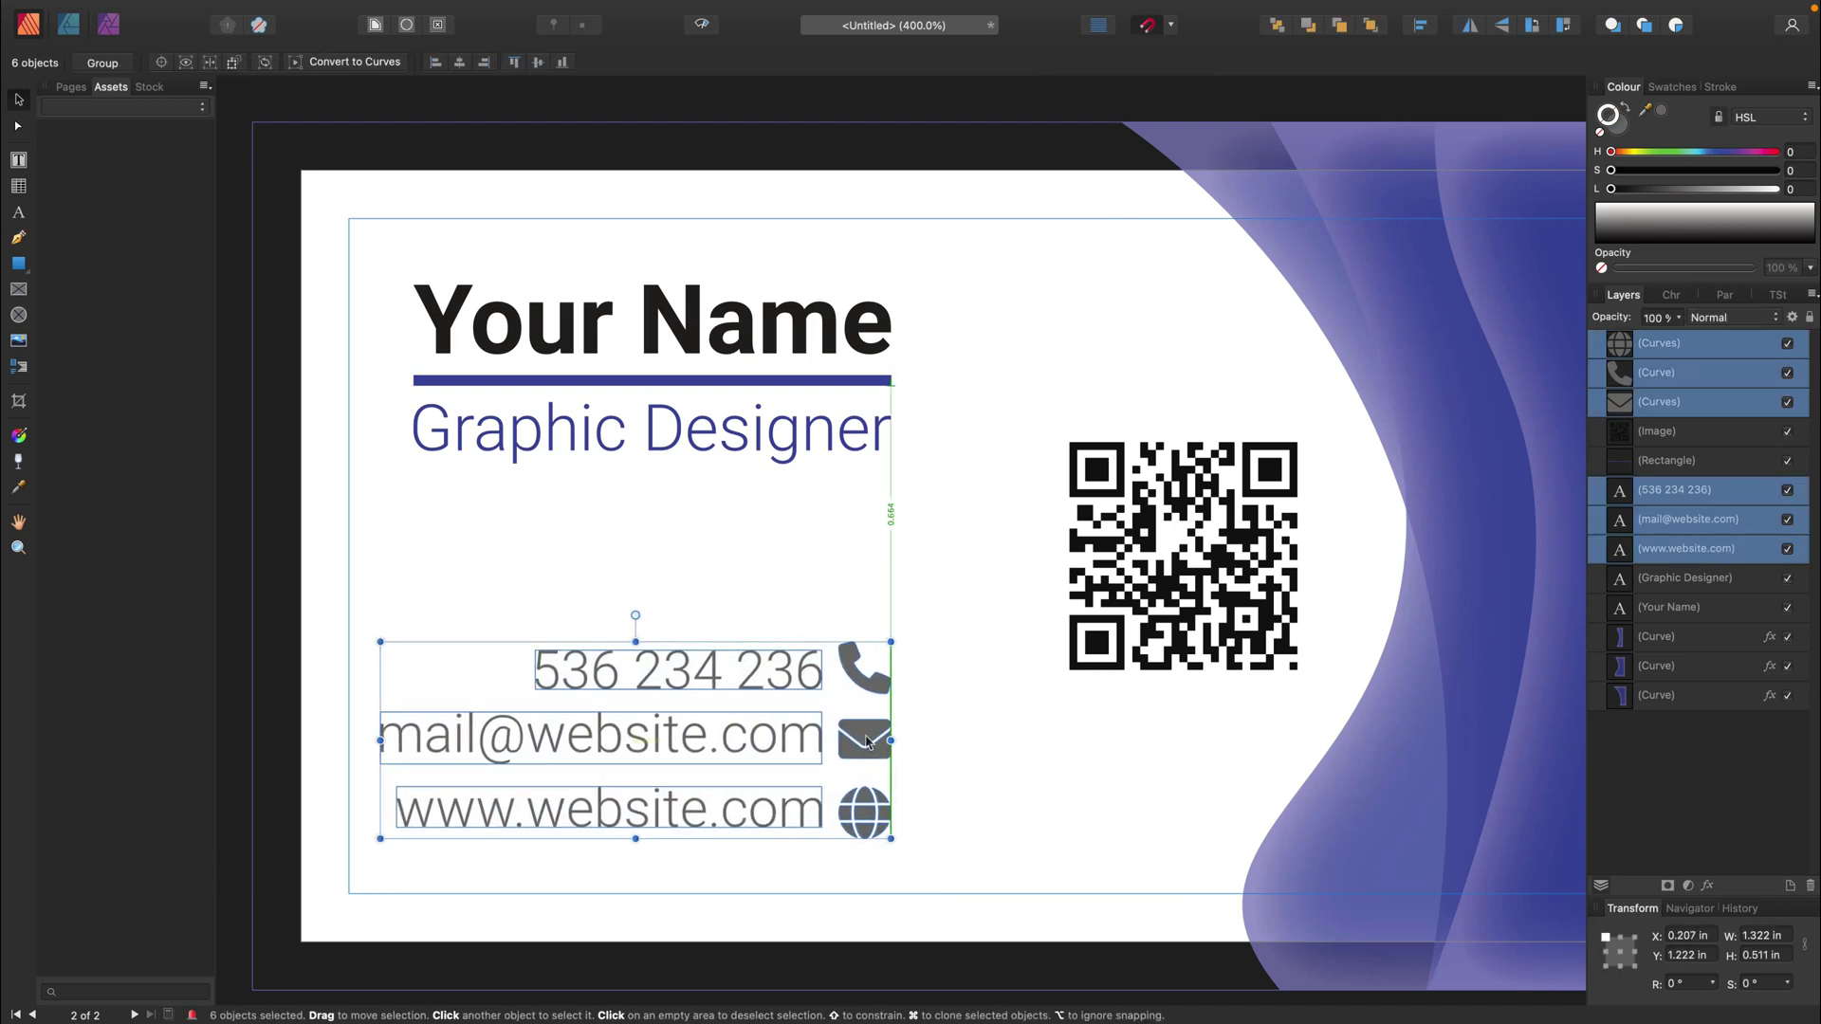
drag(866, 732, 866, 711)
click(943, 715)
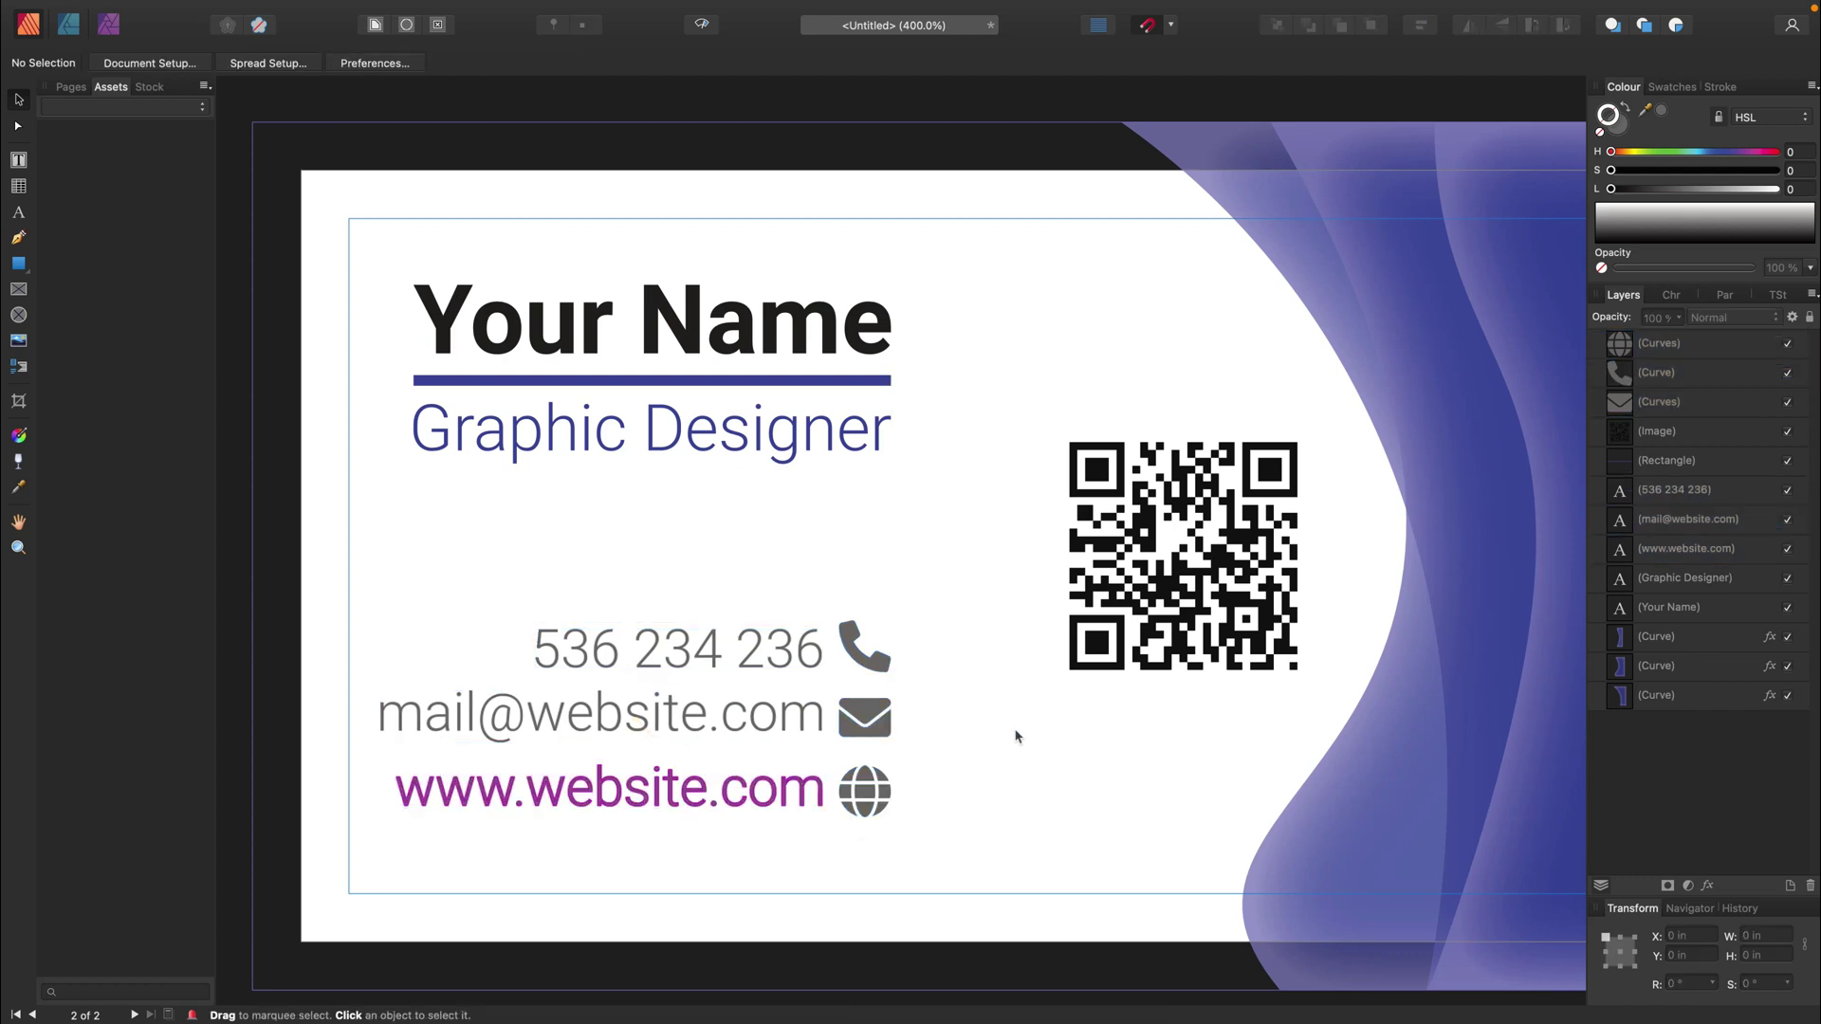
- Make the contact lines and icons black using the colour picker
drag(947, 582, 368, 899)
drag(1646, 111, 858, 340)
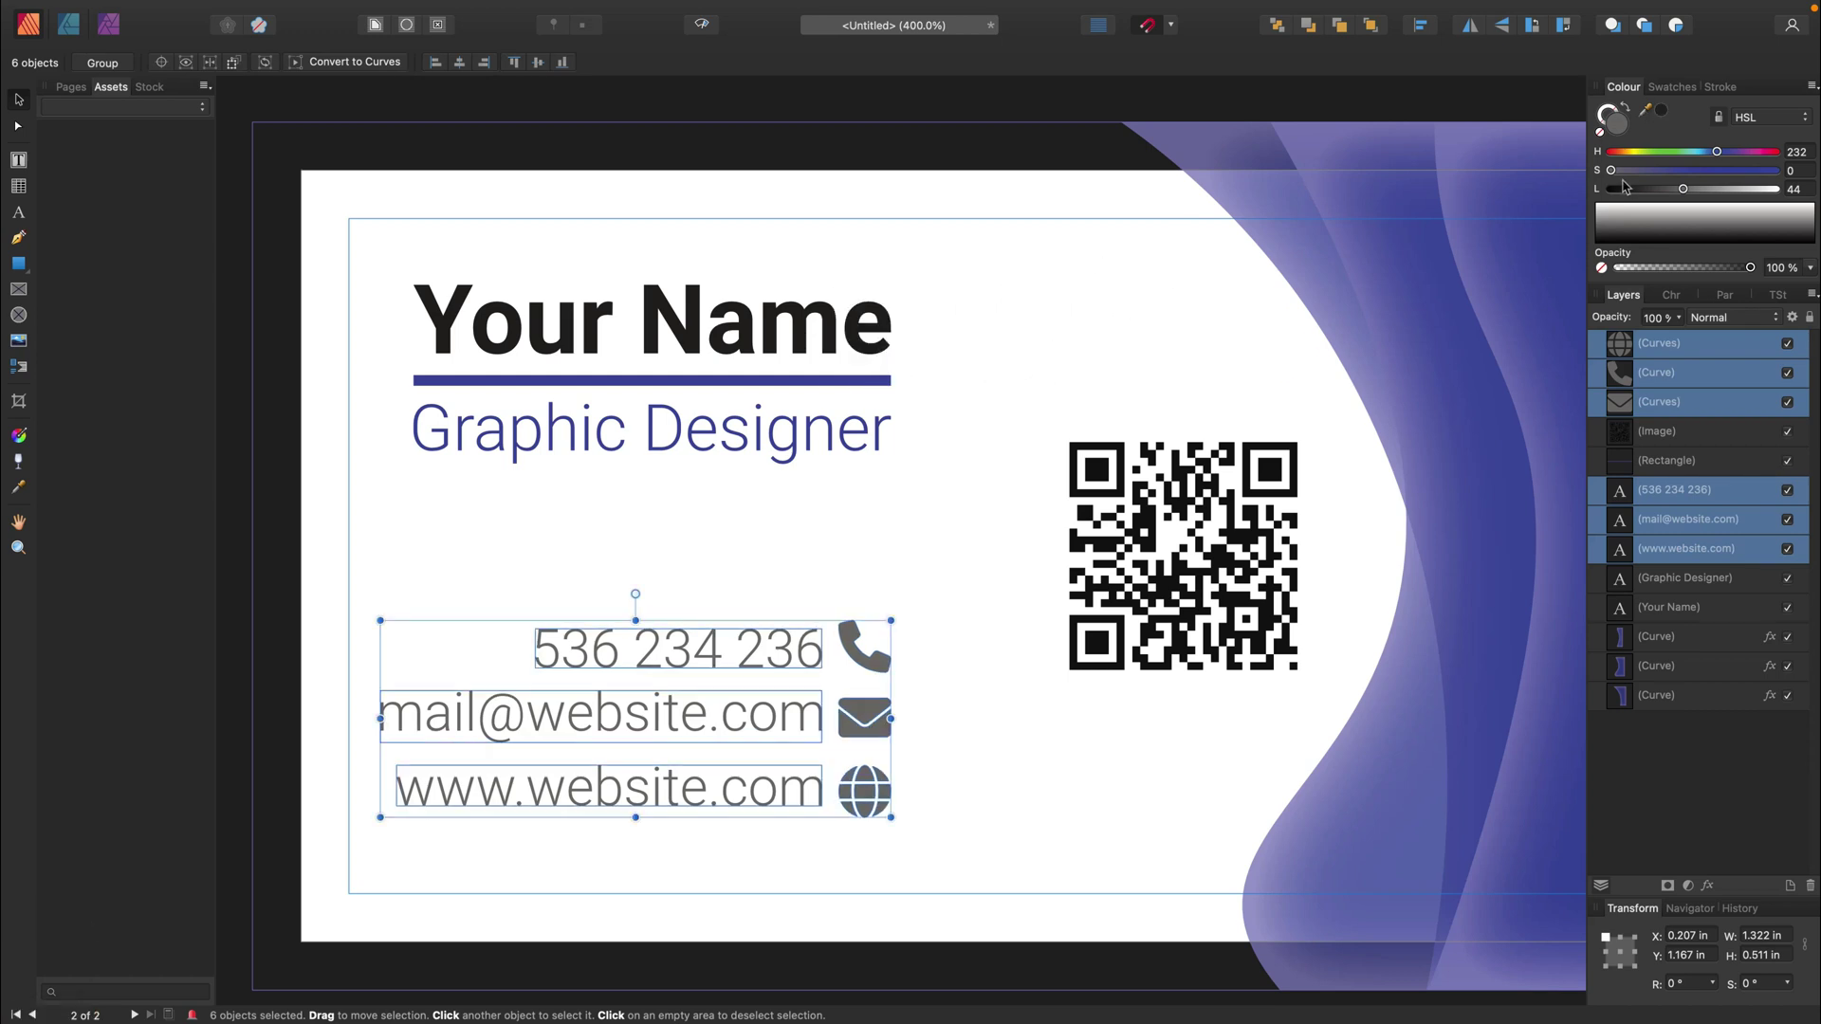
click(1667, 116)
click(1062, 259)
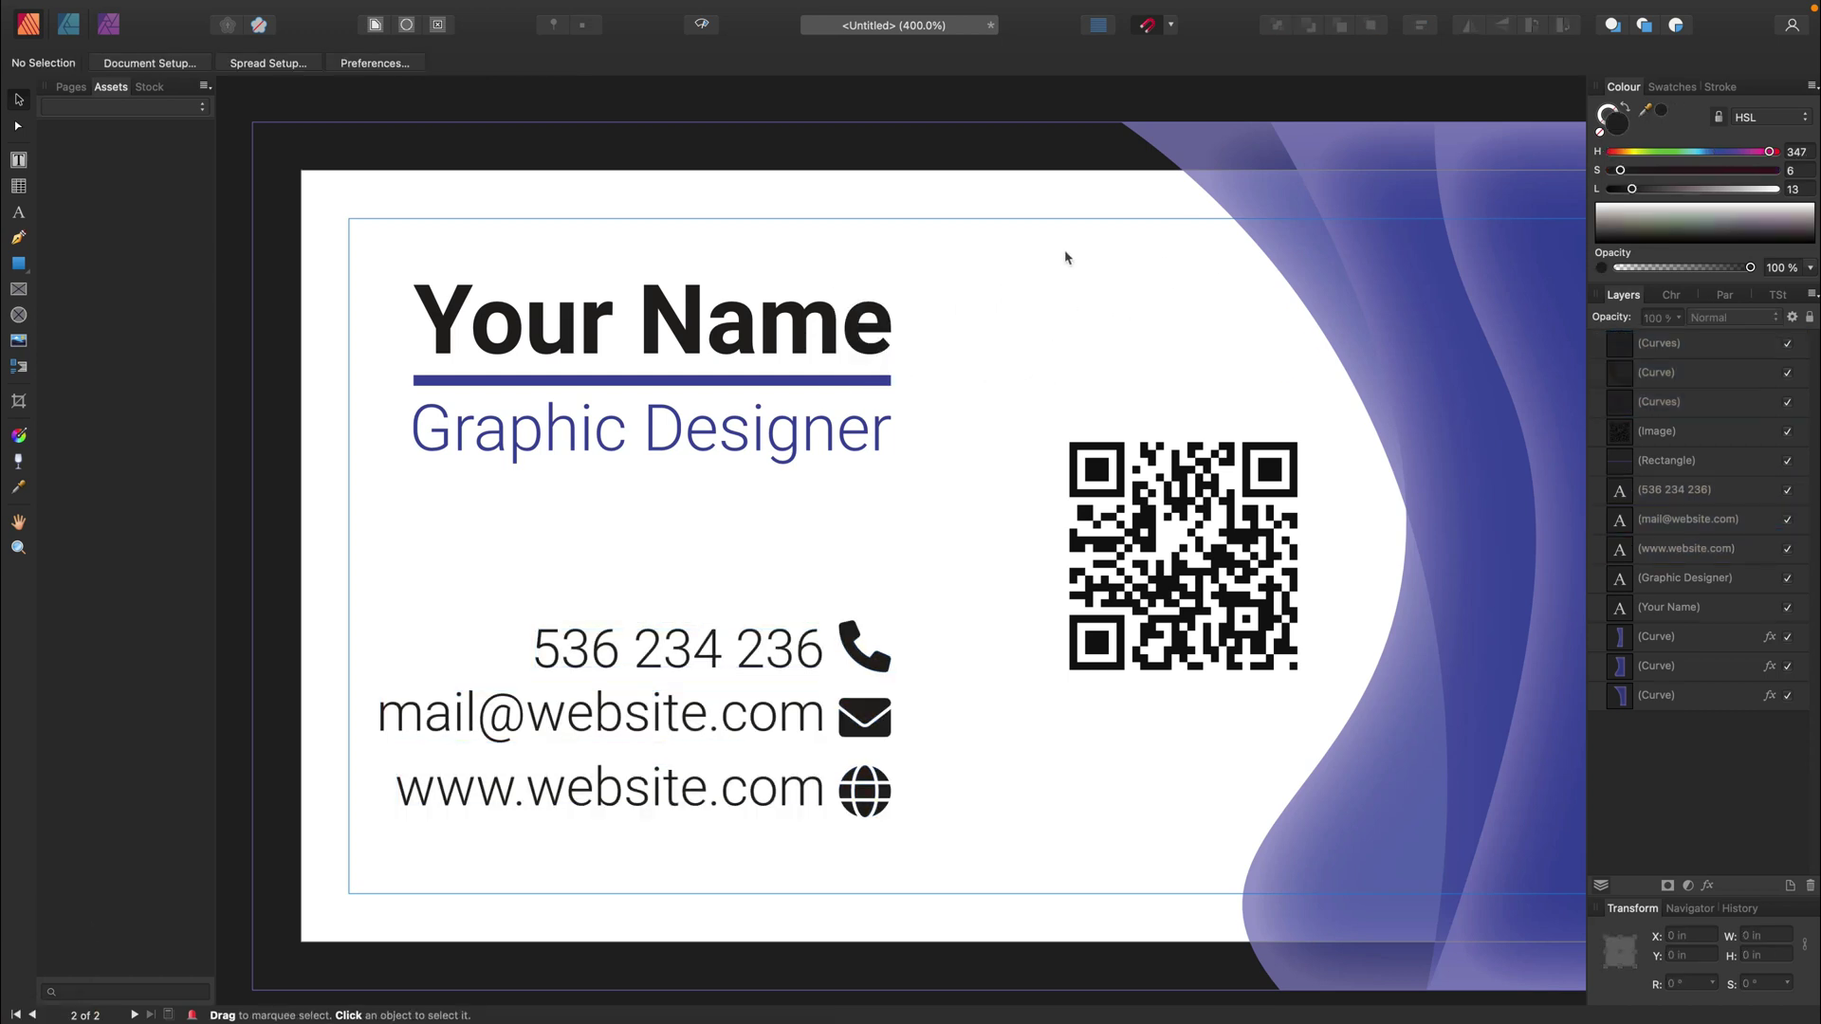
- Shift the name, title and contact block slightly right and nudge the QR code left
drag(981, 277, 325, 869)
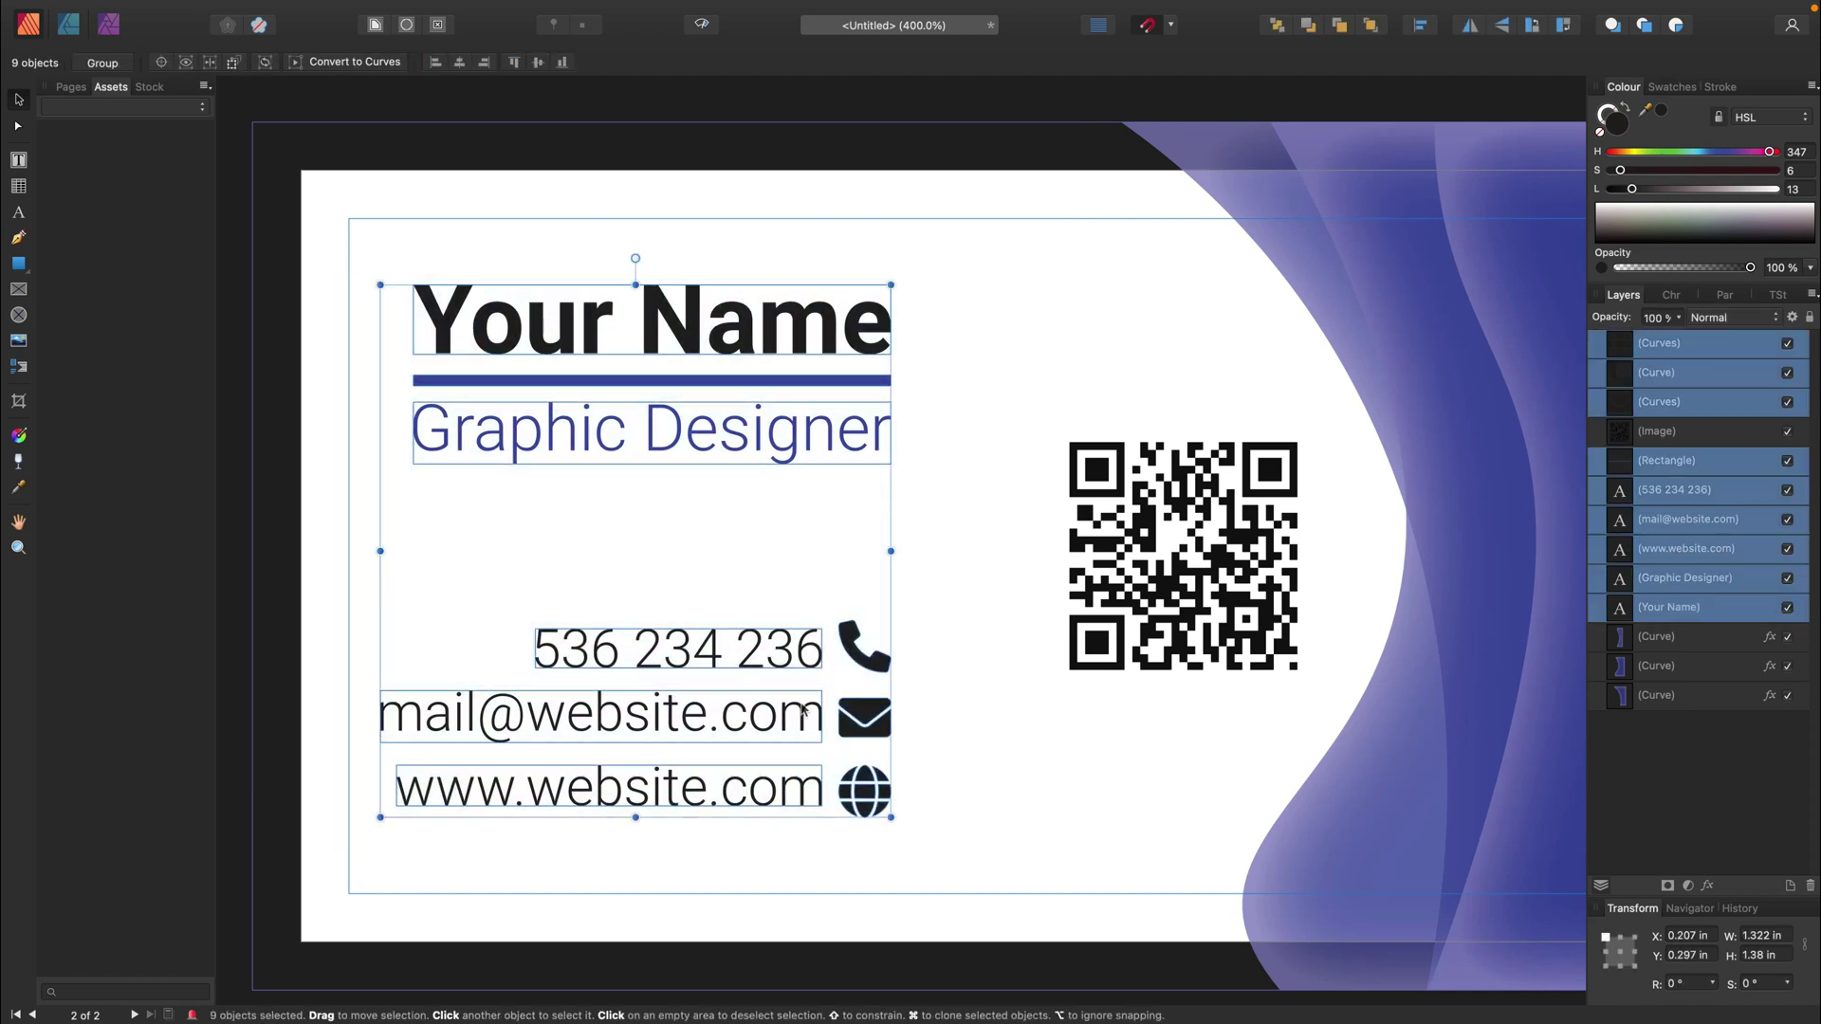
drag(802, 716, 827, 723)
click(1034, 475)
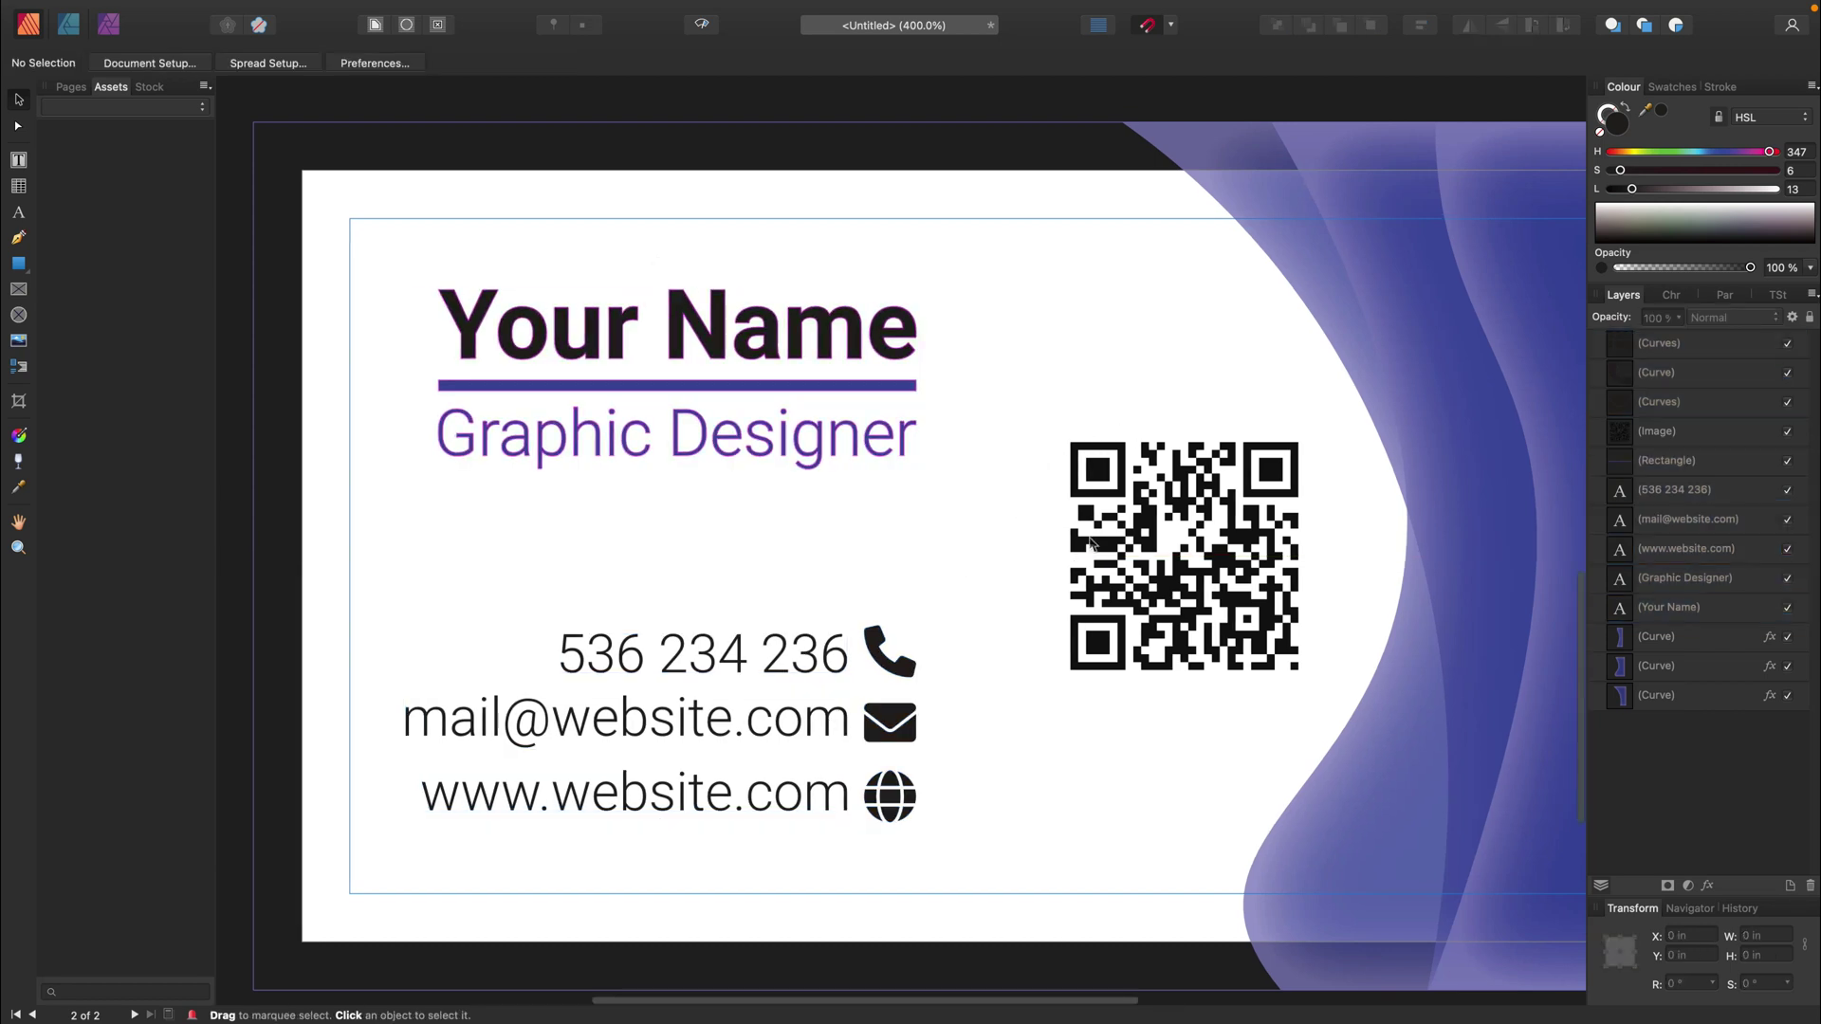
drag(1121, 537, 846, 545)
click(873, 545)
- Nudge the front-page logo circles and Your Logo text slightly lower and to the left
click(920, 747)
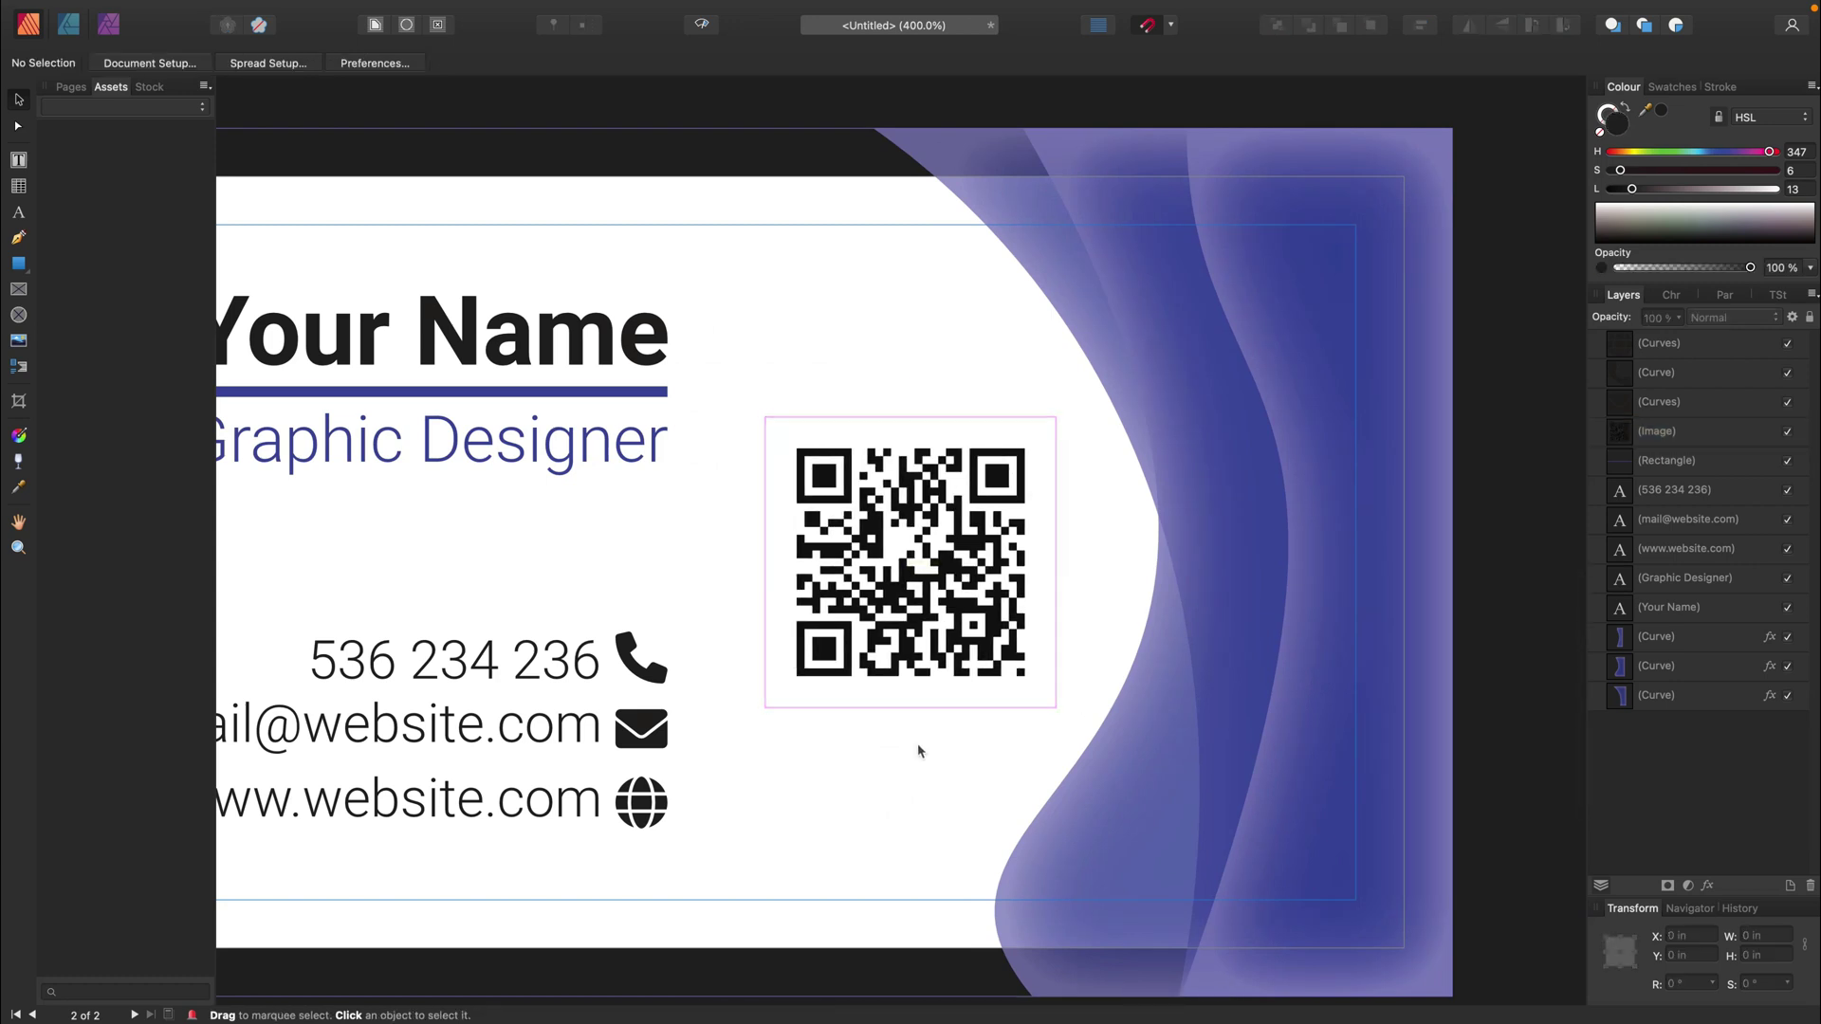
key(super+minus)
scroll(942, 655, up, 2)
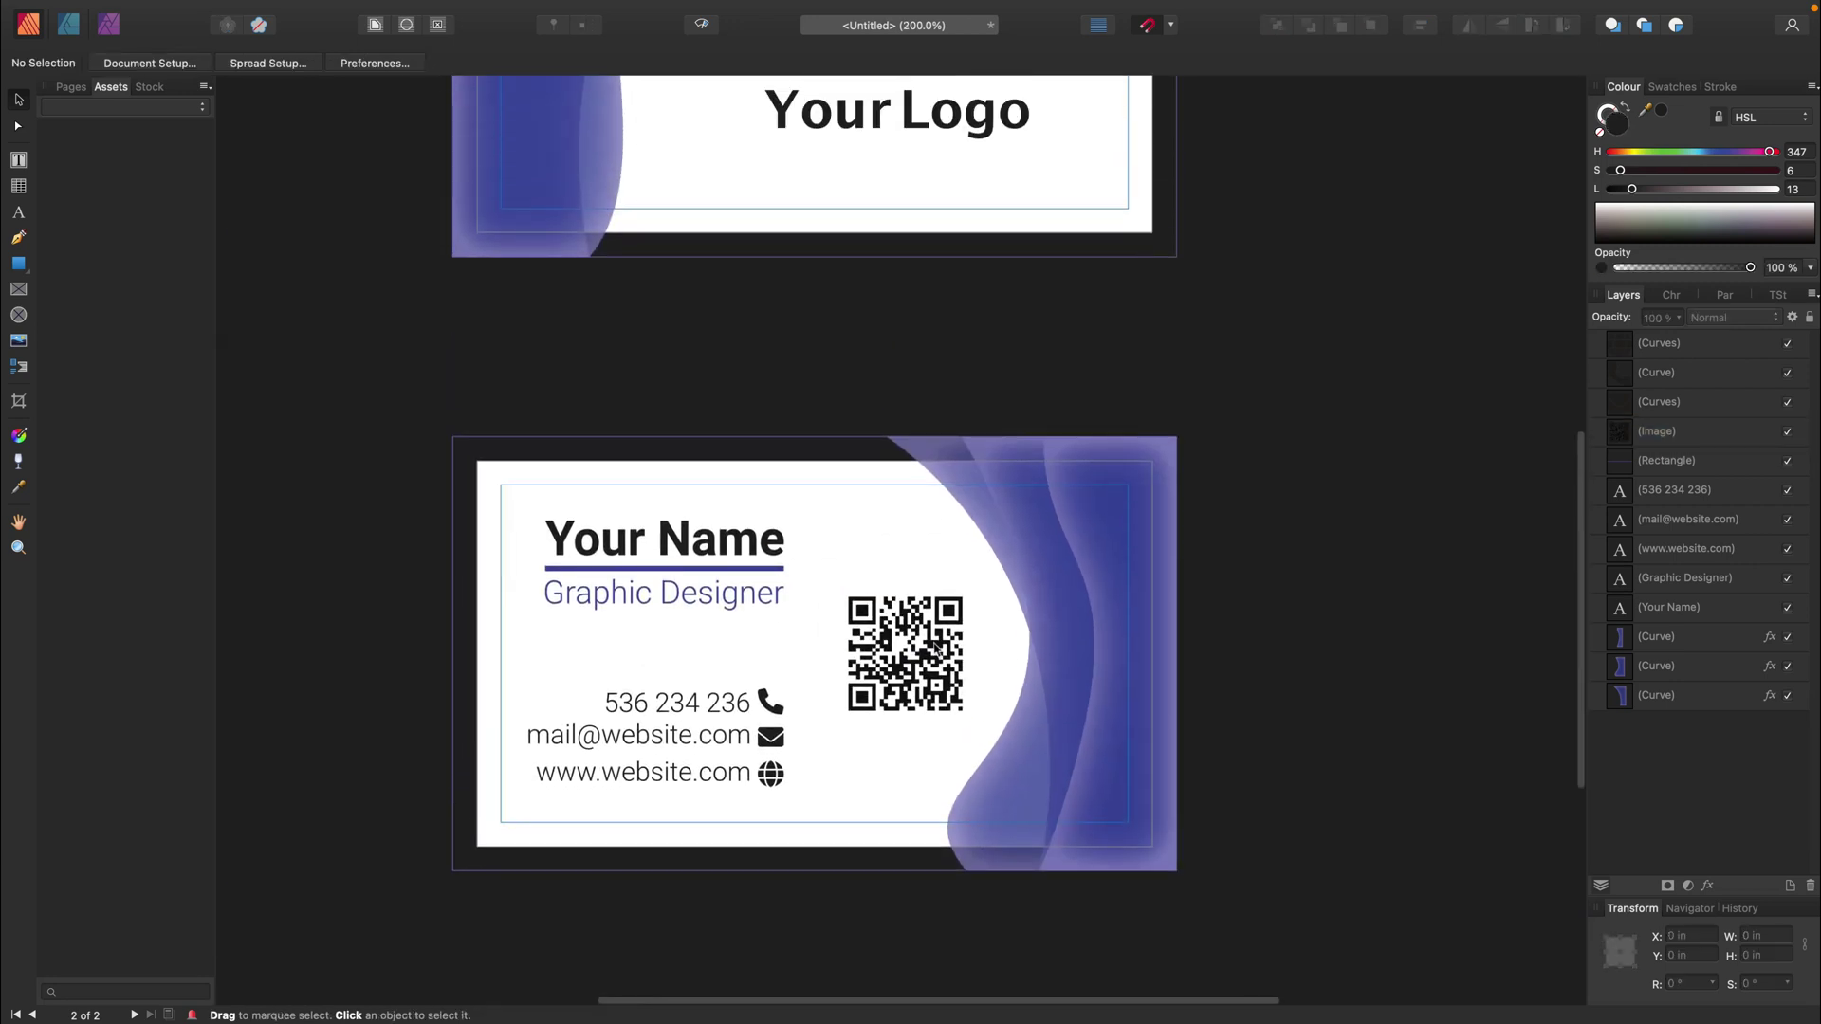
scroll(935, 650, up, 8)
scroll(935, 649, down, 1)
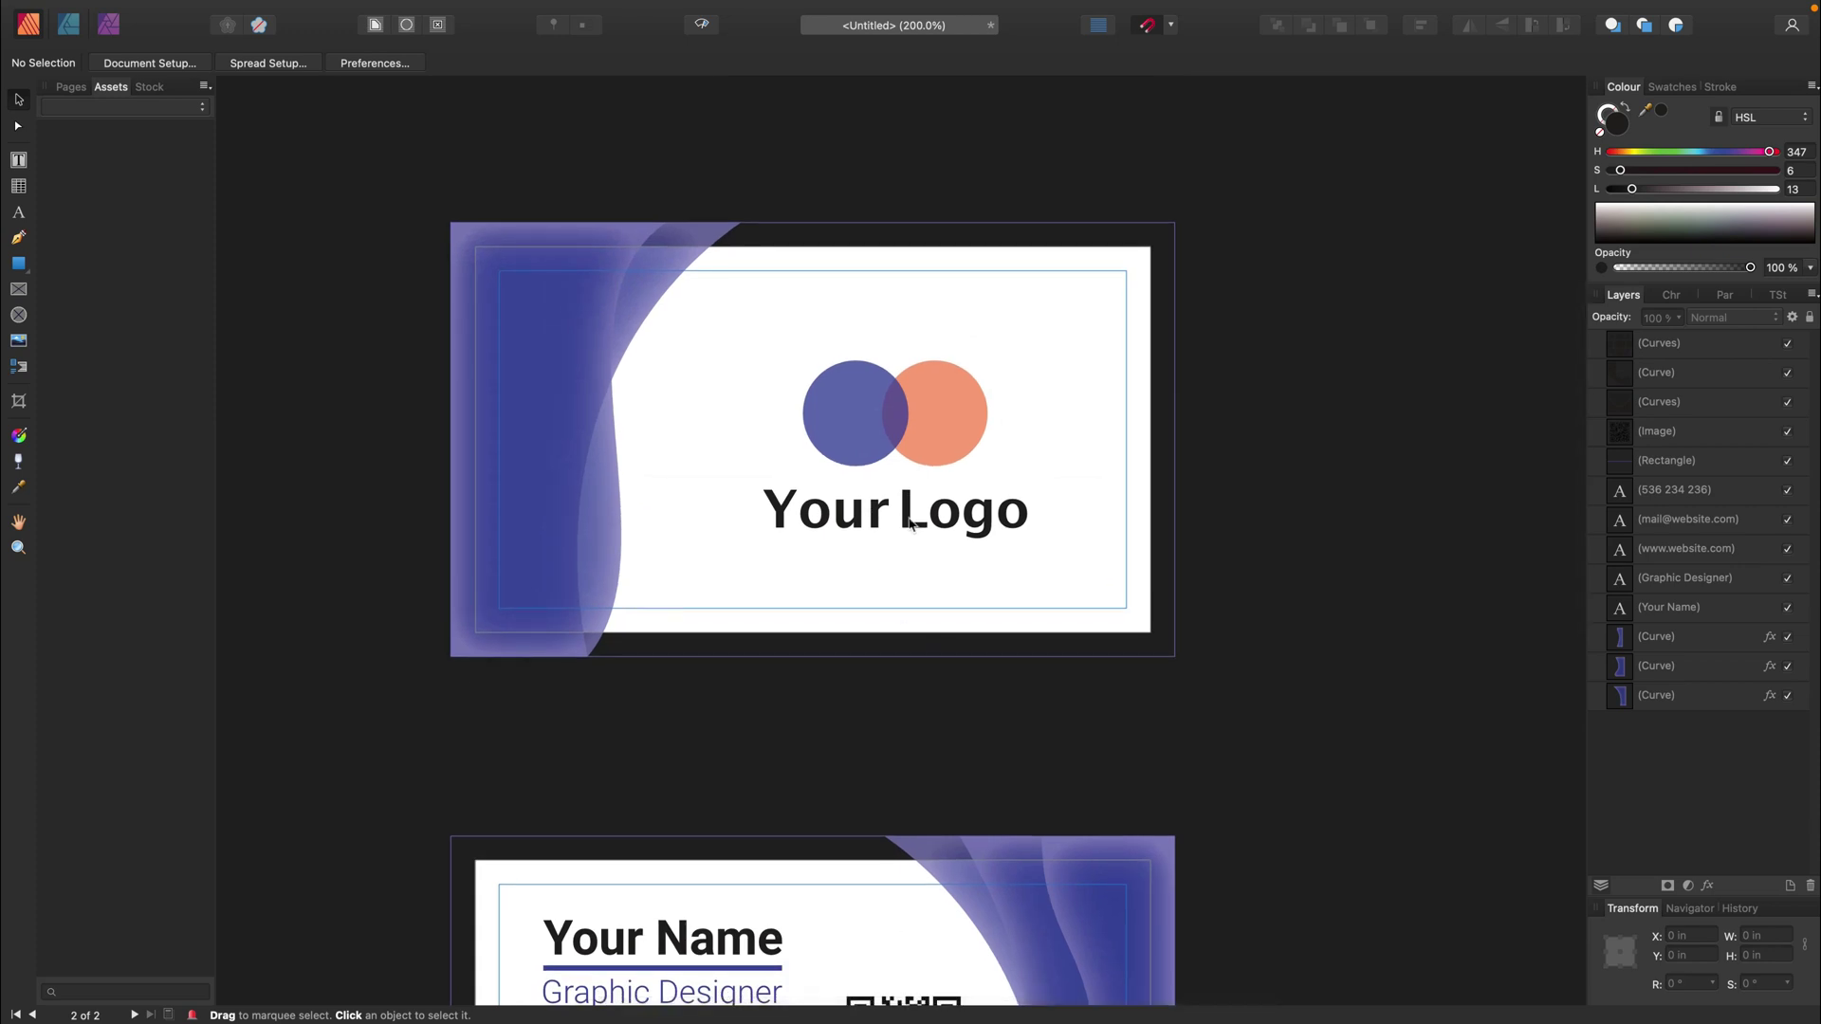
scroll(916, 626, down, 5)
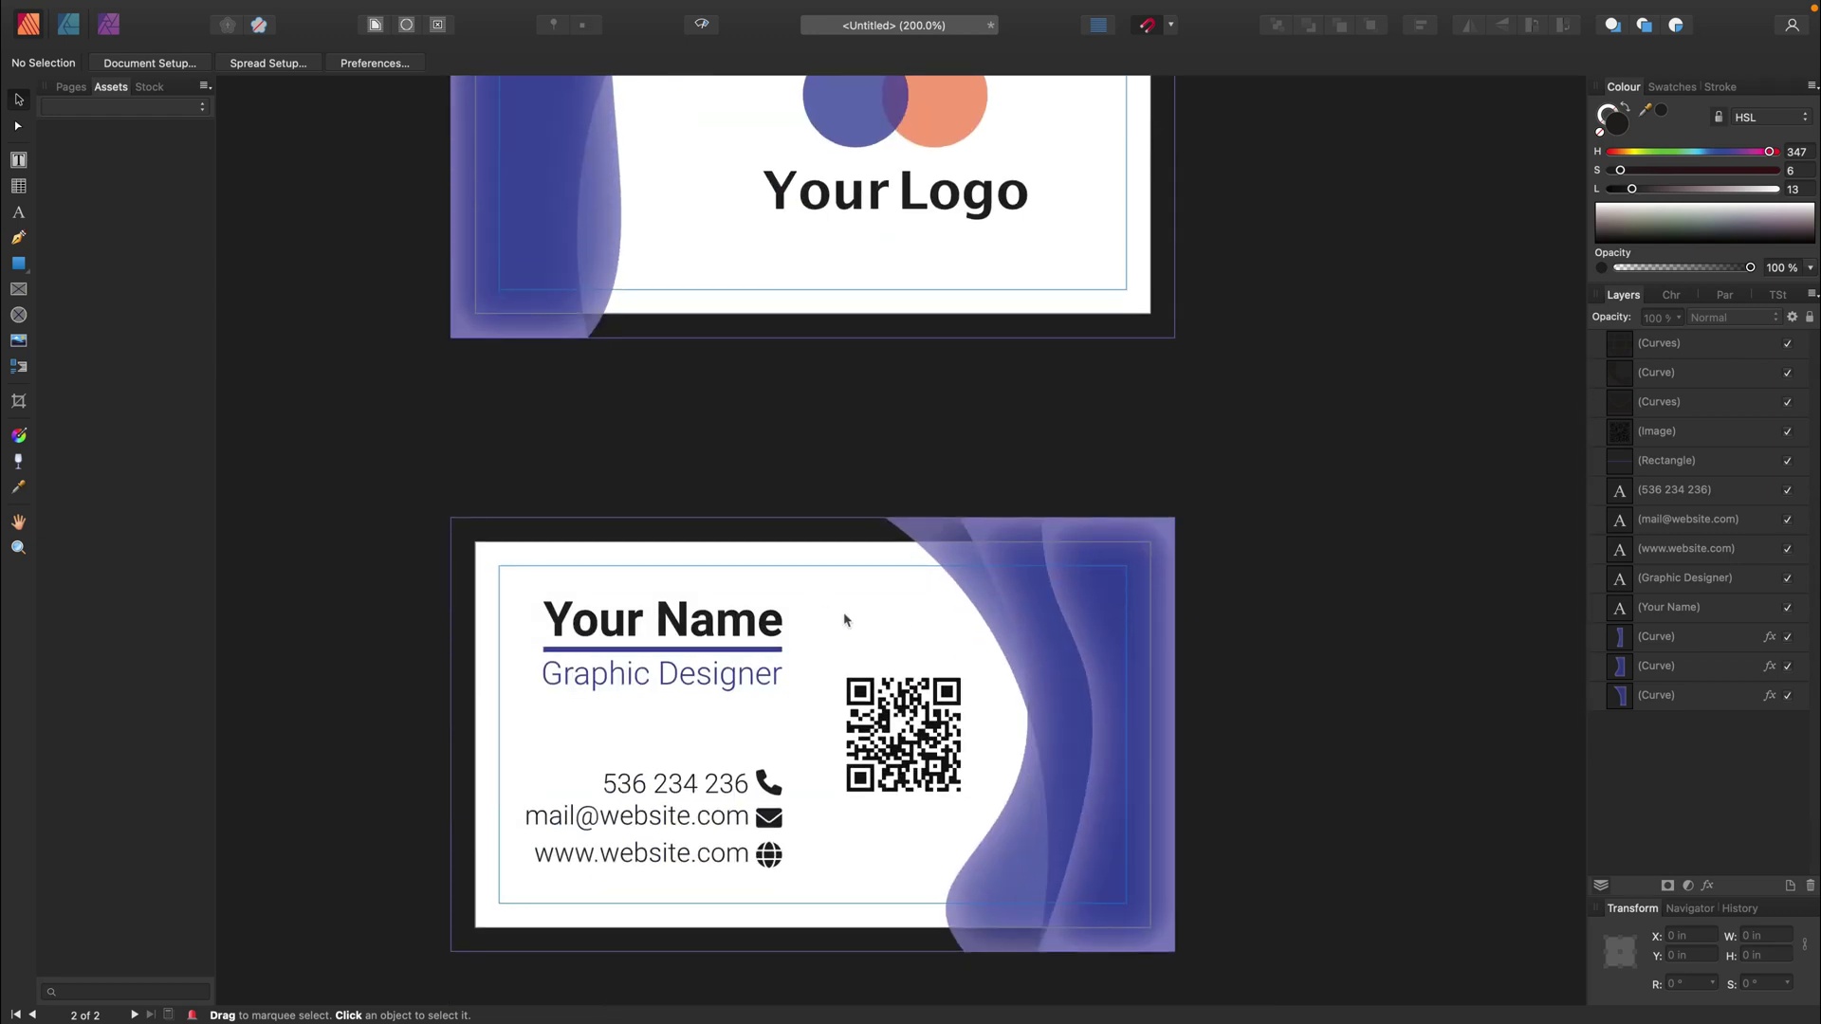
scroll(844, 617, up, 6)
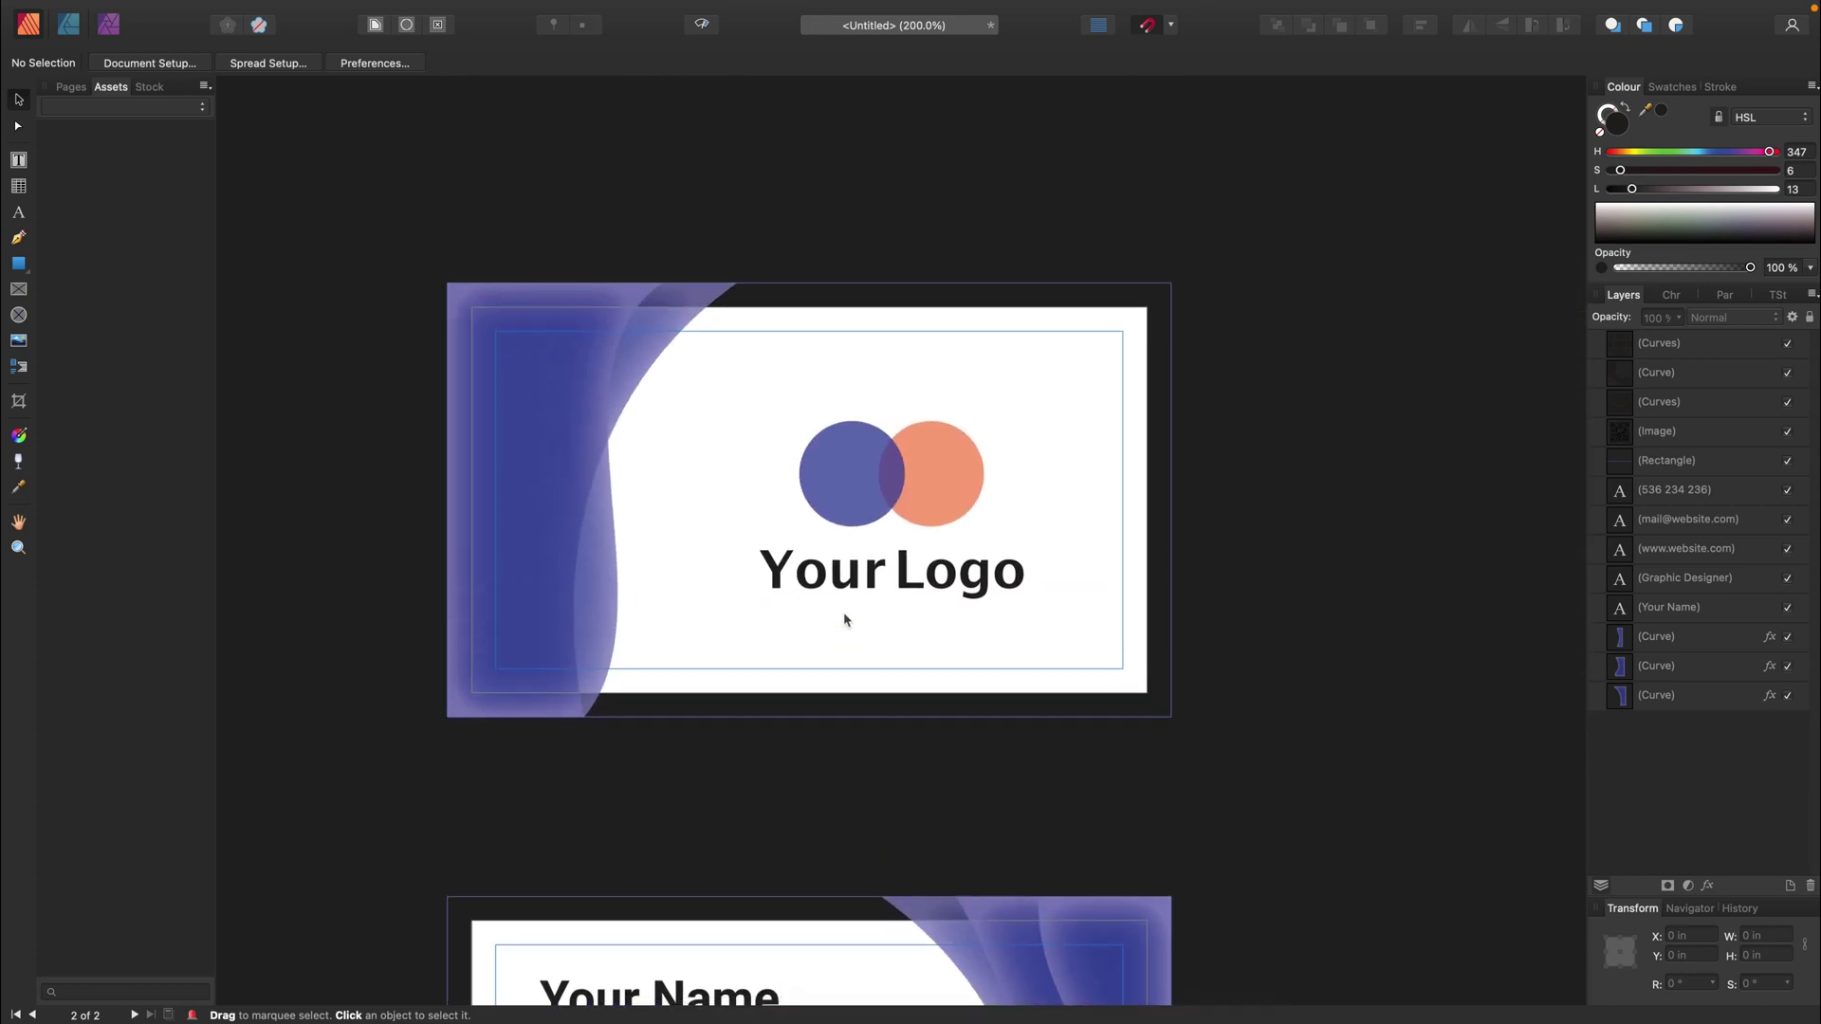
drag(1319, 379, 667, 650)
click(1086, 573)
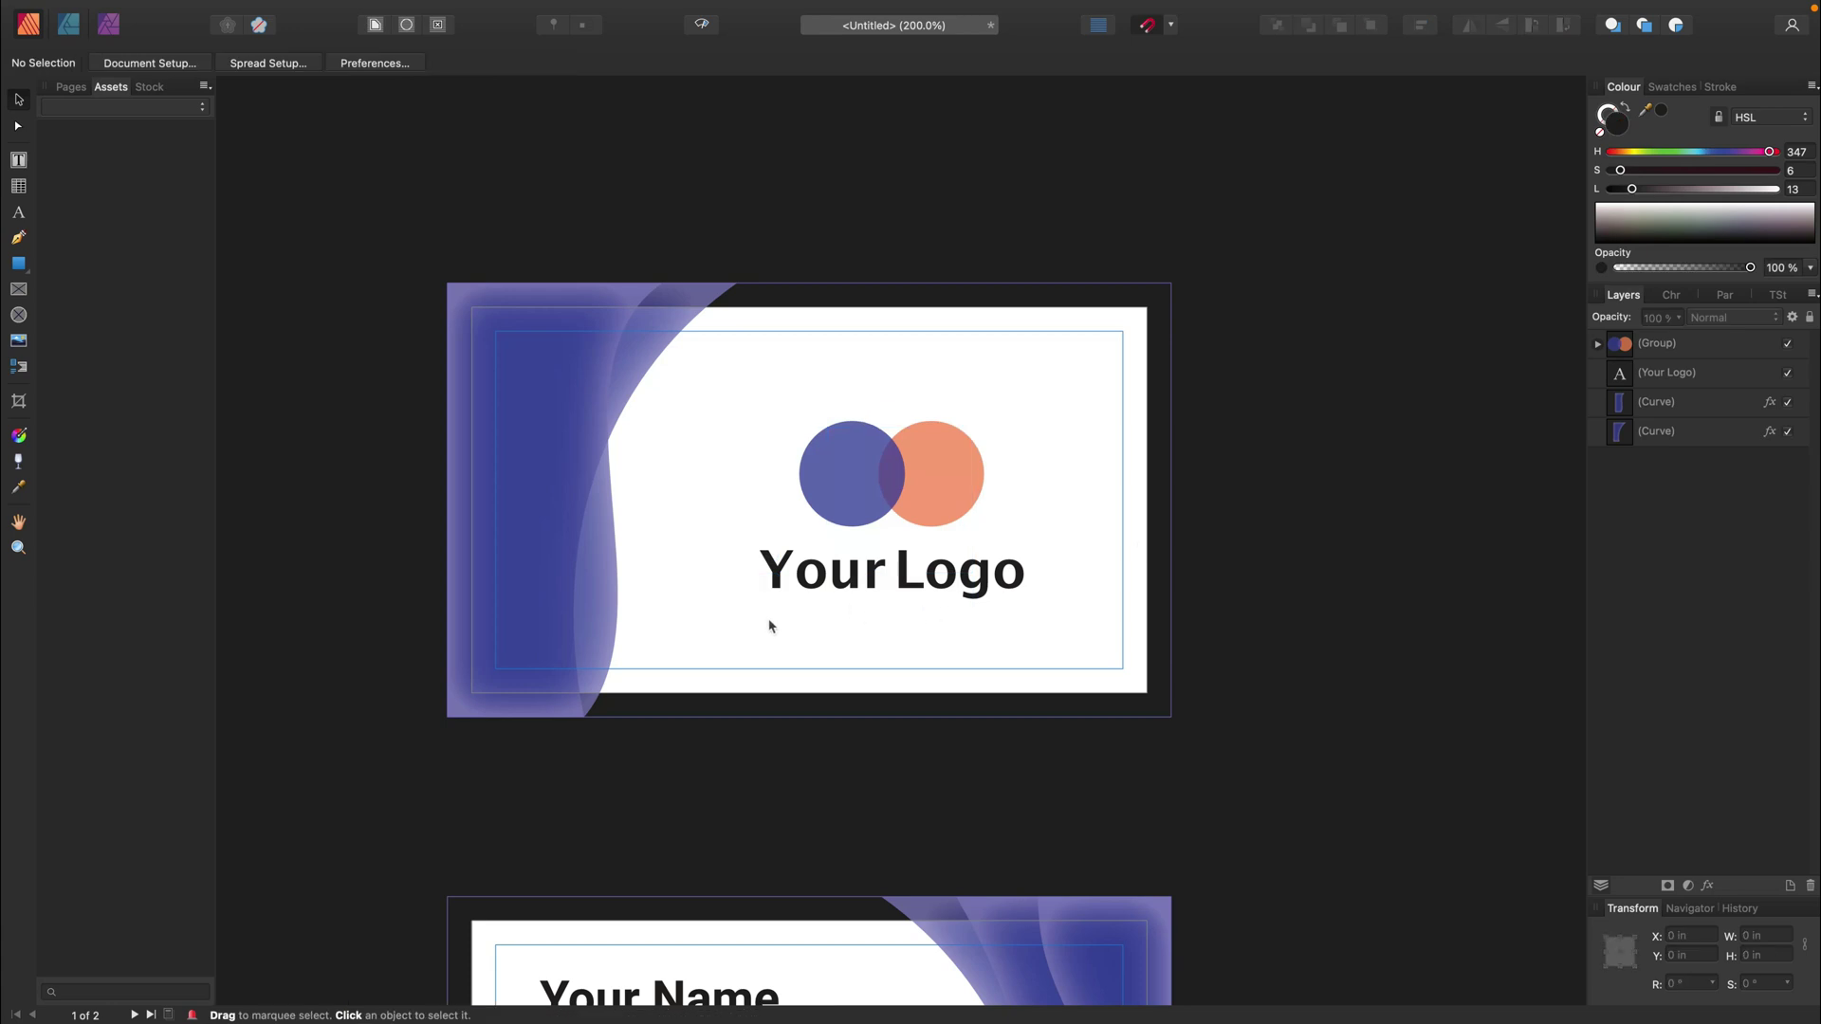
drag(699, 443, 786, 622)
drag(1272, 387, 670, 800)
drag(869, 586, 874, 575)
- Zoom out to 100% to review both finished card sides
click(1255, 573)
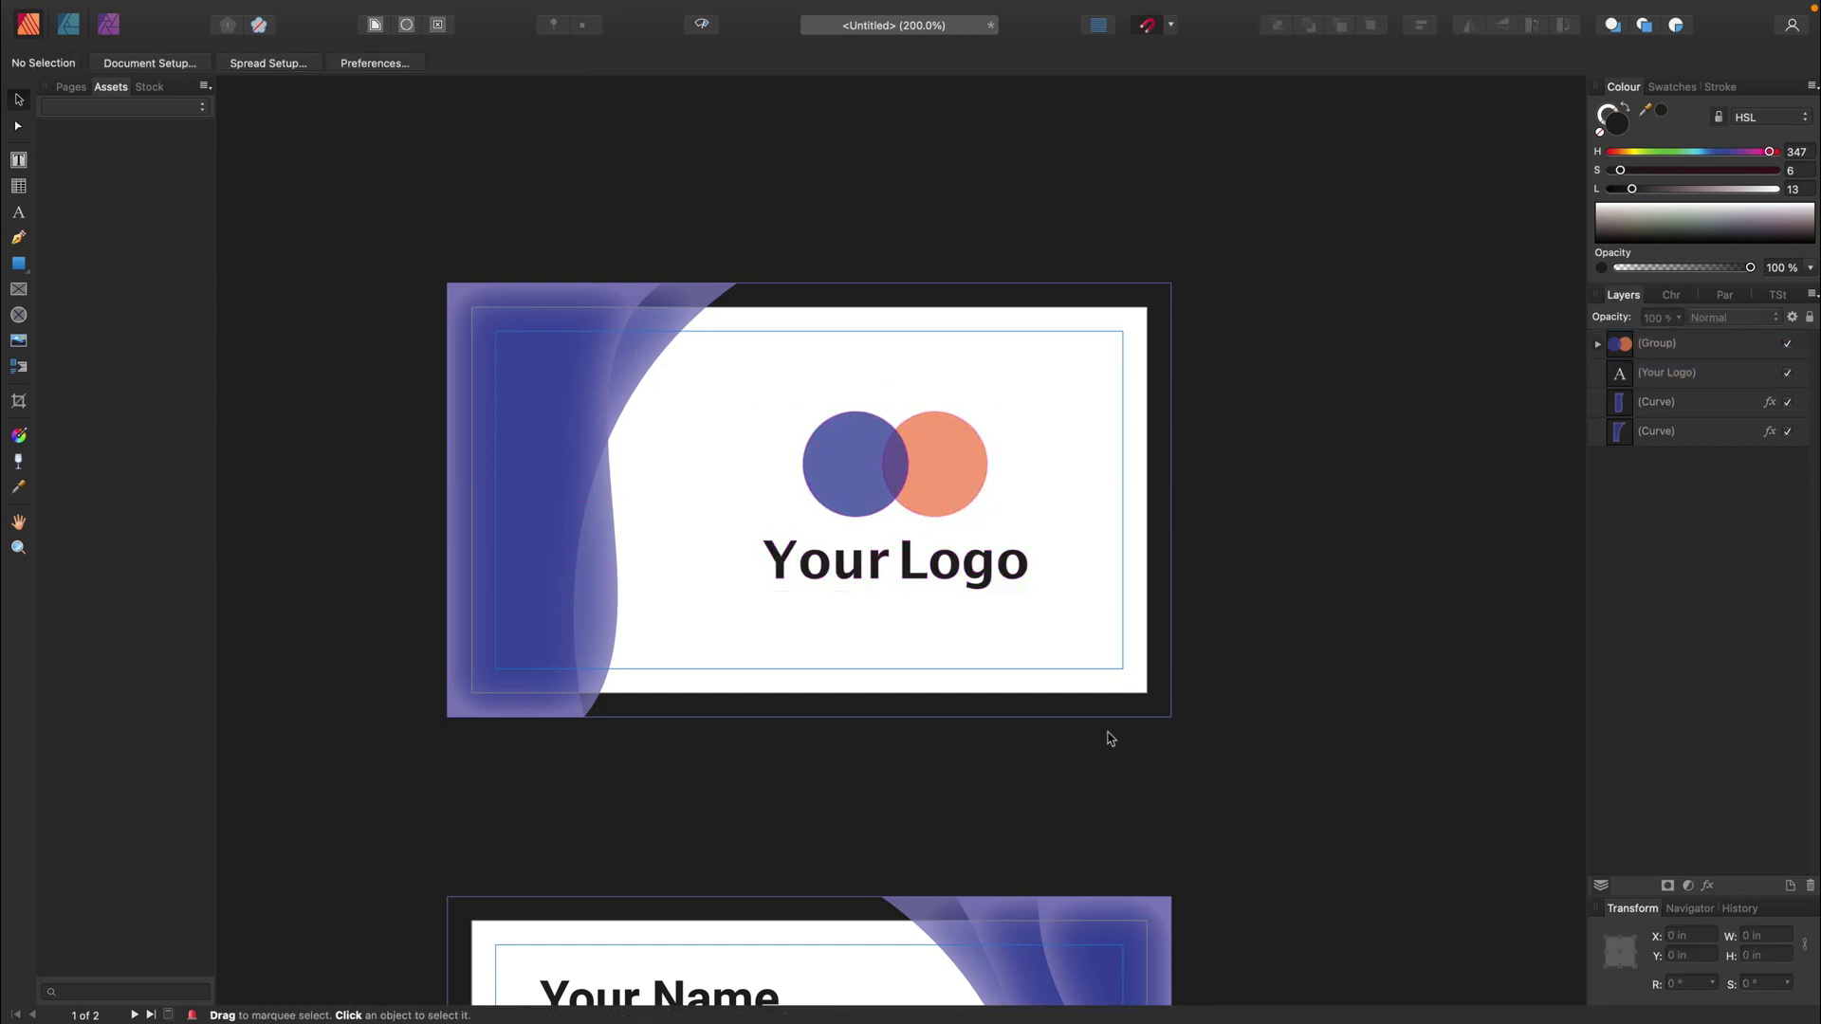
scroll(1108, 738, down, 5)
scroll(1110, 739, up, 1)
key(super+1)
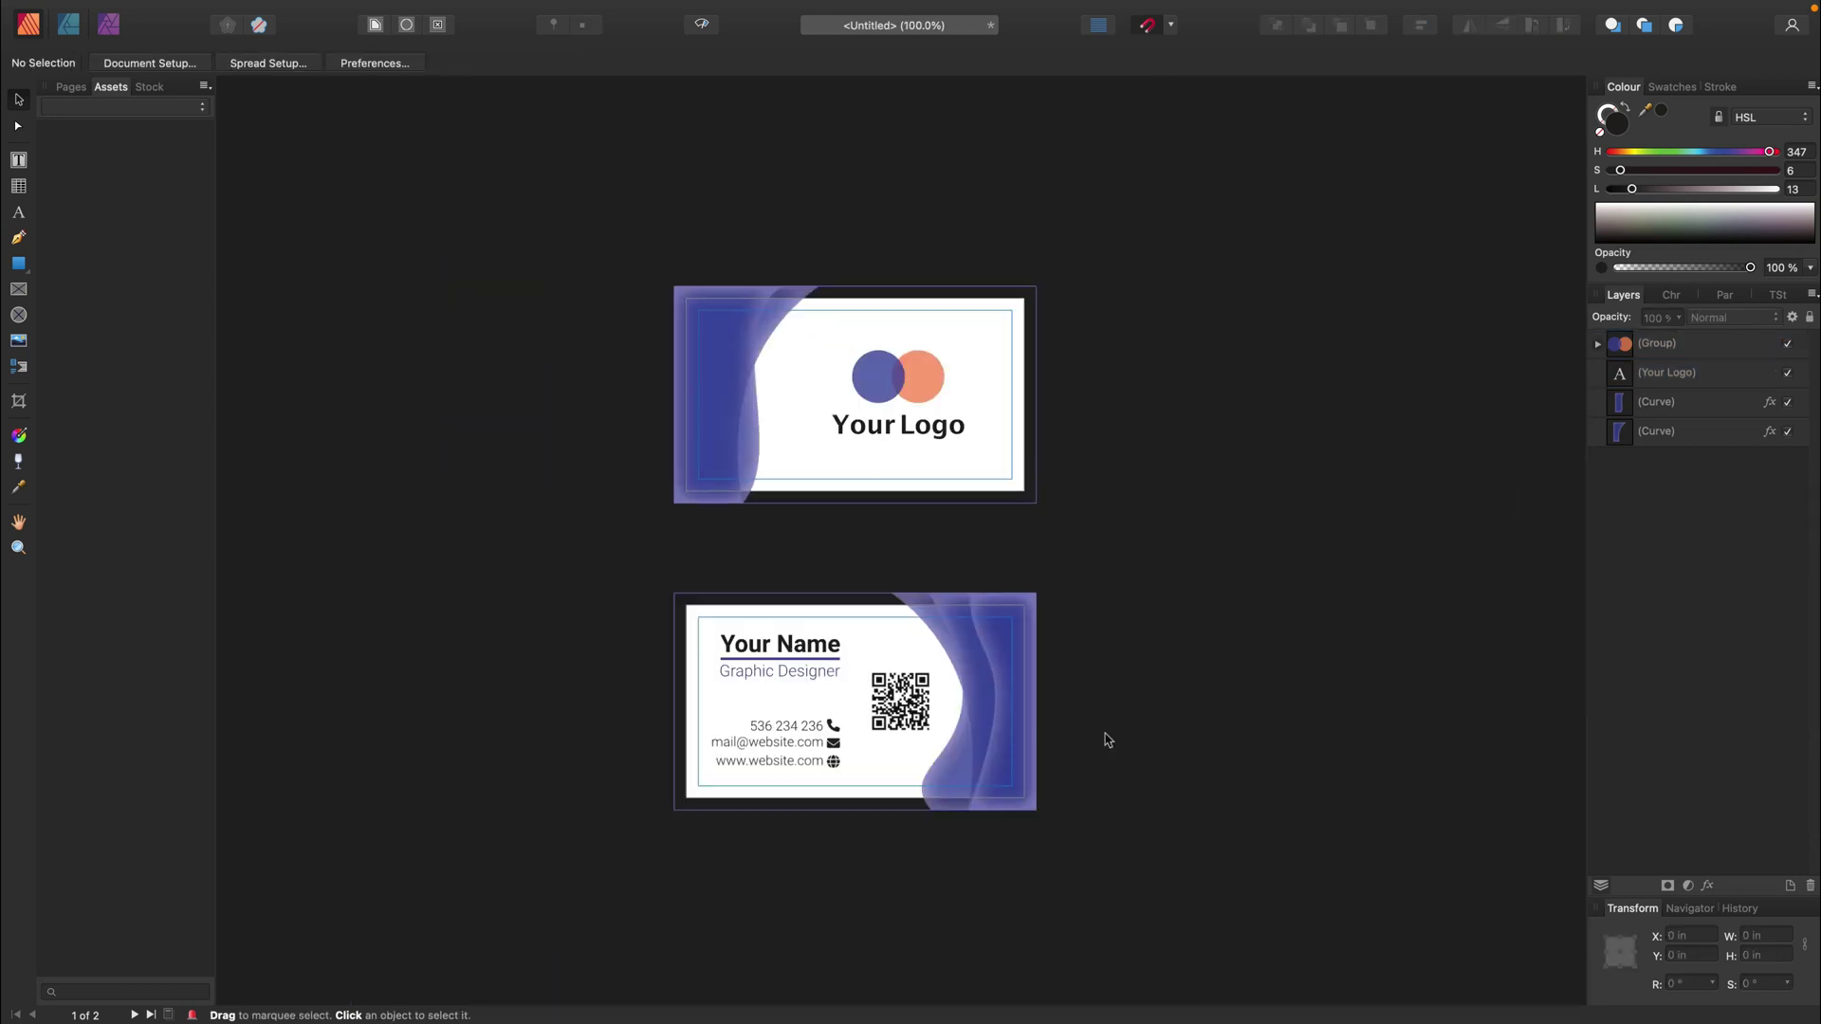
scroll(1210, 655, up, 1)
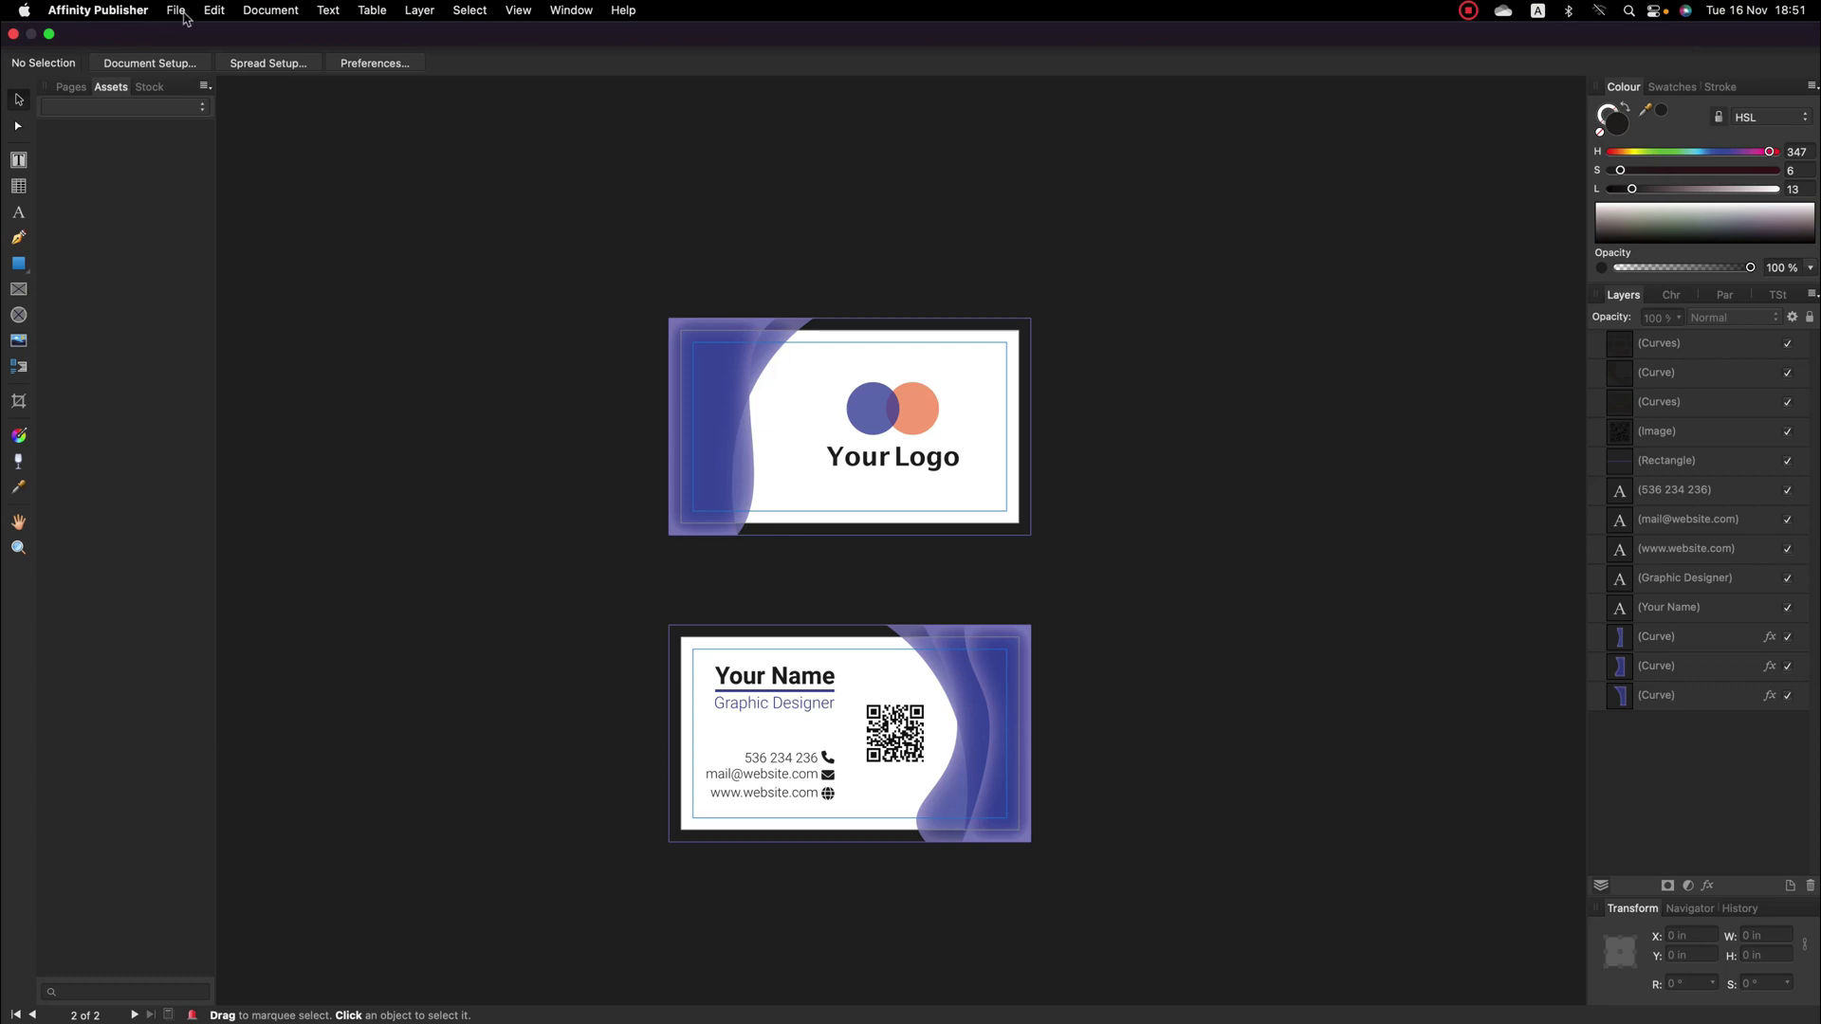
- Export all pages as a 300 DPI PDF with bleed included, ignoring the preflight warnings
click(178, 11)
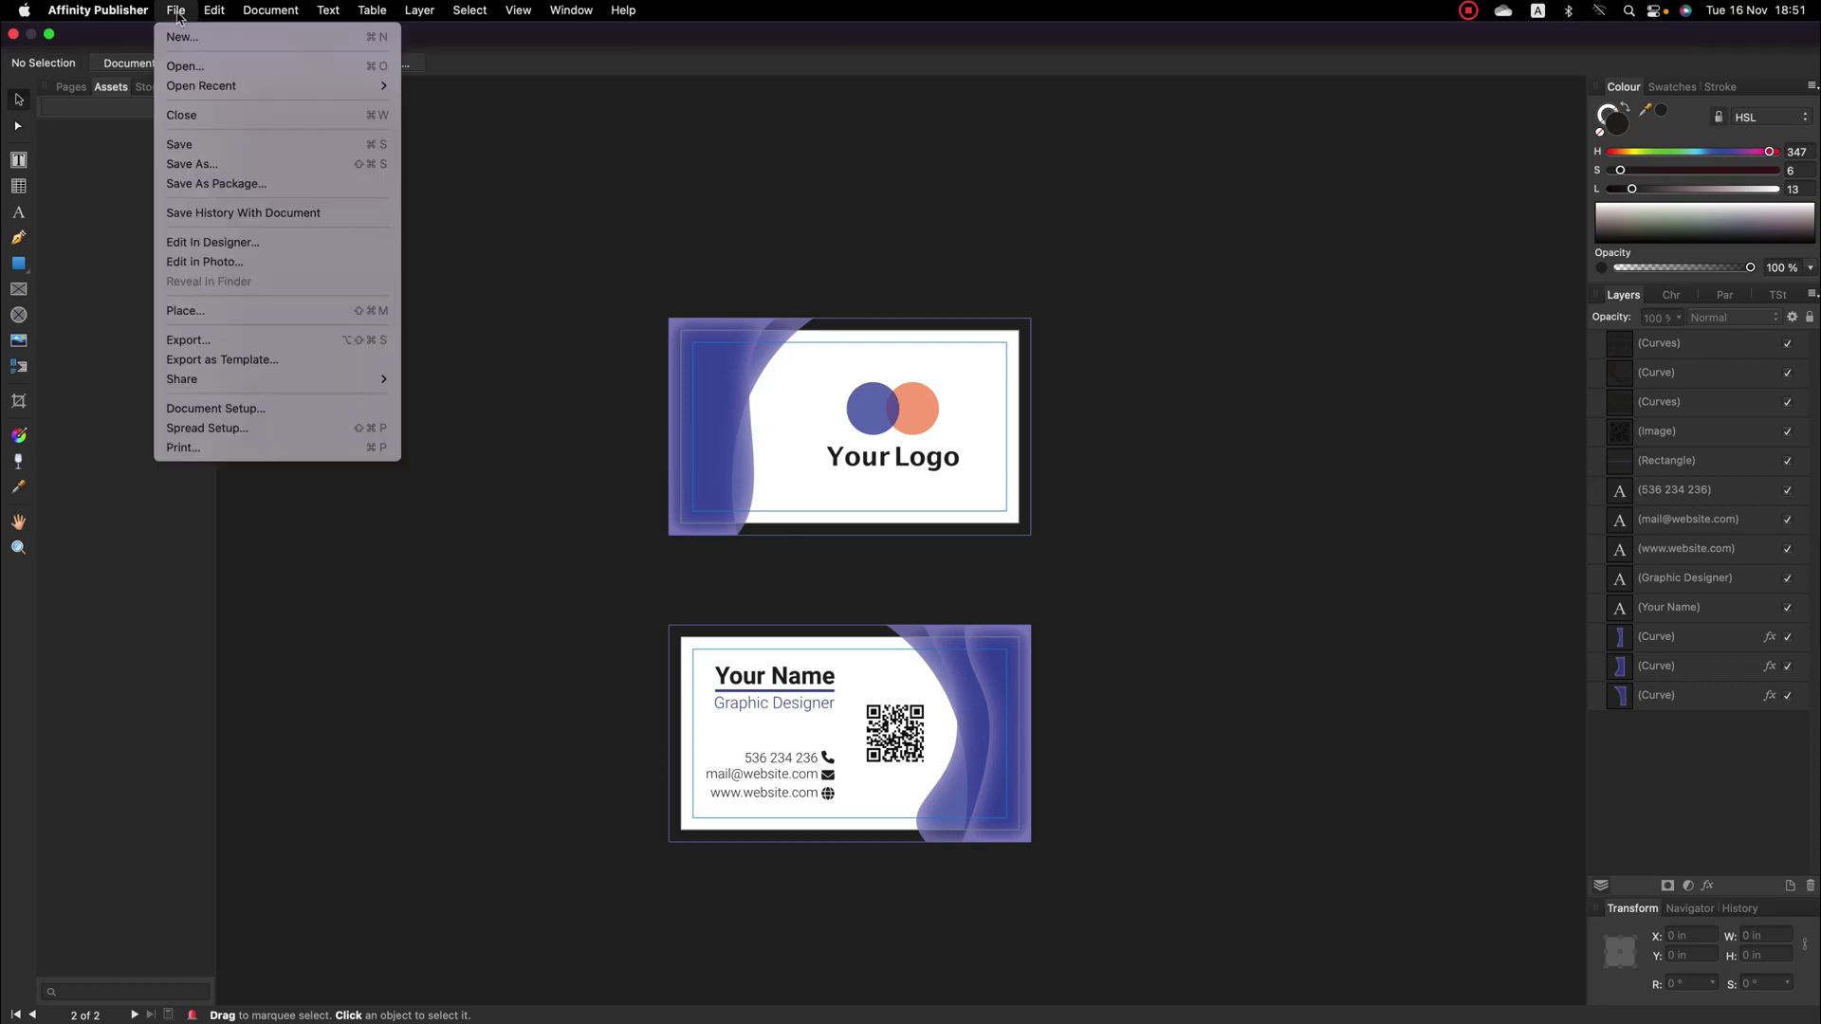
click(244, 342)
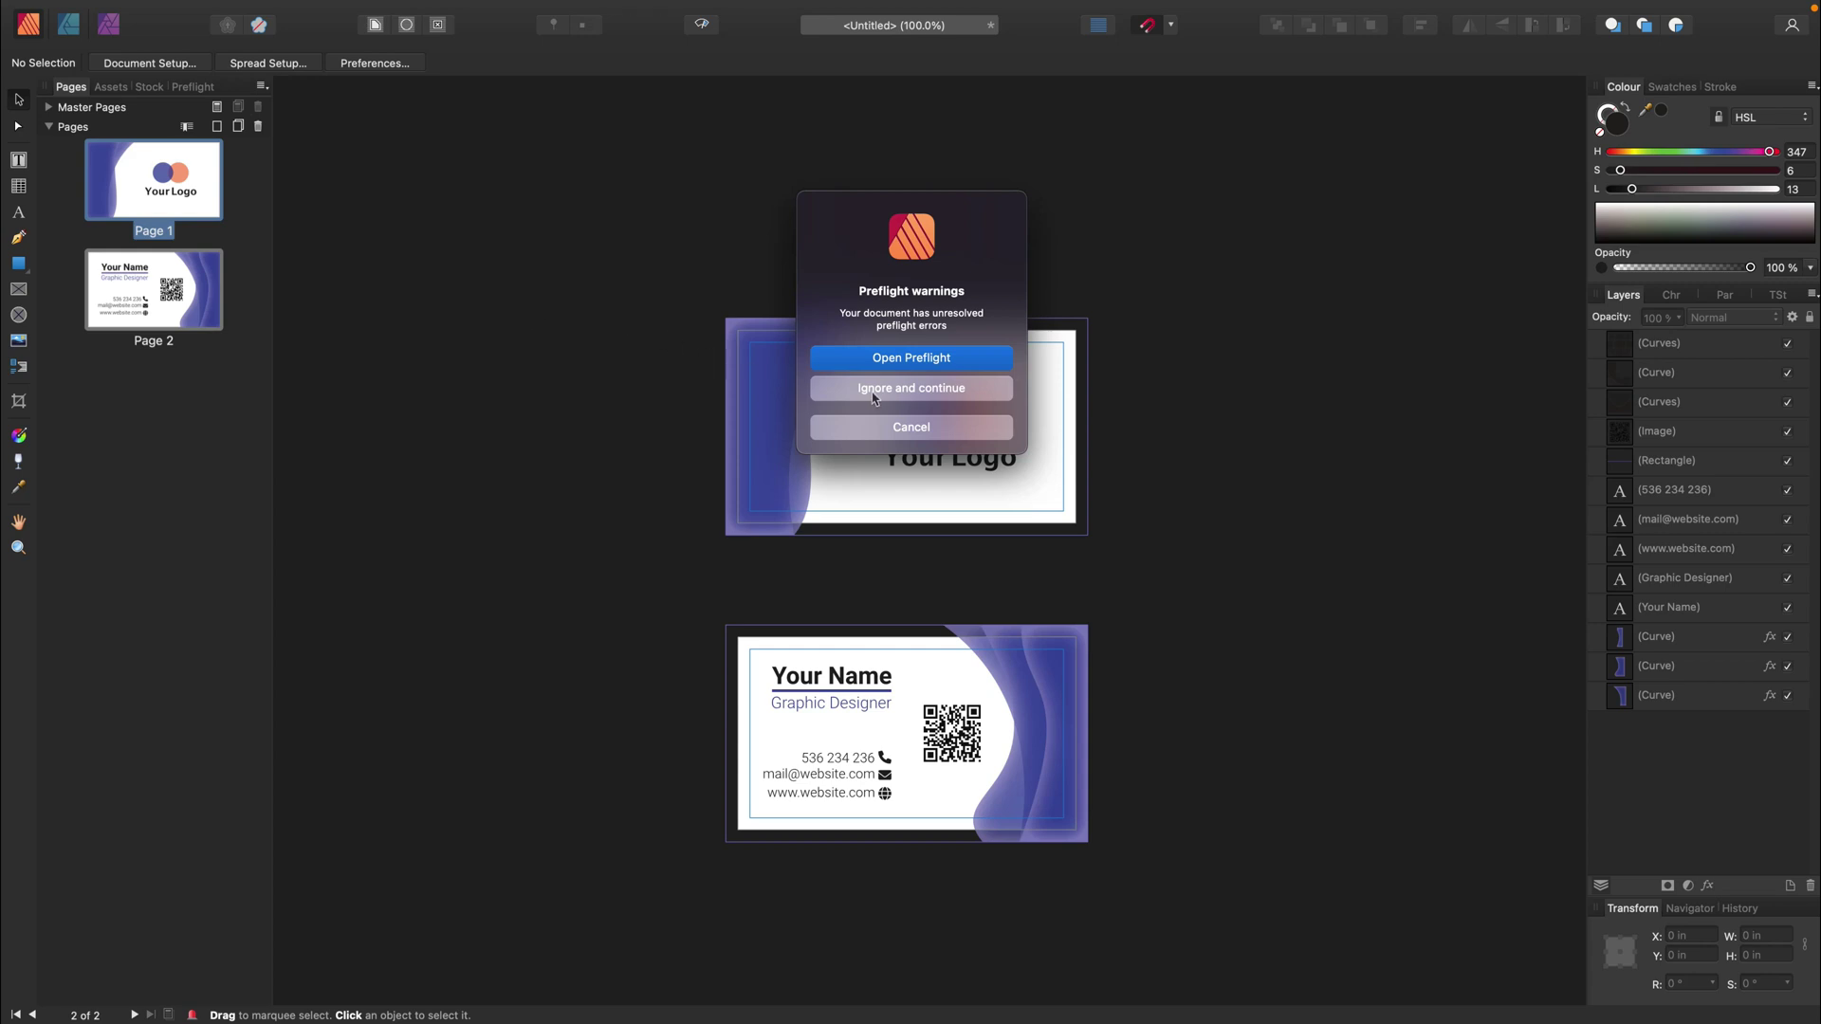
click(874, 389)
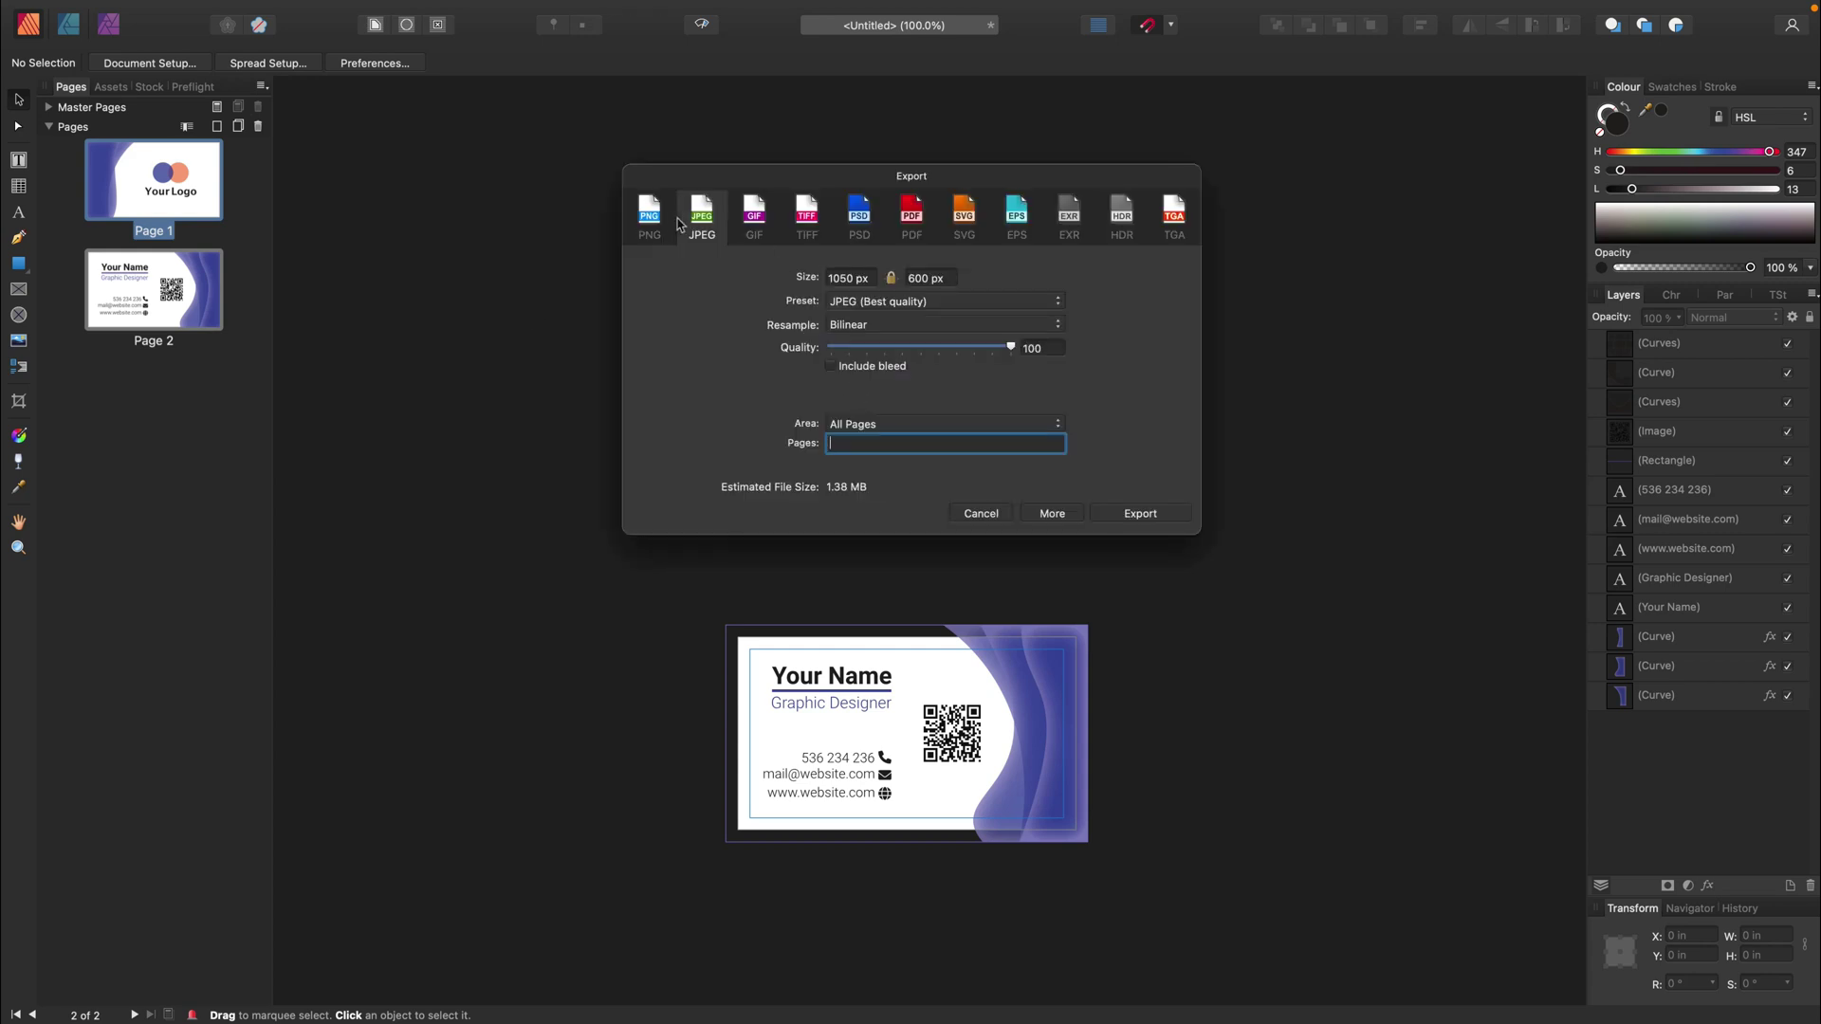
click(910, 225)
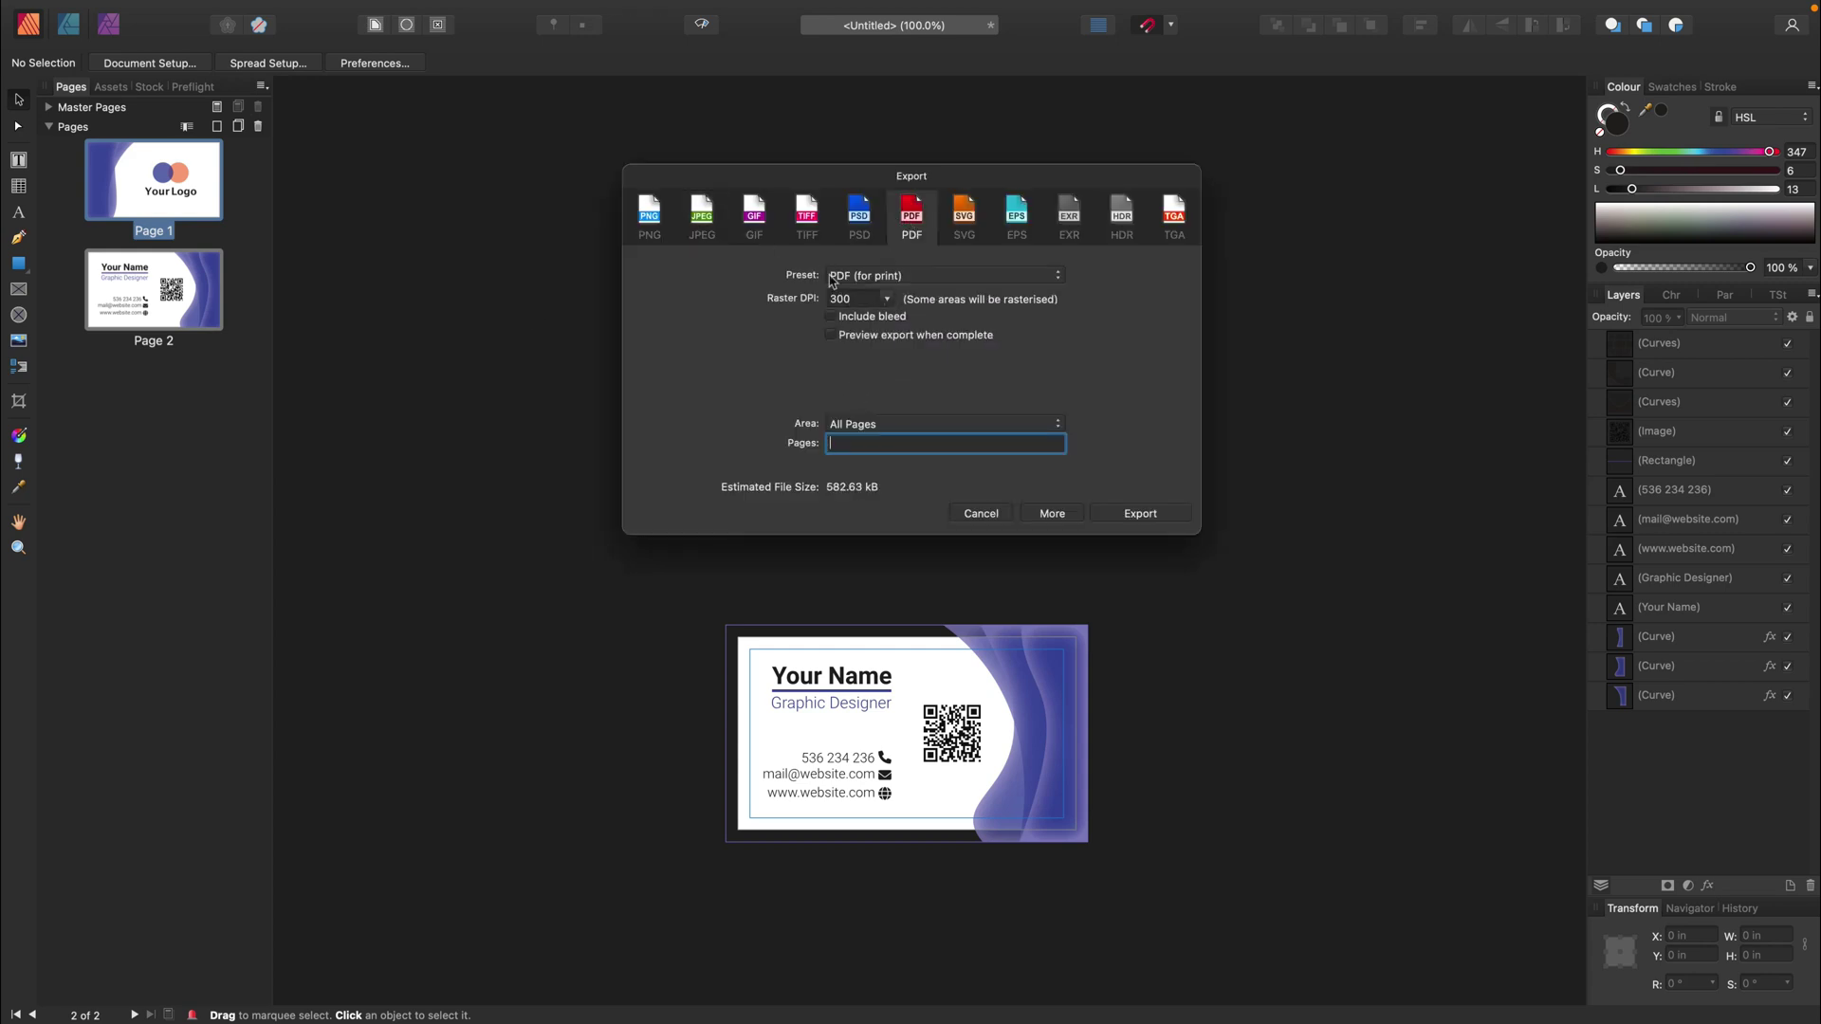
click(864, 301)
click(831, 318)
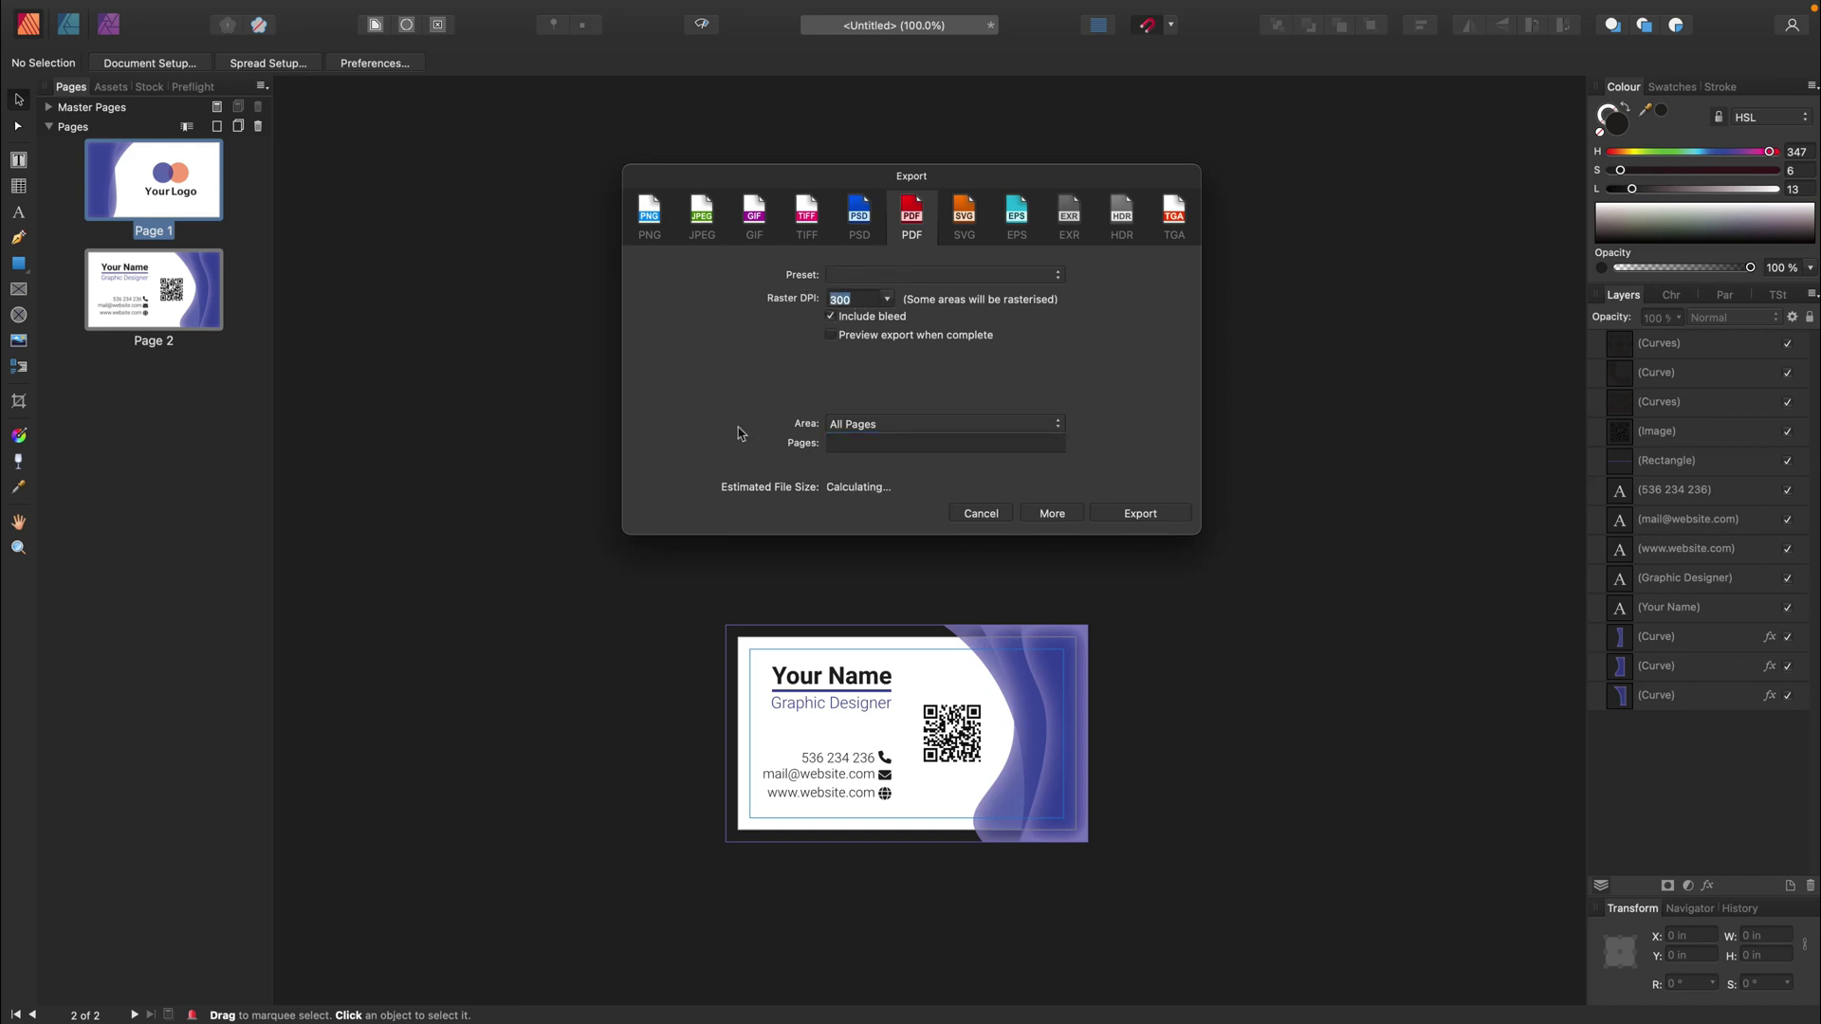